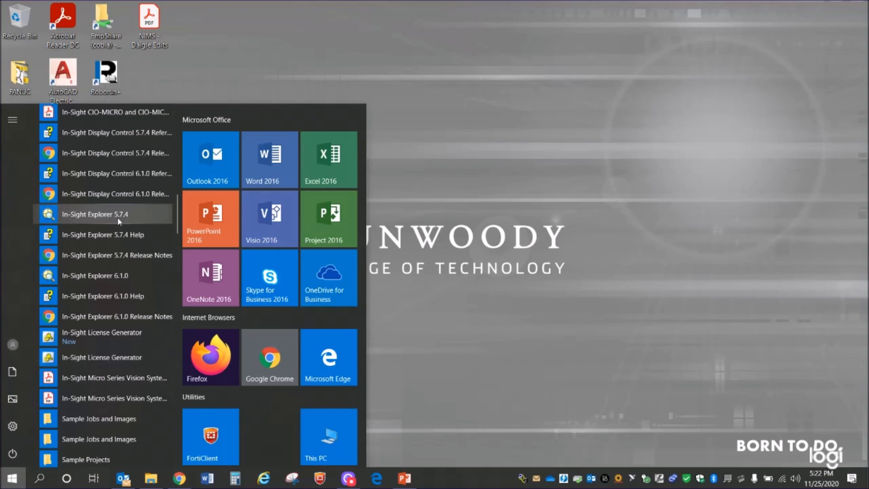
- Launch In-Sight Explorer 6.1.0 and allow both it and its emulator through the Windows firewall on domain networks
drag(176, 217, 176, 224)
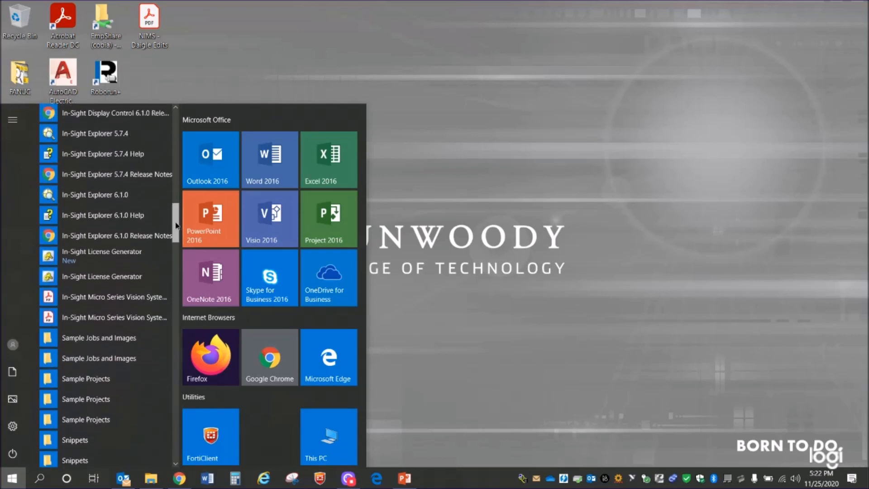
click(126, 199)
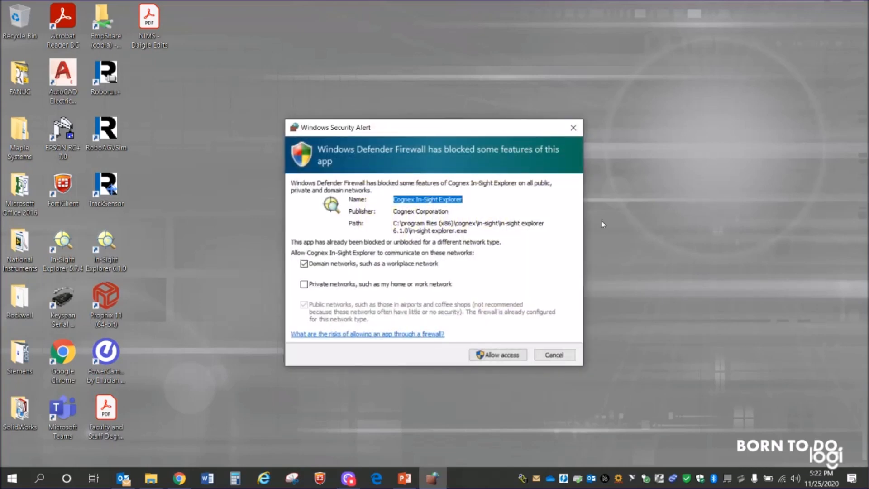
click(508, 356)
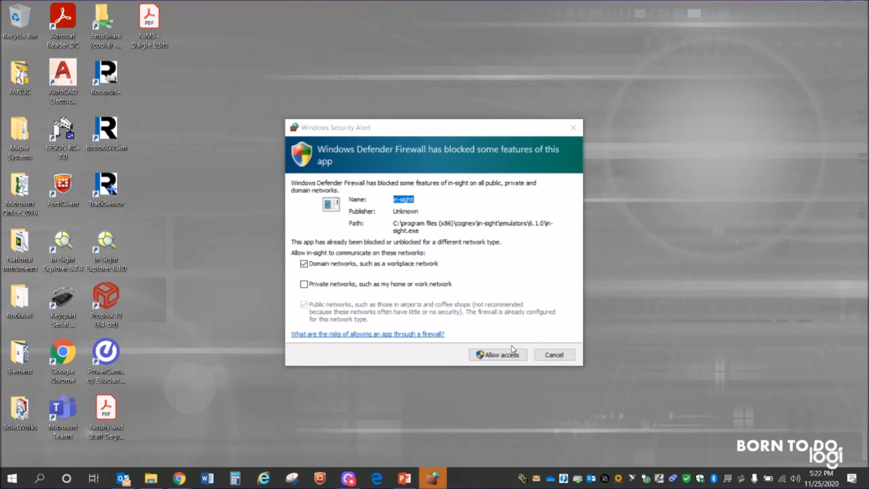
click(501, 355)
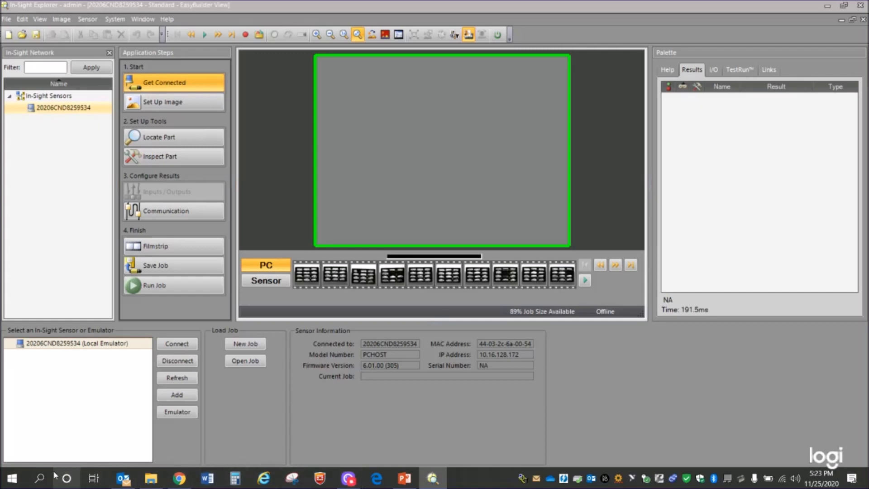
click(9, 481)
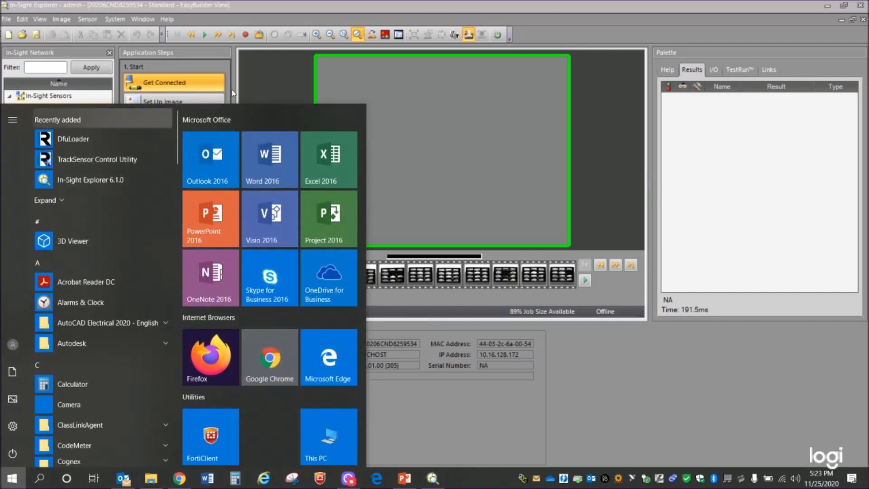
click(469, 8)
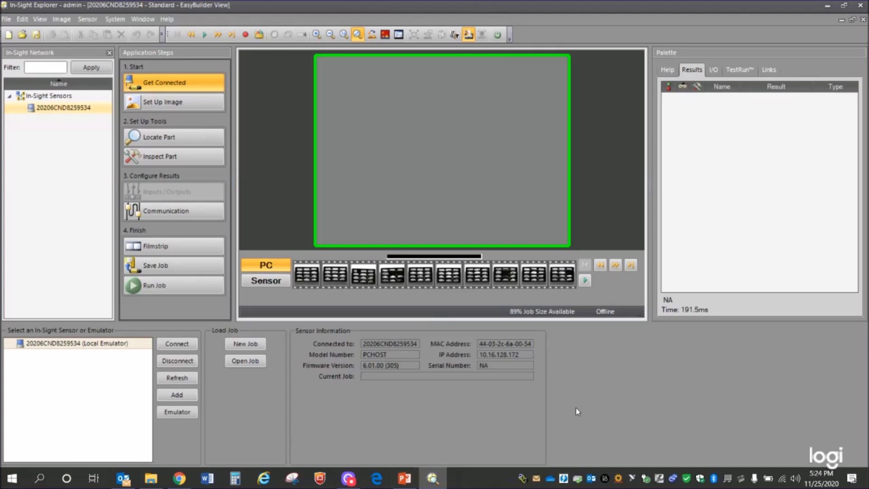
- Switch to the PowerPoint lecture, review the two Emulator Setup slides, and return to In-Sight Explorer
click(404, 479)
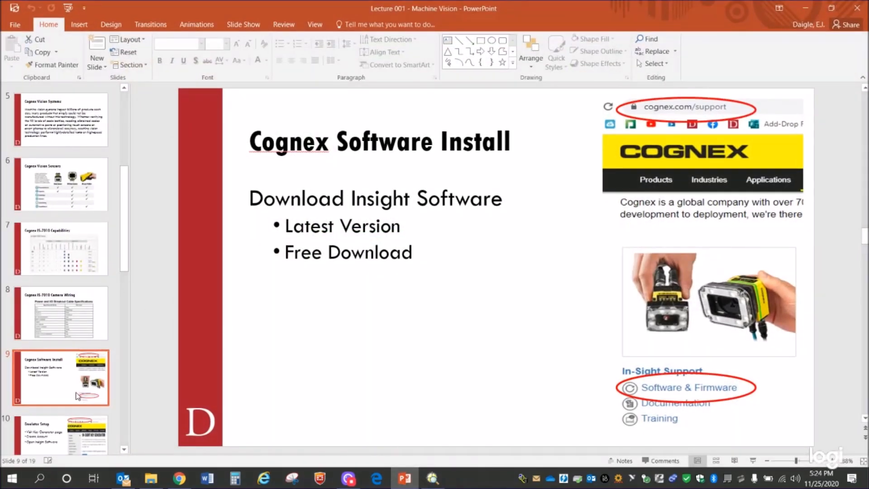
click(84, 433)
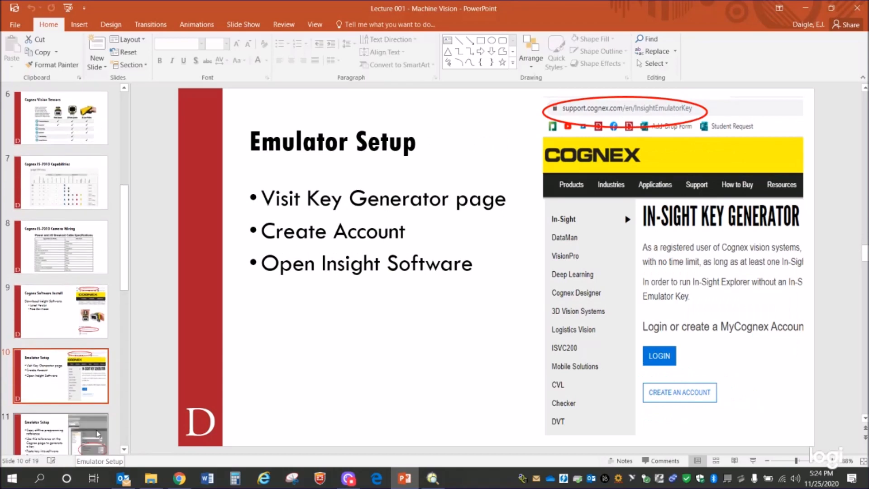
click(76, 442)
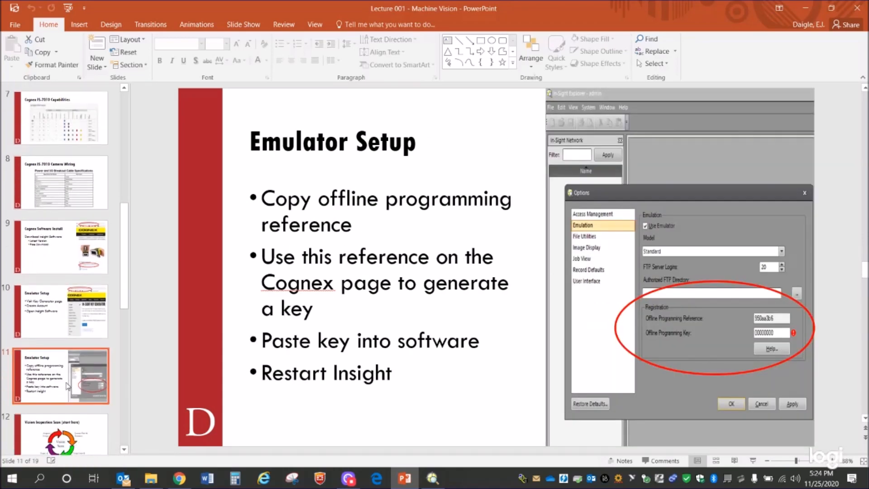
click(71, 320)
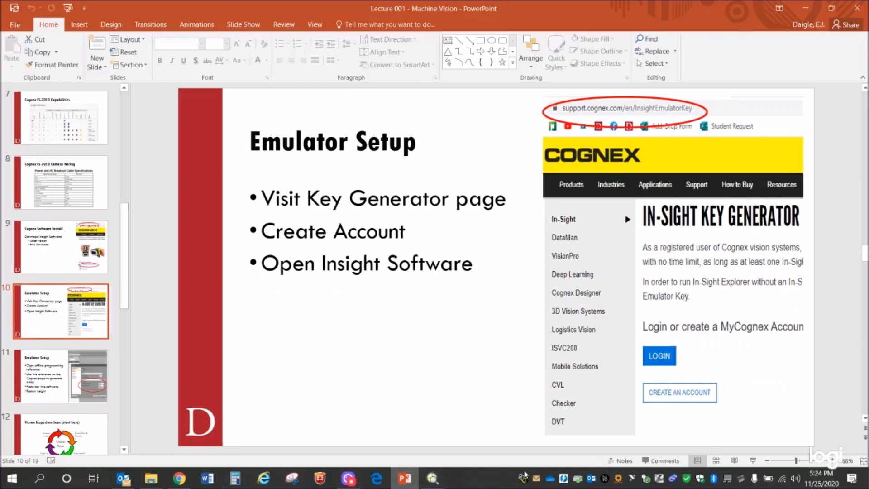
click(435, 476)
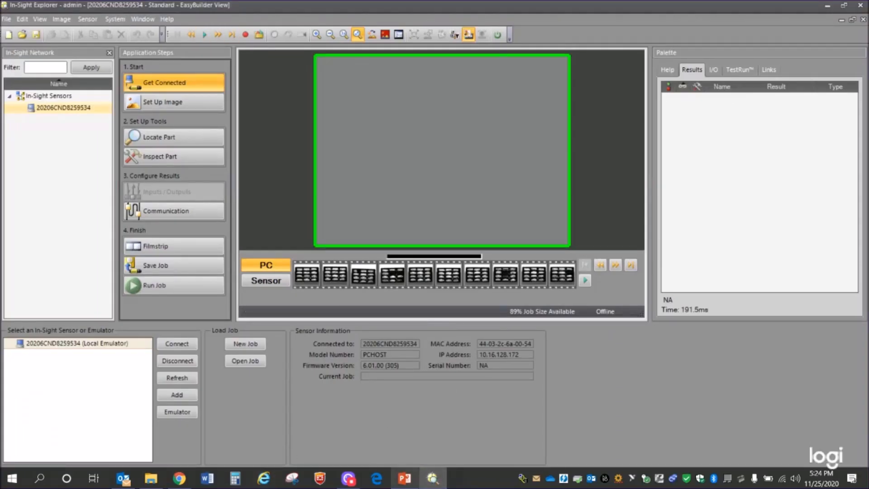
click(406, 478)
click(87, 385)
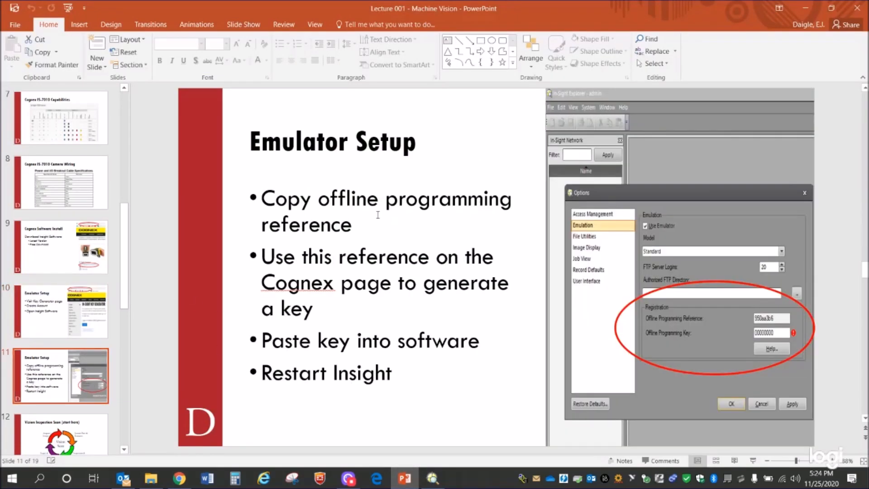
click(80, 313)
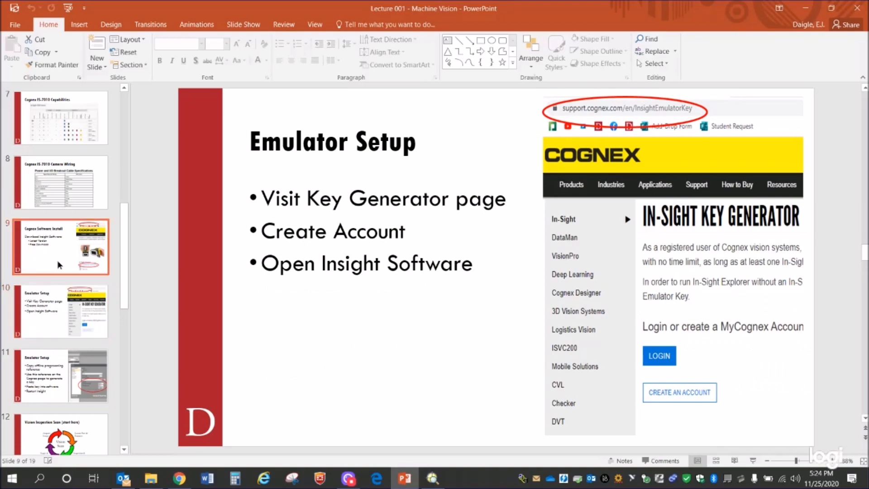
key(Up)
key(Down)
key(Down)
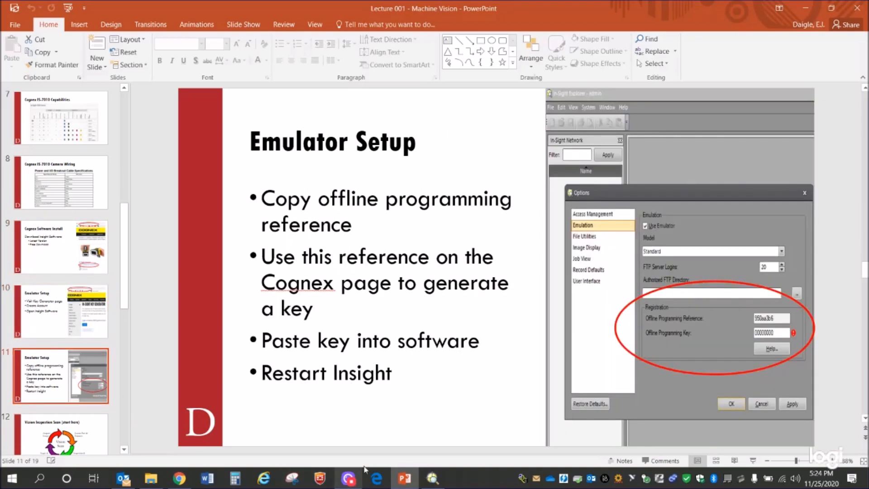
click(433, 479)
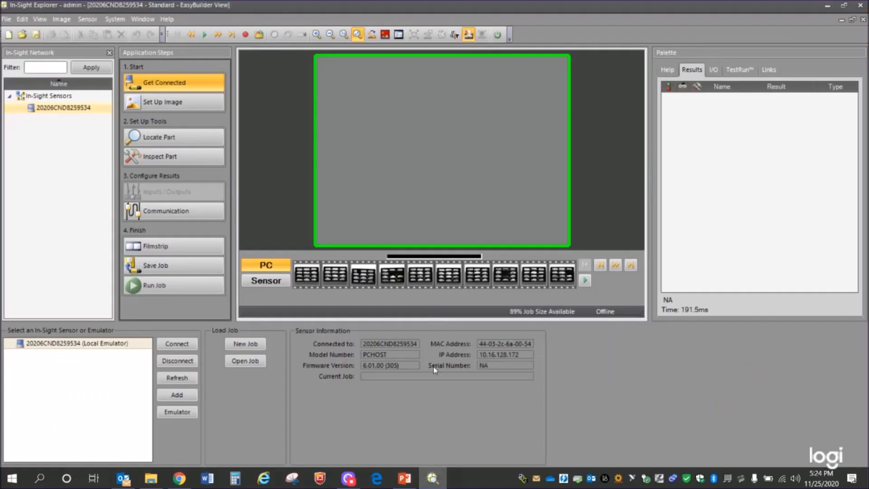
click(114, 19)
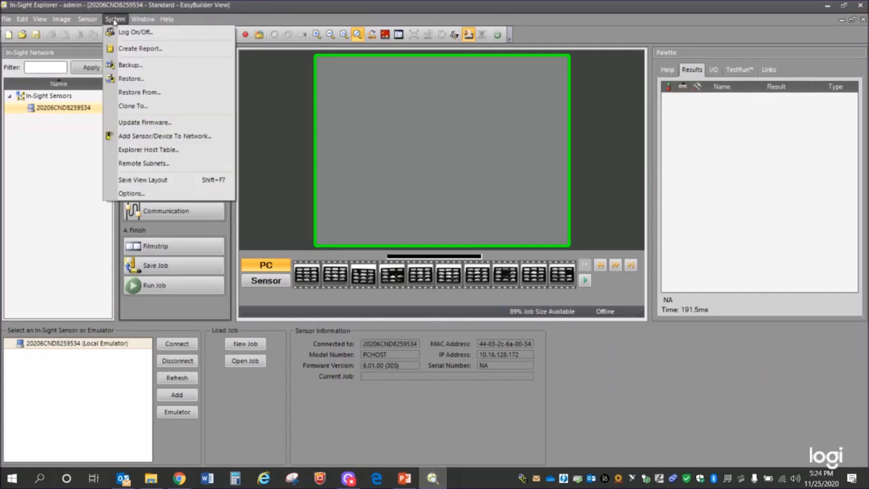
click(134, 195)
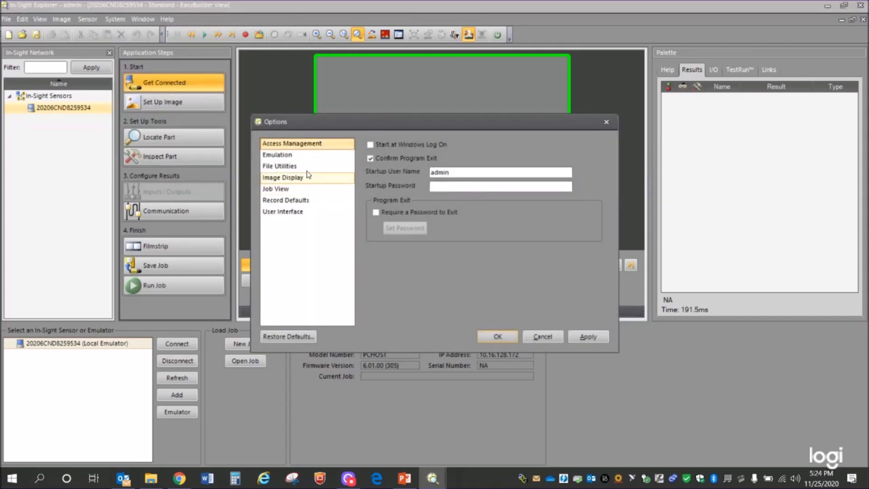
click(607, 122)
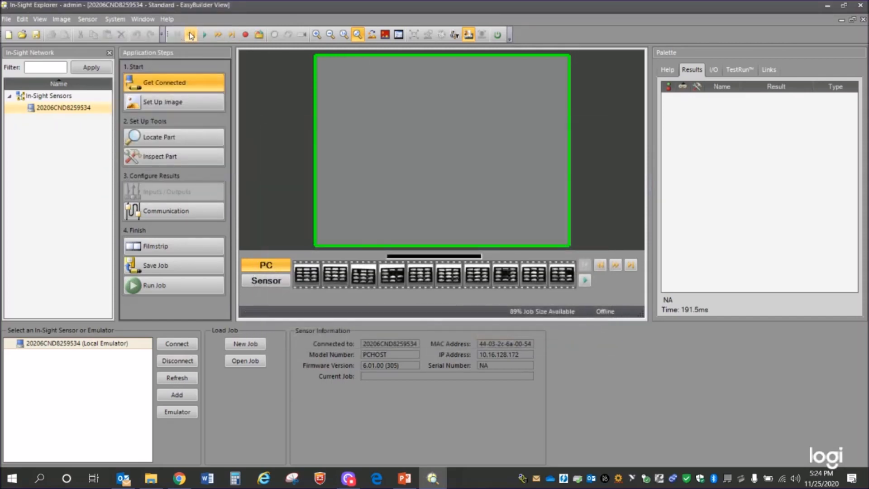
- Open the system options and view the emulation settings with the offline programming reference and key
click(114, 20)
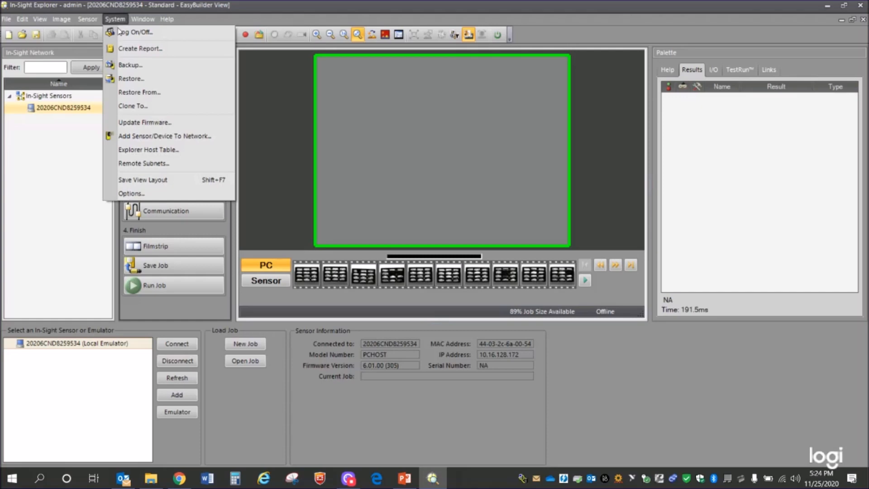
click(159, 192)
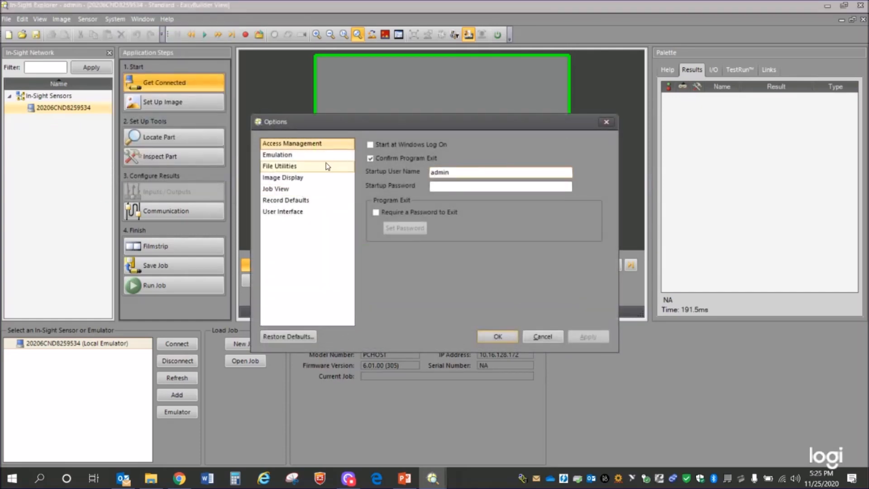
click(306, 155)
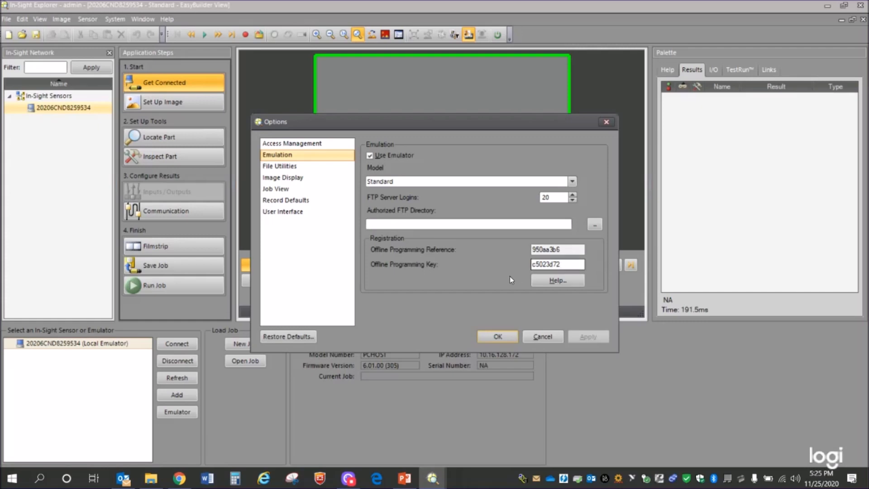
- Switch to Chrome and go to cognex.com
click(179, 480)
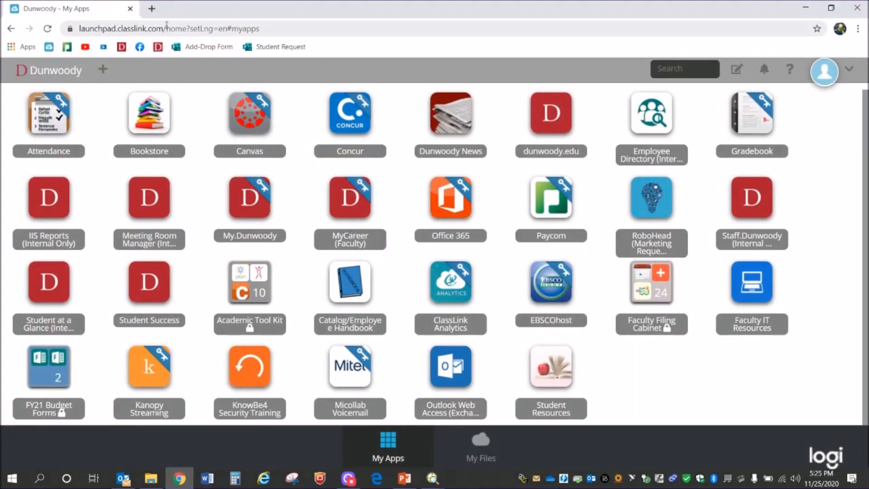
click(168, 29)
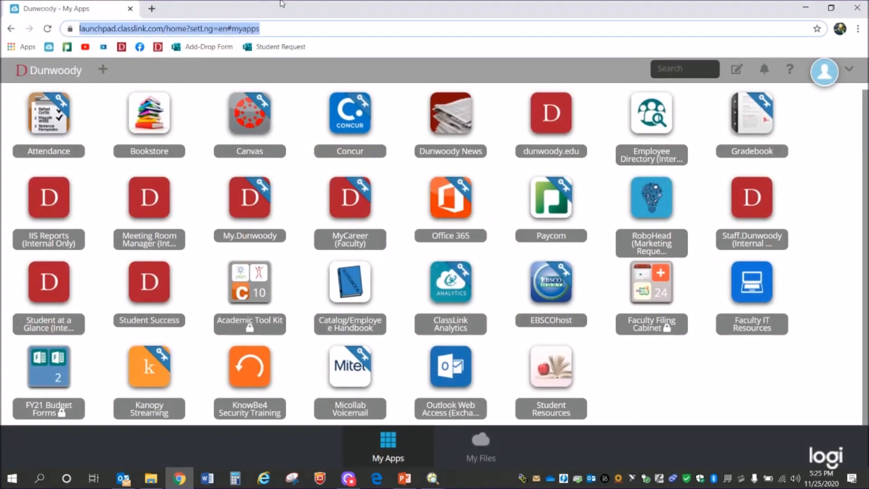
text(cogne)
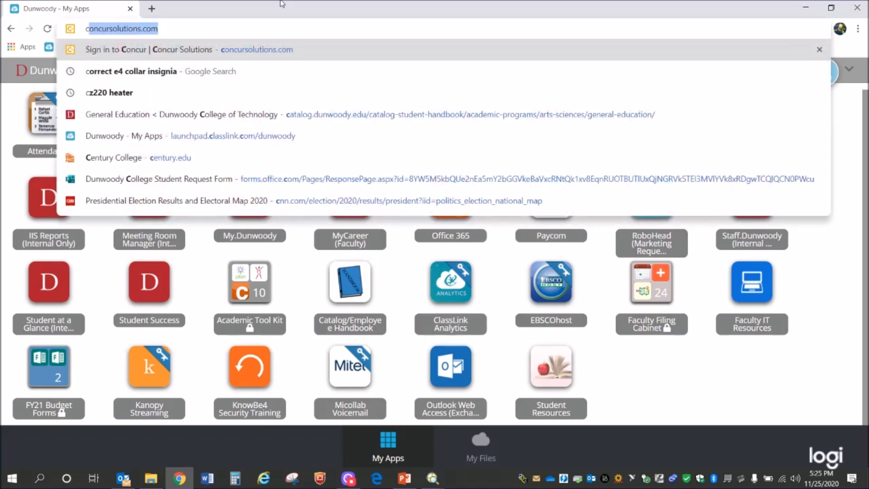
text(x.com)
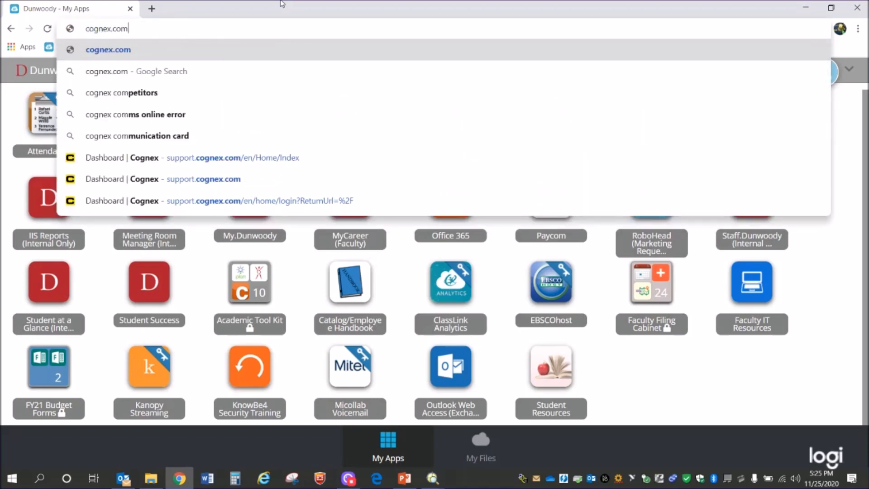
key(Return)
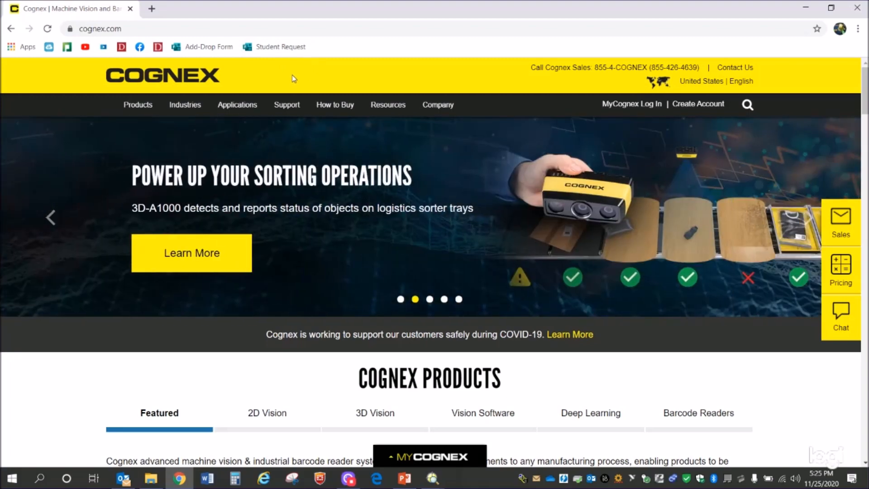
- Open the Cognex product support page and look through its In-Sight Support section
mouse_move(290, 107)
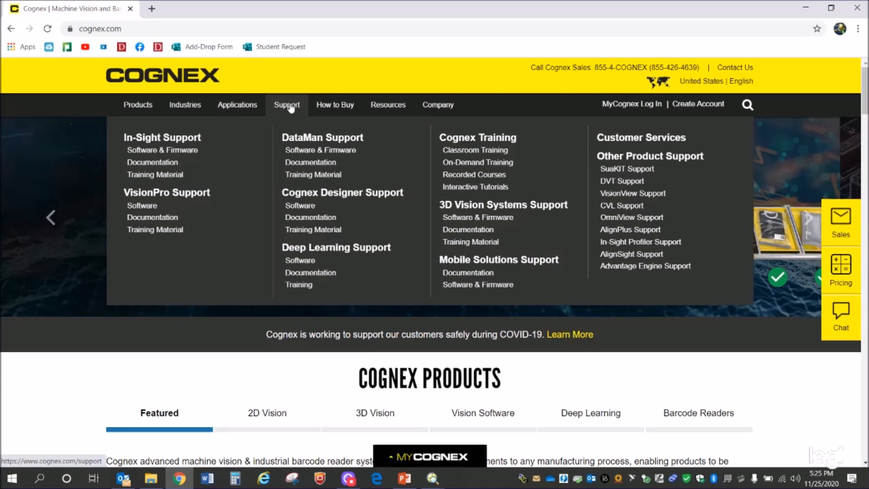
click(291, 107)
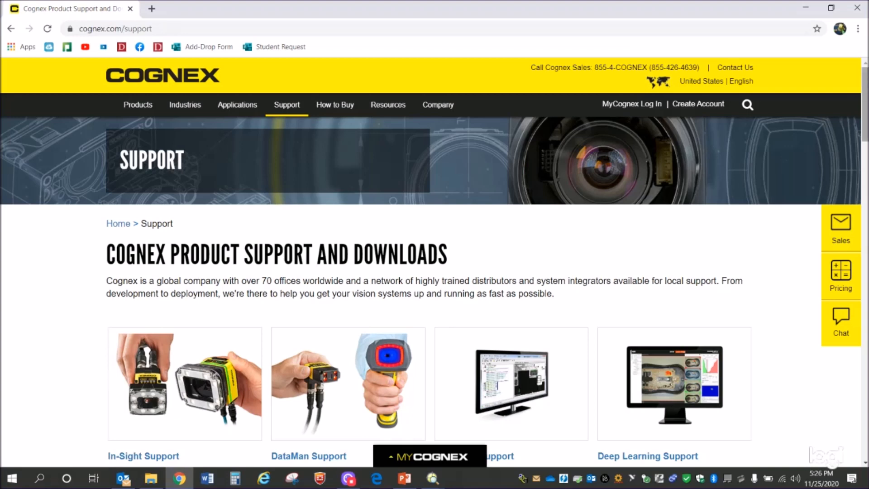
scroll(391, 186, down, 5)
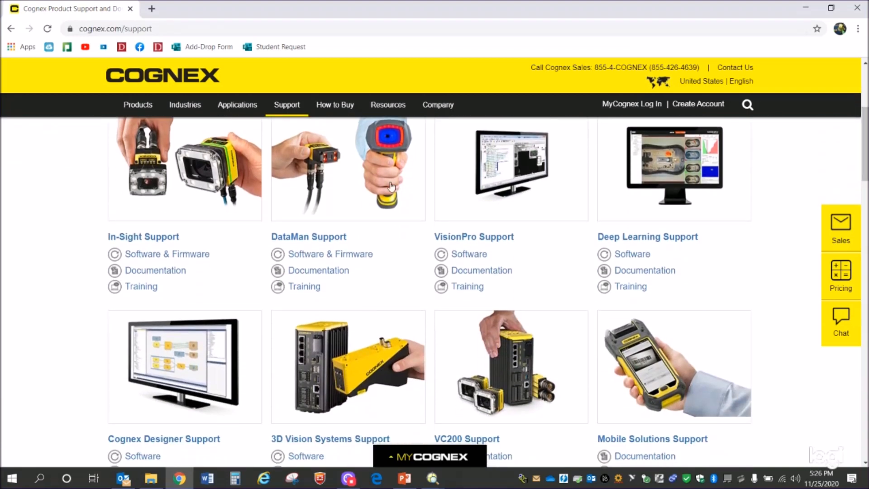
click(160, 238)
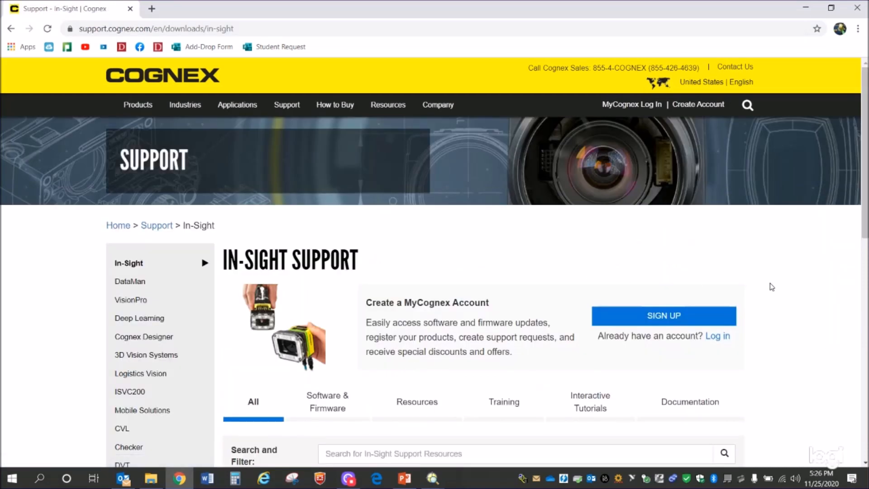
scroll(865, 165, down, 3)
drag(866, 219, 866, 173)
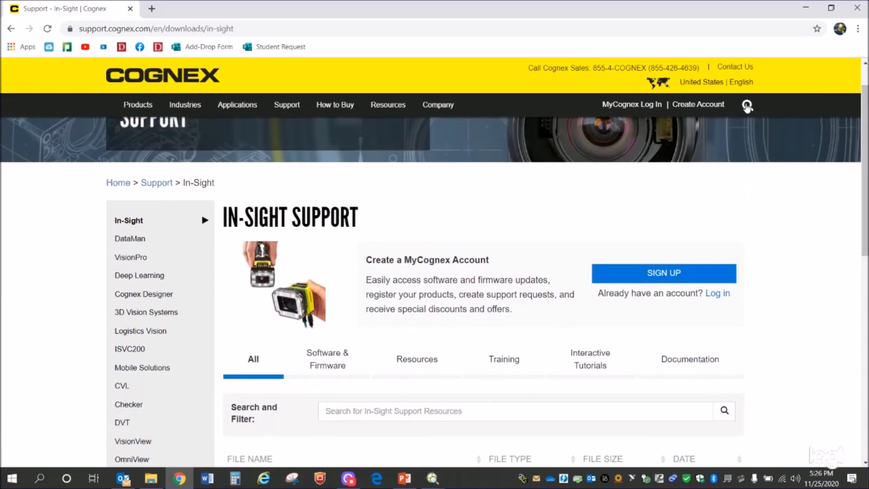
- Search the Cognex site for "emulator" and open the In-Sight Emulator Key Generator page
click(748, 107)
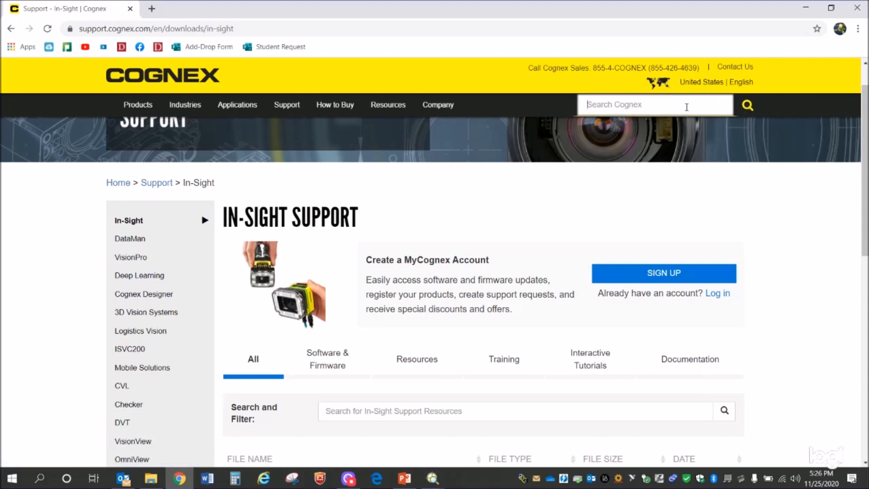
text(emulator)
key(Return)
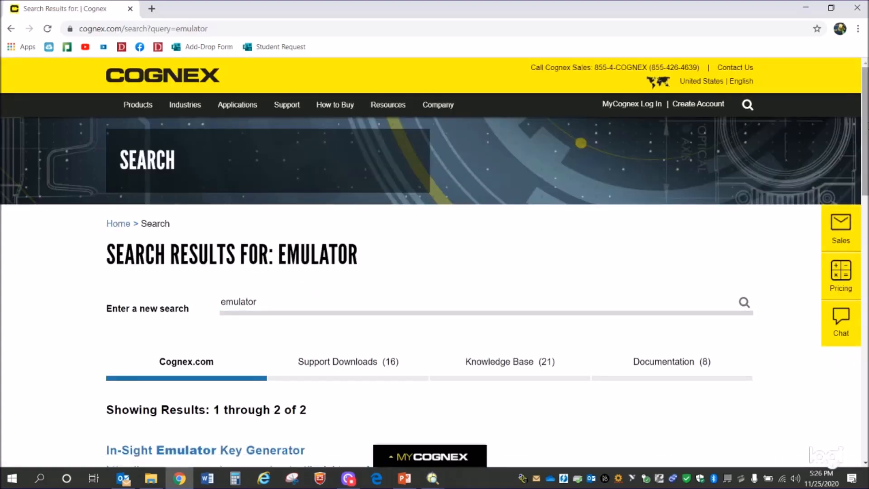
scroll(826, 162, down, 4)
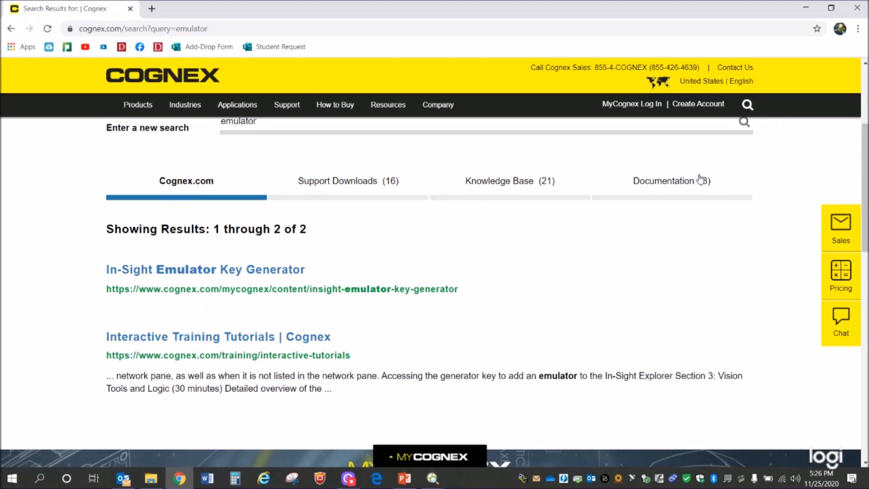
click(230, 271)
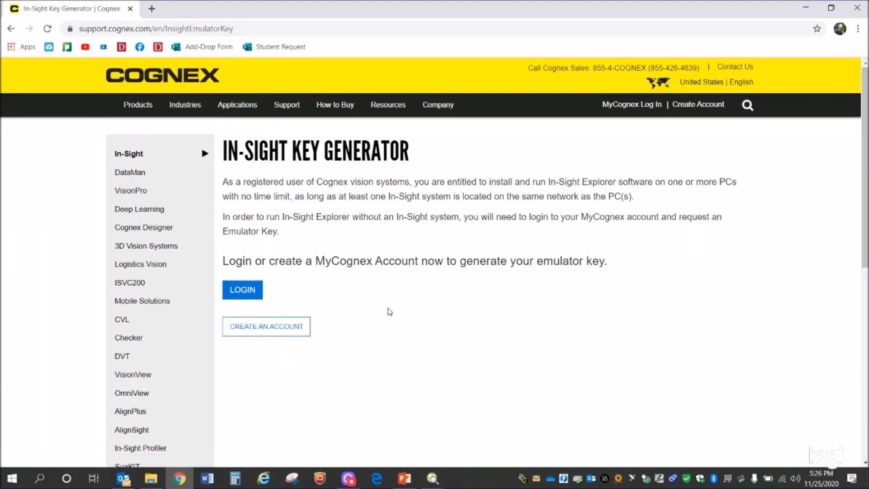
- Open the MyCognex account registration form and look through its required fields
click(283, 330)
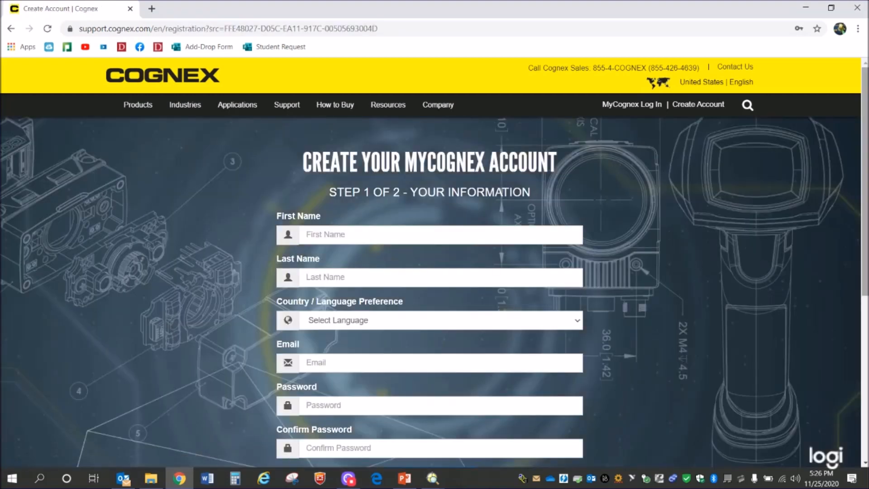
scroll(755, 144, down, 2)
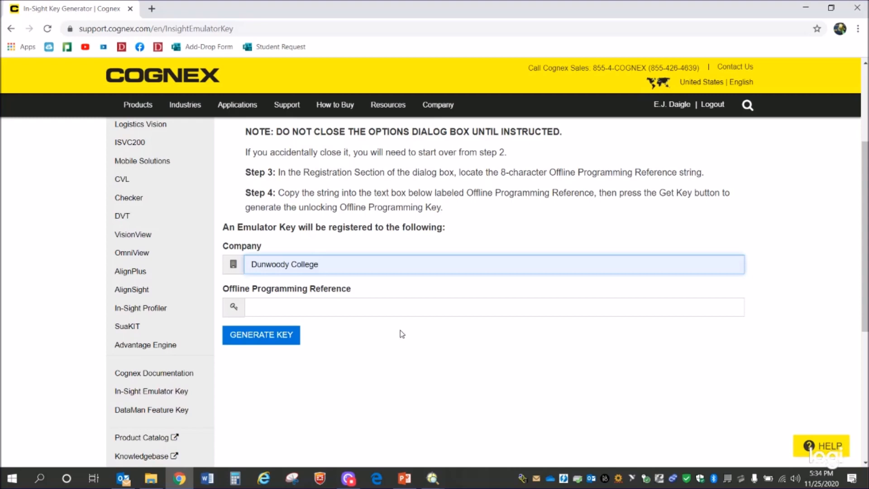
- Search the Cognex site for "emulator" again and open the In-Sight Emulator Key Generator page from the results
click(748, 105)
text(e)
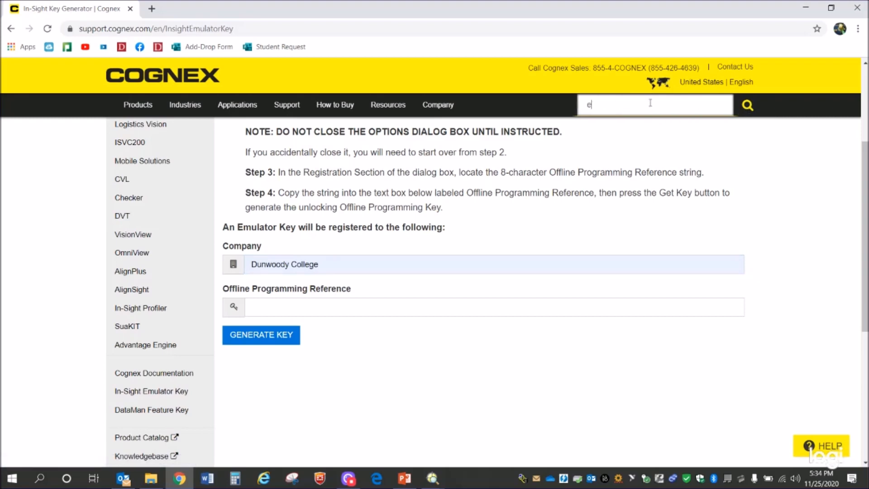
text(mulator)
key(Return)
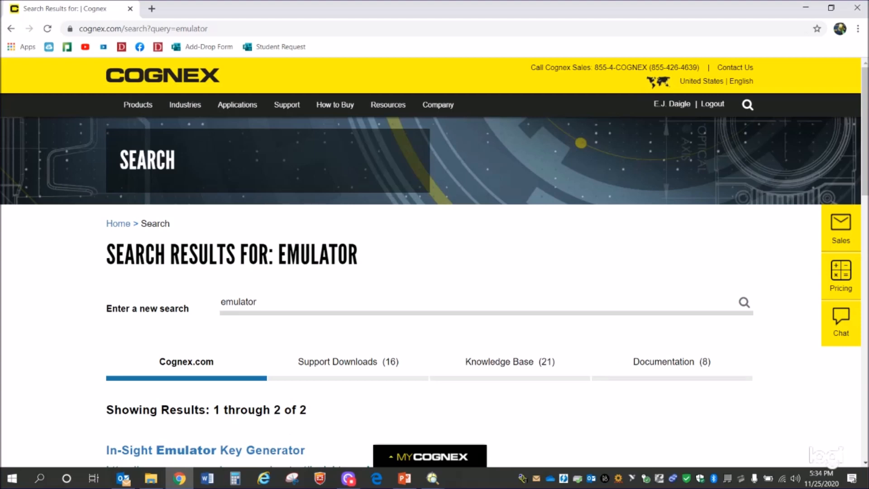
scroll(687, 237, down, 4)
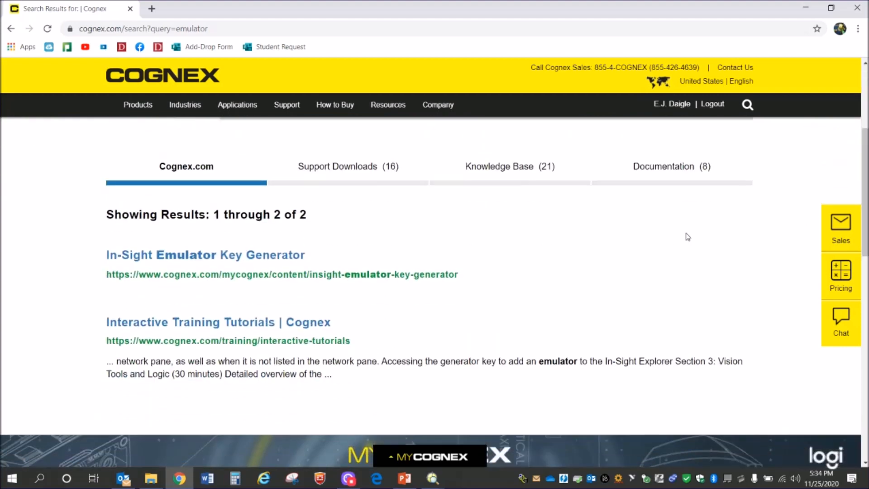
click(179, 255)
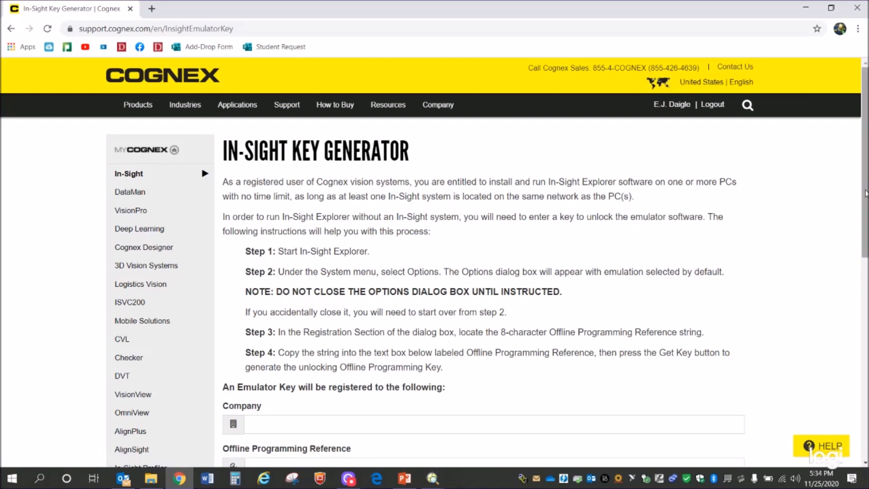
- Set the company for the emulator key registration to Dunwoody College
scroll(865, 193, down, 3)
scroll(343, 258, down, 1)
click(299, 247)
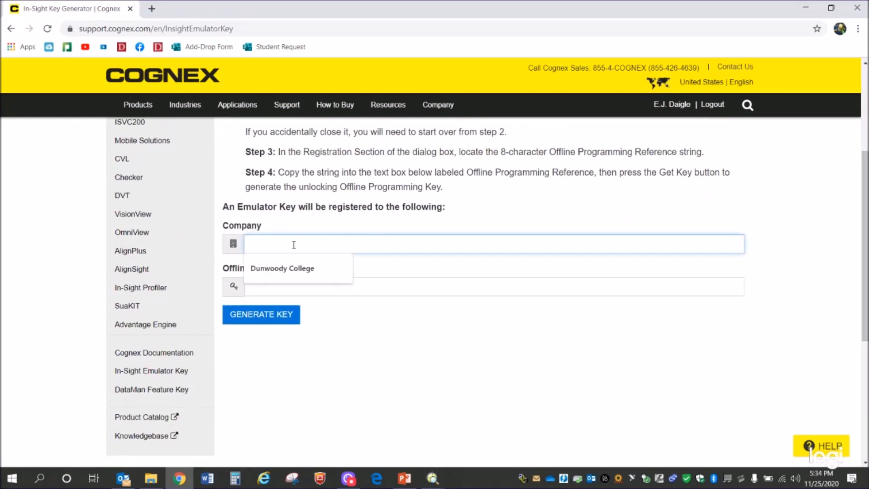
click(300, 268)
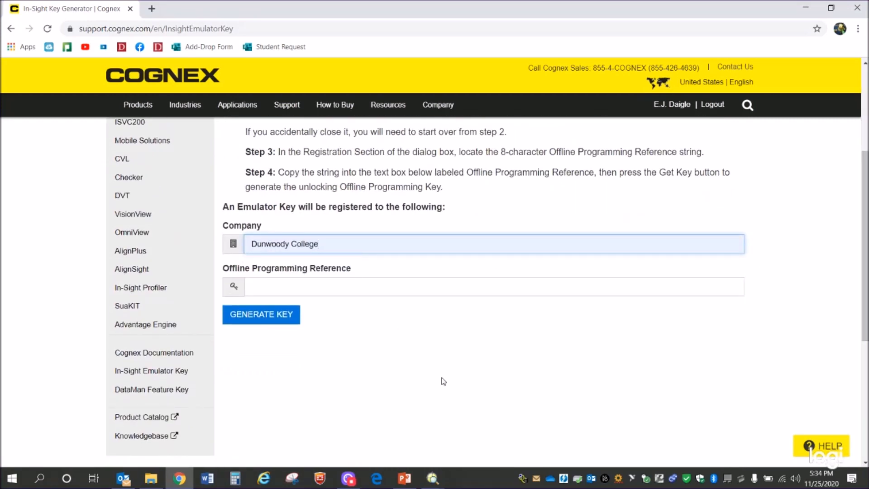
- Switch to the In-Sight Explorer options window and select the offline programming reference in the emulation registration settings
click(432, 478)
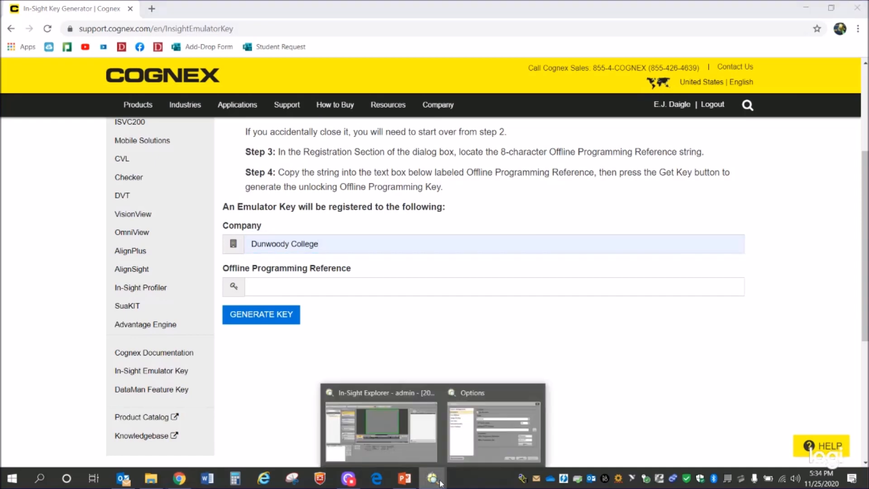
click(469, 454)
double_click(576, 250)
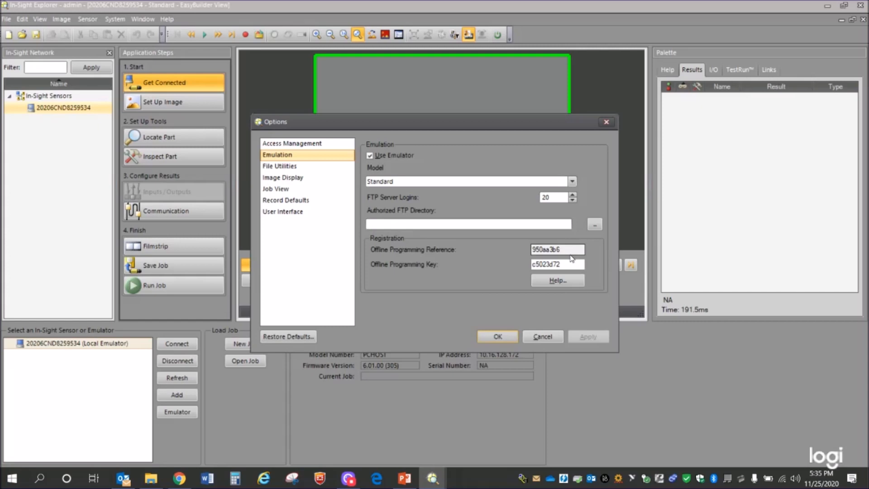
drag(565, 250, 517, 251)
- Close the options window, then reopen the system options at the emulation settings
click(611, 121)
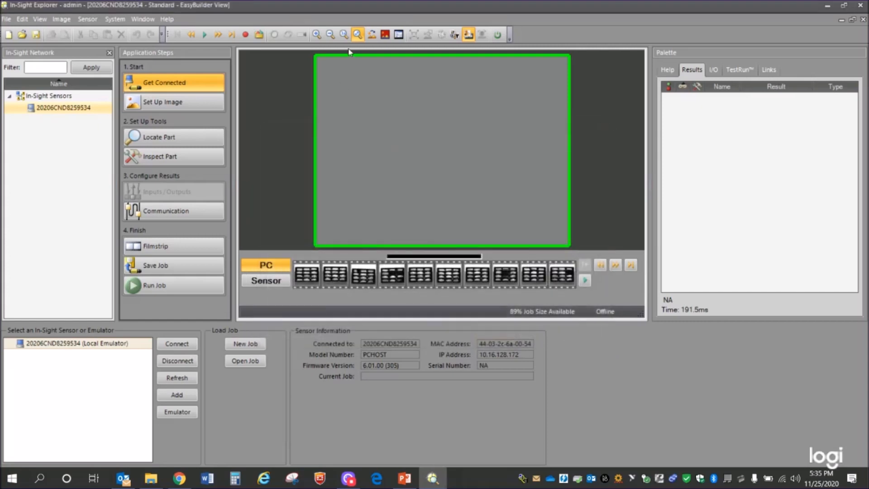
click(116, 19)
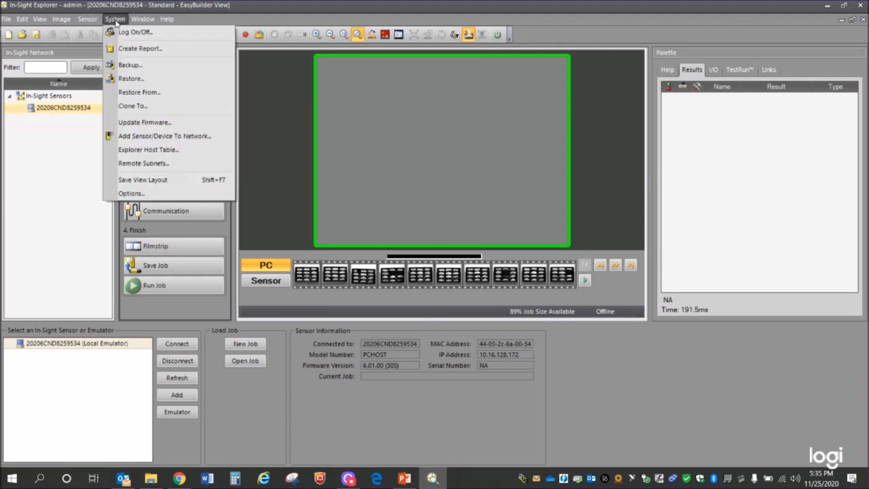
click(132, 194)
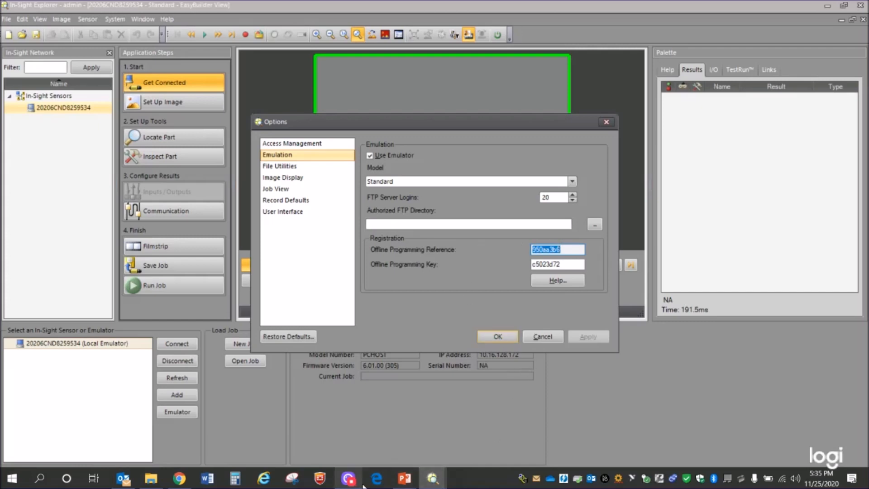
- Switch to Chrome, activate the Offline Programming Reference field on the key generator form without filling it, and close the browser
click(179, 478)
click(332, 286)
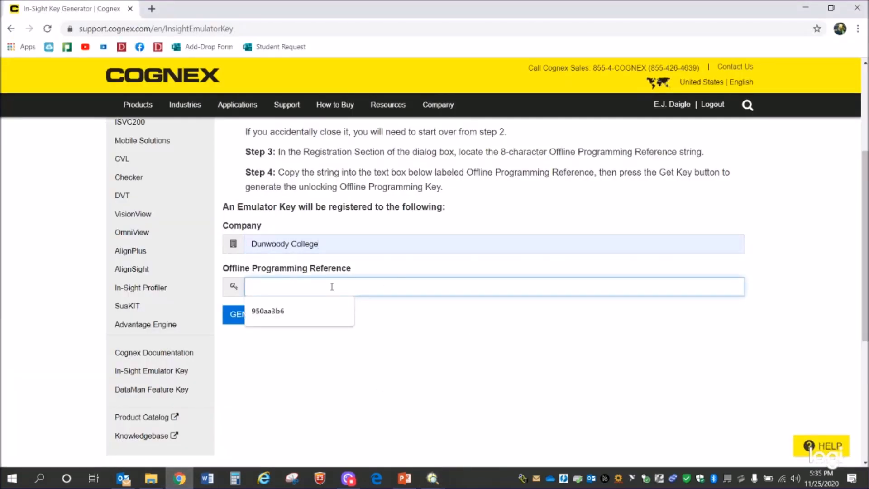
click(437, 329)
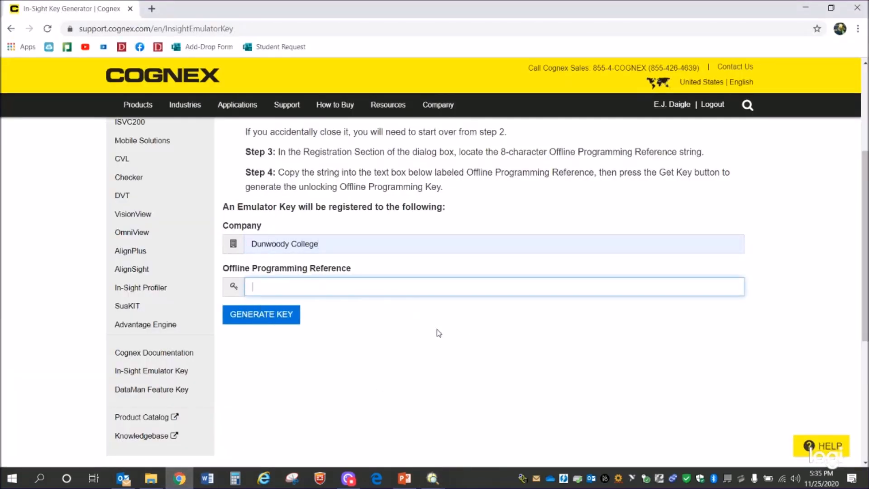
click(328, 288)
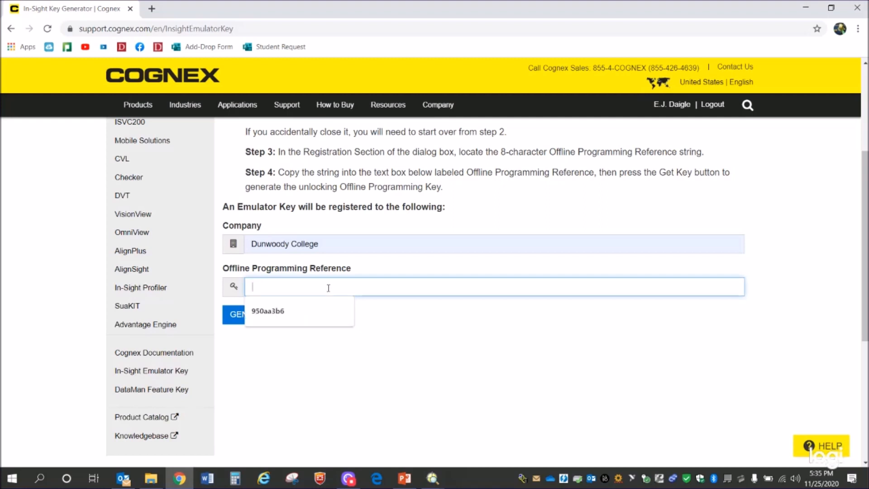
click(368, 295)
click(332, 281)
click(350, 360)
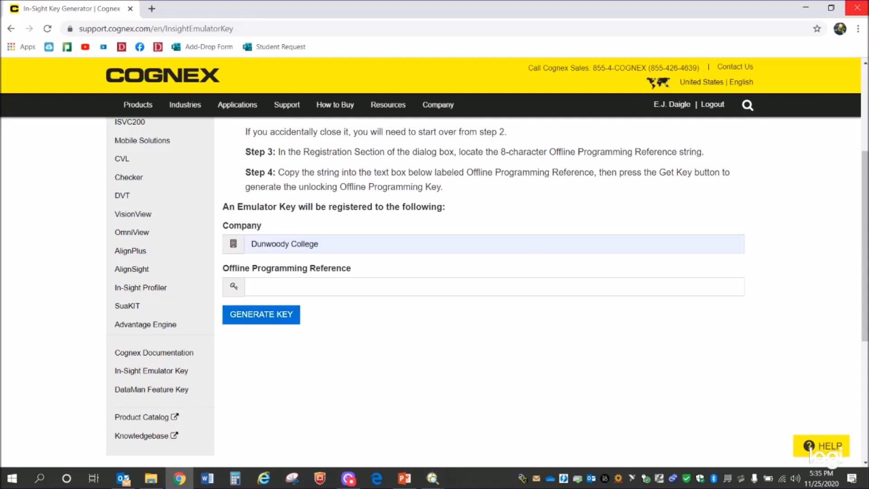
click(858, 8)
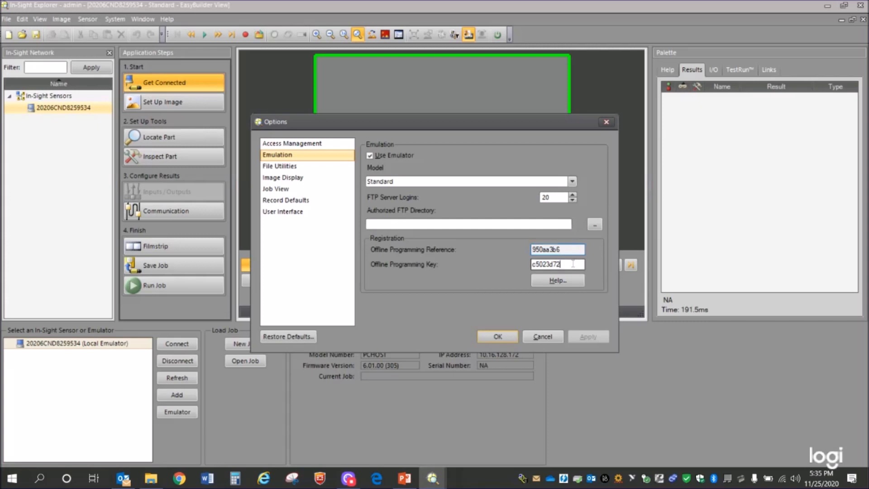
- Select the offline programming key in the emulation settings, cancel the options, and exit In-Sight Explorer
drag(571, 264, 502, 264)
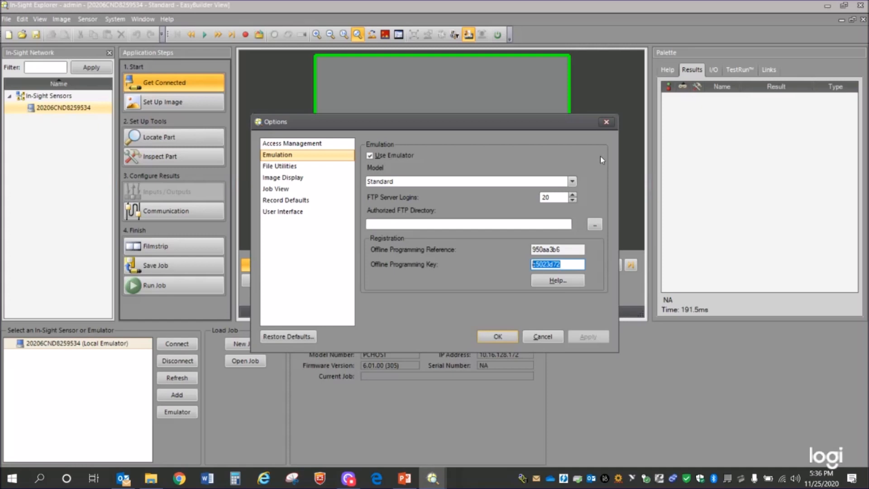
click(546, 337)
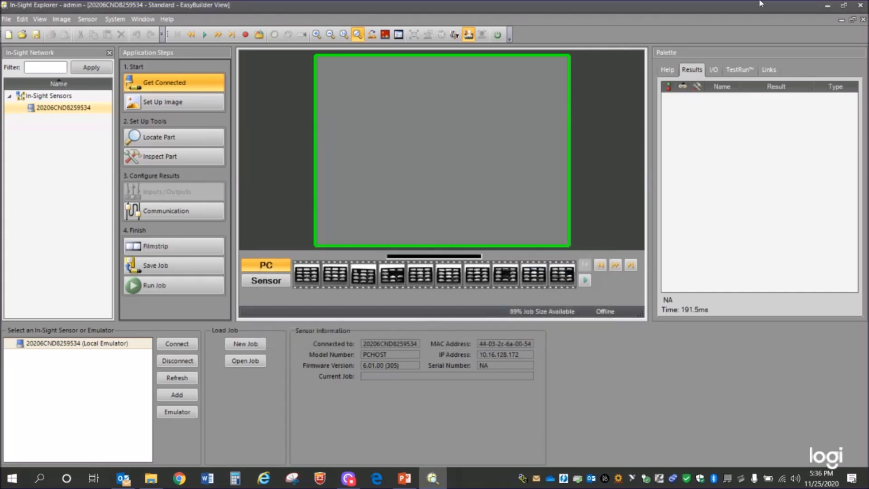
click(861, 7)
click(448, 257)
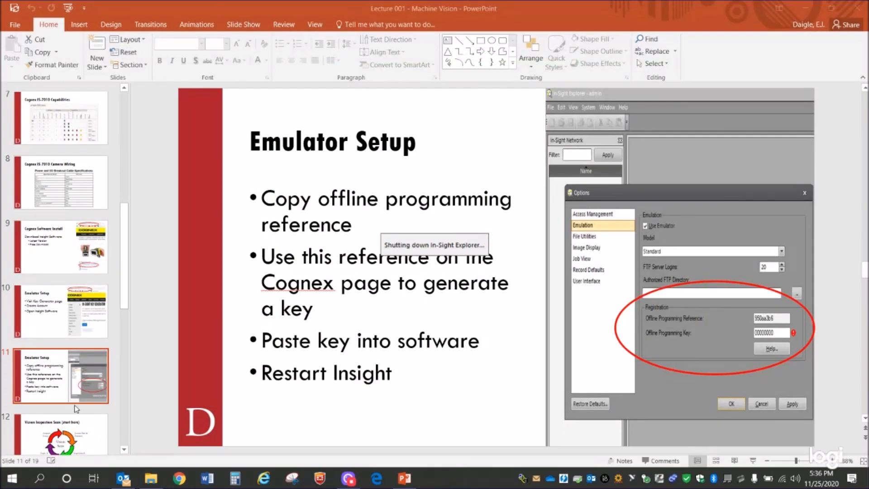
click(13, 478)
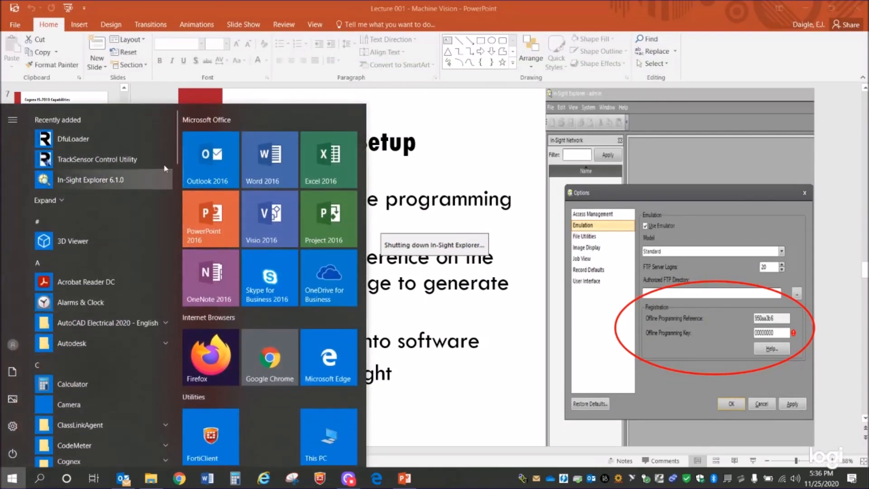
scroll(174, 181, down, 3)
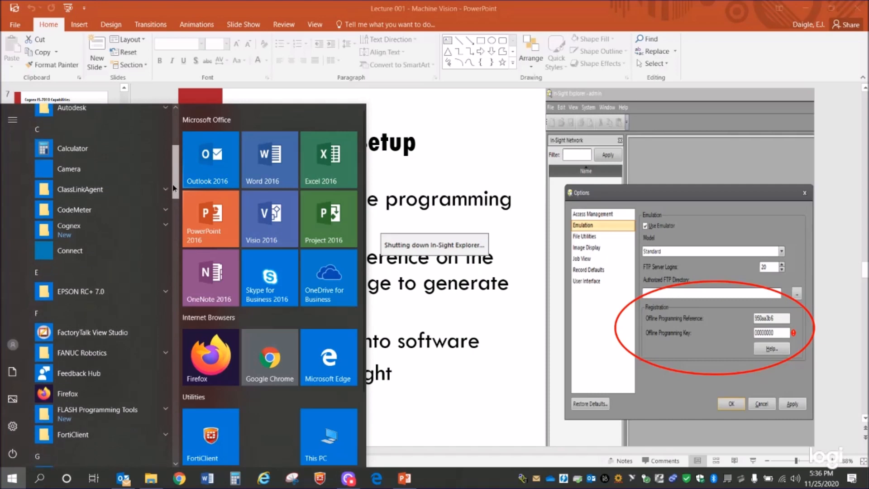
scroll(67, 218, up, 1)
click(133, 232)
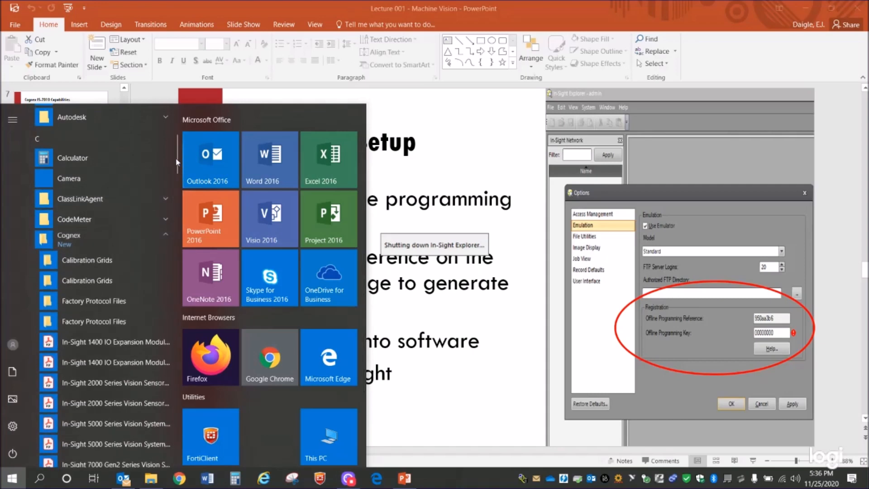
drag(173, 158, 174, 212)
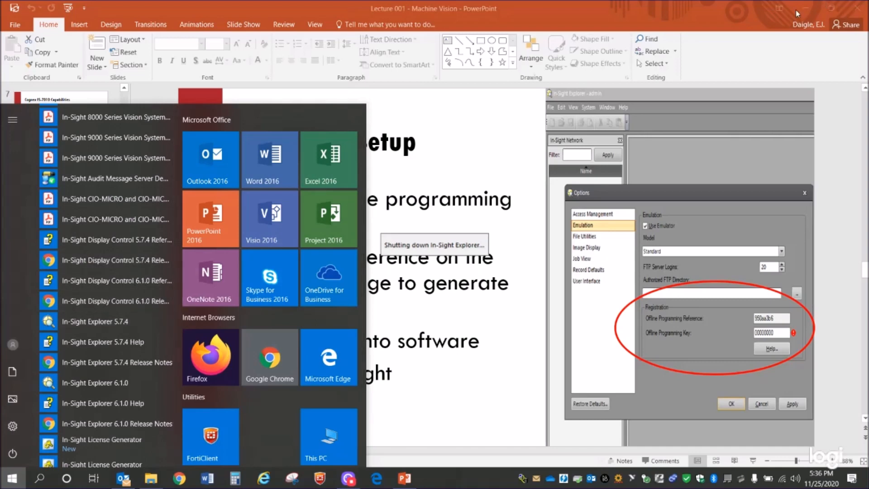
key(super+d)
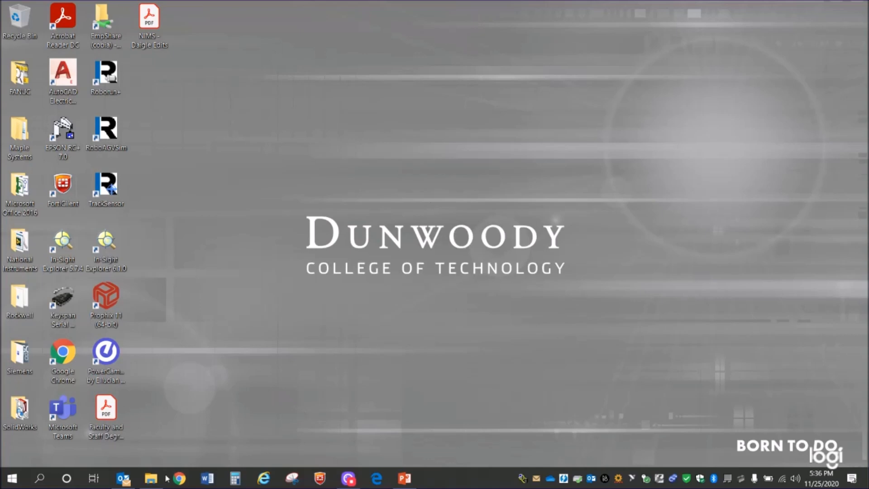
- Launch In-Sight Explorer 6.1.0 from the installed Cognex programs
click(12, 479)
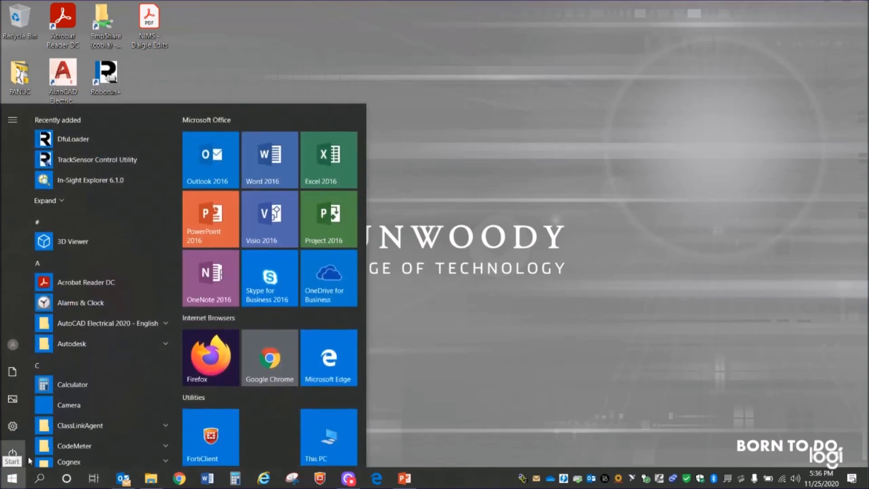
click(113, 459)
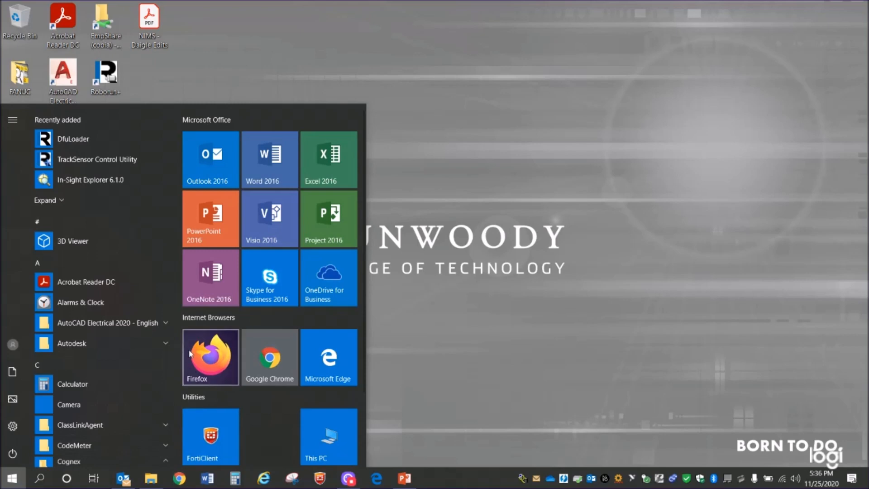
drag(177, 120, 173, 218)
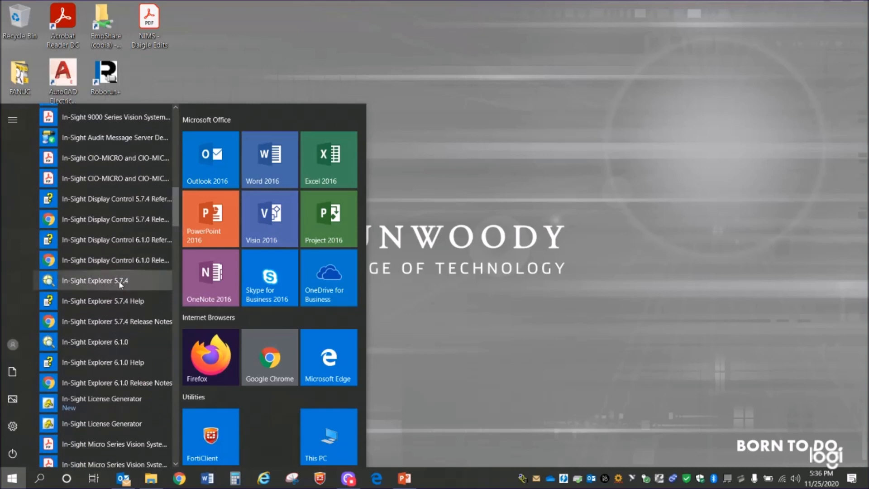
click(120, 341)
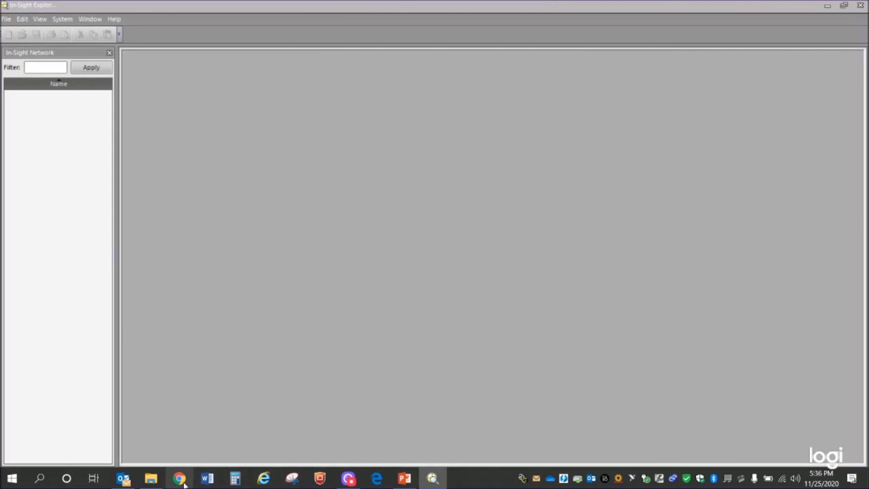
- Switch to Chrome and sign in to the Dunwoody ClassLink portal with the saved organizational account
click(180, 478)
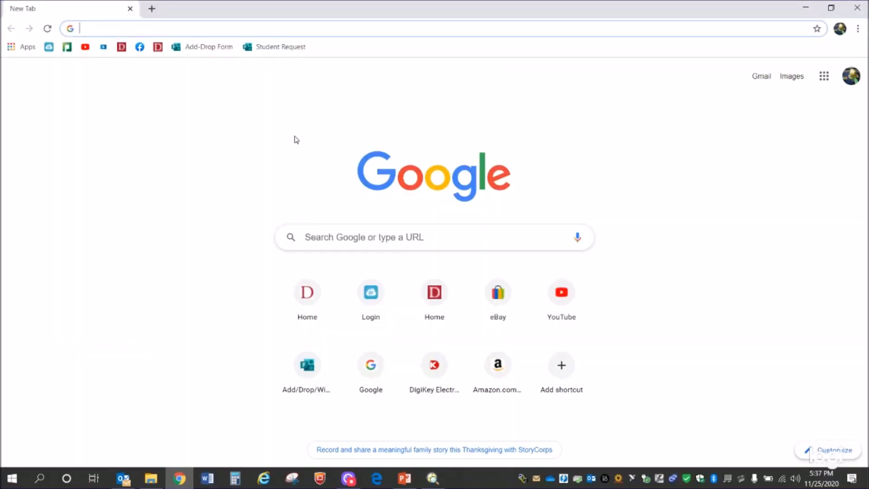
click(49, 47)
click(357, 243)
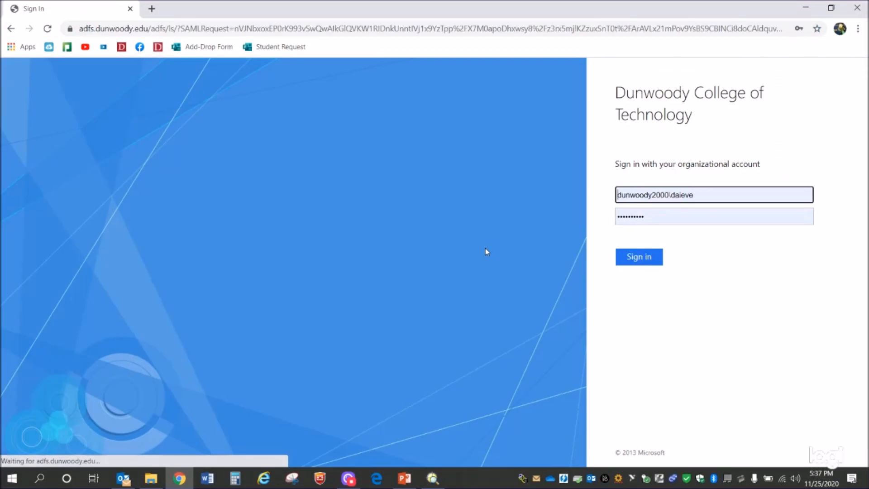
click(627, 263)
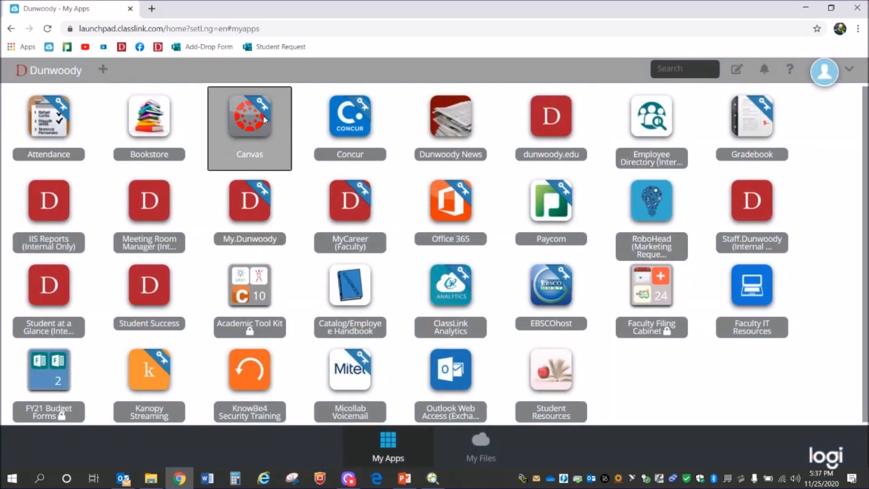
- Open Canvas from the portal and go to the 2020 Fall Semester IENG4250-90 course
click(265, 120)
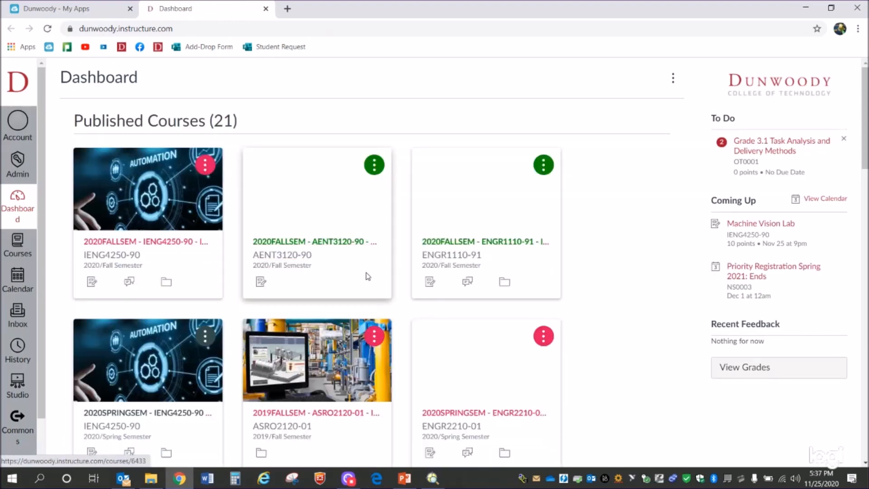
click(165, 252)
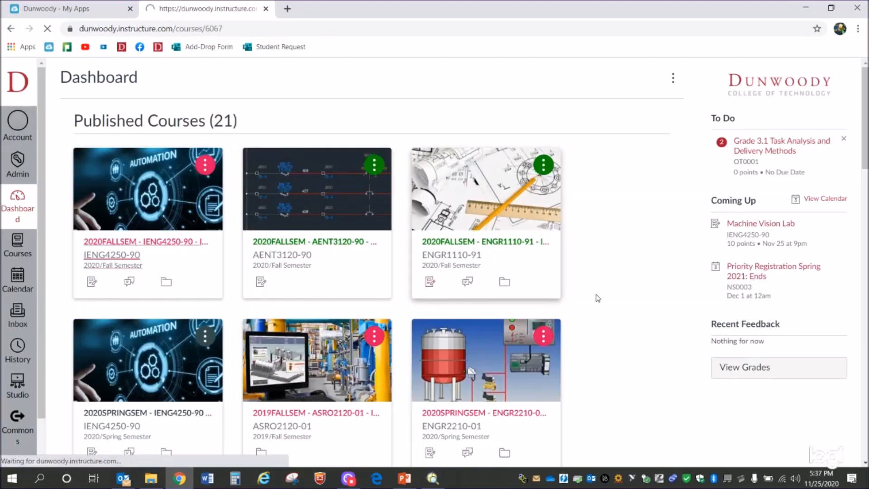
- Download Bottles.zip from the Demo 001 - Images item in the course's Week 015 module
scroll(426, 262, down, 20)
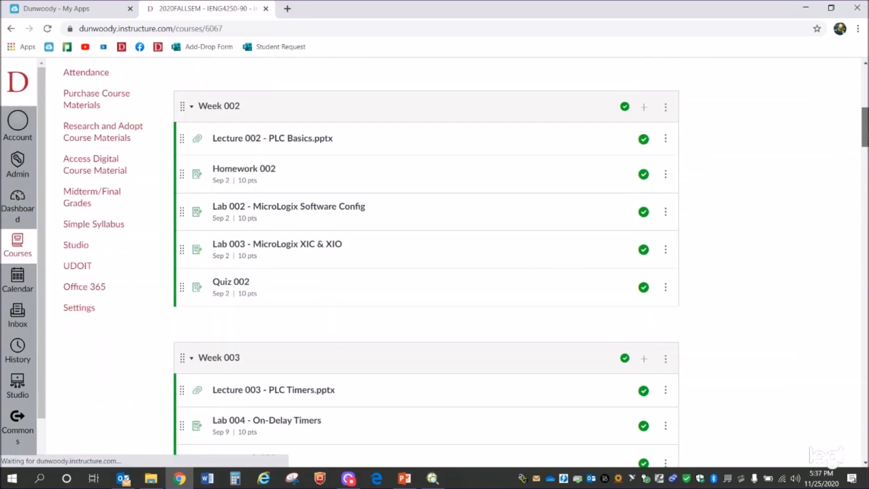
scroll(425, 262, down, 20)
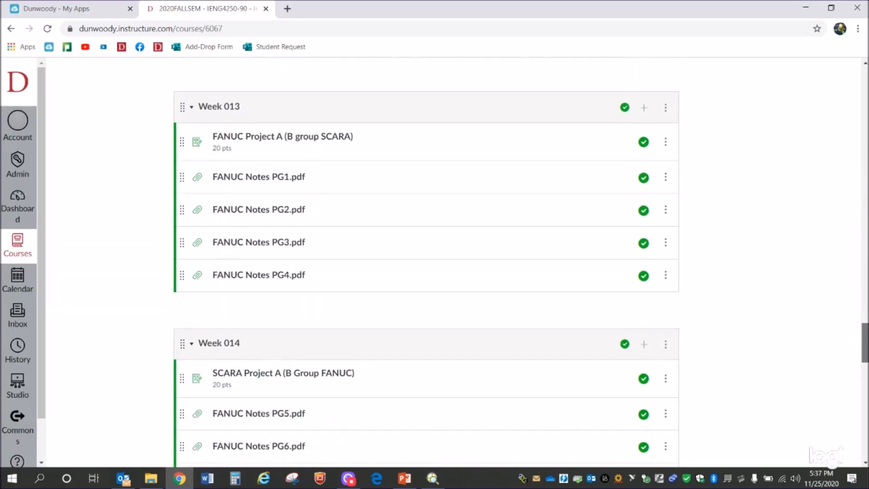
scroll(443, 327, up, 5)
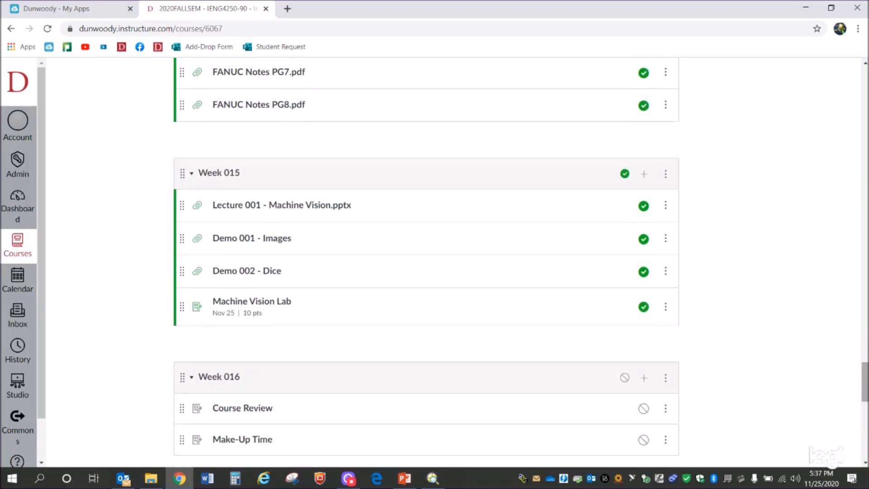
click(258, 239)
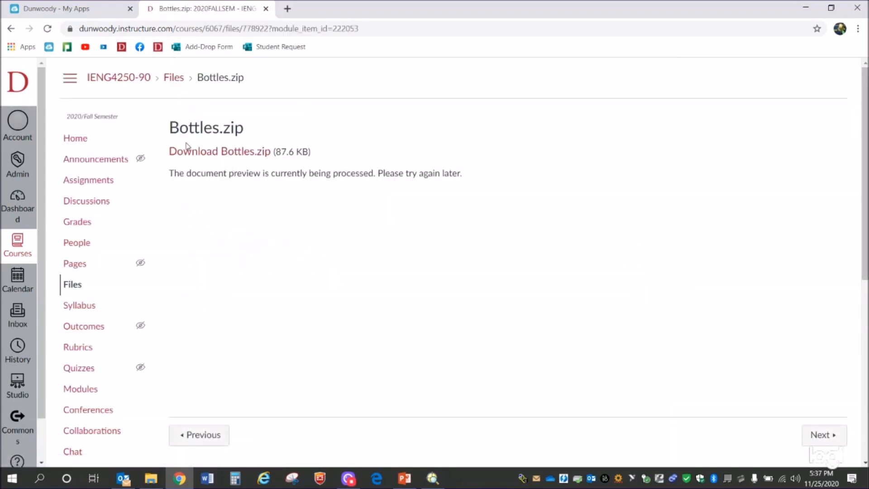
right_click(229, 154)
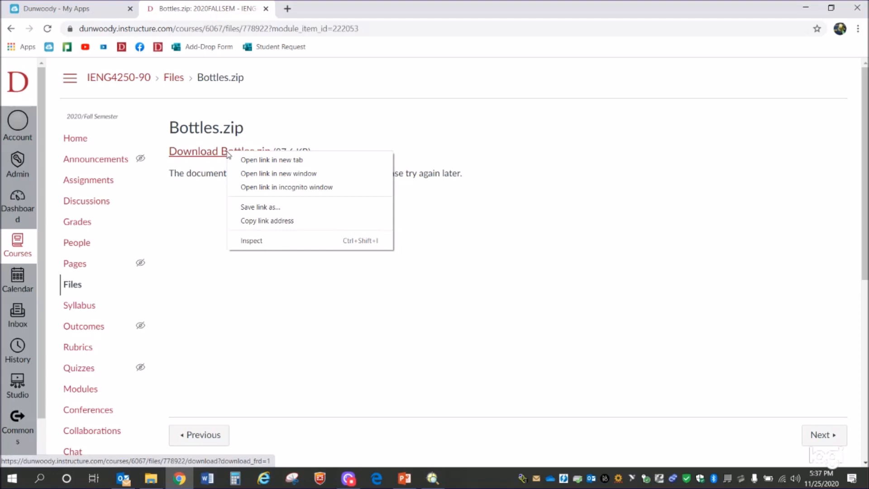
right_click(211, 154)
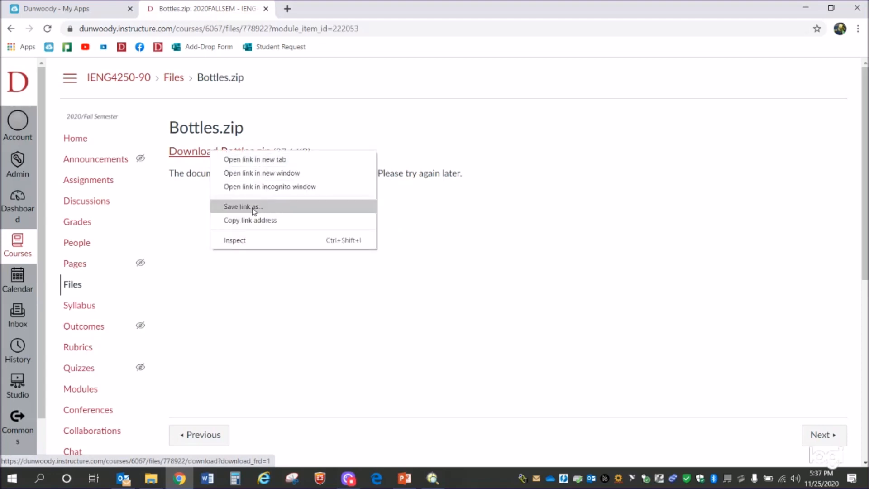
click(188, 269)
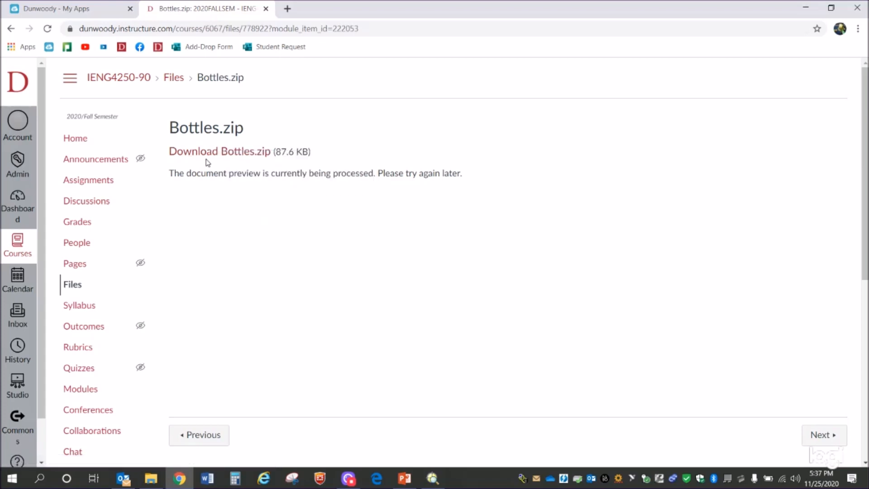
click(211, 153)
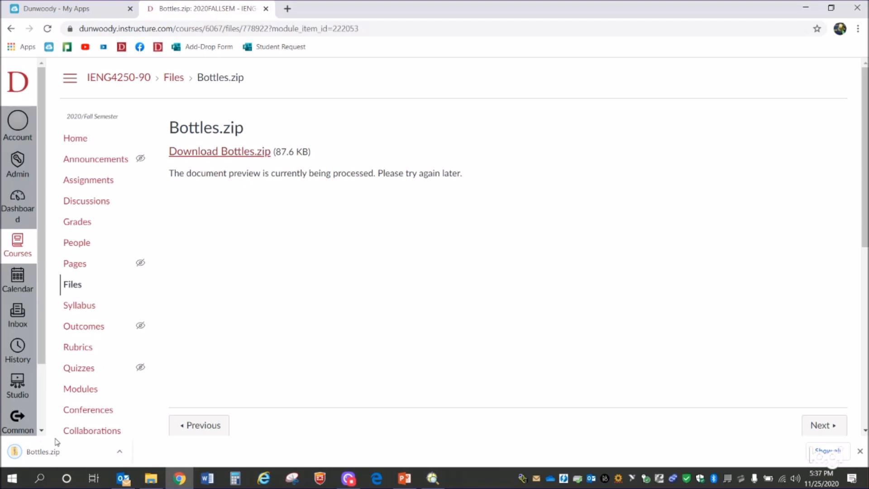
- Open the downloaded Bottles.zip and copy all the BMP images, from 1_BottlePass through 6_BottleFailLowLiquid
click(56, 455)
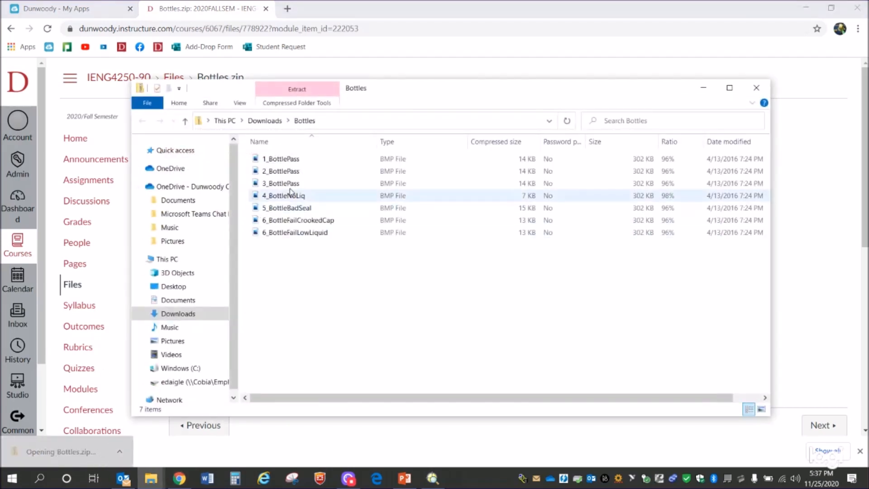
click(278, 159)
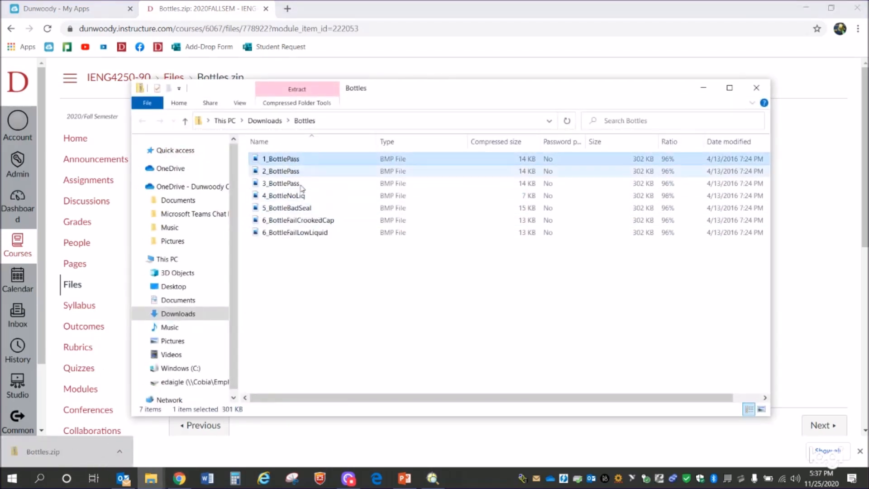
shift+click(307, 233)
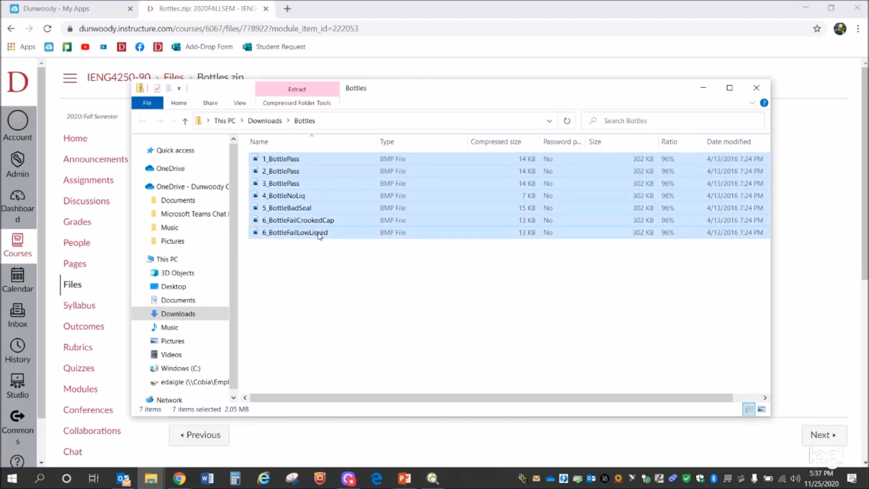
right_click(320, 235)
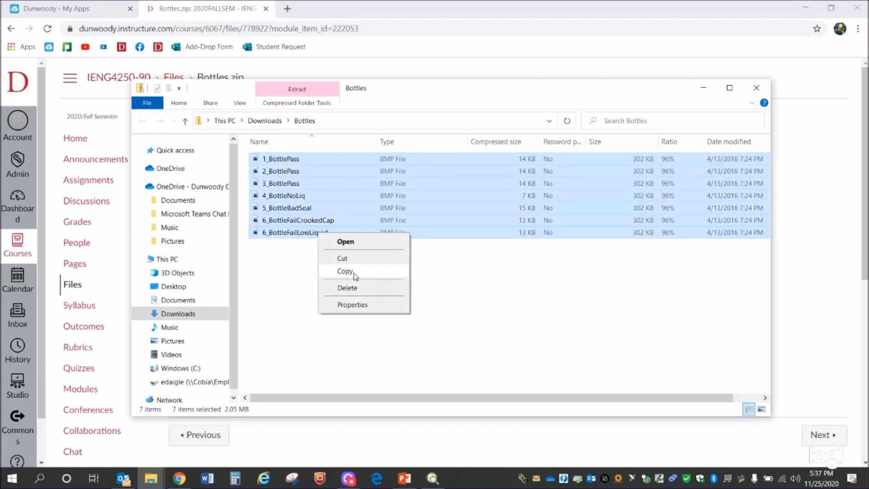
click(345, 271)
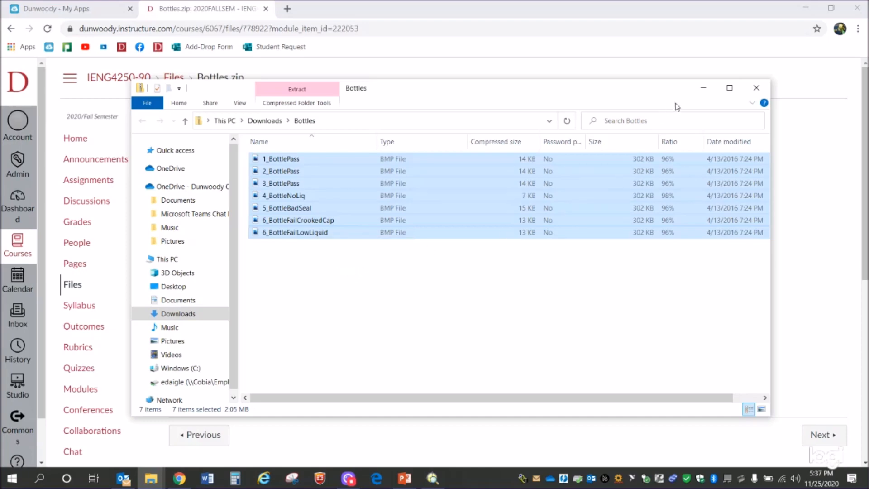
- Close the archive window, minimize the browser and In-Sight Explorer, and create a desktop folder named Bottles
click(756, 88)
click(806, 8)
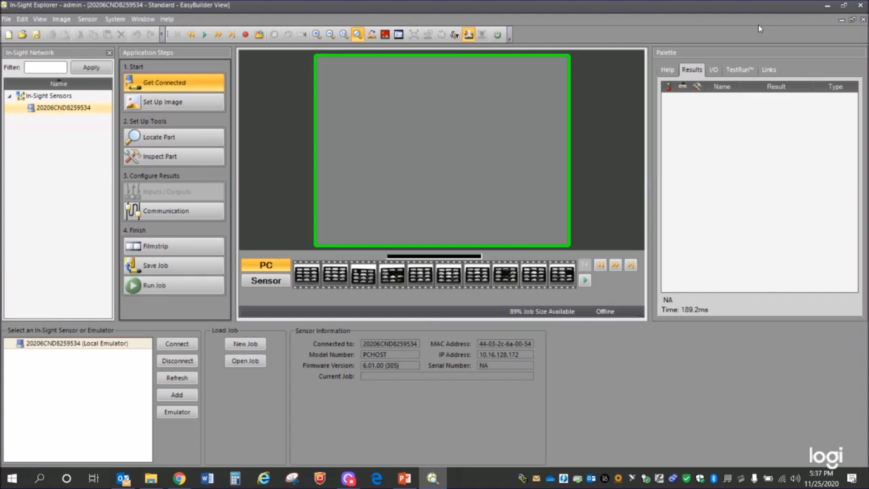
click(828, 10)
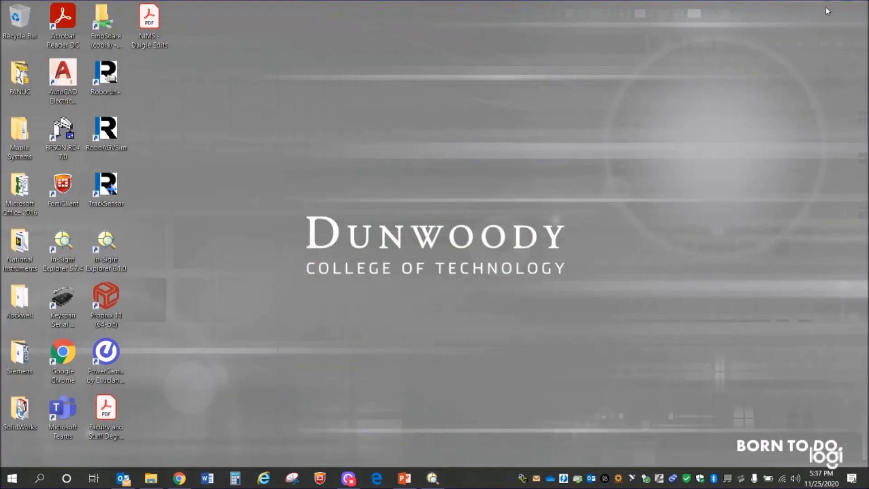
right_click(305, 102)
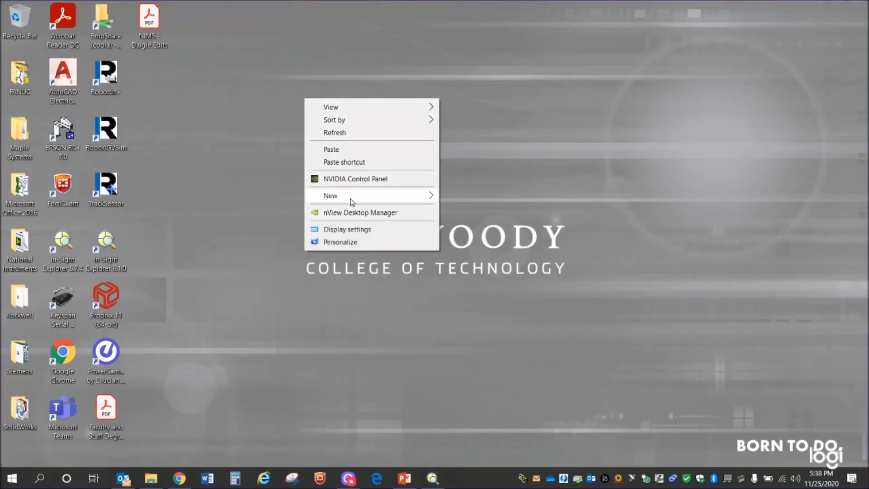
mouse_move(409, 199)
click(471, 198)
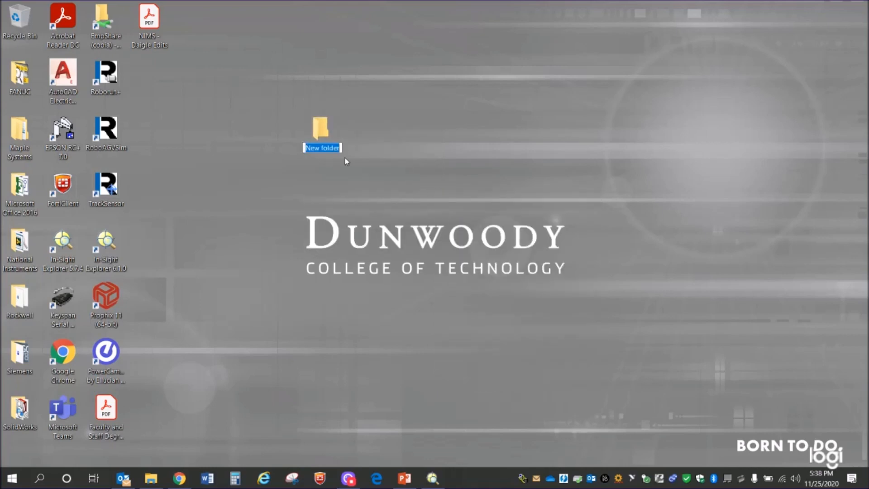
text(Demo 0)
key(BackSpace)
key(BackSpace)
key(BackSpace)
key(BackSpace)
key(BackSpace)
key(BackSpace)
text(Bottles)
key(Return)
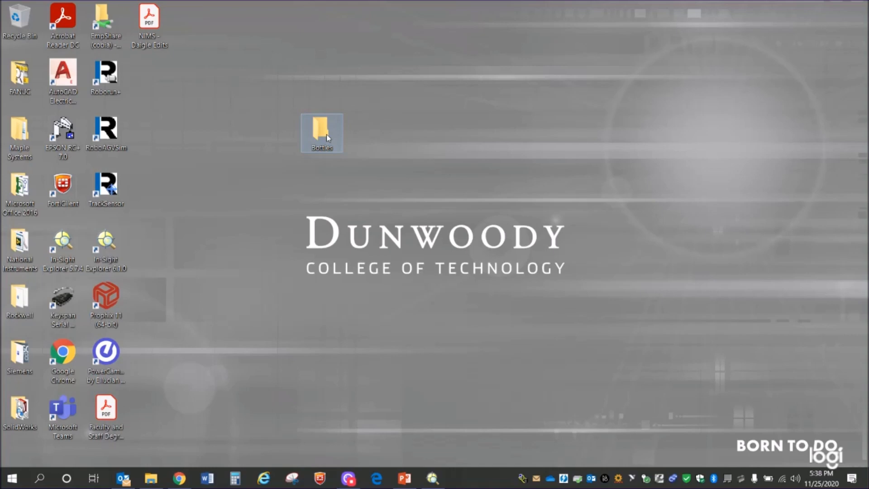
- Paste the copied images into the Bottles folder, close it, and line the folder up beside the other desktop icons
double_click(327, 135)
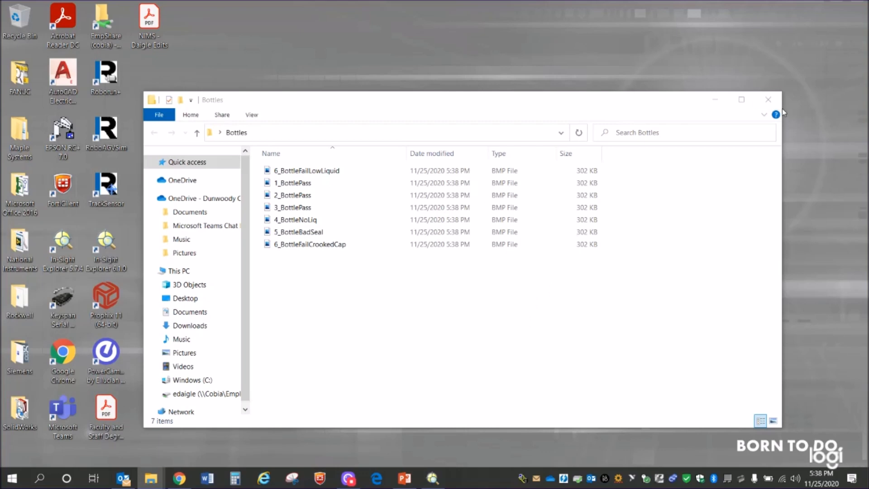
click(769, 99)
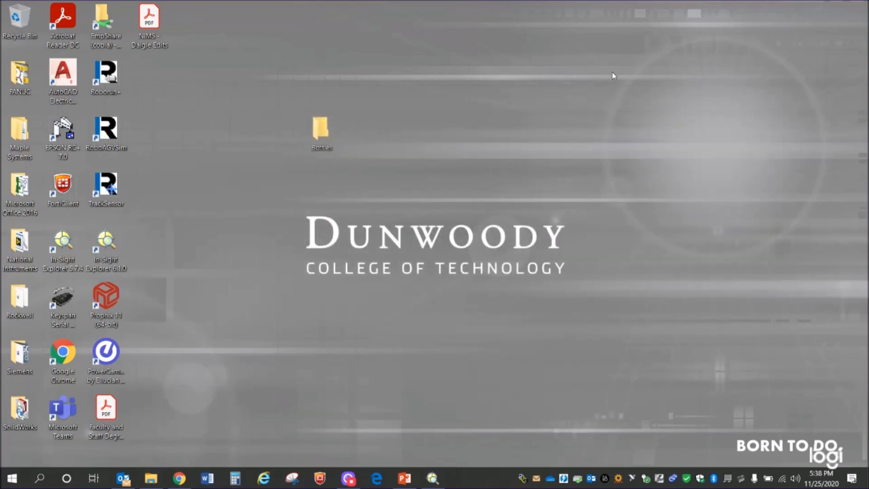
drag(321, 129, 154, 127)
click(302, 194)
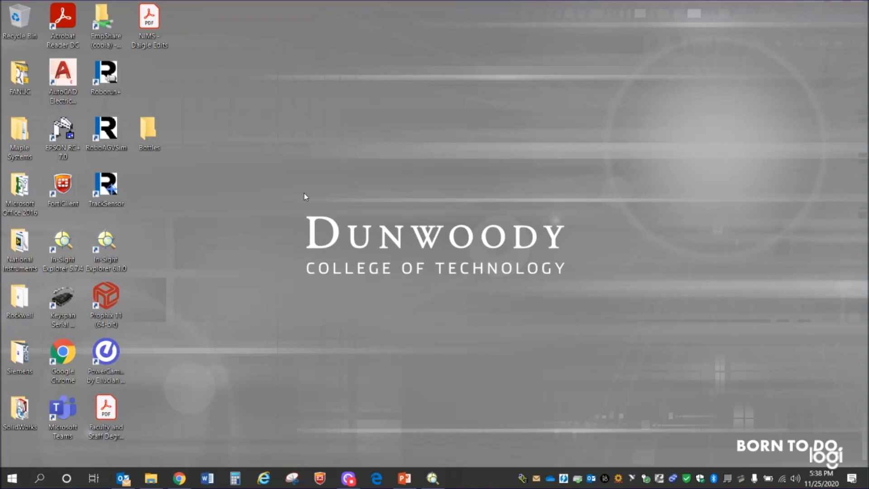
- Switch to In-Sight Explorer and set the emulator model to Standard
click(433, 478)
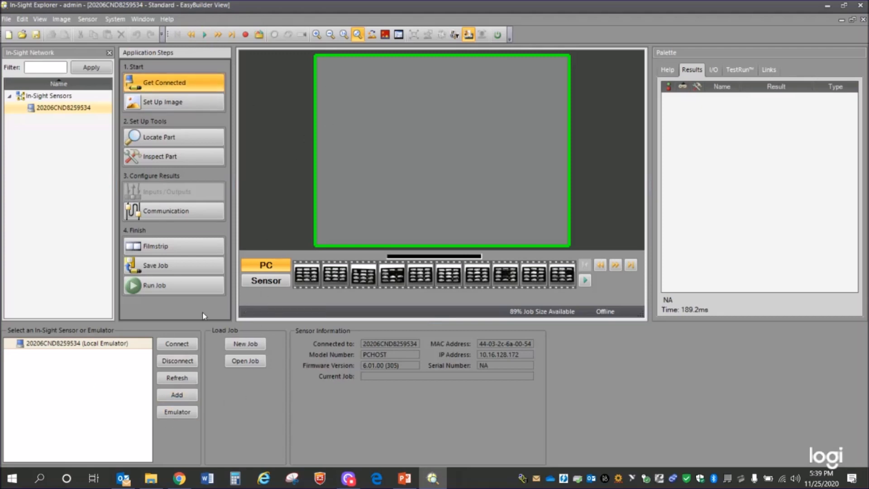
click(175, 413)
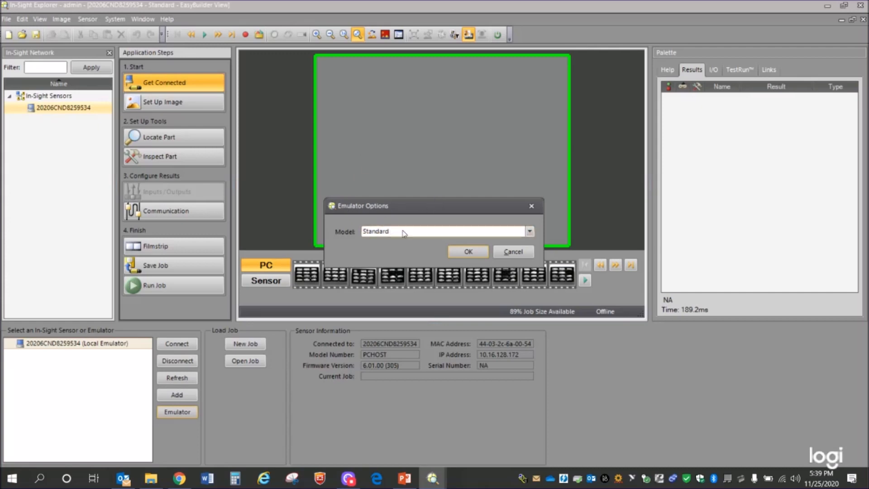
click(531, 231)
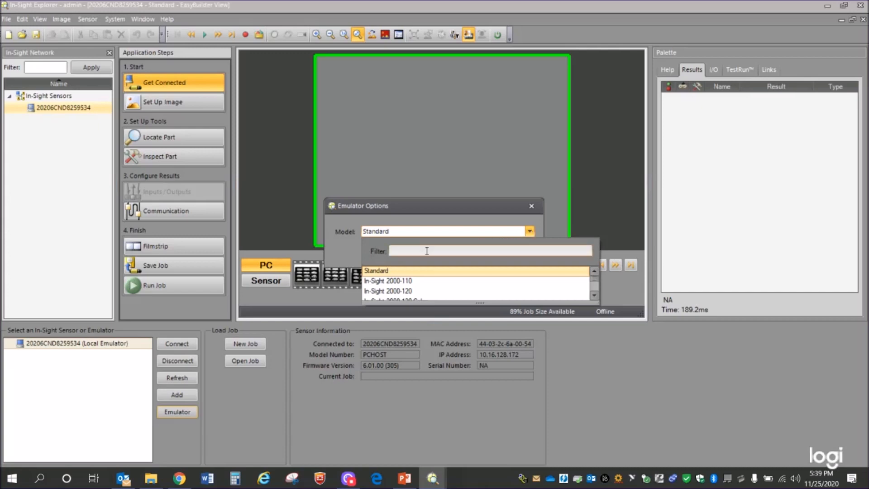
click(390, 271)
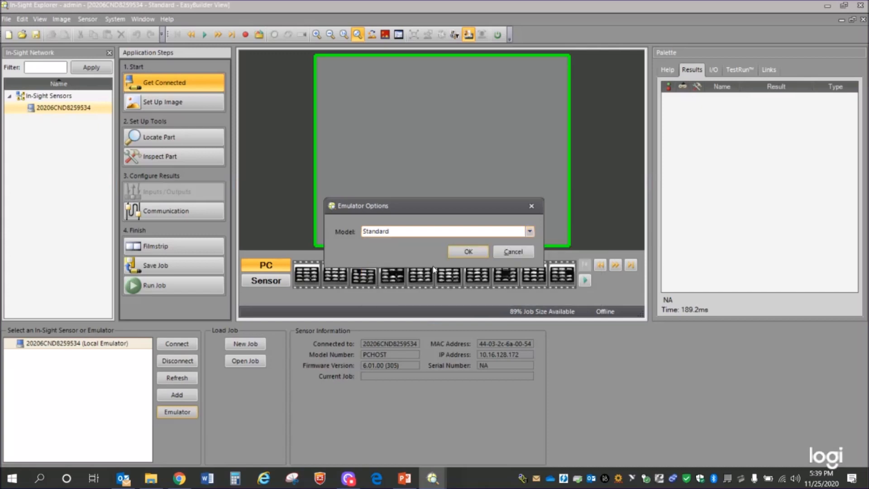
click(475, 251)
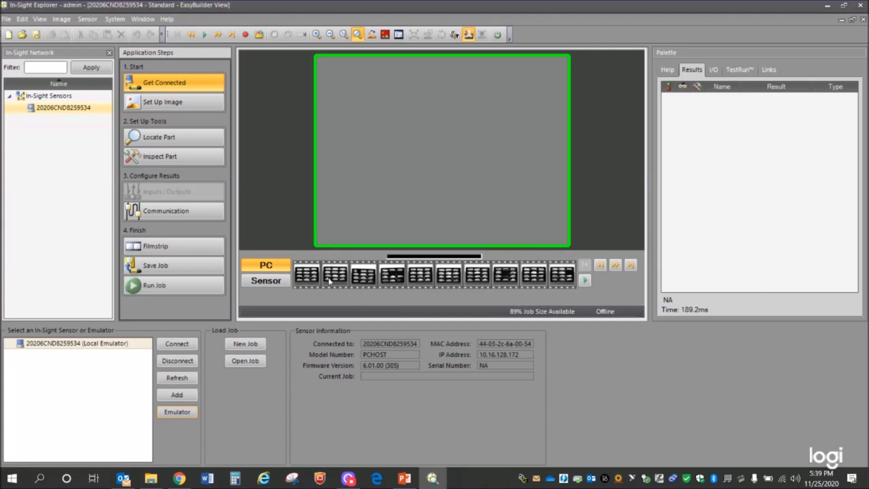
click(276, 281)
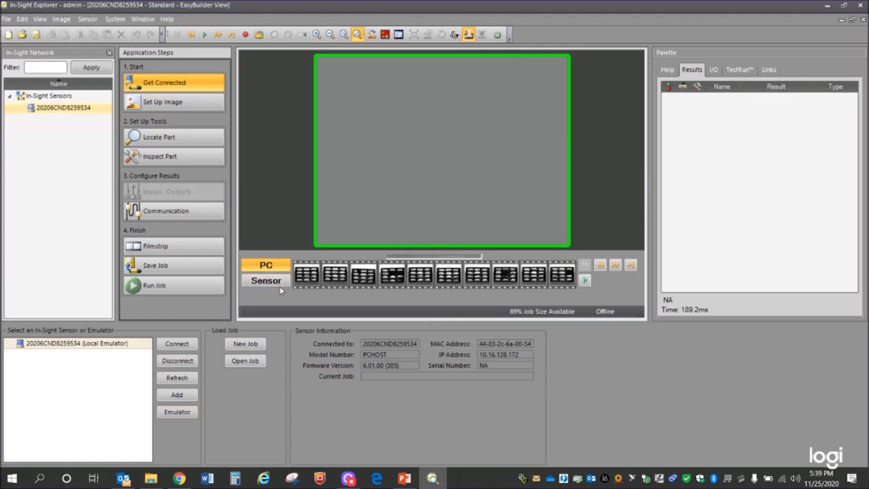
click(280, 266)
click(190, 104)
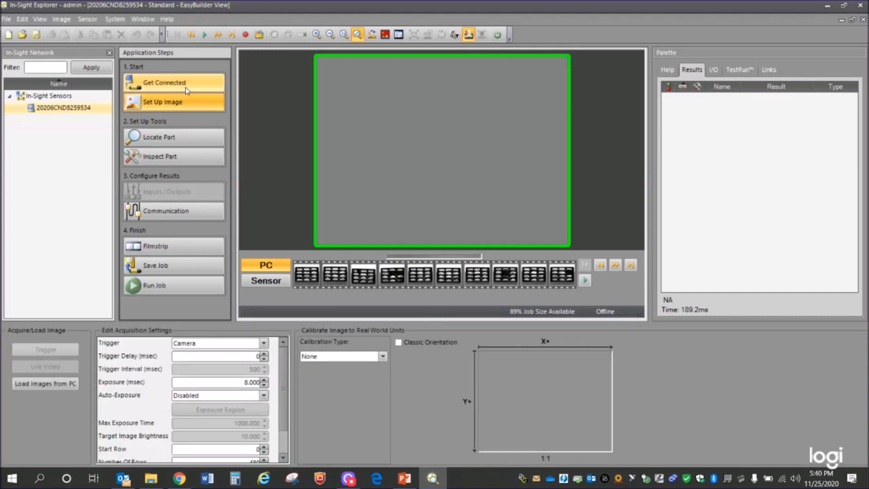
click(187, 85)
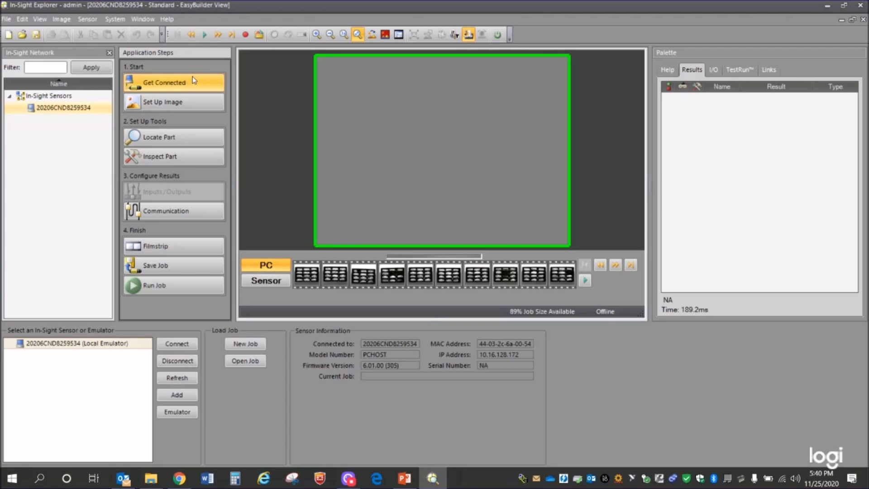
- Load images from the PC for image setup, using the desktop Bottles folder as the playback folder
click(189, 103)
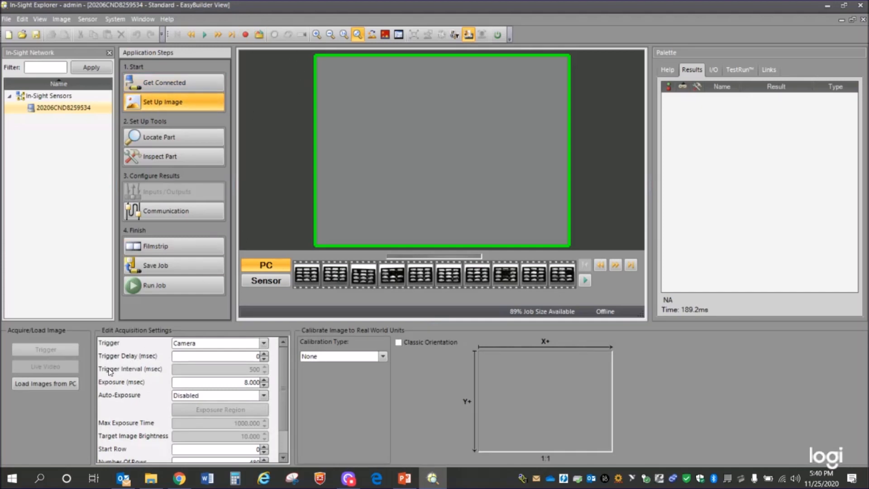
click(48, 383)
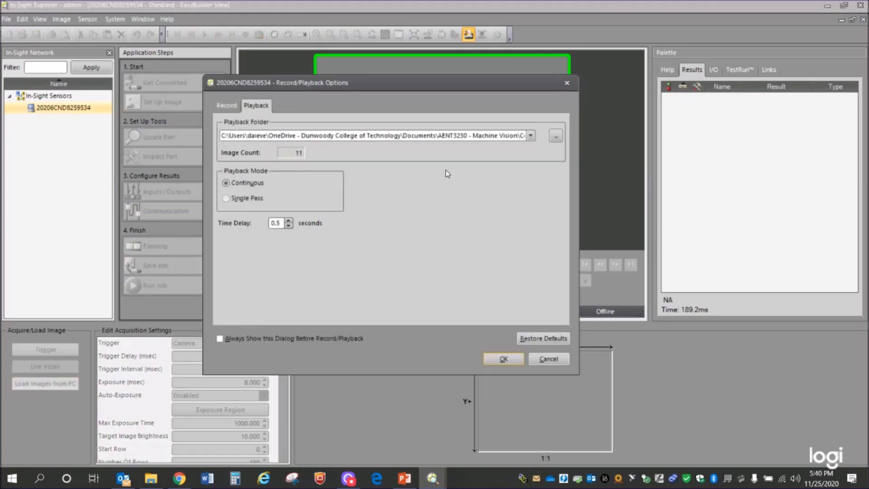
click(558, 137)
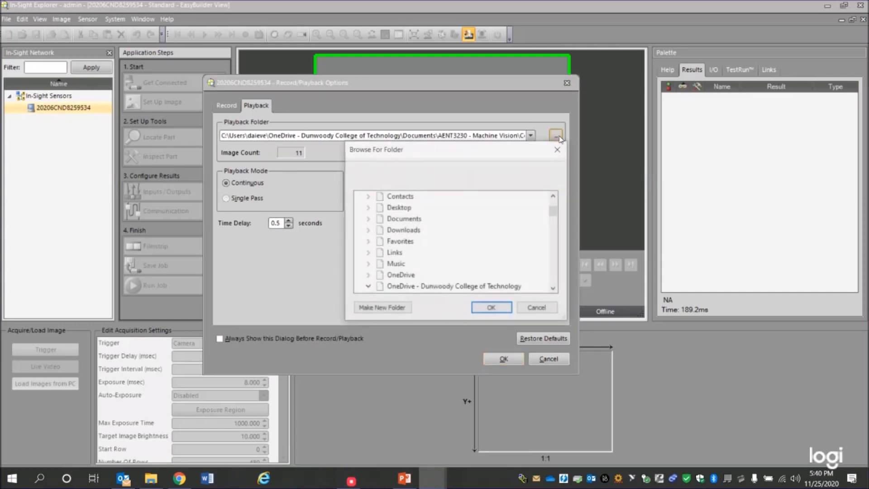
drag(556, 213, 556, 209)
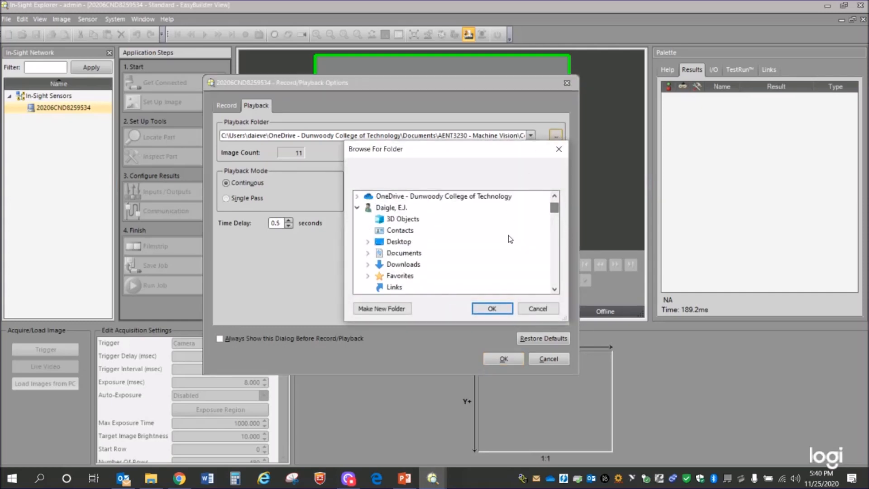
click(403, 244)
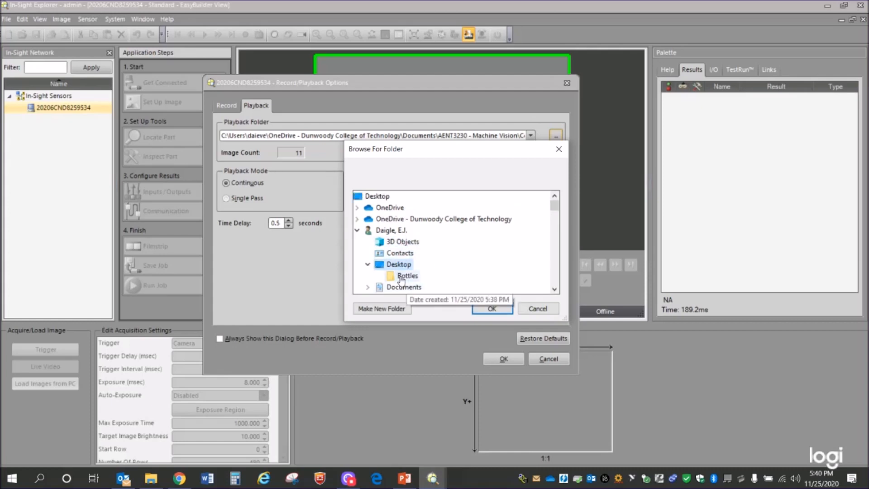
click(401, 277)
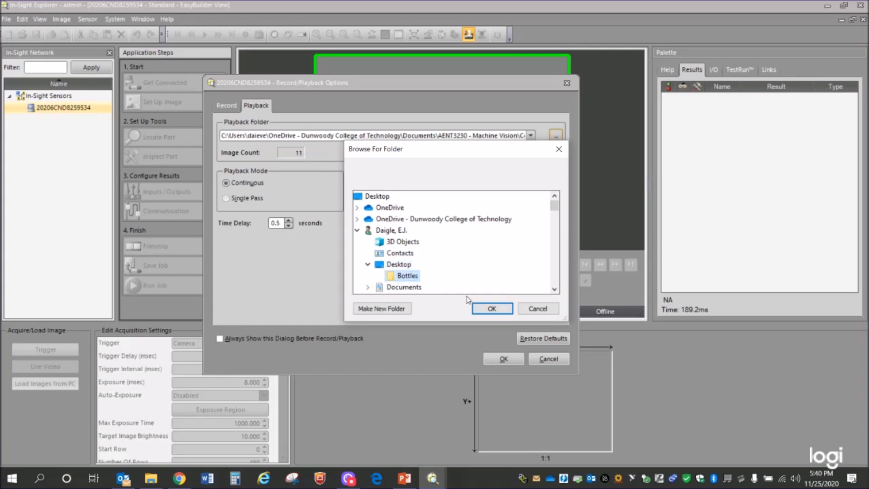
click(493, 308)
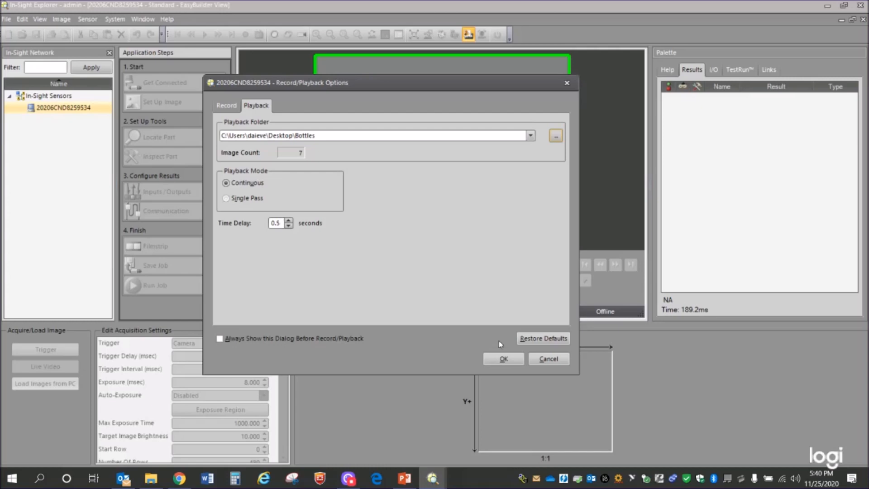
click(504, 359)
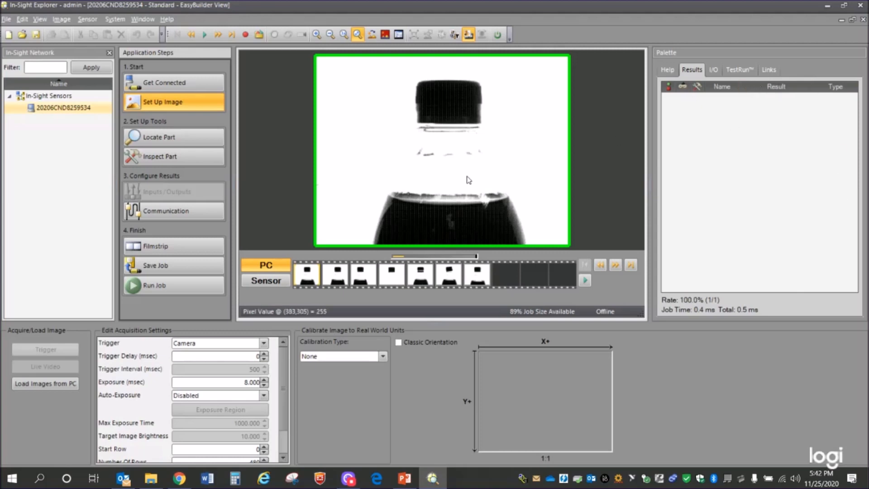
- Step through the loaded bottle images from 2_BottlePass.bmp to 6_BottleFailLowLiquid.bmp
click(615, 265)
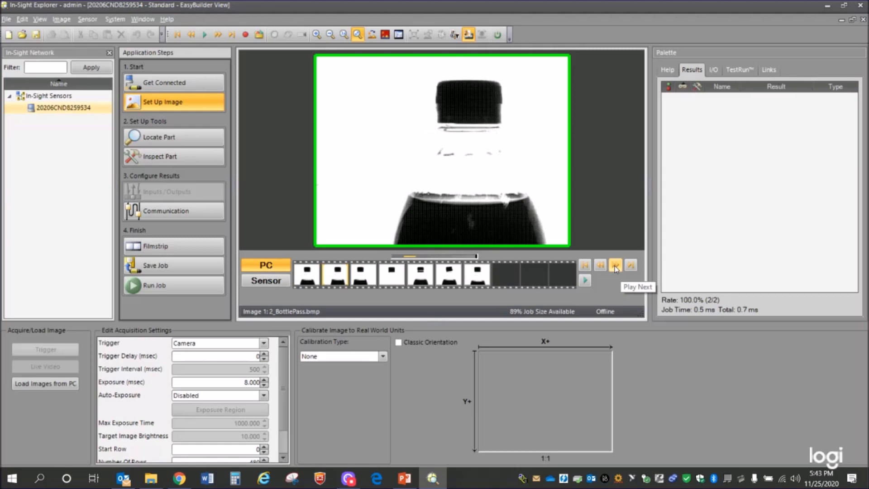
click(615, 265)
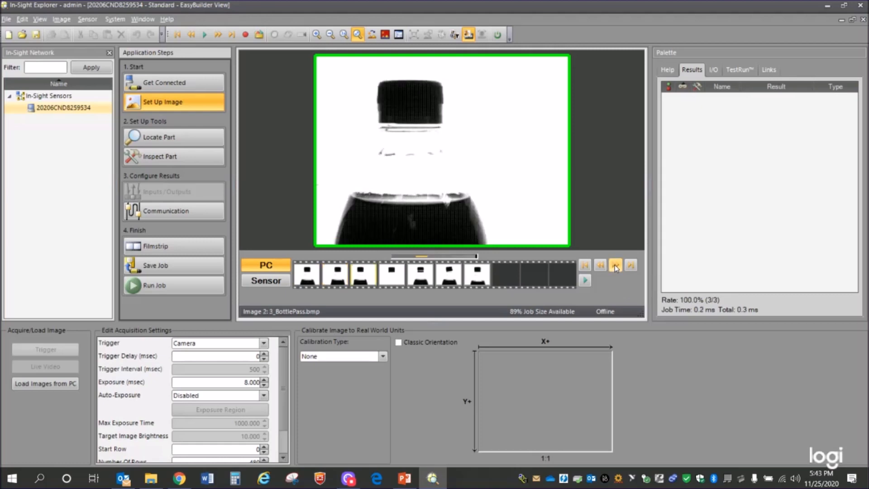
click(616, 268)
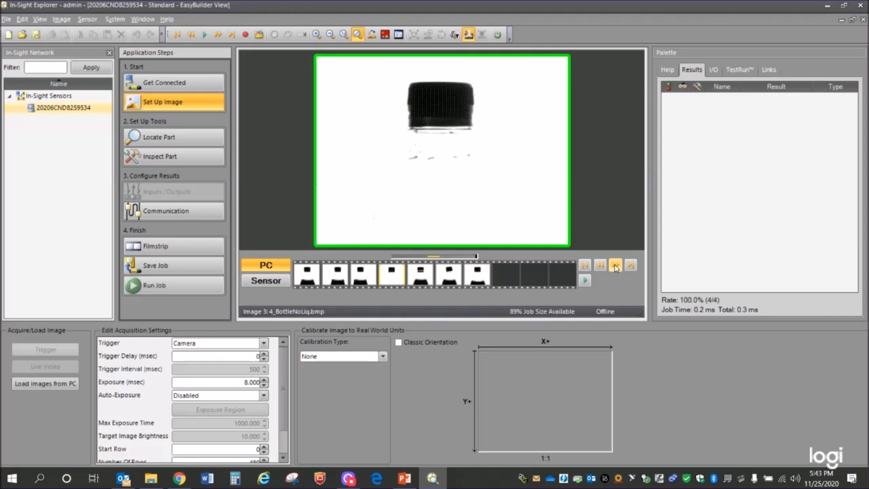
click(615, 267)
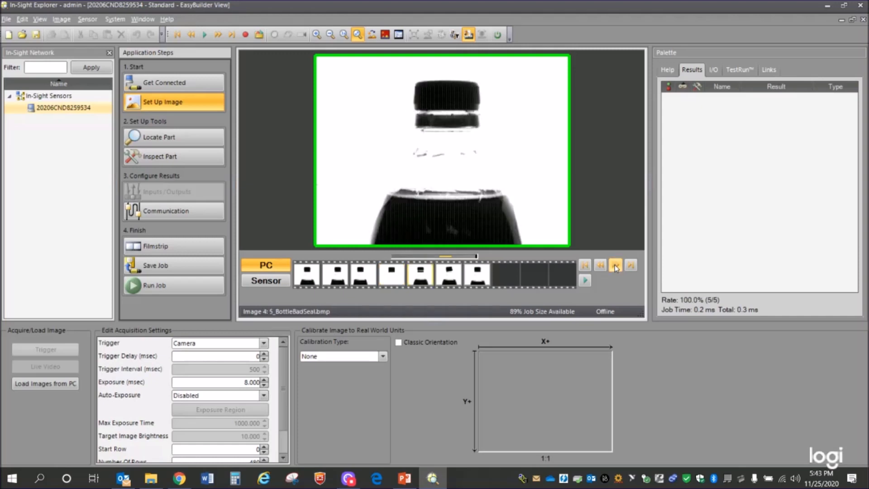
click(616, 267)
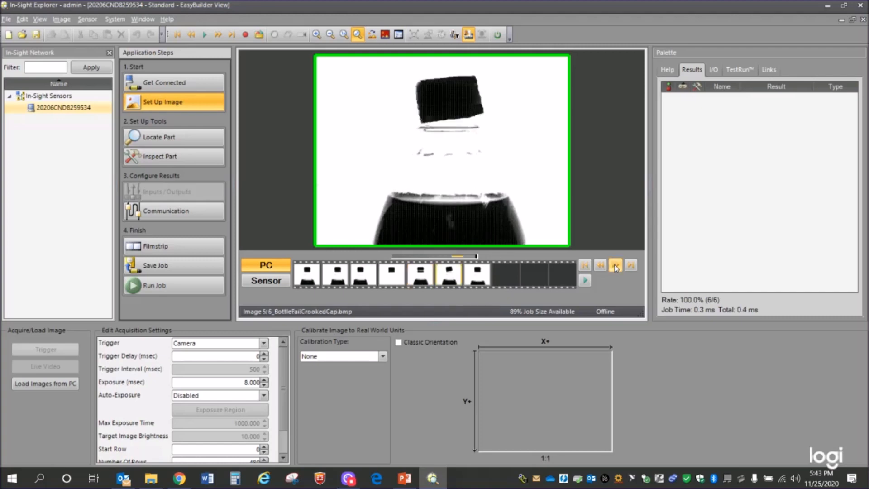
click(615, 267)
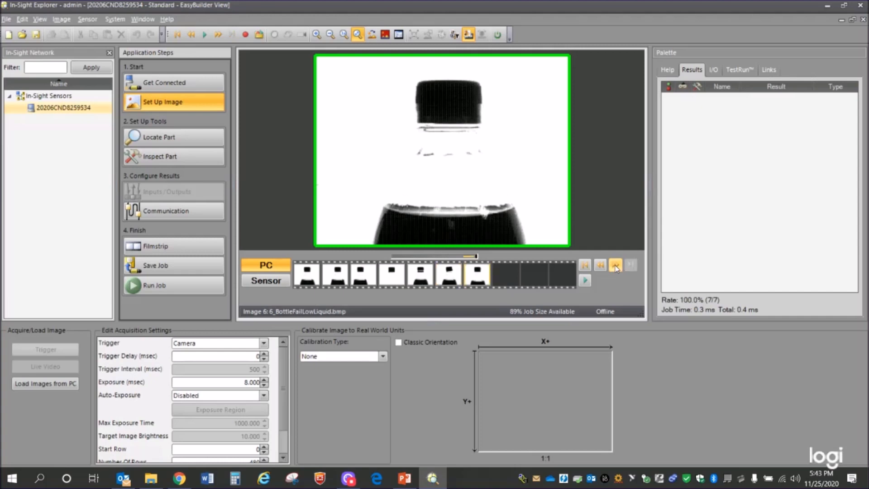
- Compare the liquid levels by alternating between 6_BottleFailCrookedCap.bmp and 6_BottleFailLowLiquid.bmp
click(601, 266)
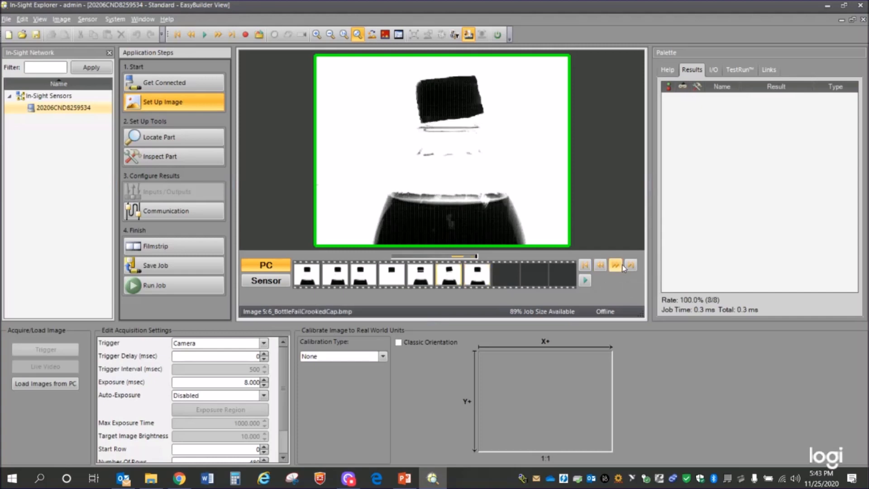
click(620, 268)
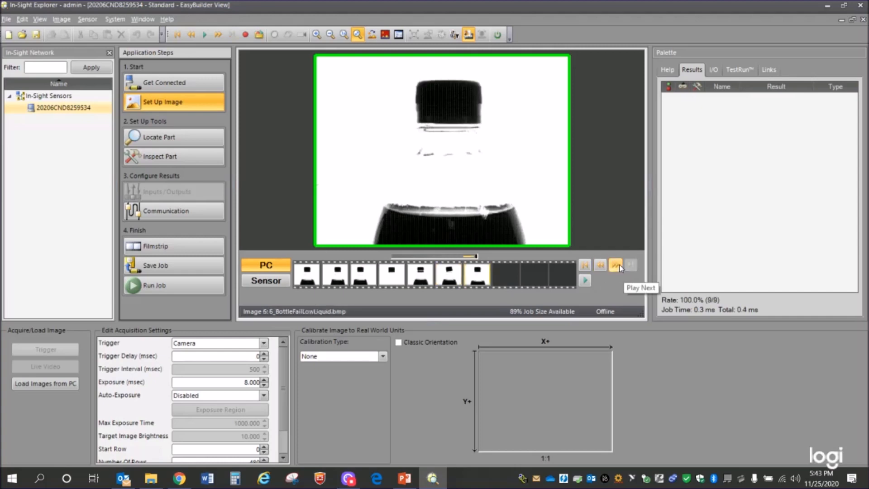
click(601, 267)
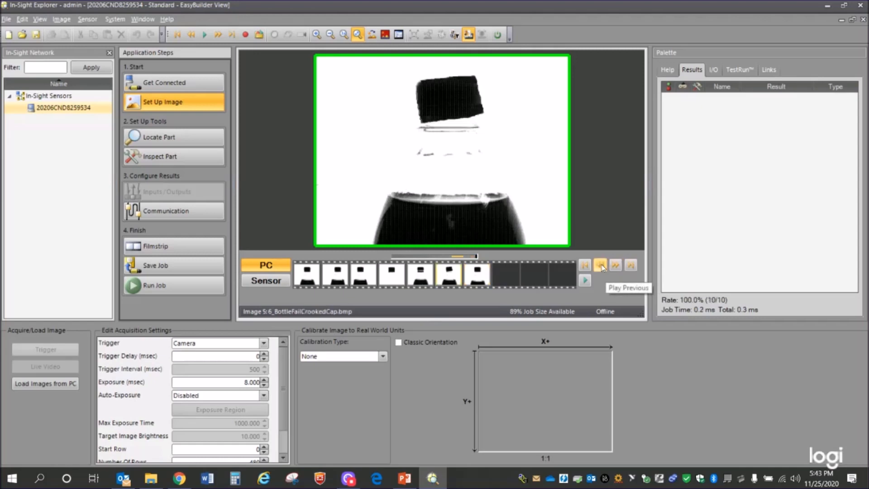
click(617, 267)
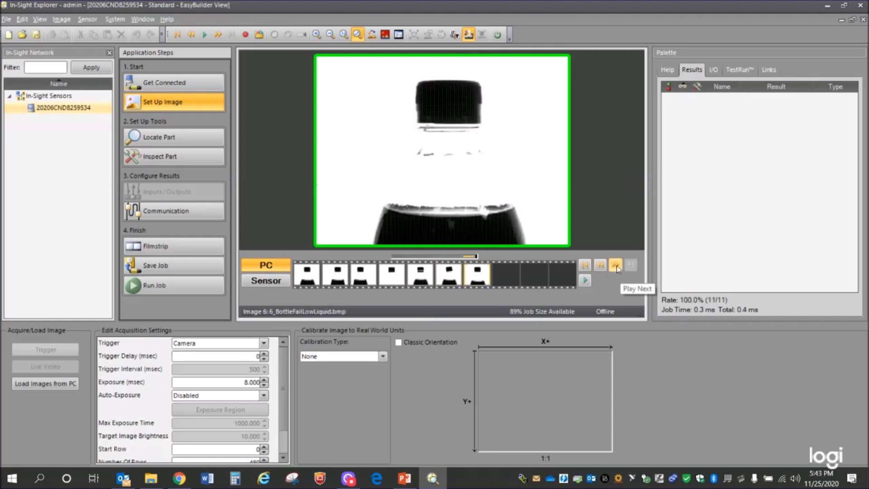
click(601, 265)
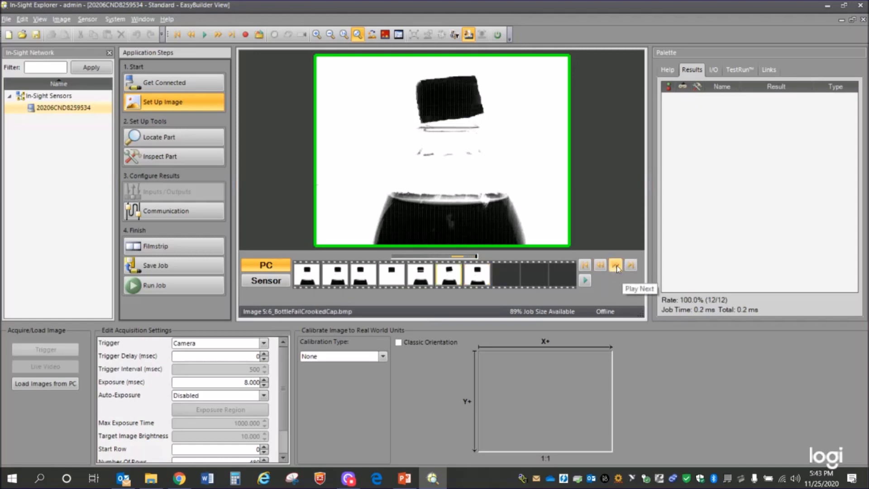
click(617, 266)
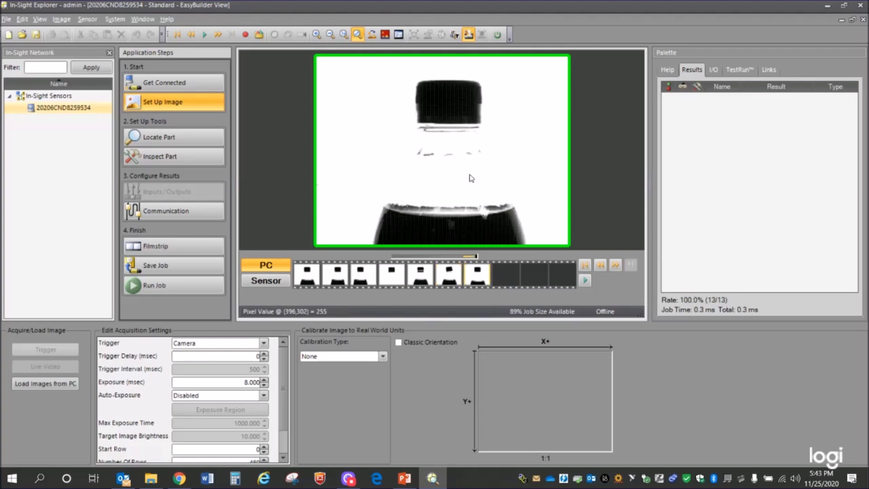
- Cycle through the whole filmstrip again and return to 1_BottlePass.bmp
click(616, 265)
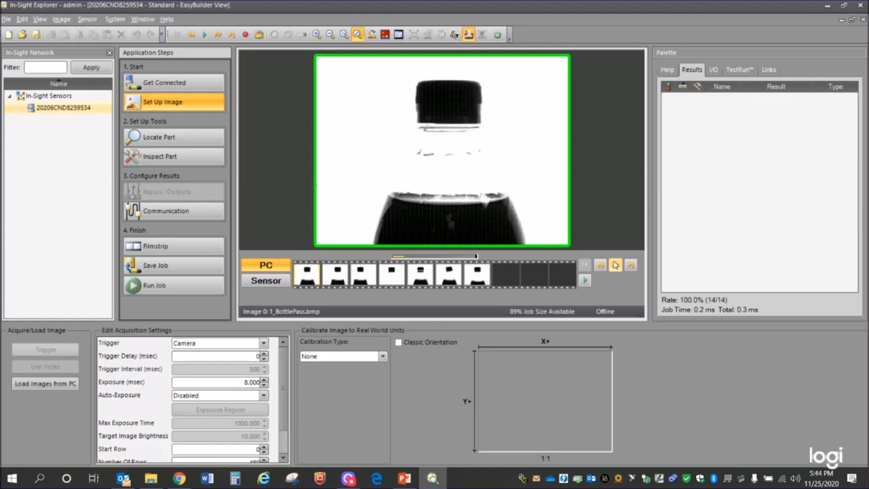
click(616, 265)
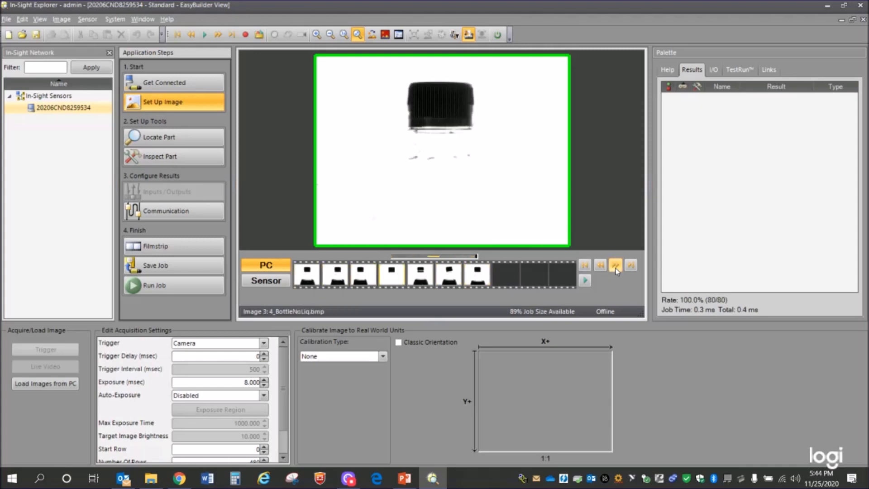
click(615, 267)
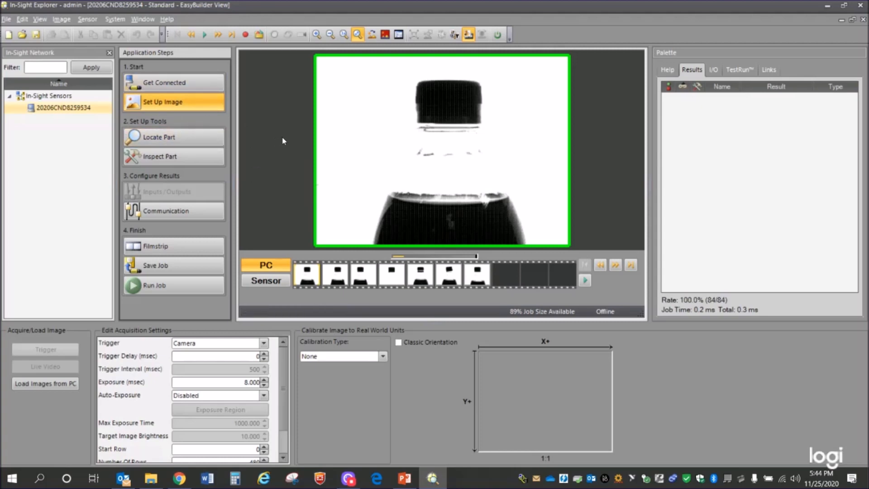
- Open the part location tools and add a Pattern tool on 1_BottlePass.bmp
click(191, 139)
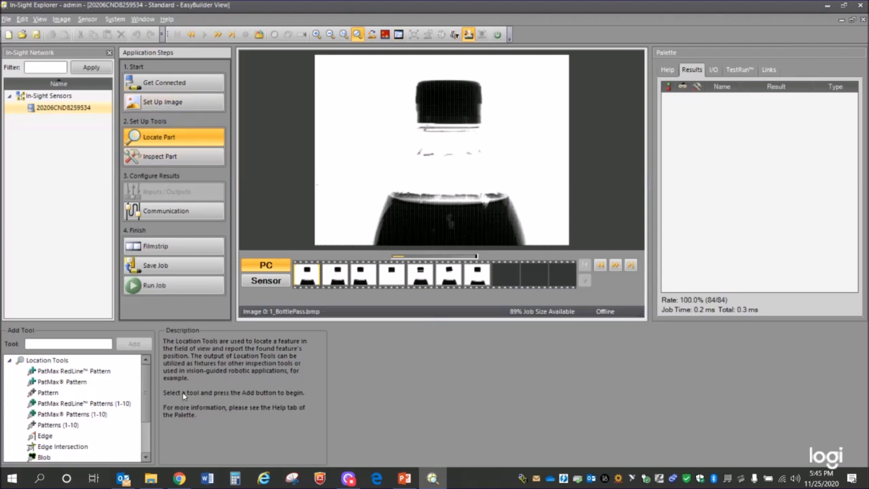
click(147, 374)
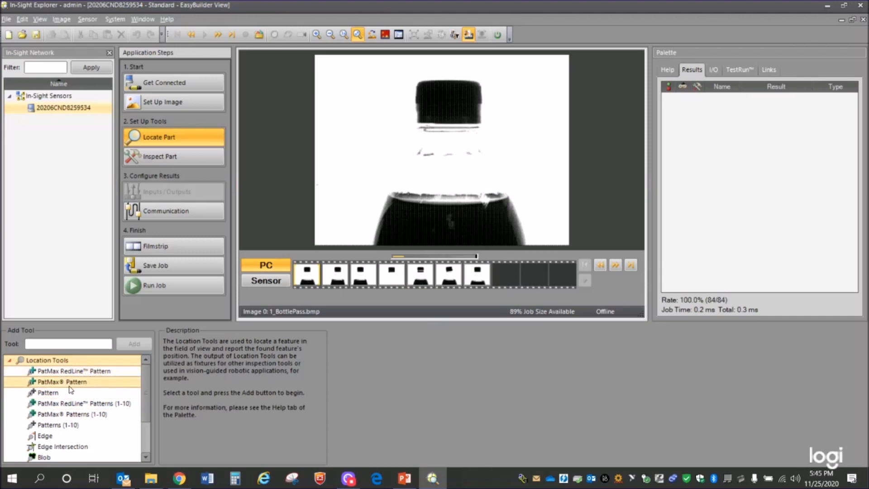
click(56, 393)
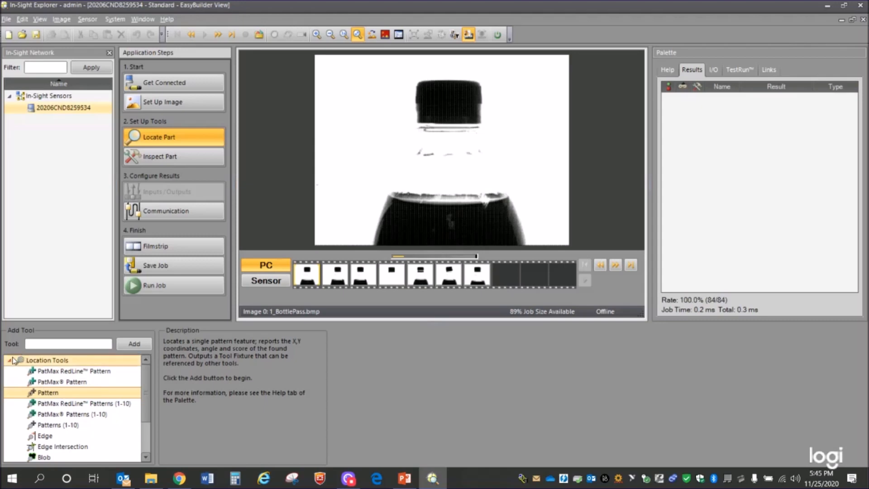
click(10, 360)
click(10, 360)
click(56, 392)
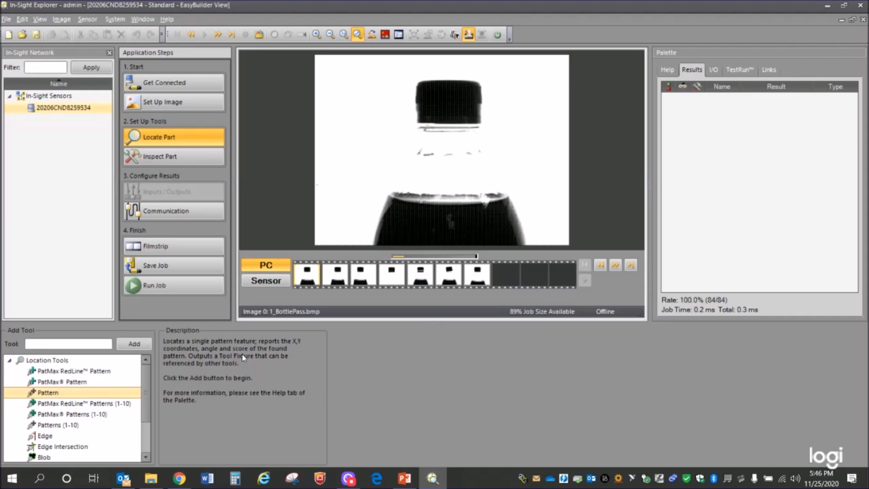
click(135, 344)
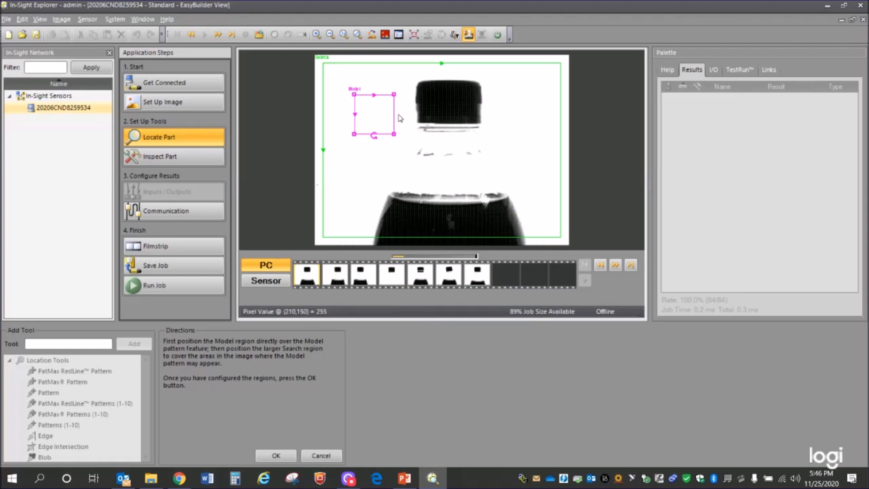
- Fit the Model region over the bottle cap's upper-left corner and extend the Search region's left edge toward the image border
drag(393, 115, 430, 70)
drag(355, 116, 448, 97)
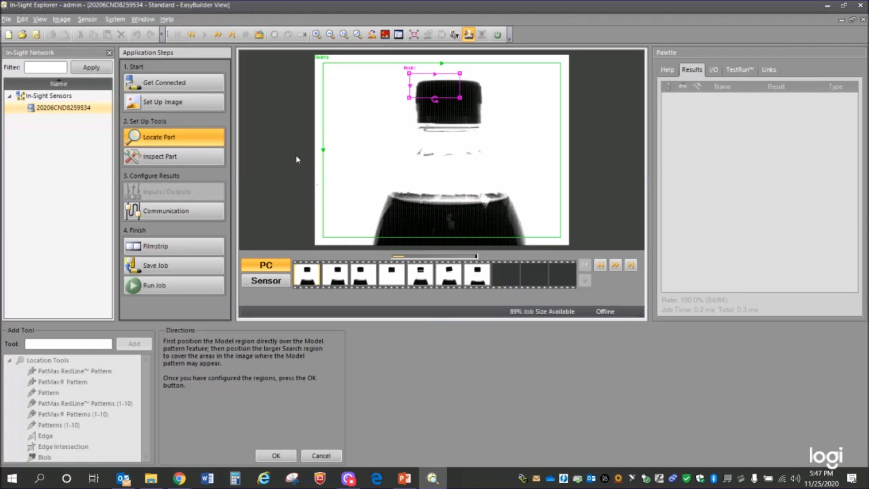
click(326, 133)
click(325, 132)
drag(323, 128, 318, 127)
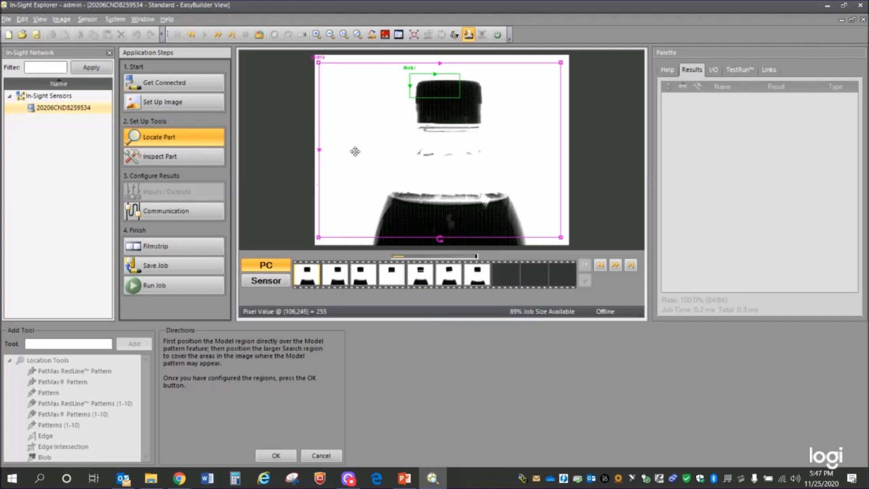
- Examine the Model region's fit on the cap corner up close and check the cap across the other bottle images
click(429, 98)
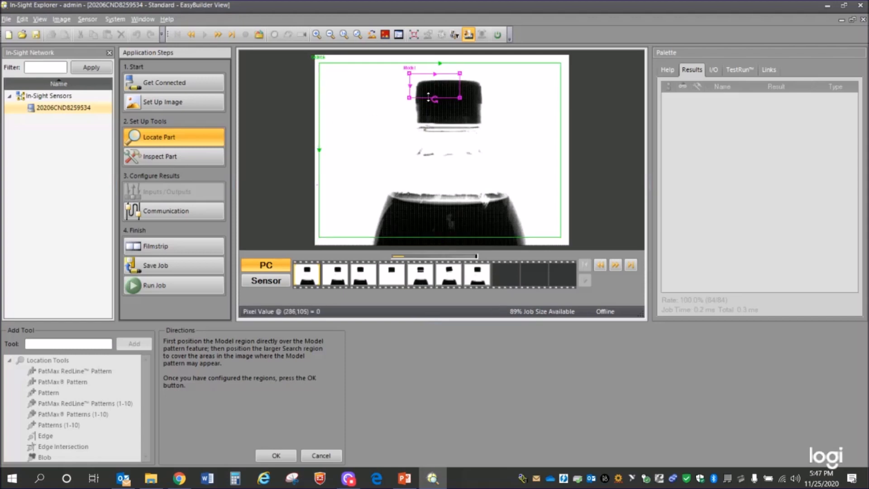
click(316, 36)
click(316, 38)
click(316, 37)
drag(640, 105, 639, 65)
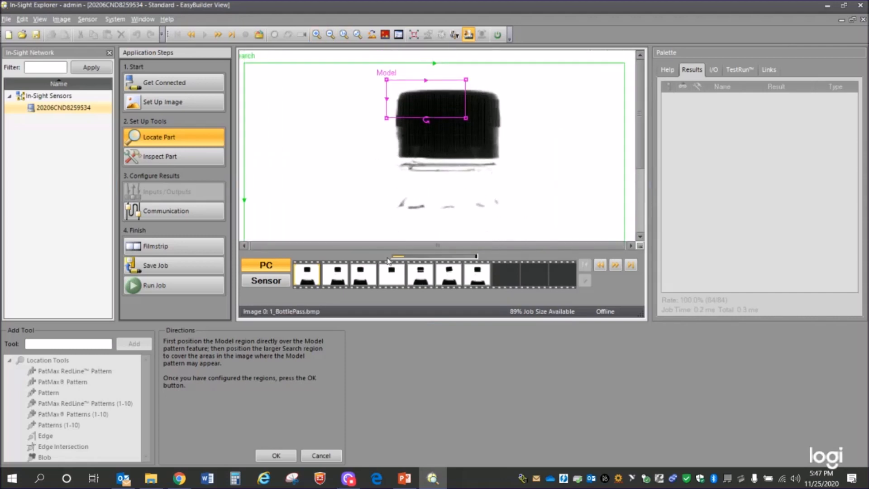
drag(253, 246, 250, 245)
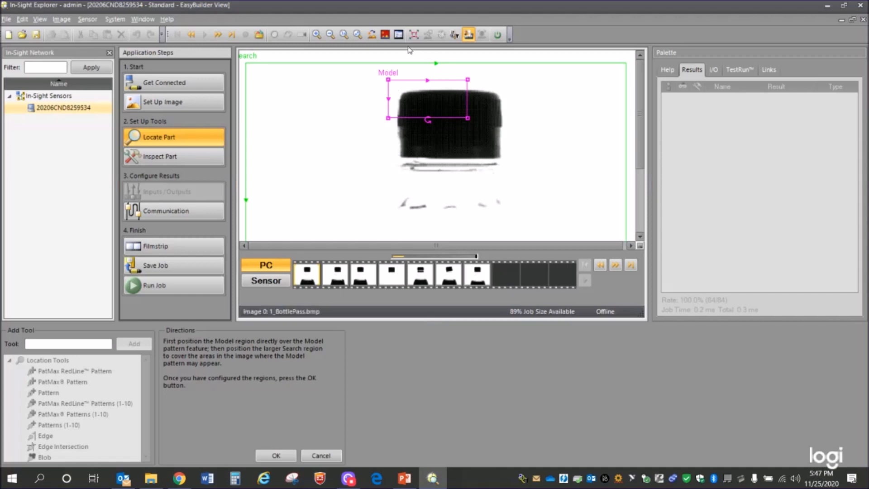
click(331, 36)
click(331, 35)
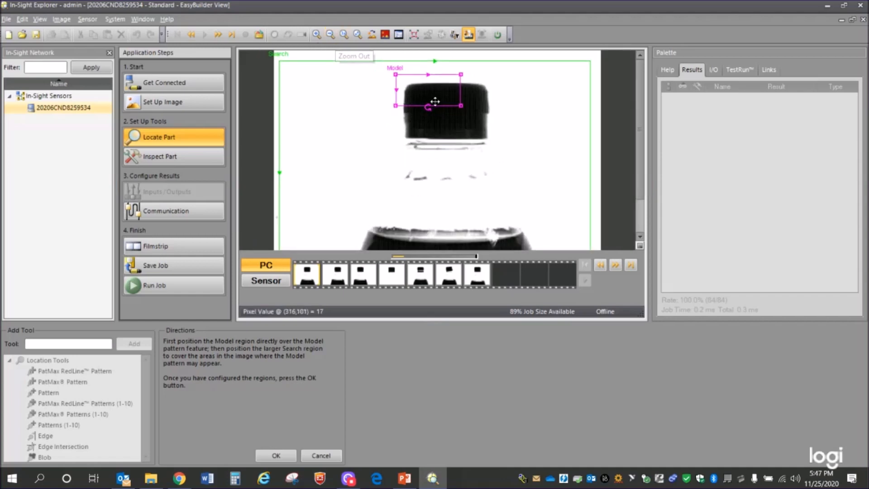
click(616, 266)
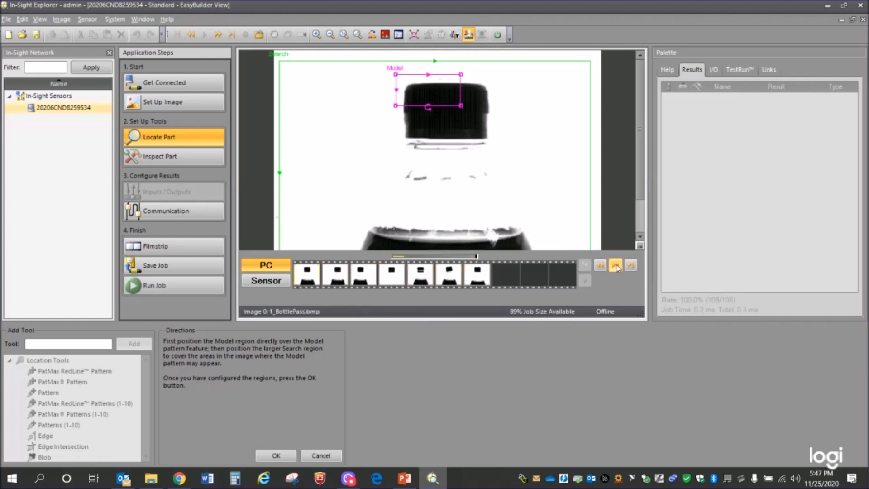
- Shrink the Search region to span the cap area, ending above the bottle shoulder and slightly inside both side edges of the image
click(616, 266)
click(621, 268)
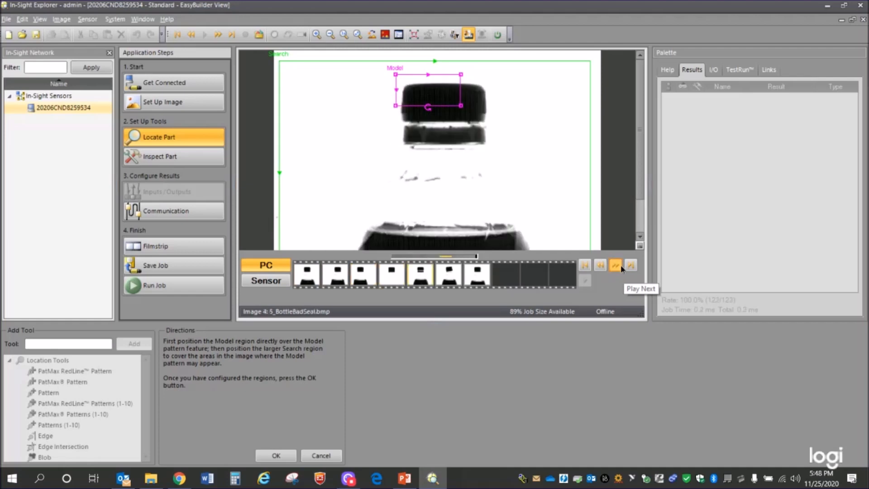
click(621, 264)
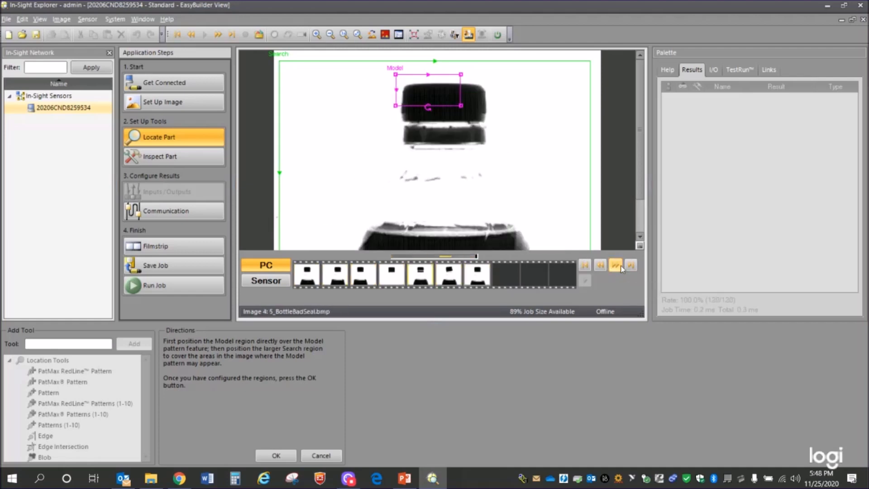
drag(281, 152, 290, 149)
scroll(638, 171, down, 3)
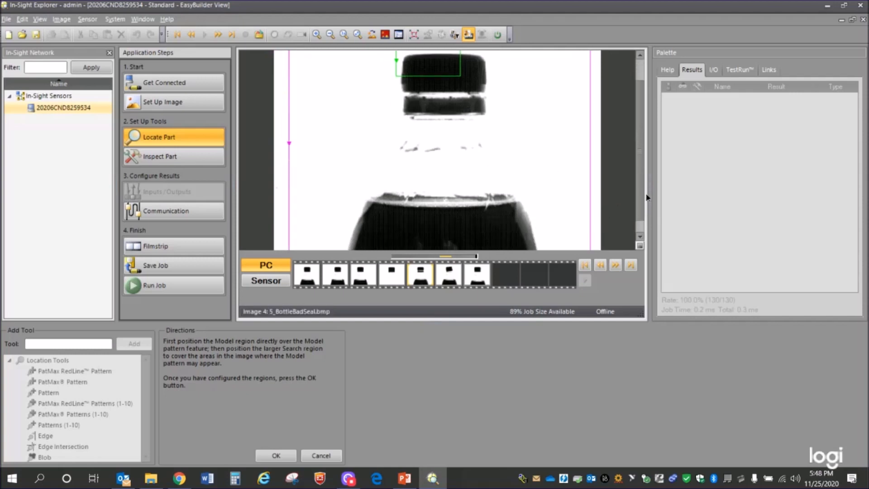
drag(539, 245, 528, 173)
scroll(643, 98, up, 3)
drag(590, 127, 580, 126)
- Compare the Search region on 1_BottlePass.bmp and 2_BottlePass.bmp, then accept the pattern regions on 1_BottlePass.bmp
click(616, 266)
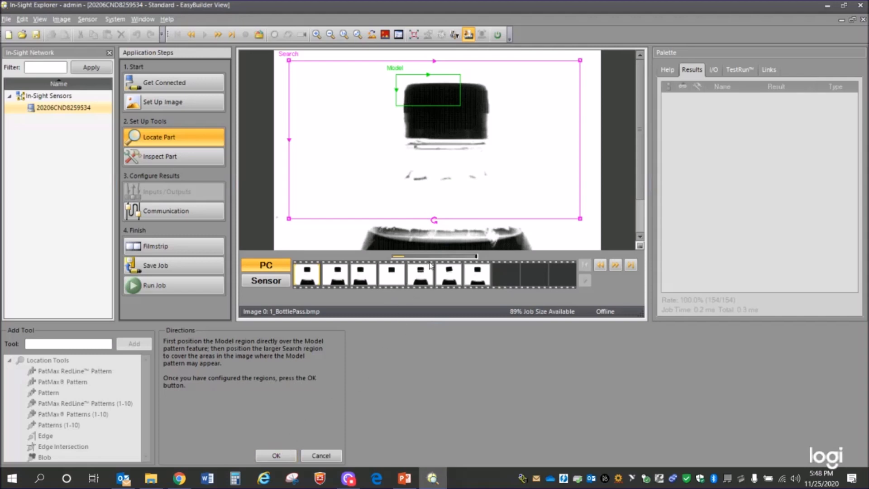
click(337, 277)
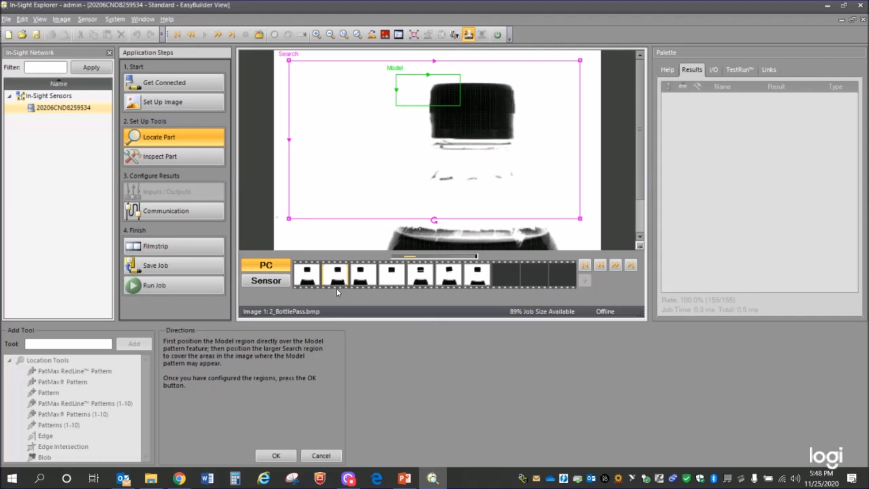
click(311, 281)
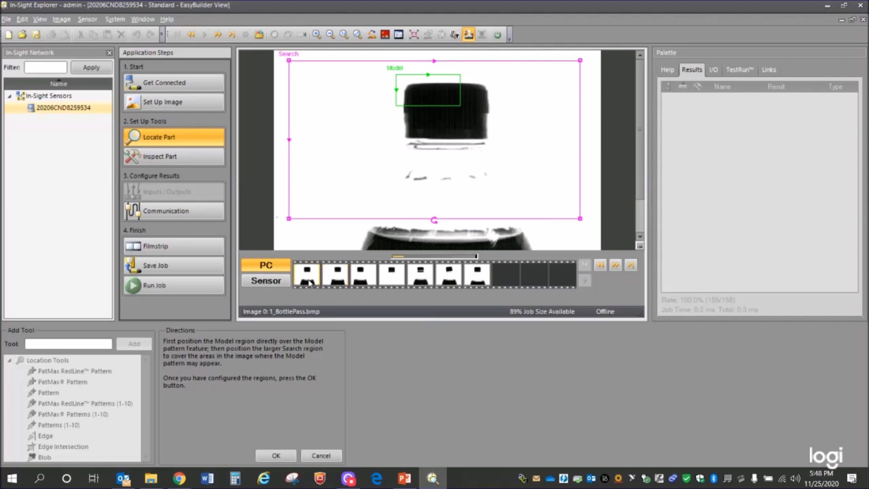
click(335, 282)
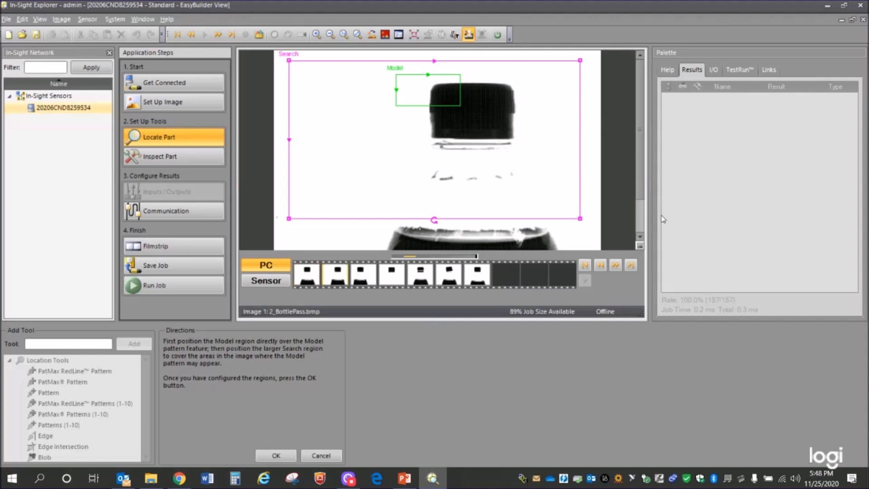
mouse_move(642, 191)
mouse_down()
mouse_move(643, 203)
mouse_move(639, 182)
mouse_up()
click(331, 35)
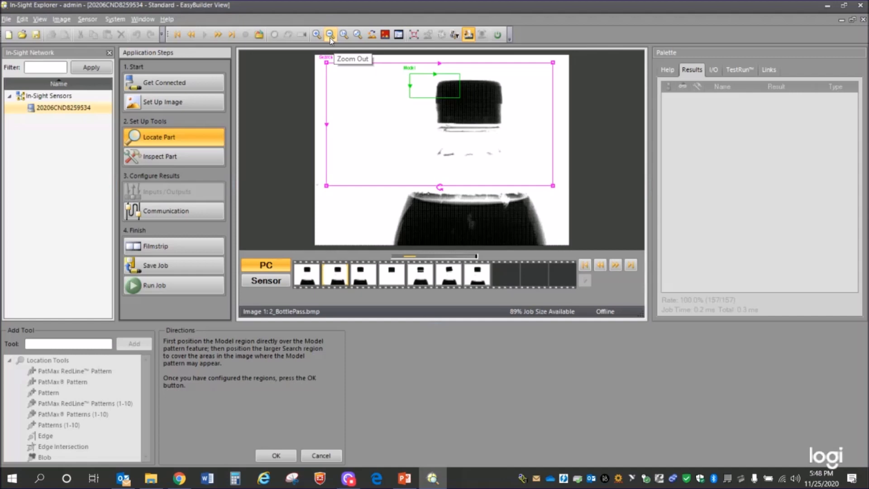
click(307, 283)
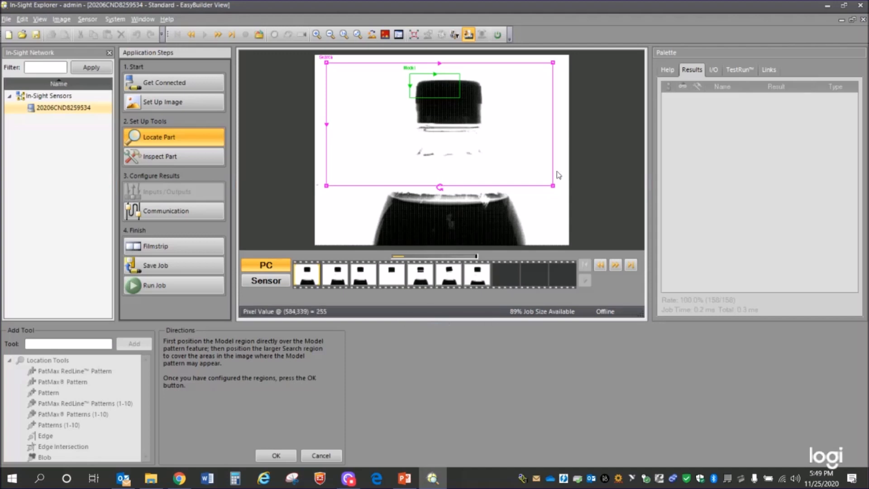
click(271, 461)
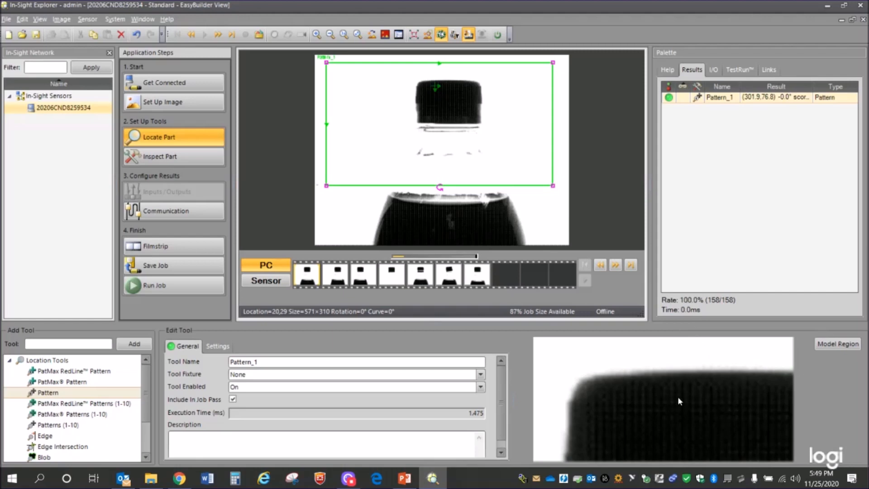
- Cycle repeatedly through the filmstrip to check how the Pattern tool tracks the cap, ending on 1_BottlePass.bmp
click(616, 266)
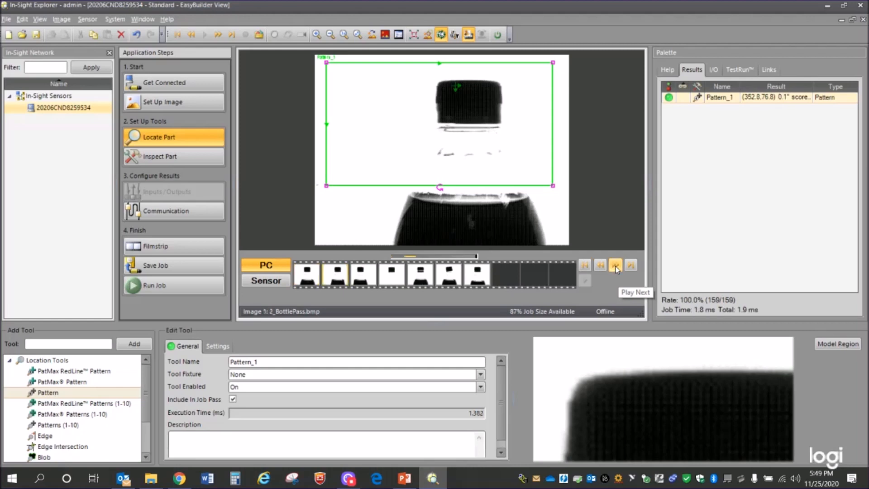
click(616, 267)
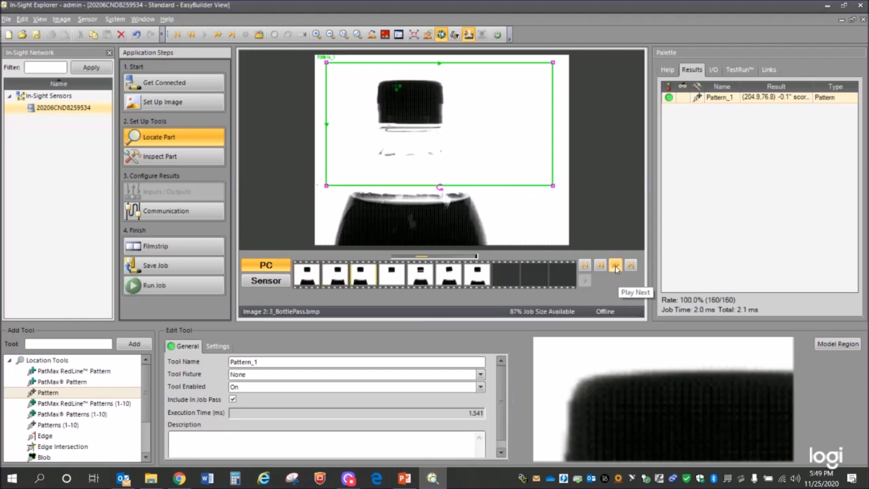
click(616, 267)
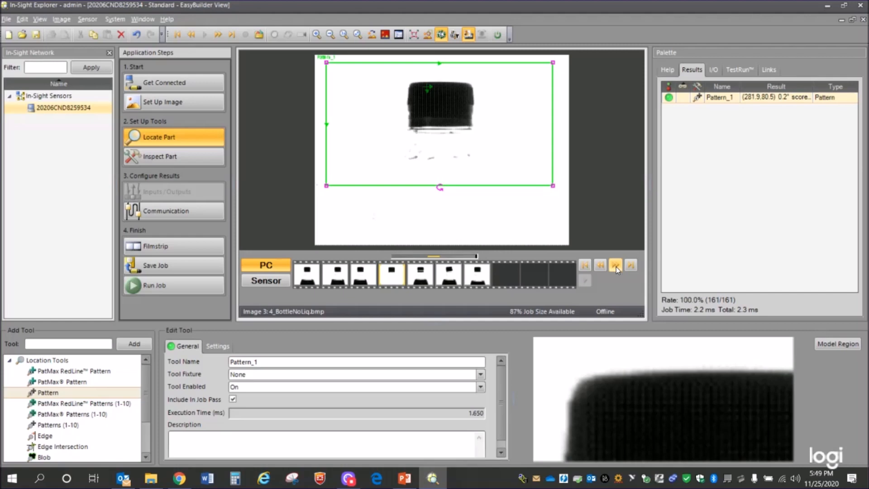
click(616, 267)
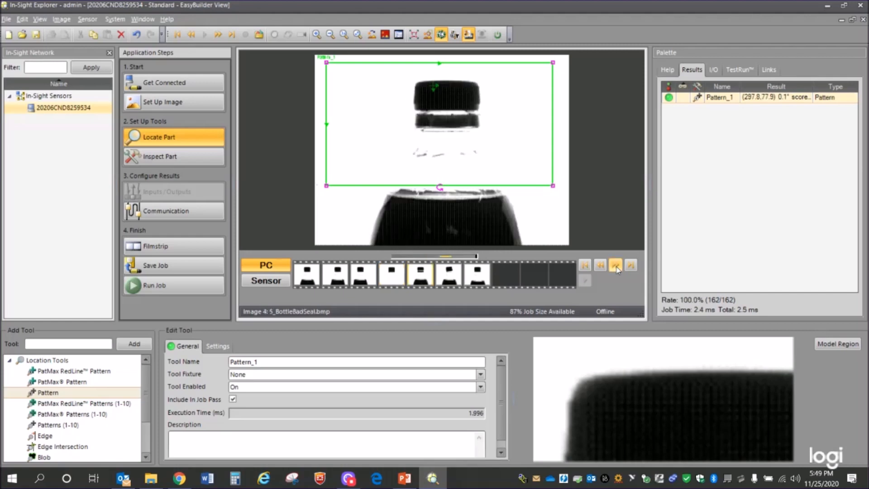
click(616, 267)
click(616, 266)
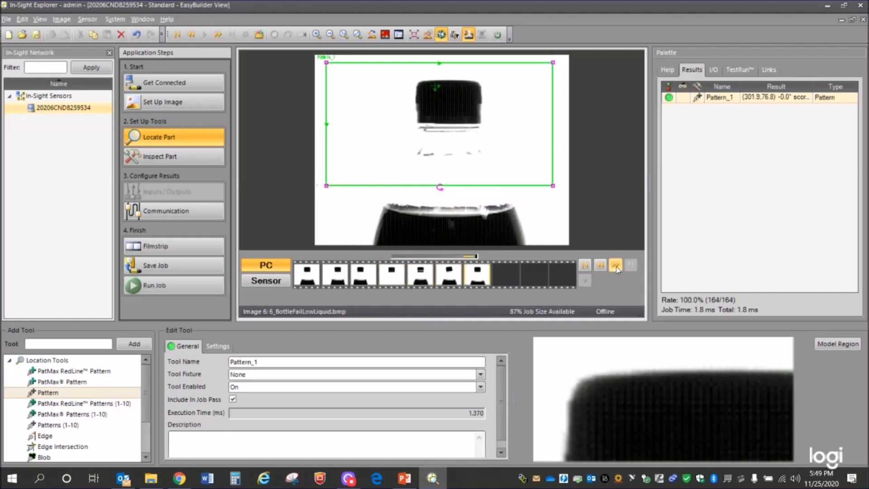
click(616, 267)
click(616, 267)
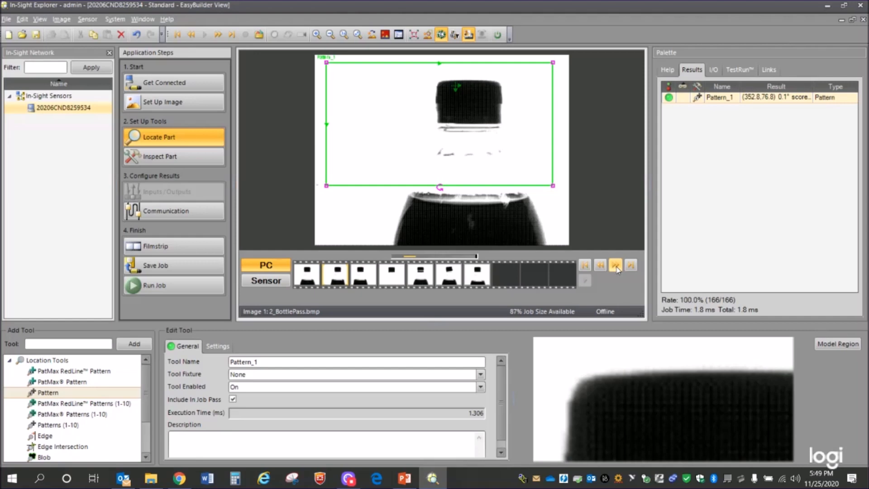
click(615, 266)
click(616, 267)
click(616, 266)
click(616, 267)
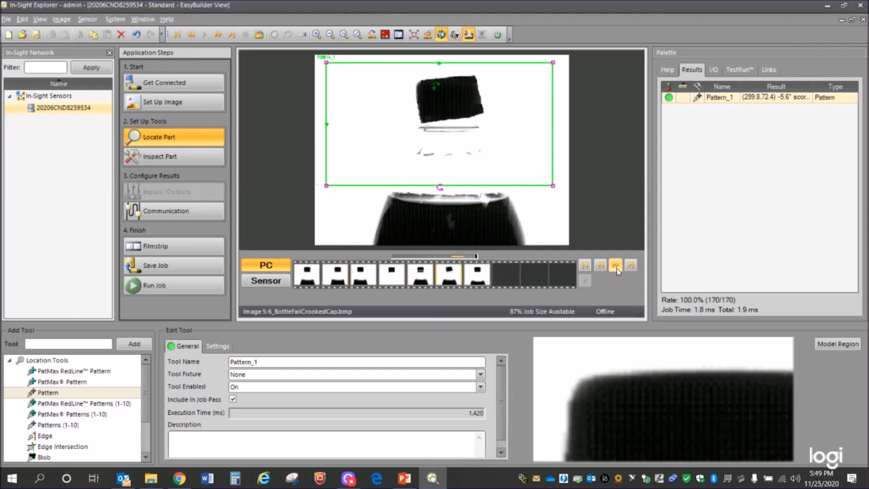
click(615, 266)
click(615, 266)
click(616, 266)
click(615, 266)
click(615, 266)
click(618, 269)
click(619, 268)
click(618, 269)
click(618, 270)
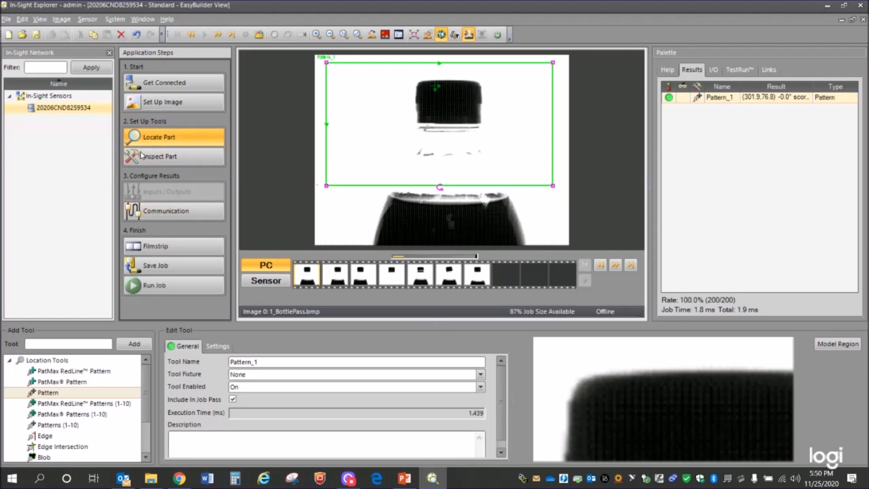
- Open the part inspection tools and add a Blob Area measurement tool
click(180, 158)
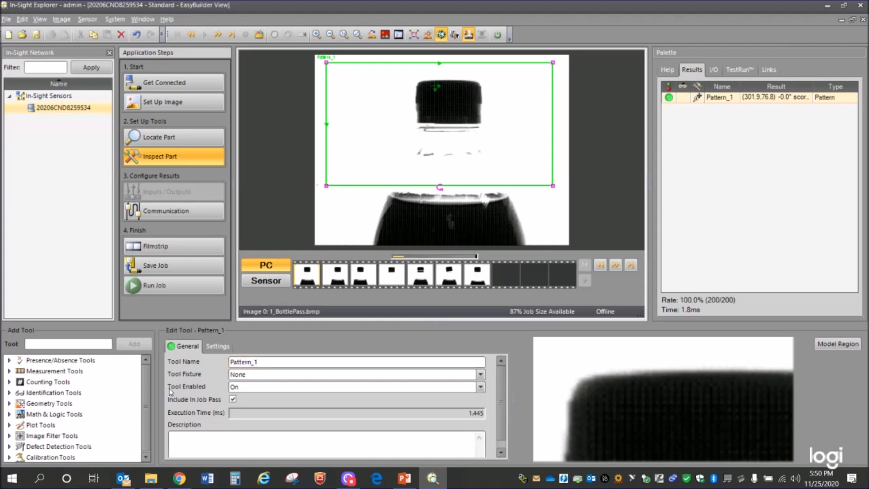
click(147, 390)
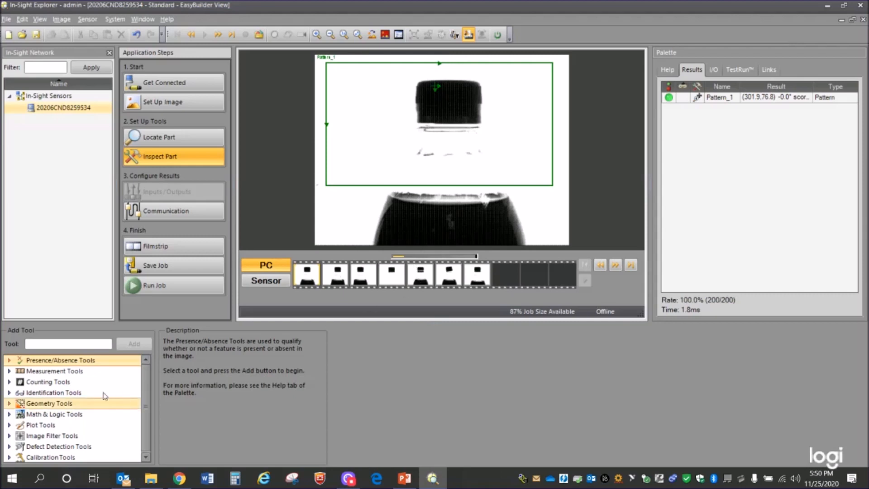
click(10, 372)
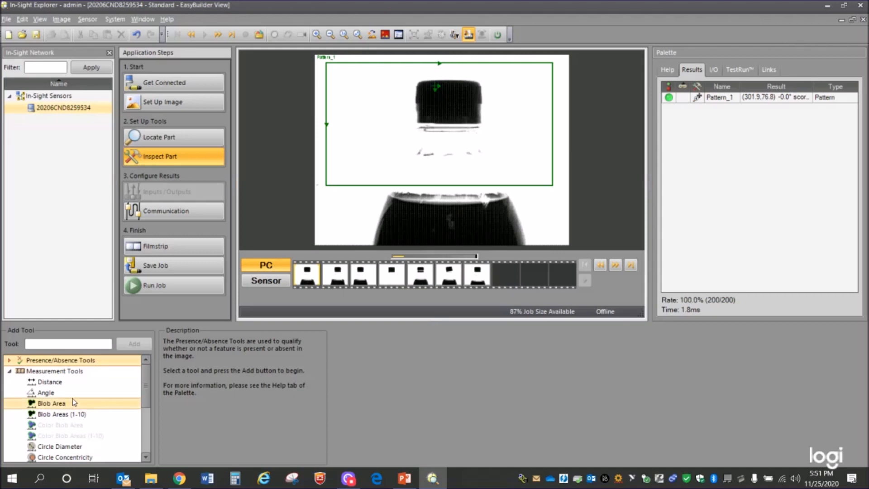
click(75, 403)
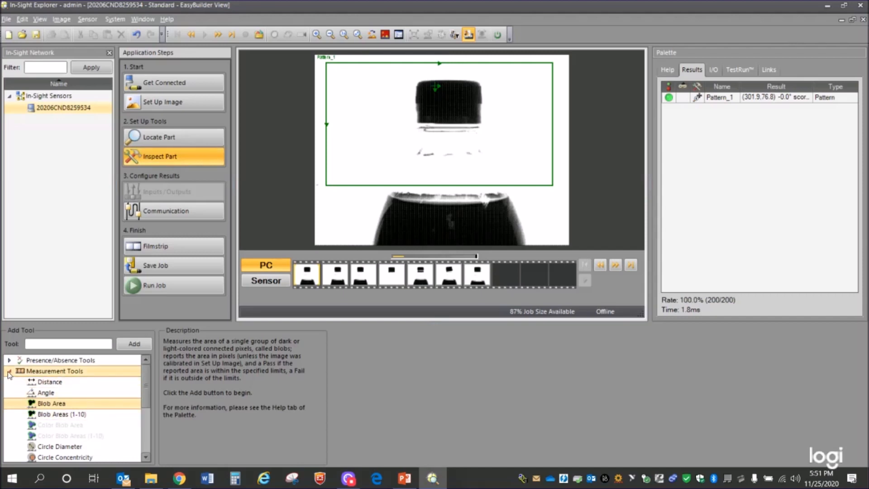
click(134, 345)
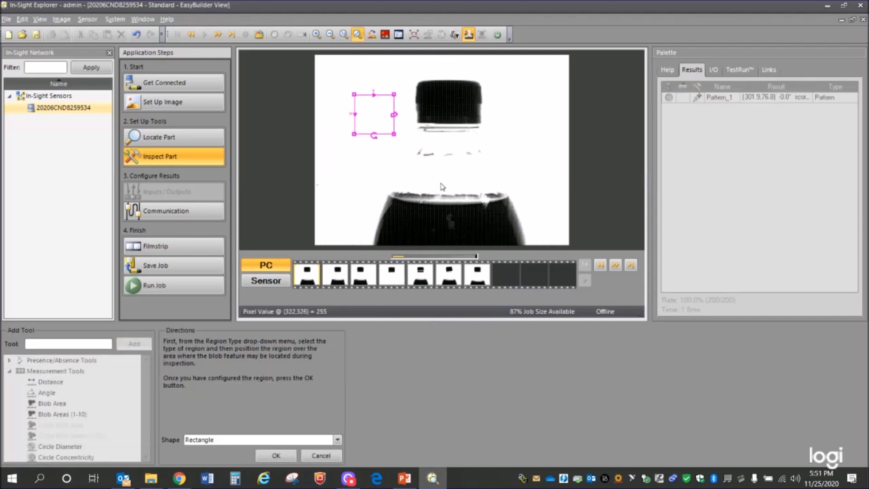
- Fit the blob region closely around the whole bottle cap, keep its shape as Rectangle and accept it
drag(394, 134, 493, 134)
drag(458, 94, 458, 72)
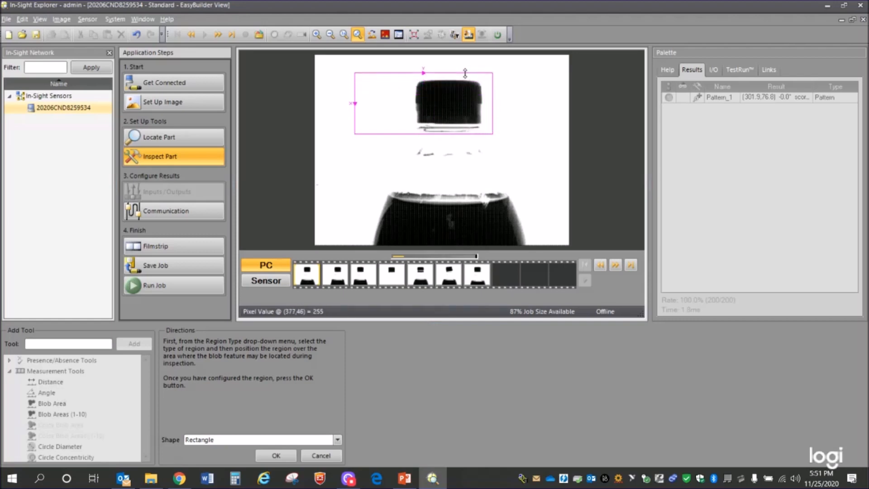
drag(355, 91, 403, 91)
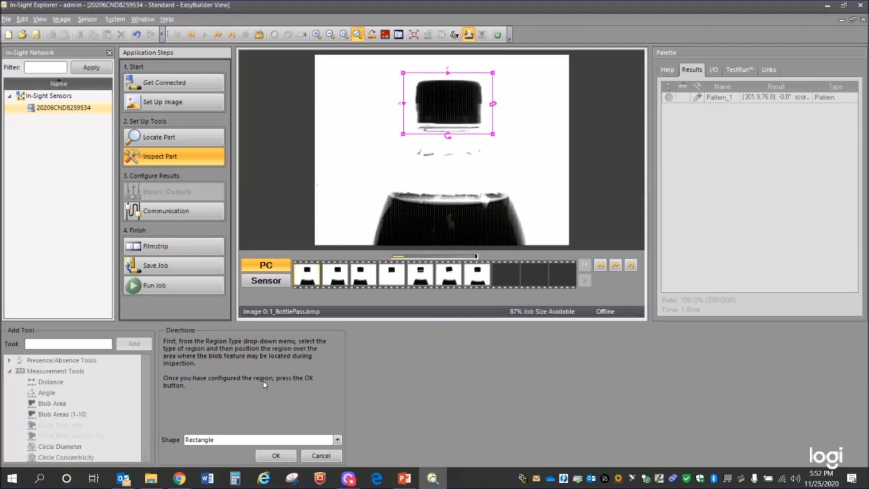
click(337, 441)
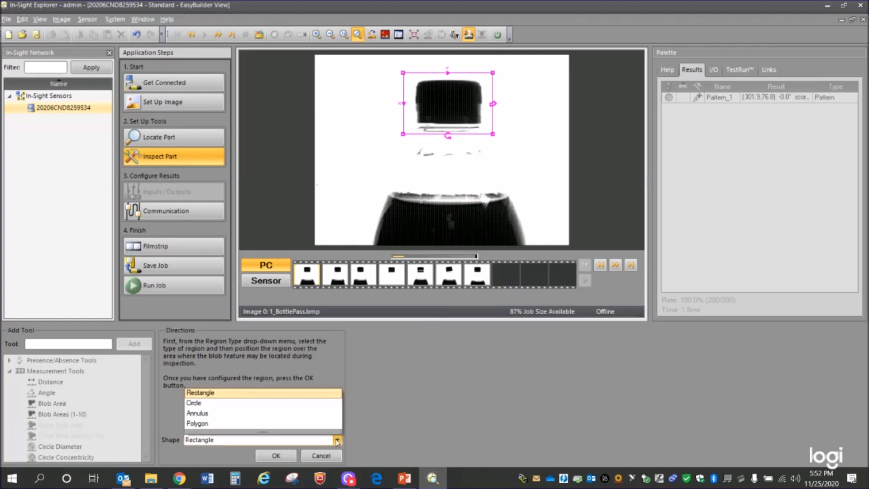
click(337, 441)
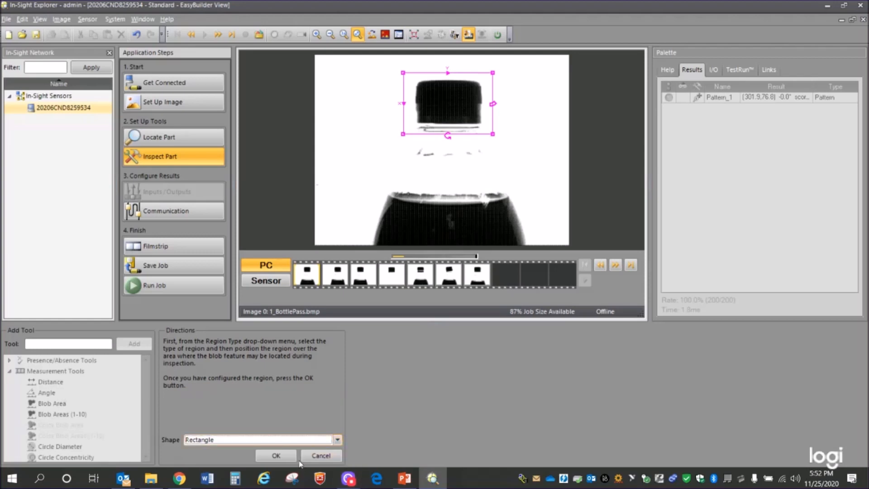
click(275, 456)
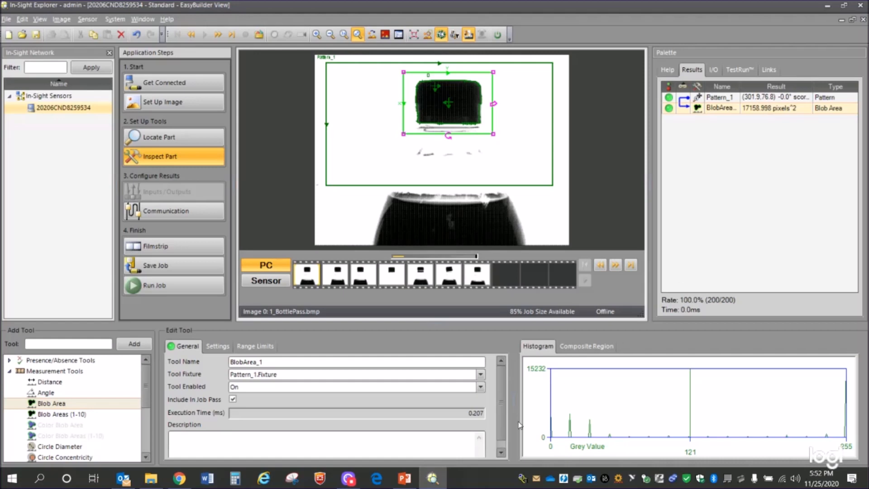
- Enlarge the tool editing area and set the Blob Area tool's blob color to Black
scroll(501, 421, down, 1)
scroll(502, 422, up, 1)
drag(298, 323, 297, 278)
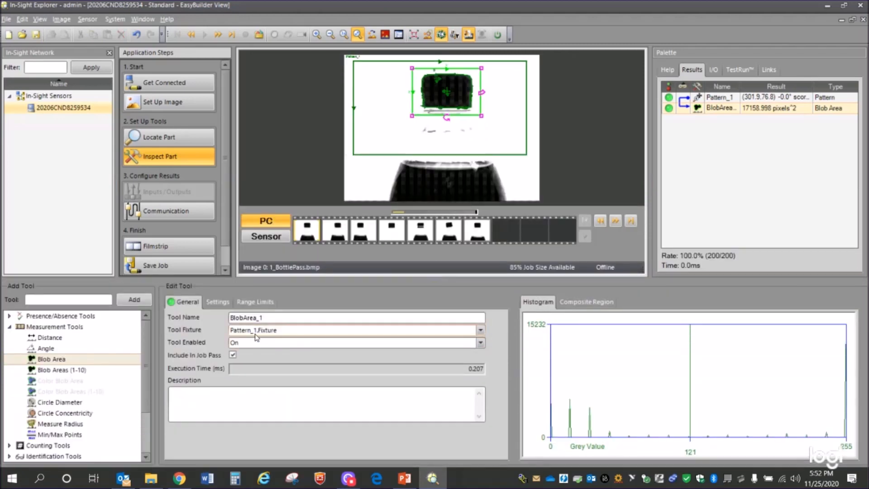
click(228, 304)
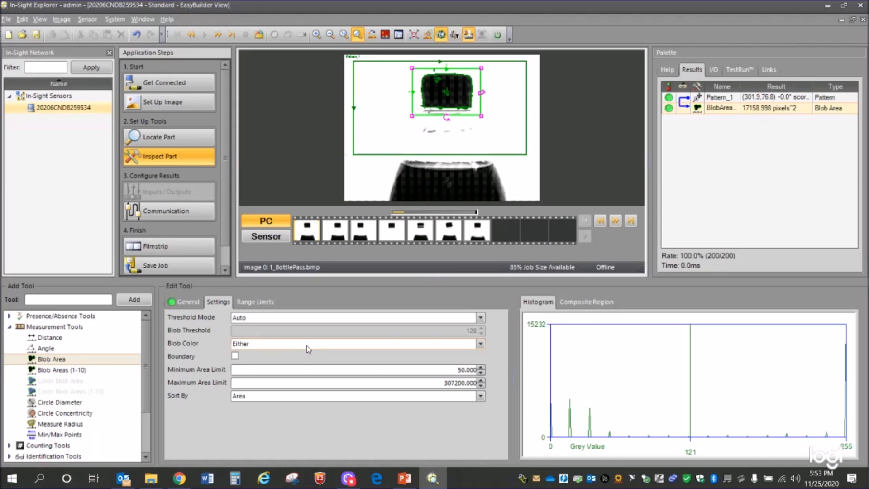
click(481, 344)
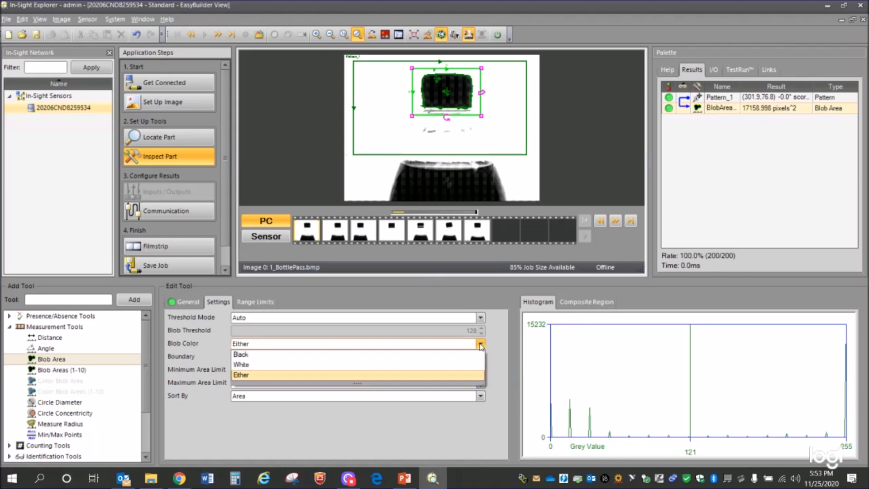
click(306, 355)
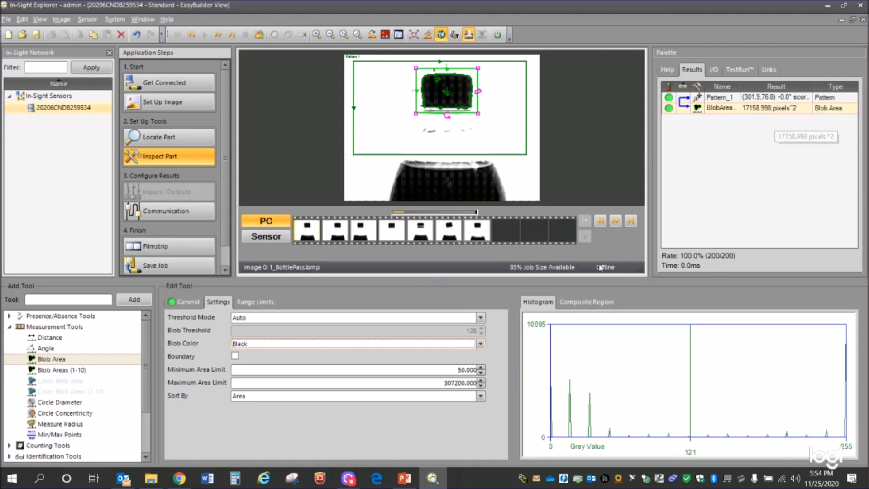
- Show the blob tool's range limits and check its area result on the images up to 5_BottleBadSeal.bmp
click(256, 301)
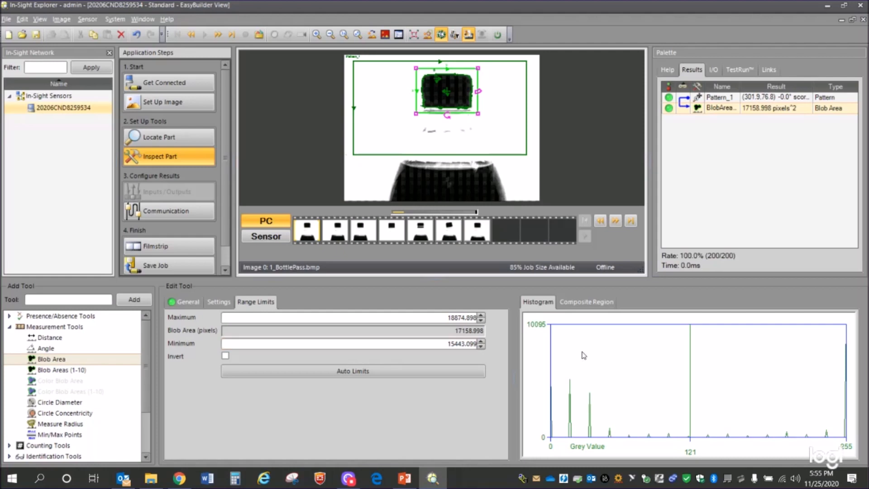
click(616, 222)
click(617, 222)
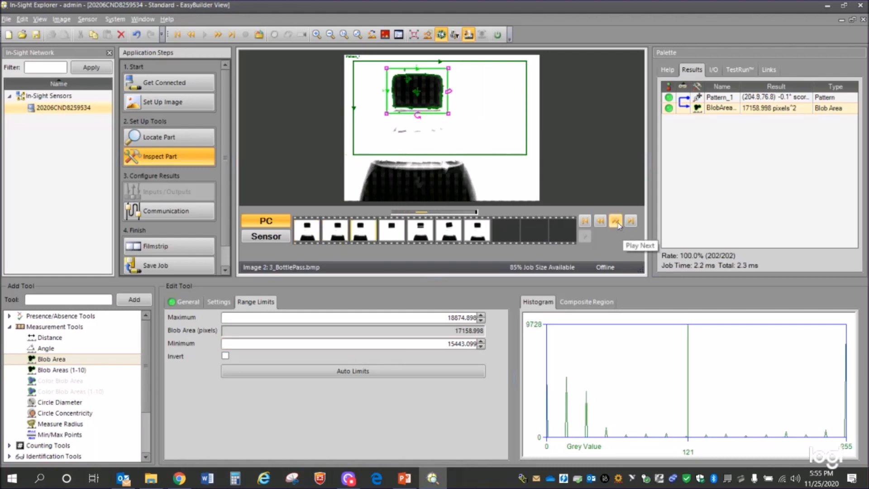
click(616, 223)
click(617, 221)
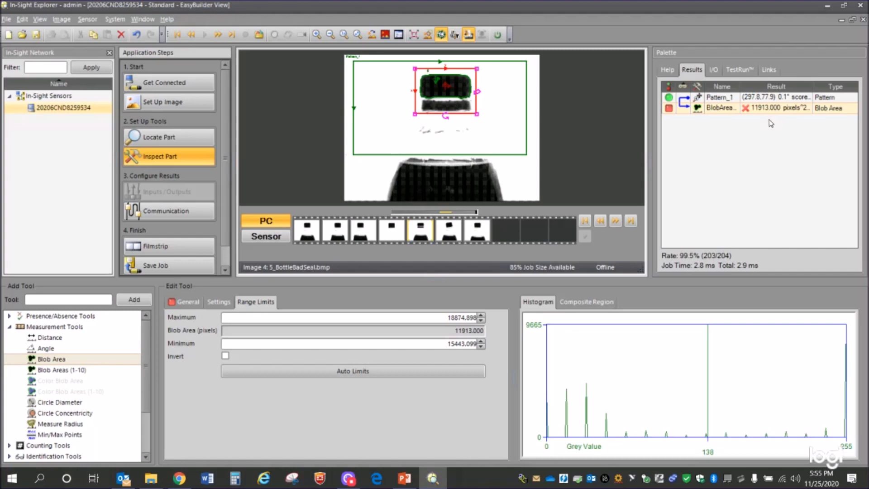
- Check the blob area result on the remaining images from 6_BottleFailCrookedCap.bmp onward, ending back at 1_BottlePass.bmp
click(617, 222)
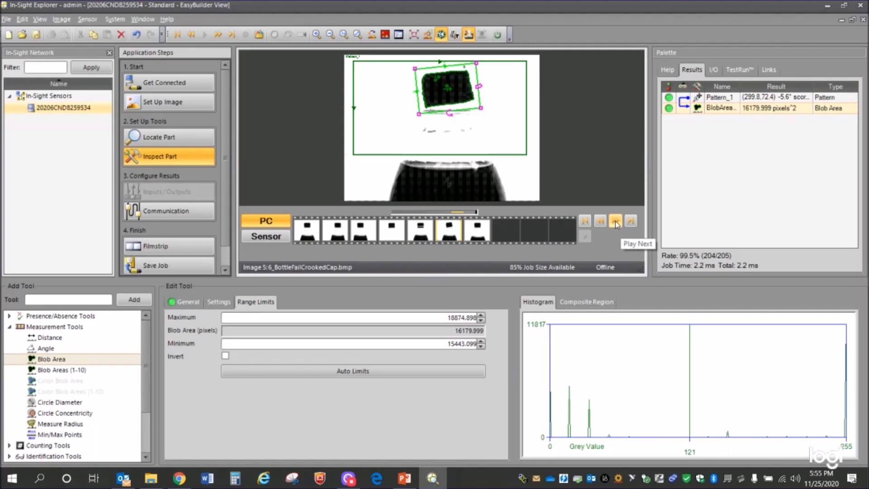
click(617, 222)
click(615, 222)
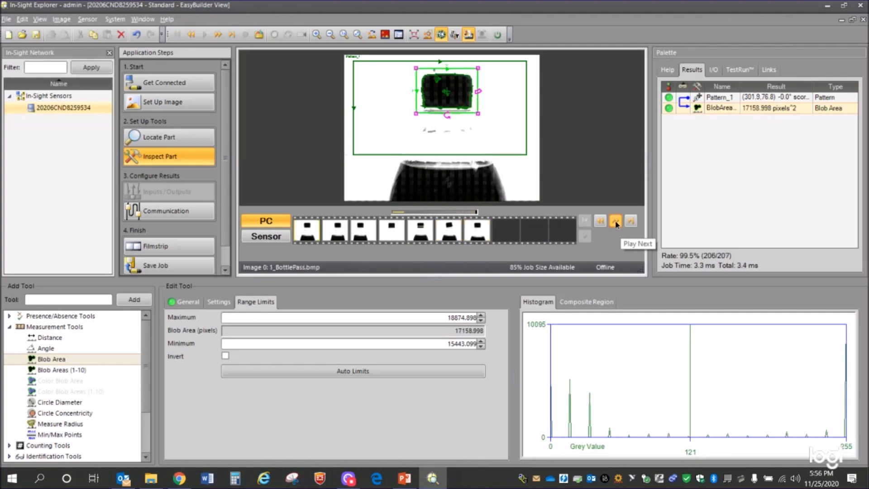
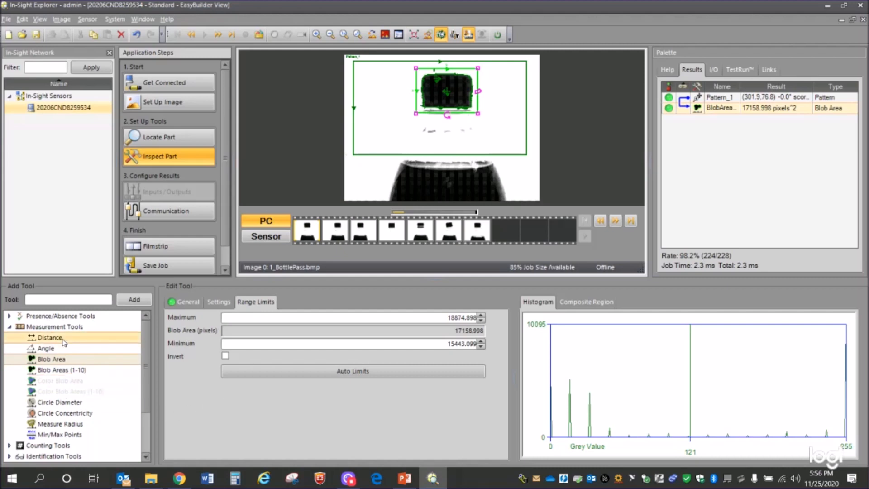
- Add a Distance tool from the measurement tools
click(10, 327)
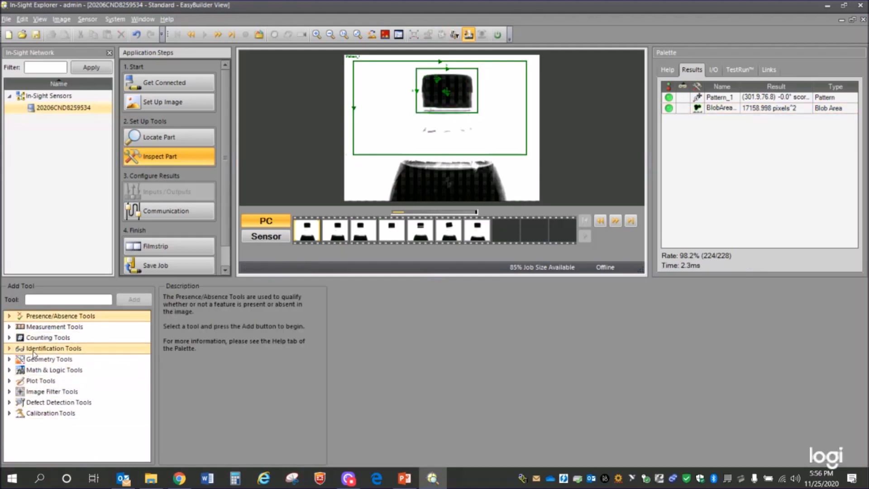
click(9, 316)
click(9, 316)
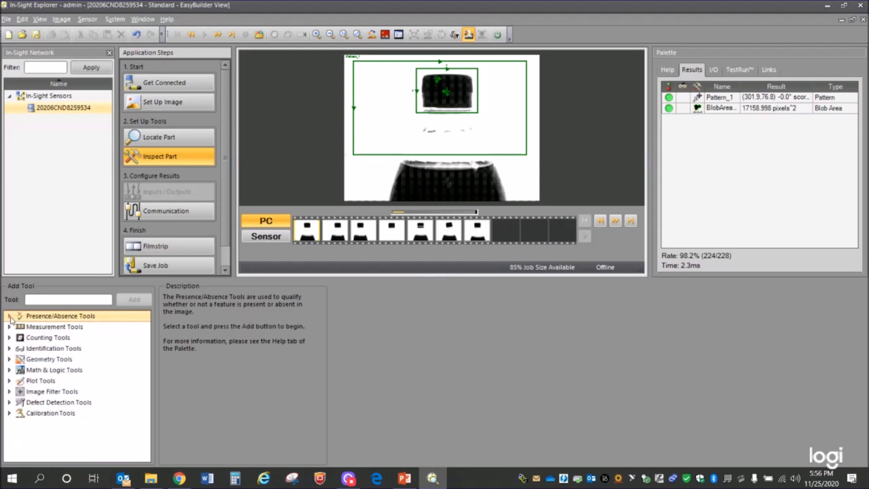
click(9, 327)
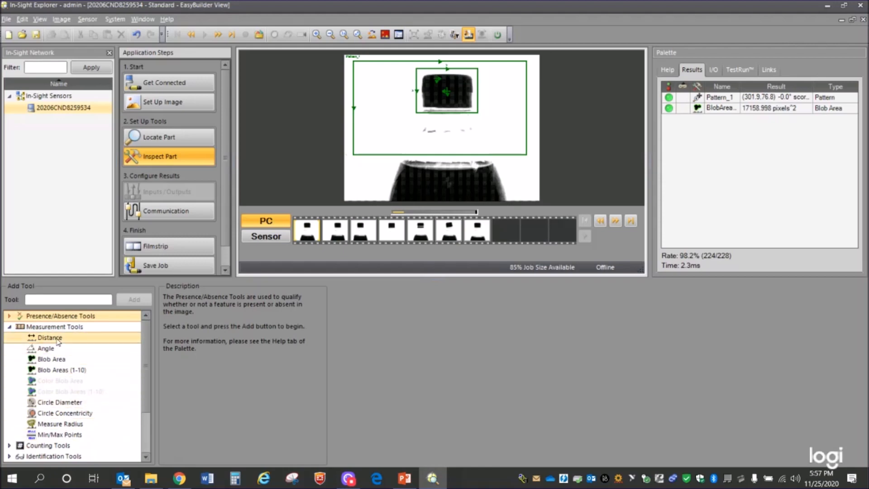
click(58, 339)
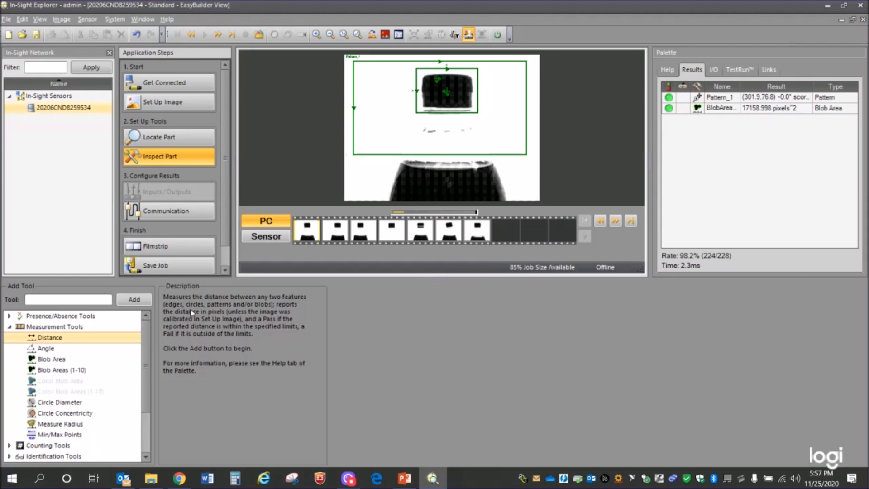
click(140, 301)
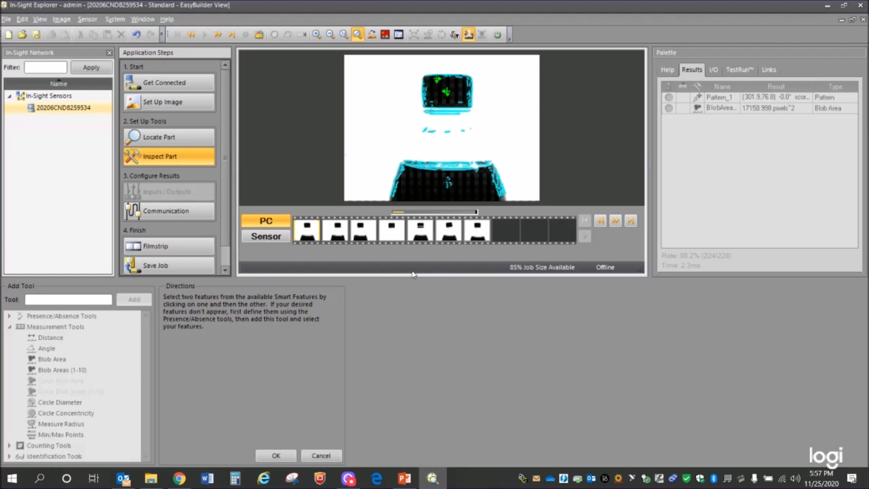
- Pick the cap's bottom edge and the edge near the liquid's surface as the two distance features and accept them
drag(413, 276, 413, 347)
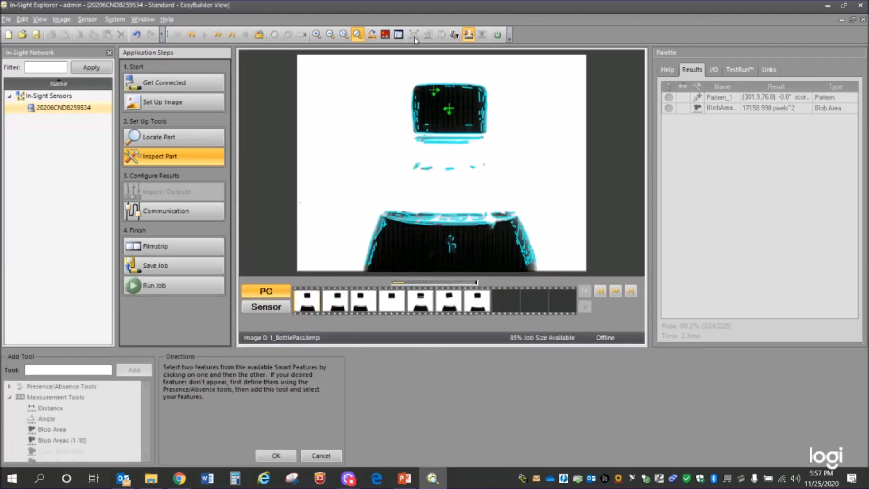
click(317, 35)
click(317, 36)
click(317, 36)
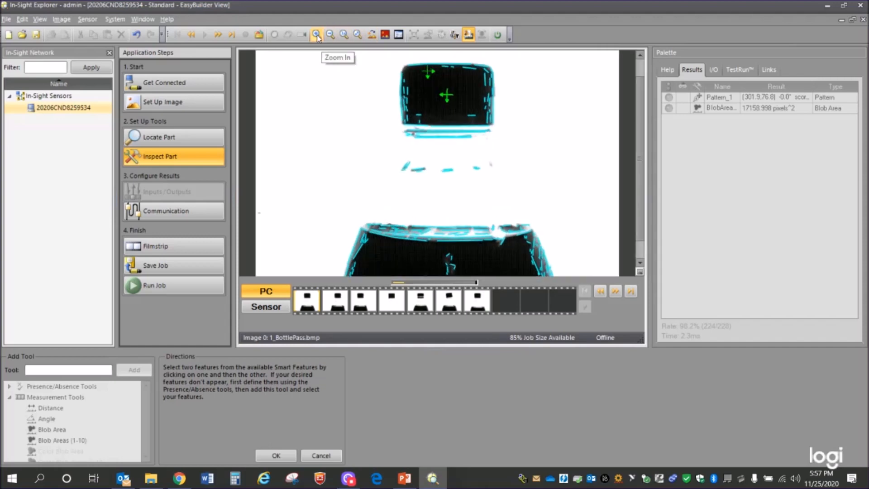
click(317, 35)
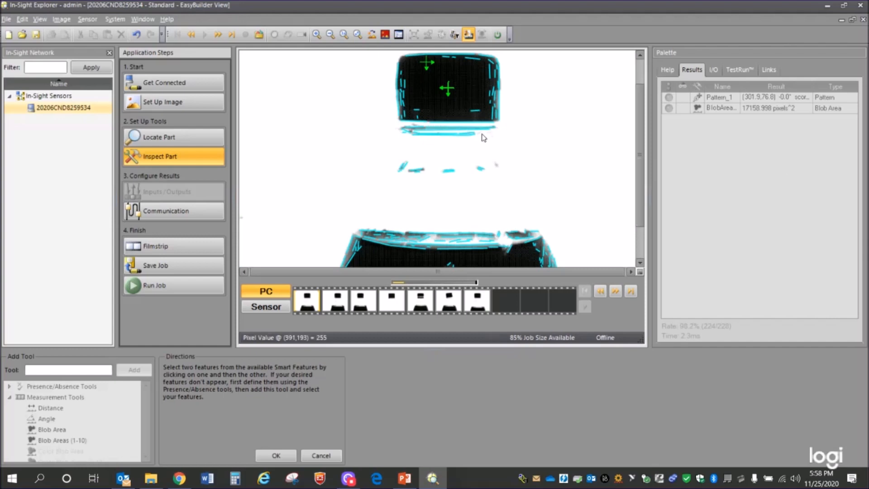
click(459, 125)
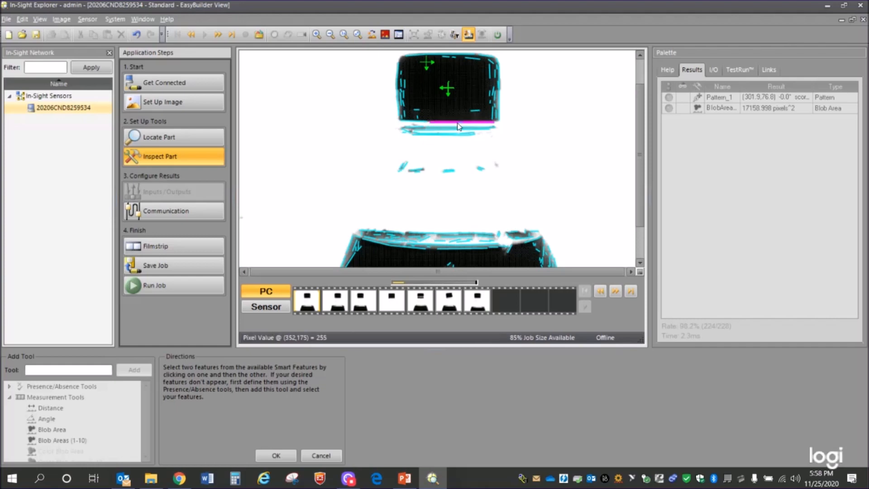
click(463, 252)
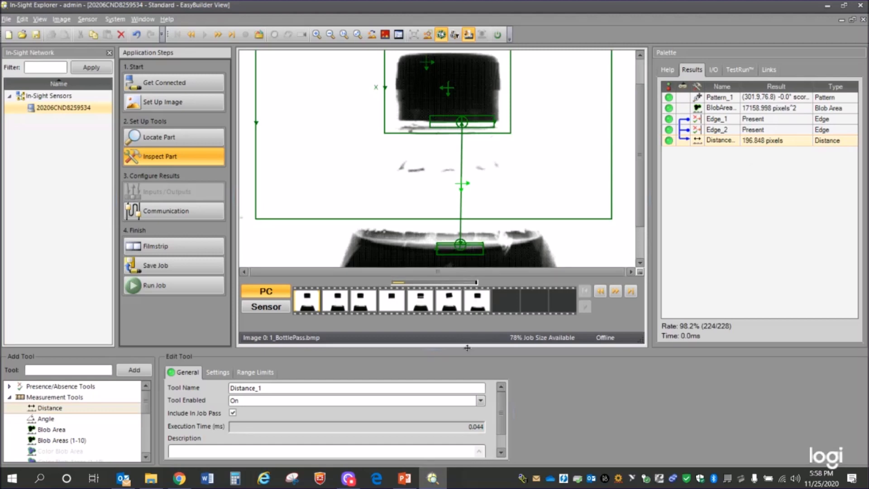
- Show the Distance tool's range limits and check its result on the images up to 5_BottleBadSeal.bmp
drag(467, 348, 468, 277)
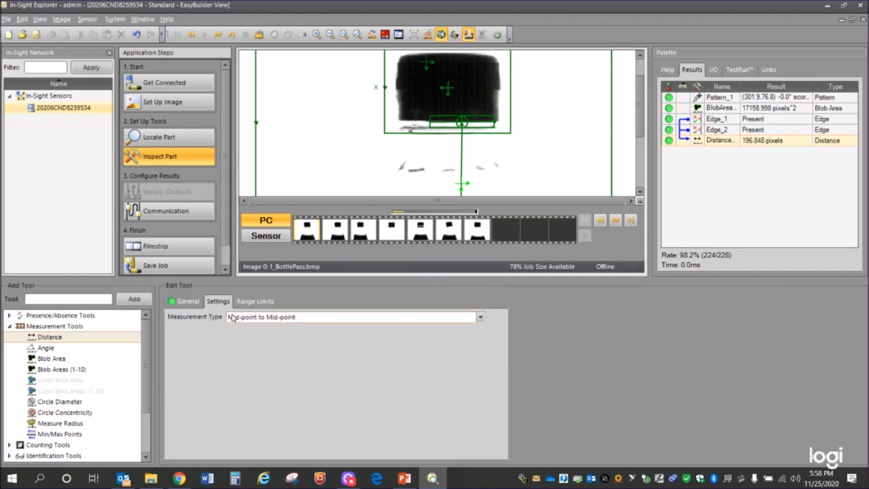
click(260, 302)
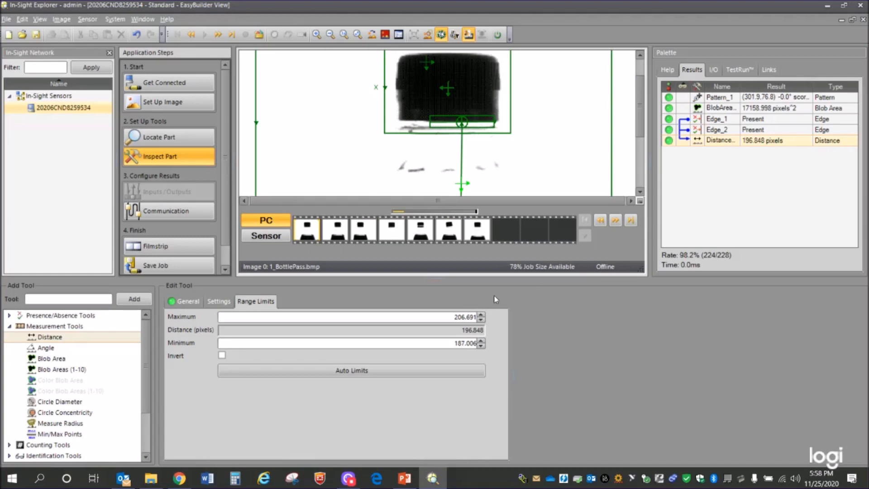
drag(444, 278, 494, 342)
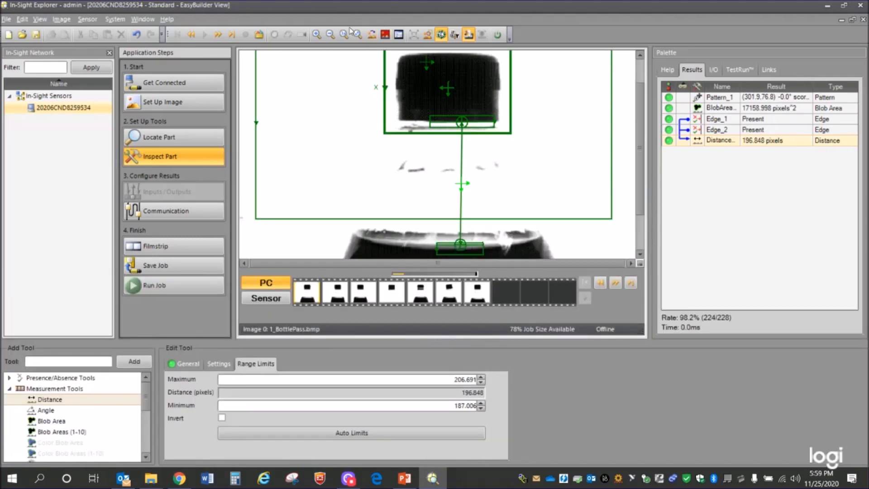
click(332, 37)
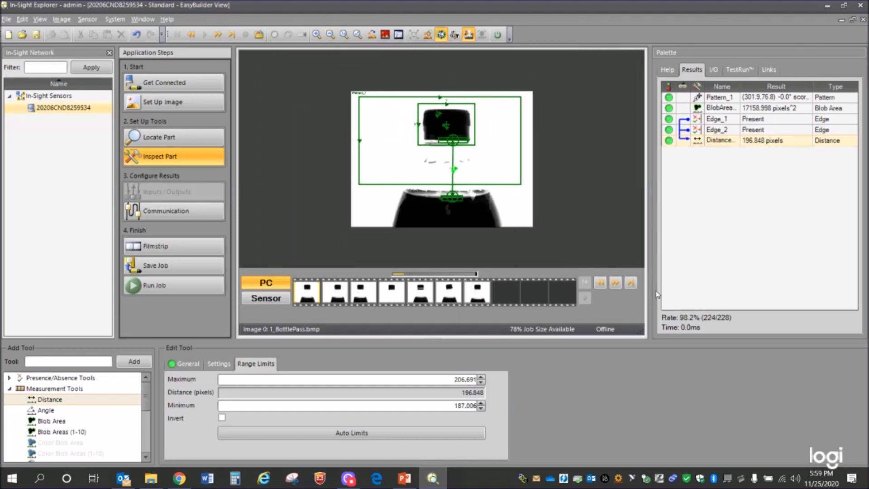
click(617, 284)
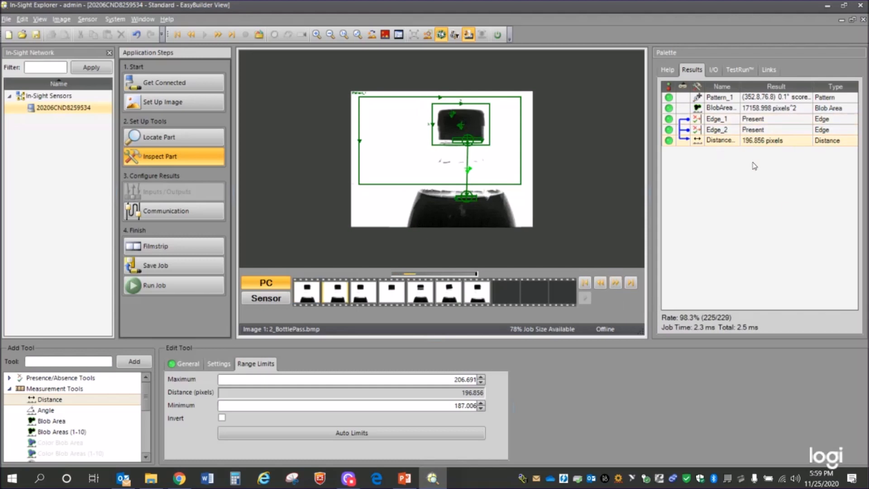
click(616, 284)
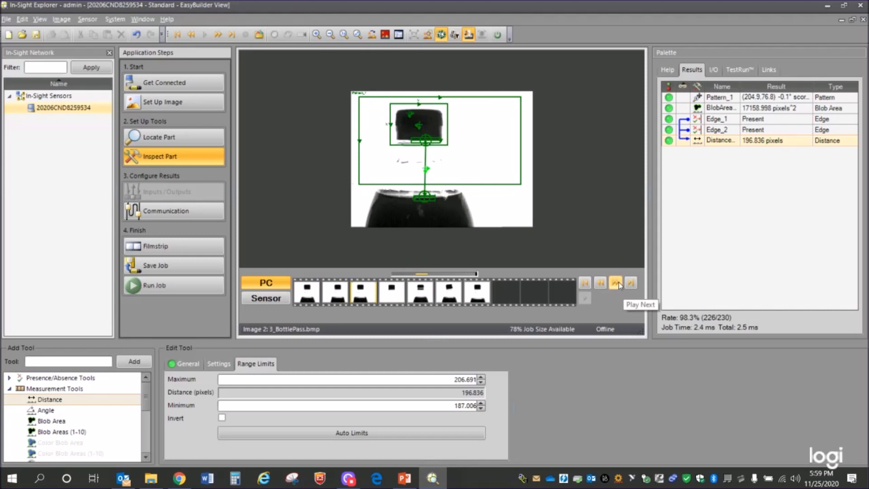
click(617, 283)
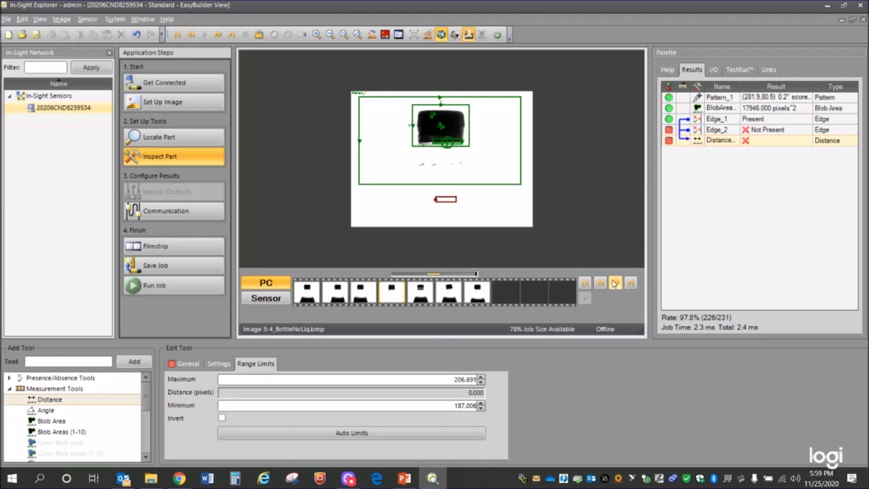
click(615, 283)
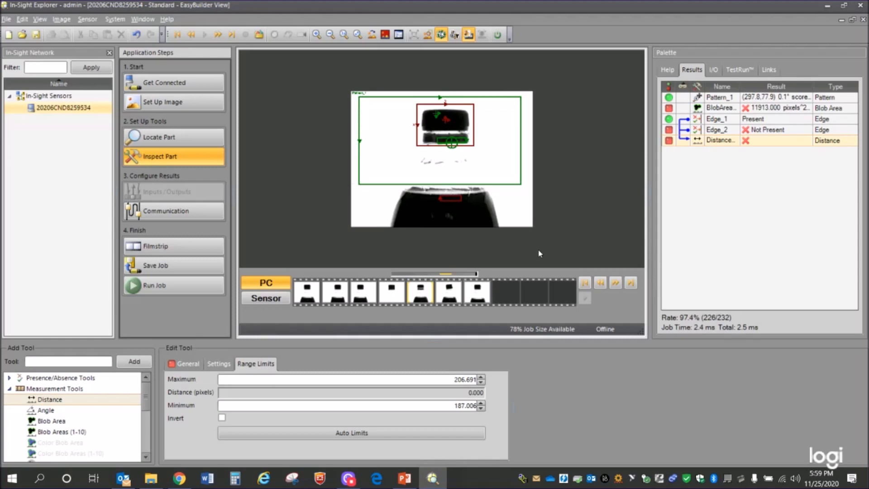
- Shift the Edge_2 region slightly upward so it covers the liquid's top edge on the bad seal image
click(317, 35)
click(316, 34)
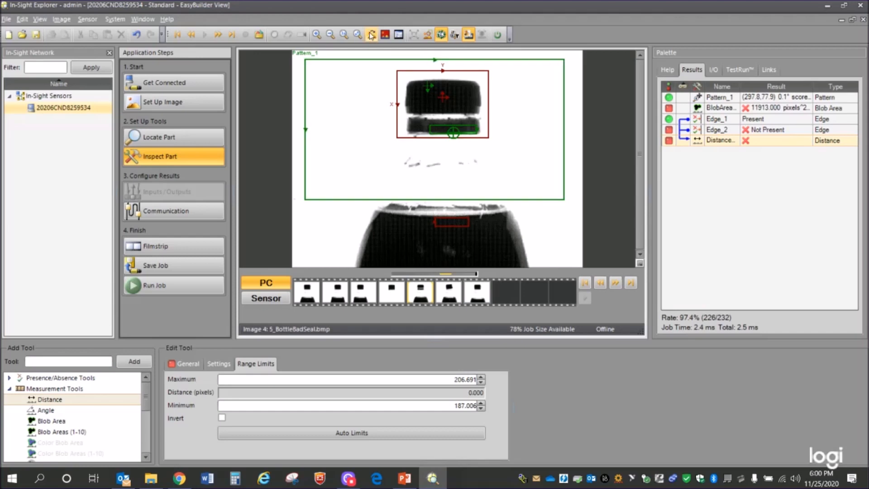
click(316, 35)
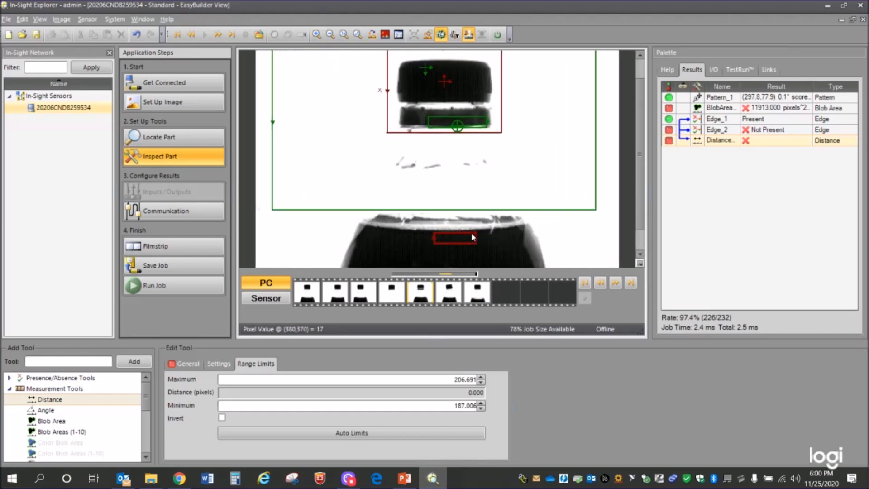
click(458, 233)
drag(458, 234, 457, 227)
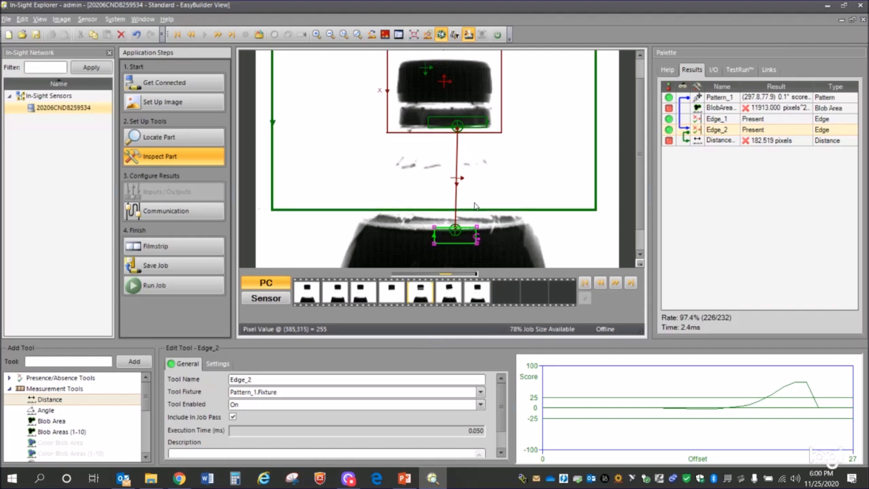
- Check the results on 6_BottleFailCrookedCap.bmp with the whole image in view and show the Edge_2 settings
click(330, 35)
click(331, 35)
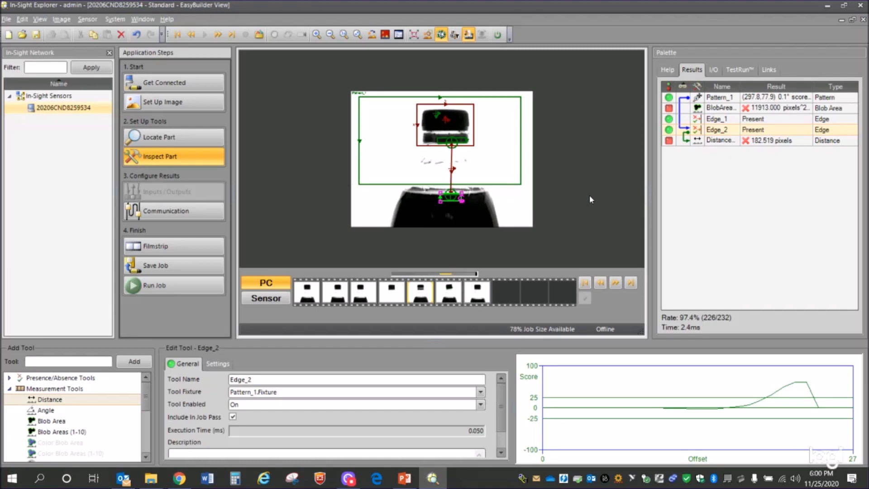
click(621, 283)
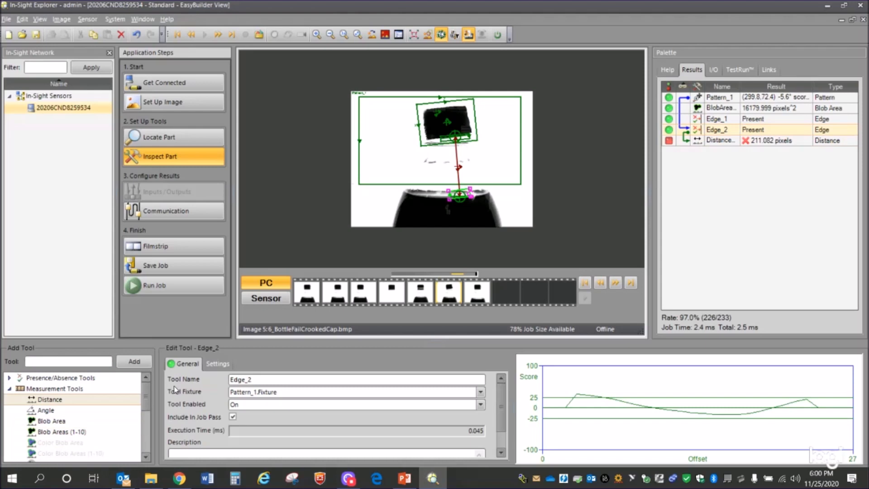
click(216, 365)
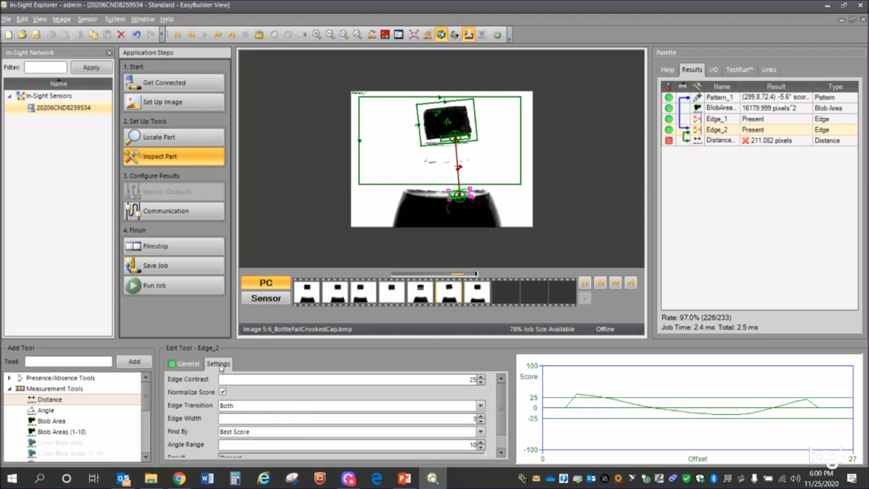
- Set the Distance_1 range limits to a maximum of 205 and a minimum of 185 pixels
click(780, 143)
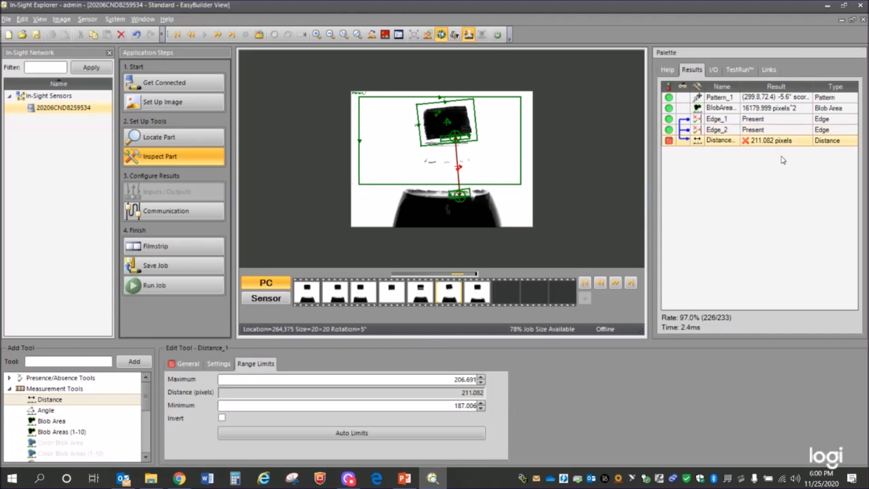
click(473, 407)
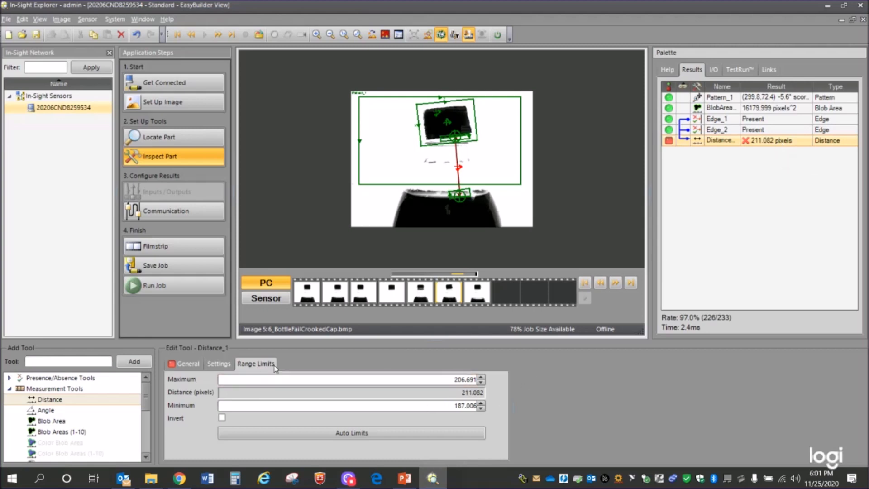
drag(454, 379, 478, 380)
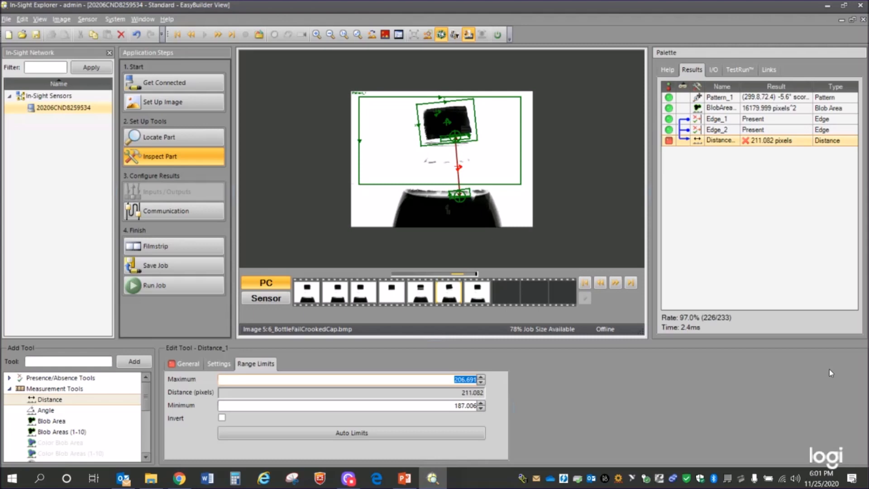
text(205)
key(Tab)
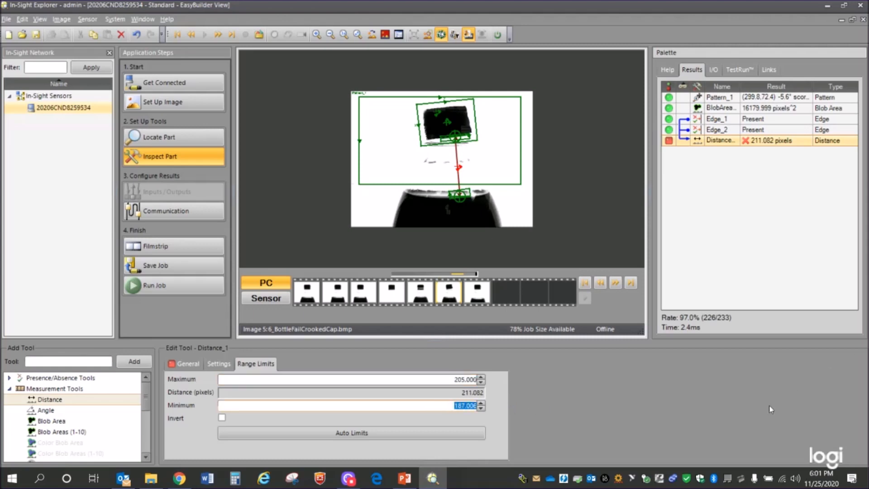
text(185)
key(Return)
- Check the results on 6_BottleFailLowLiquid.bmp, show the Edge_1 settings, and continue through 1_BottlePass.bmp and 2_BottlePass.bmp
click(617, 284)
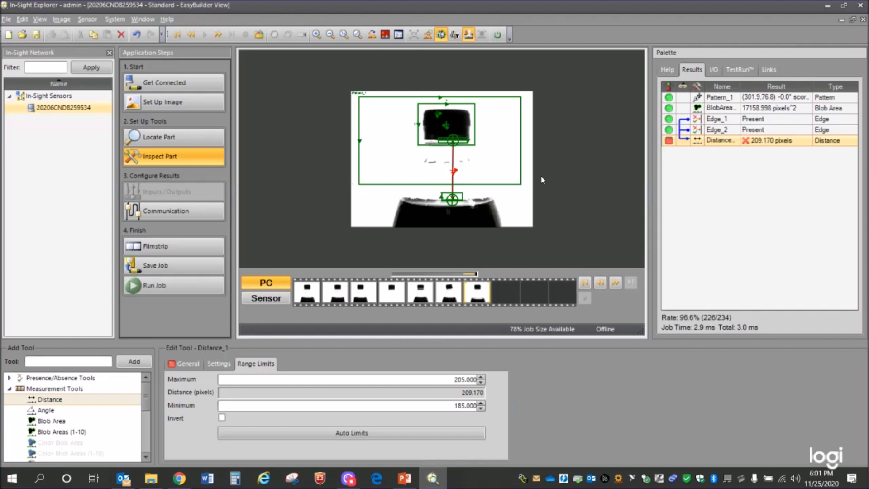
click(720, 119)
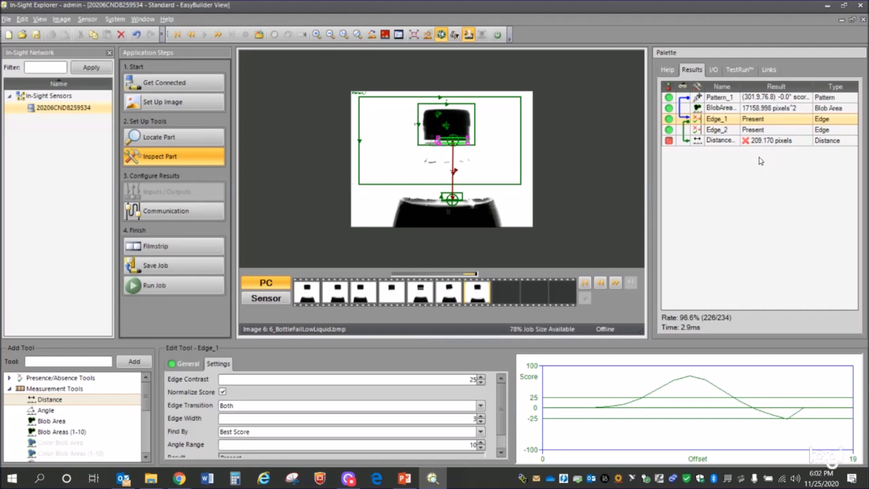
click(616, 284)
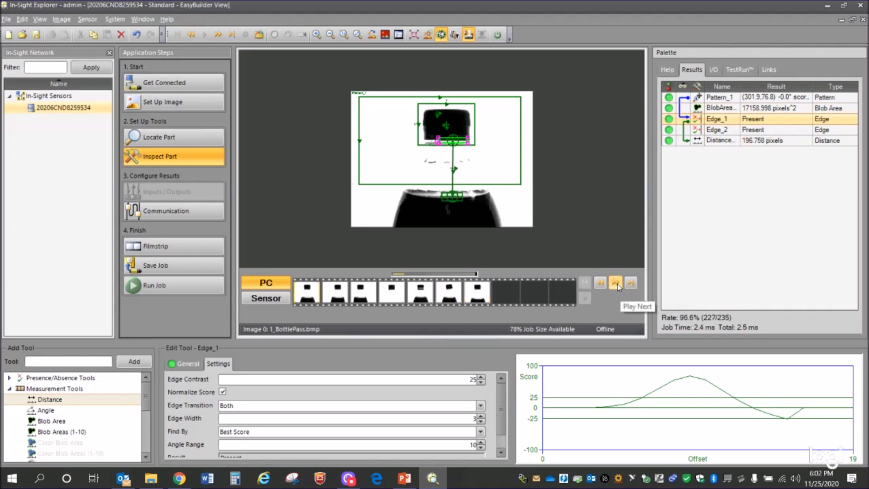
click(618, 285)
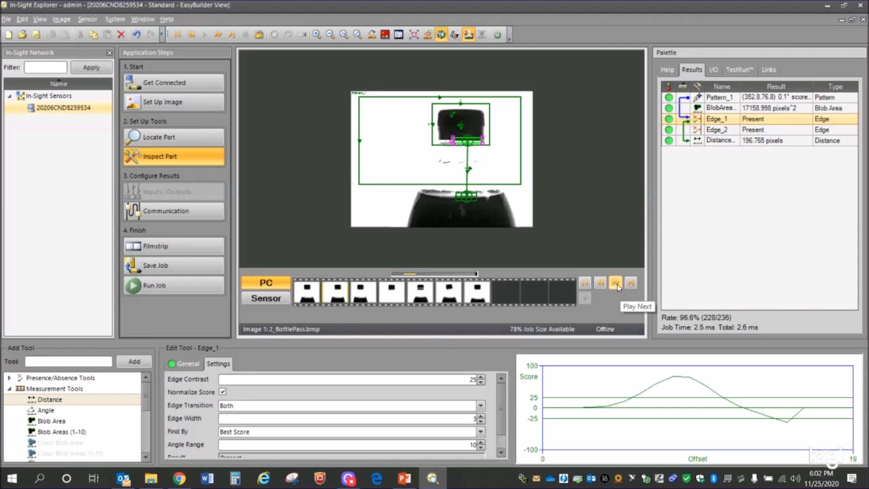
- Advance one image at a time from 3_BottlePass.bmp to 6_BottleFailLowLiquid.bmp and check the tool results on each
click(619, 288)
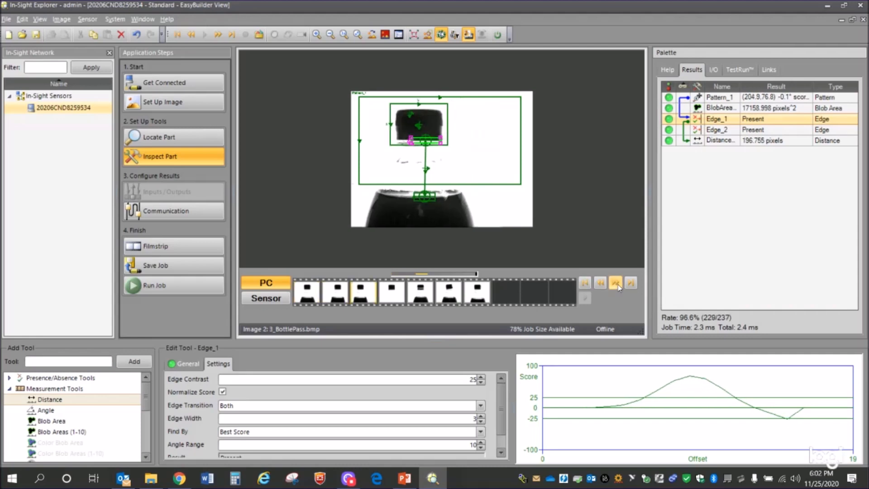
click(617, 284)
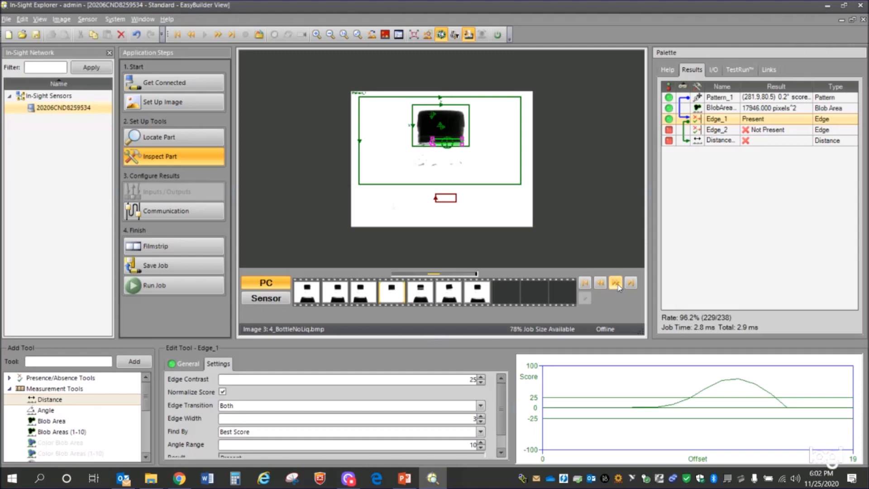
click(617, 284)
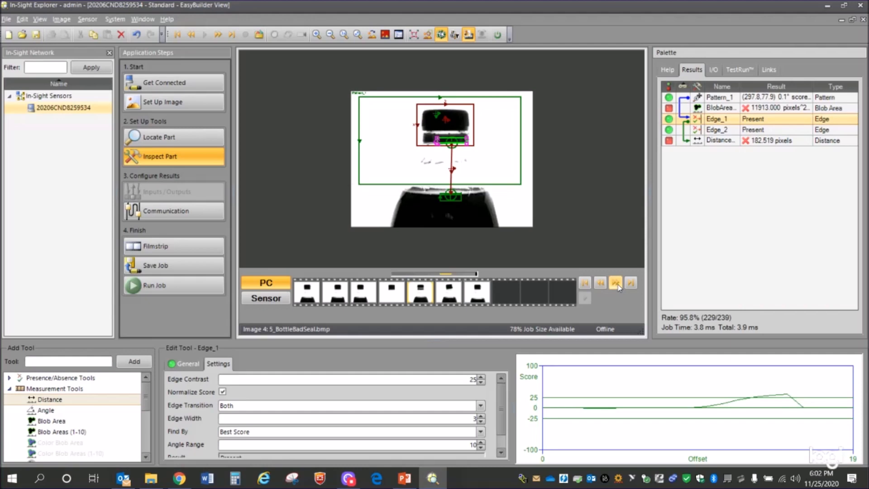
click(617, 284)
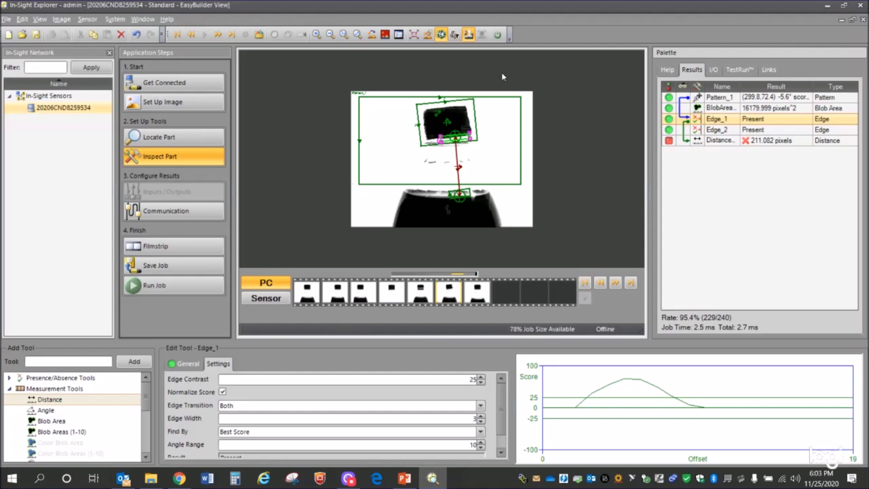
click(616, 283)
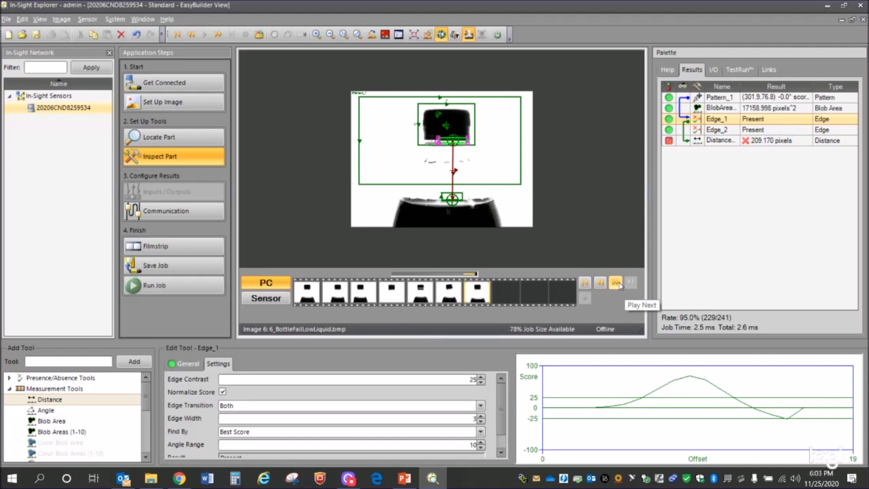
- Cycle repeatedly through the filmstrip images to review the pass and fail results, and return to 1_BottlePass.bmp
click(621, 286)
click(620, 287)
click(620, 286)
click(621, 286)
click(620, 286)
click(621, 286)
click(620, 286)
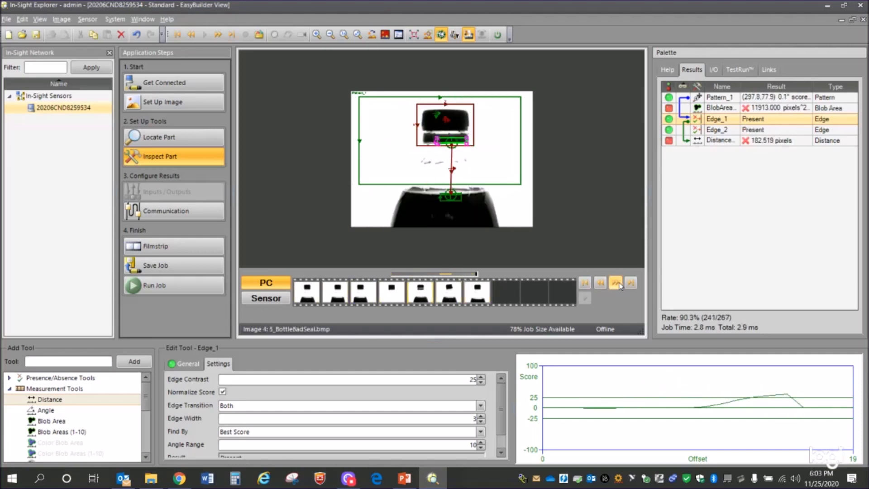
click(618, 284)
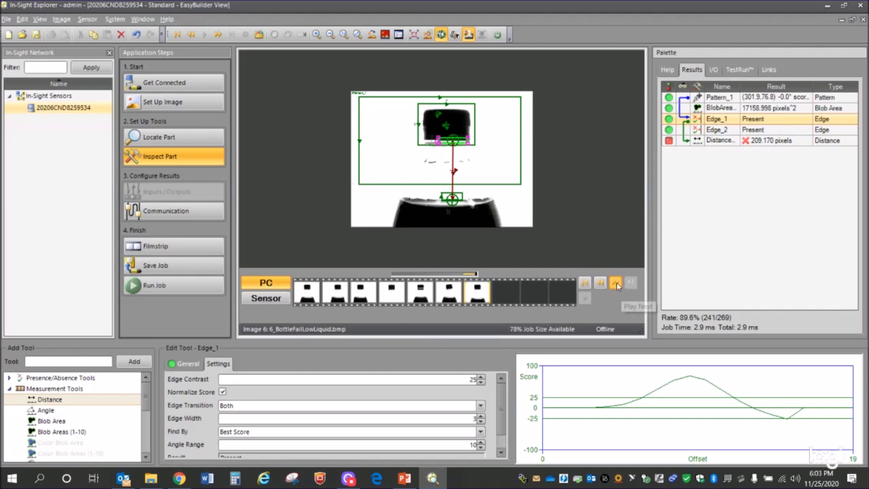
click(619, 284)
click(619, 284)
click(619, 284)
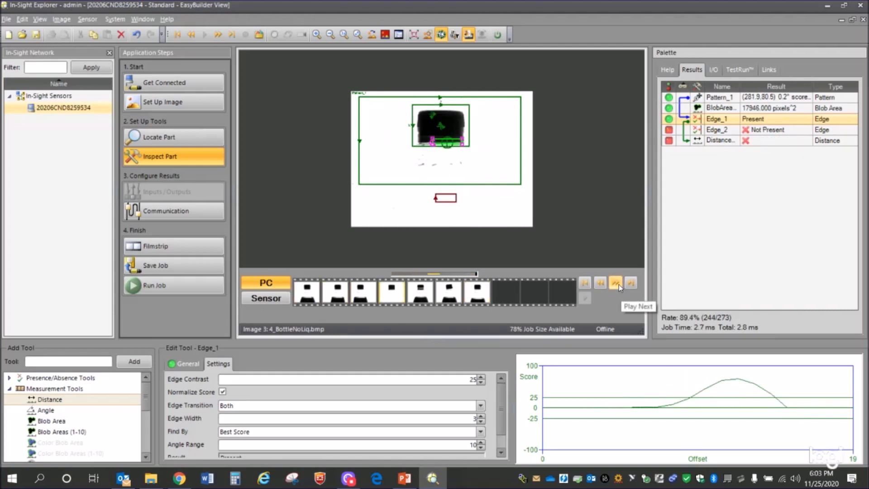
click(618, 285)
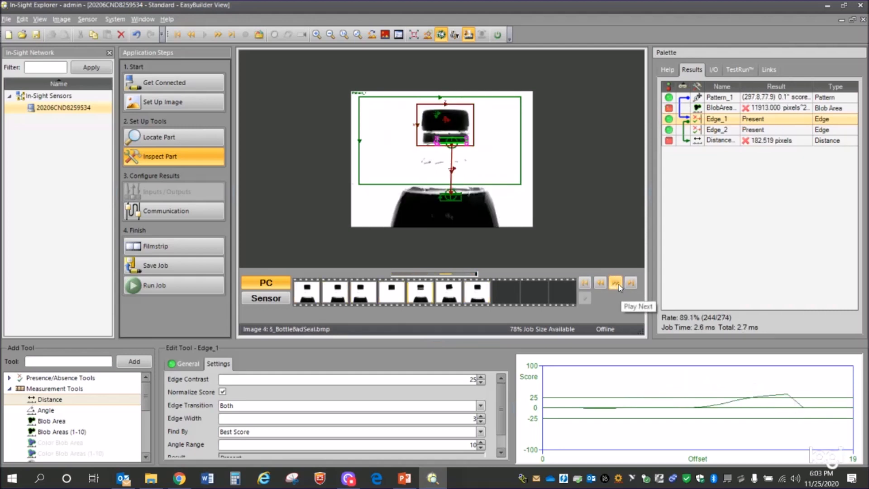
click(618, 284)
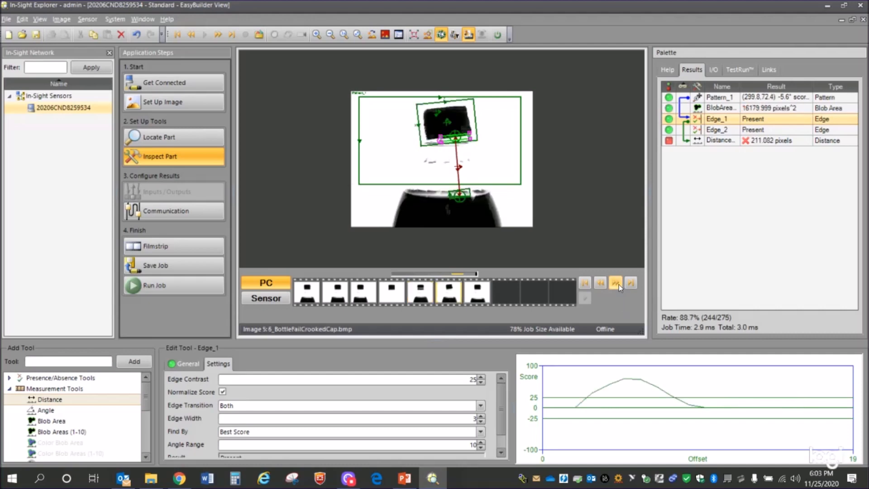
click(618, 285)
click(619, 284)
click(619, 284)
click(618, 284)
click(618, 284)
click(619, 284)
click(618, 284)
click(619, 284)
click(619, 285)
click(619, 284)
click(618, 284)
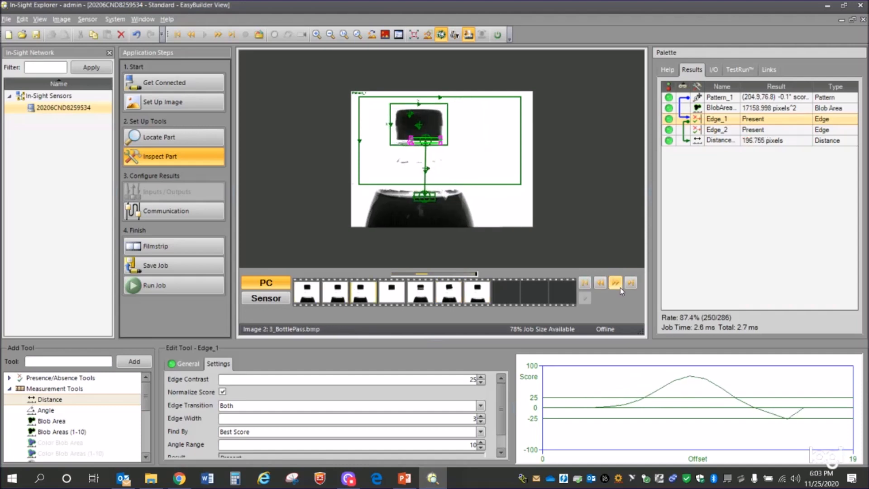
click(314, 295)
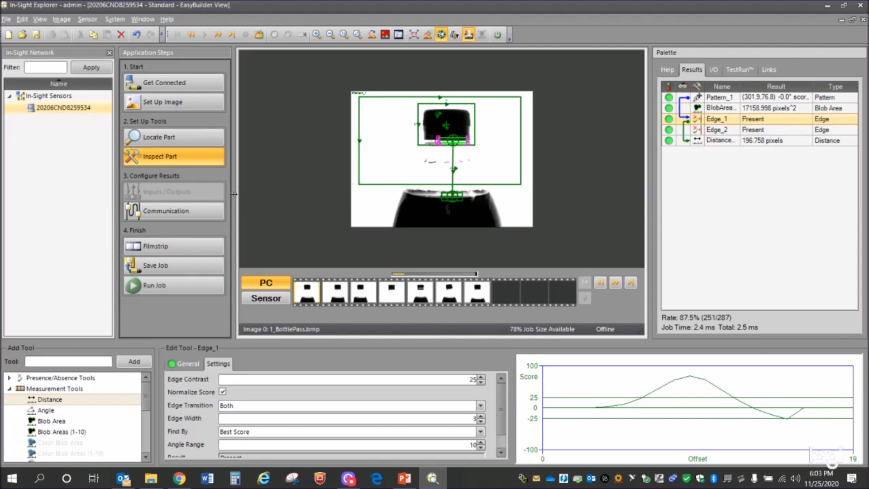
- Enlarge the 1_BottlePass.bmp image and look through the Math & Logic tools available for inspecting the part
click(189, 158)
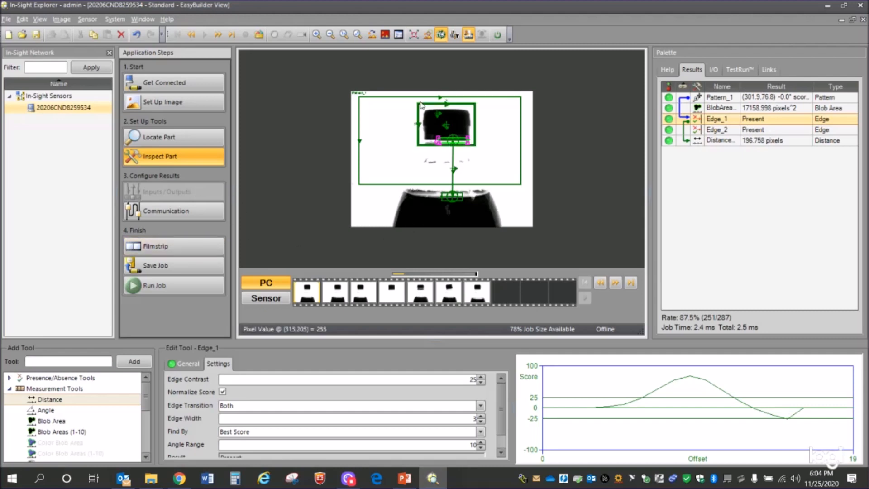
click(317, 34)
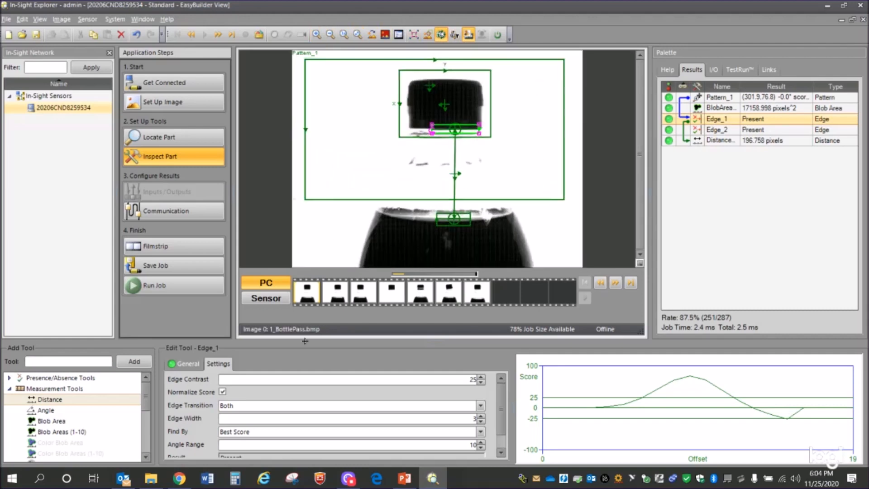
click(10, 389)
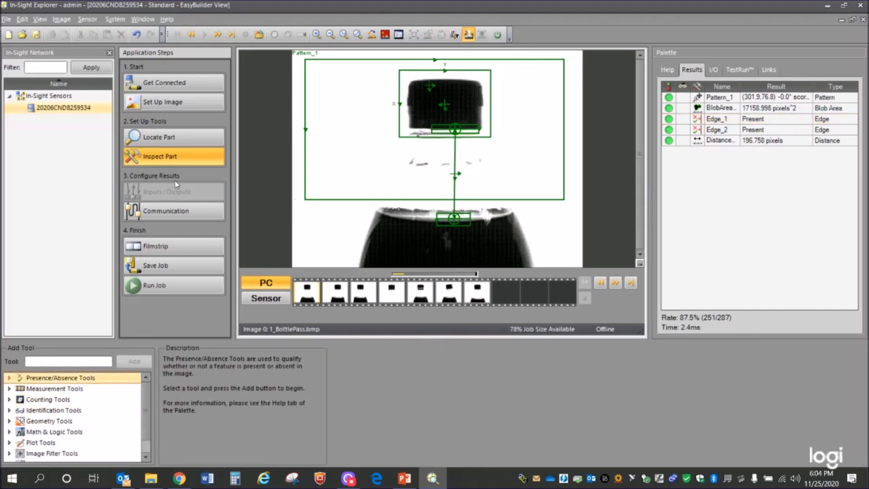
click(174, 159)
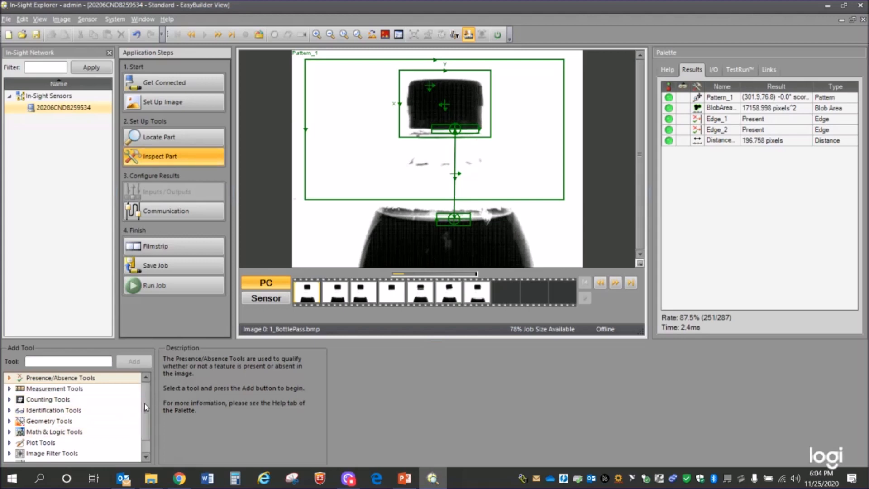
scroll(145, 404, down, 2)
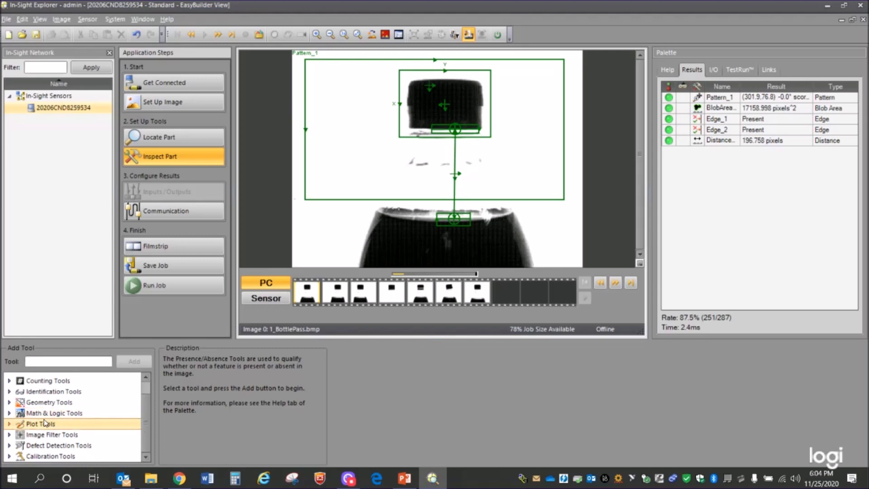
click(10, 414)
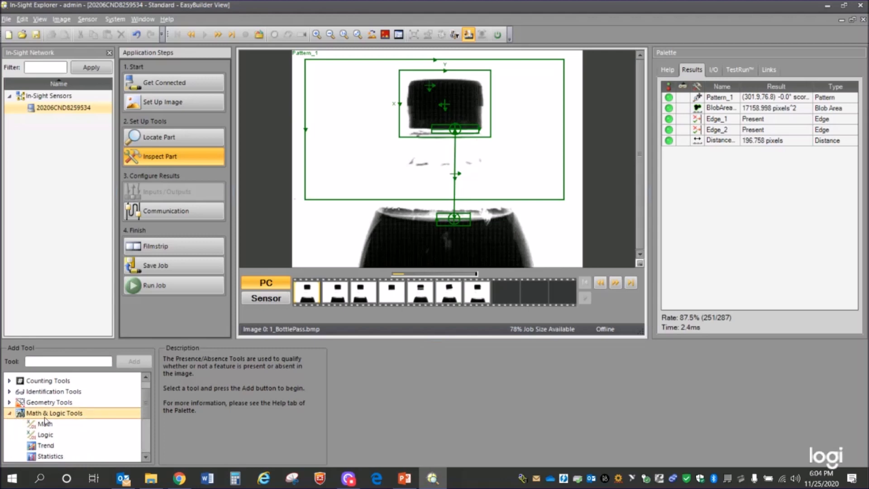
drag(148, 397, 145, 439)
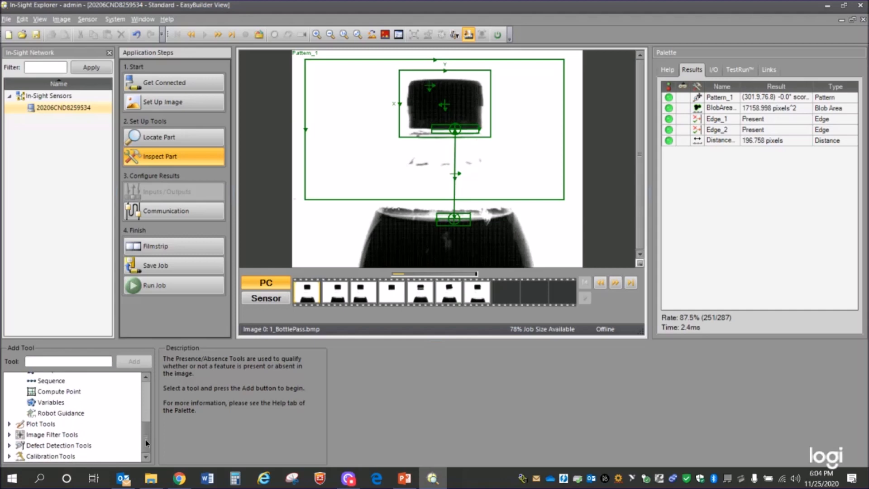
- Add a String plot tool to the job and enlarge the tool editing area
click(10, 424)
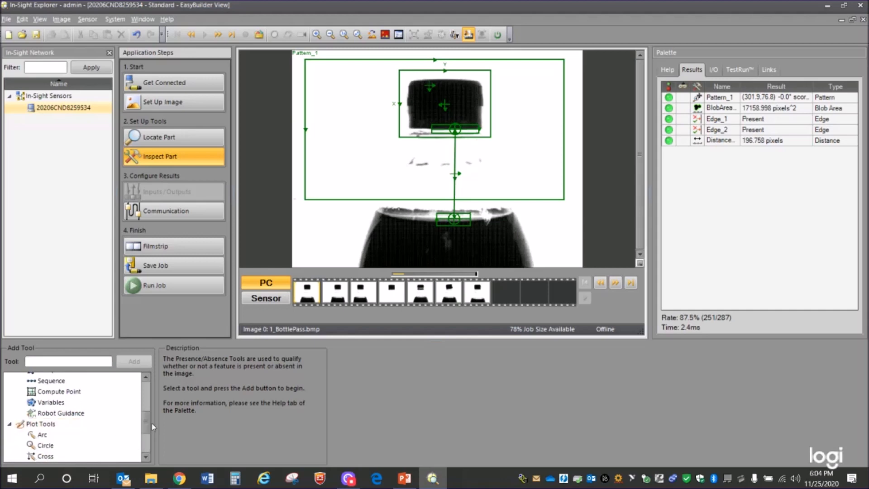
drag(147, 416, 151, 400)
click(9, 396)
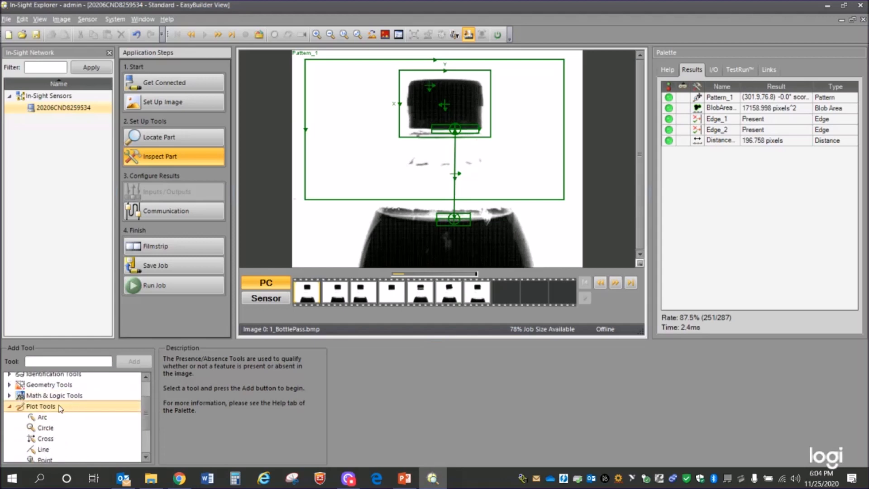
drag(148, 406, 151, 425)
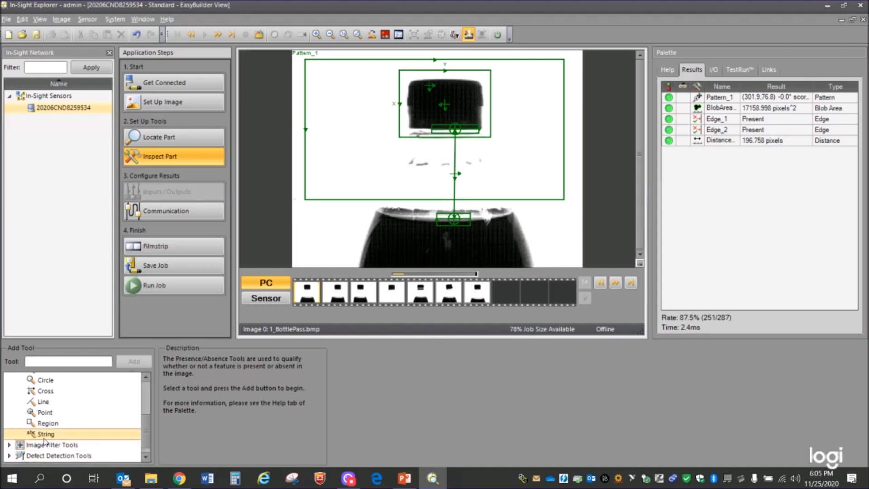
click(49, 433)
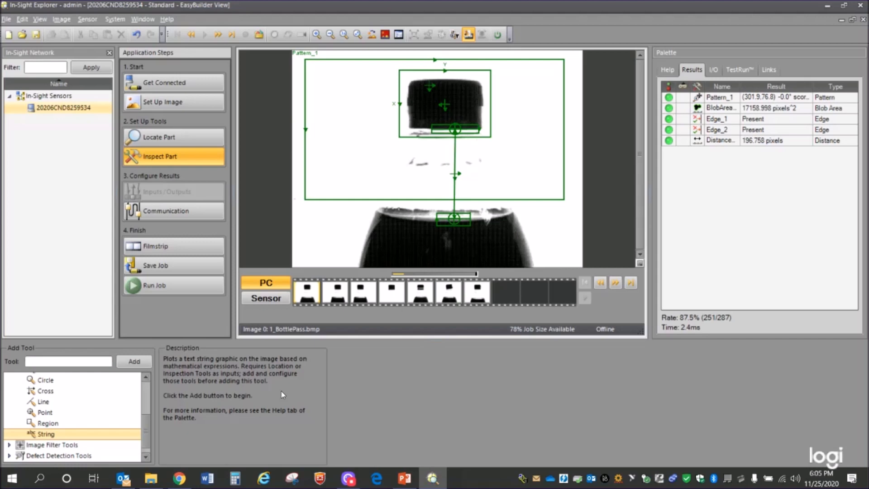
double_click(45, 434)
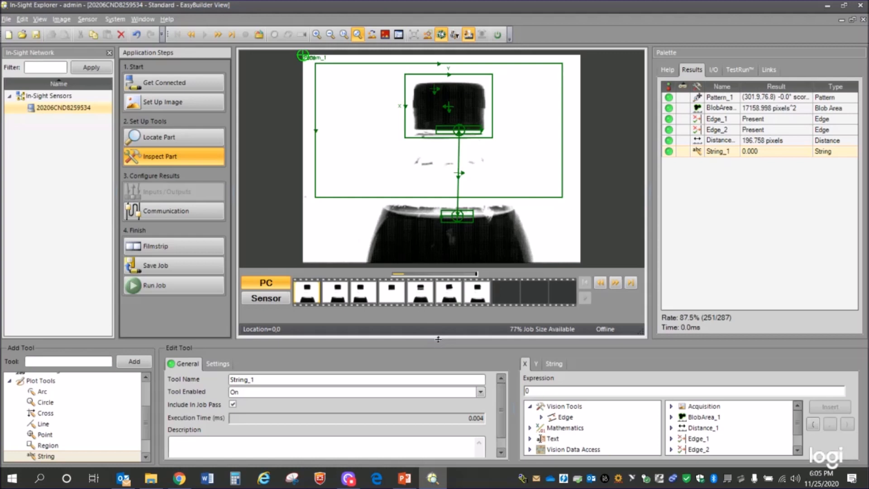
drag(439, 337, 439, 305)
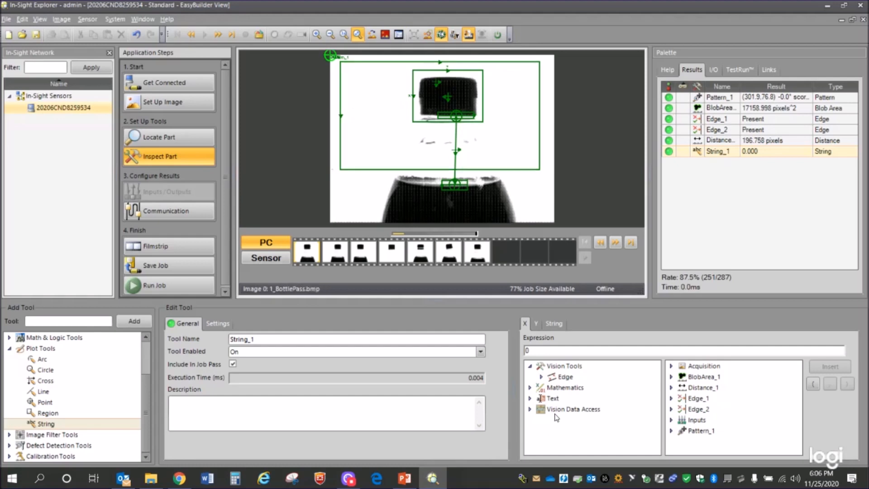
- Set the String_1 location expressions to X 75 and Y 150
click(525, 324)
drag(535, 351, 505, 354)
text(75)
key(Return)
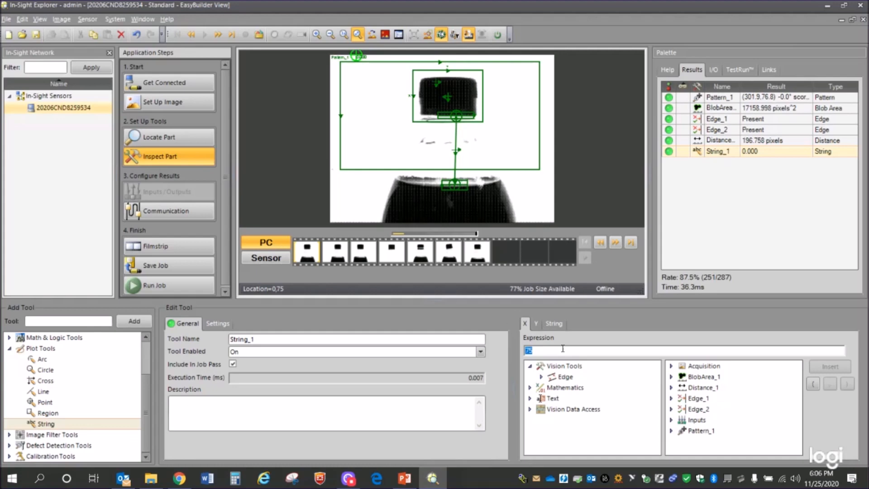
click(536, 324)
text(150)
key(Return)
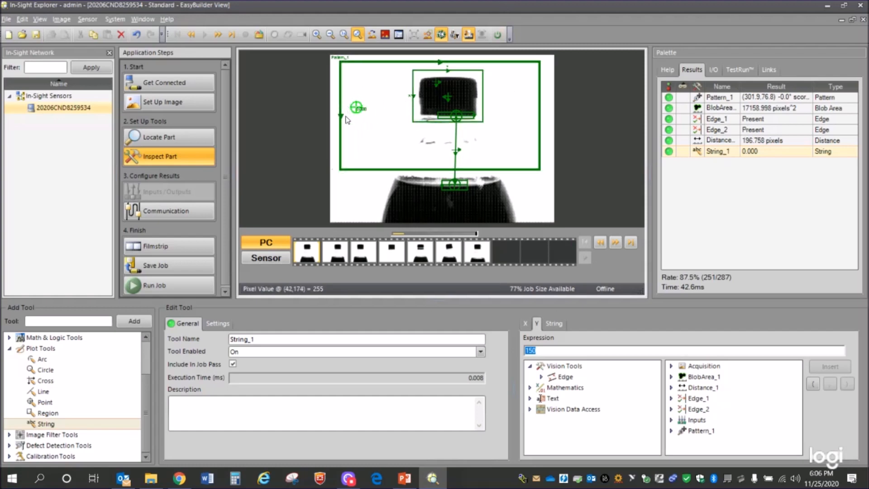
click(525, 326)
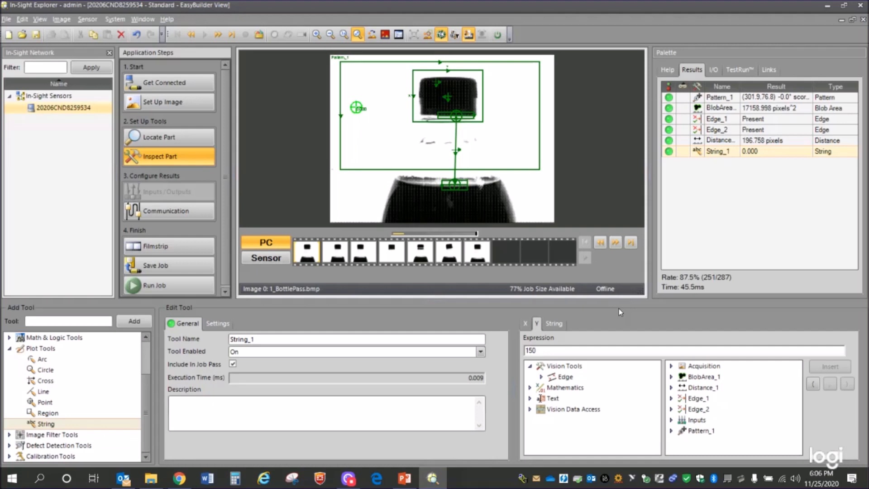
- Open the text expression of String_1 and look through the available Text string functions and Mathematics logic functions
click(554, 323)
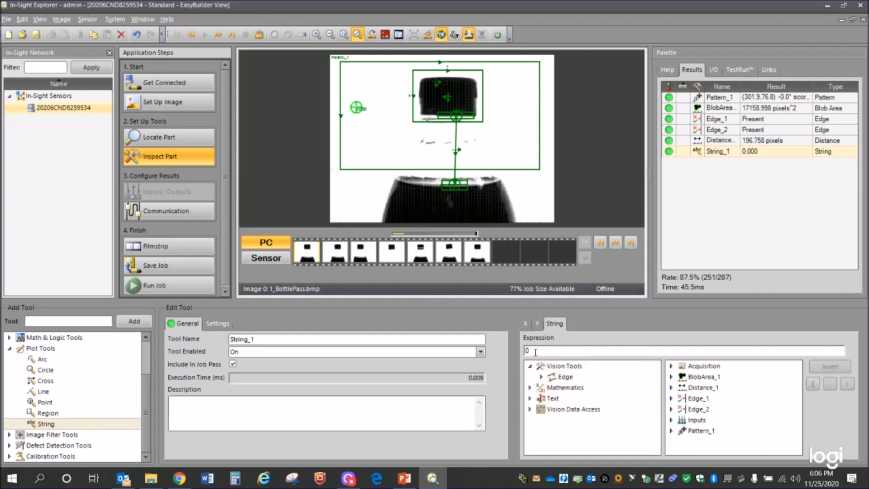
click(529, 399)
click(541, 409)
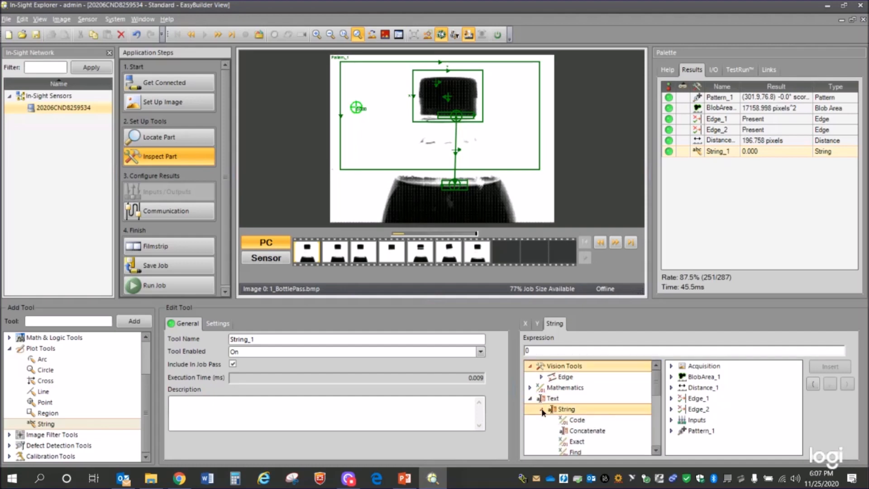
mouse_move(656, 380)
mouse_down()
mouse_move(652, 444)
mouse_move(652, 374)
mouse_up()
click(530, 388)
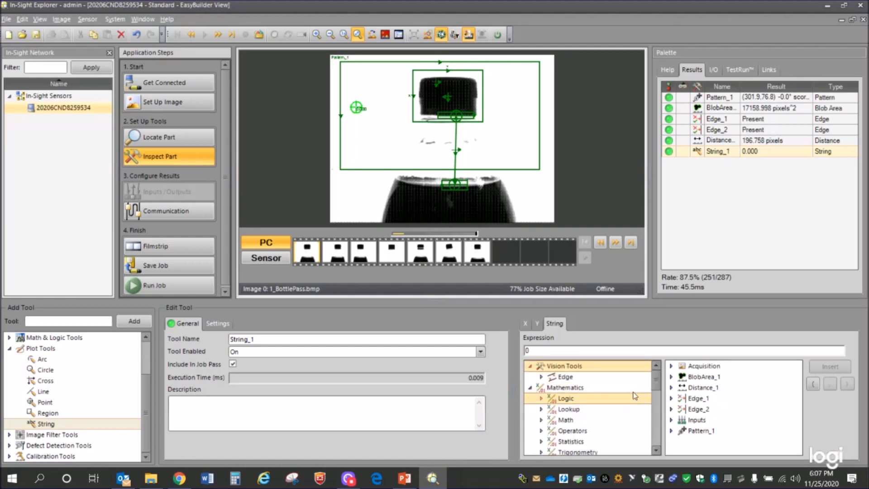
click(541, 399)
mouse_move(656, 378)
mouse_down()
mouse_move(662, 395)
mouse_move(661, 371)
mouse_up()
click(532, 366)
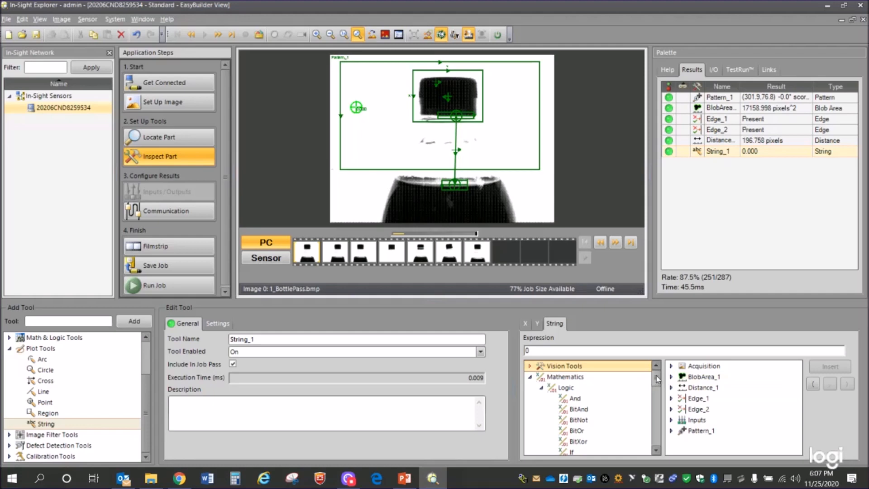
scroll(656, 377, down, 2)
scroll(657, 377, up, 2)
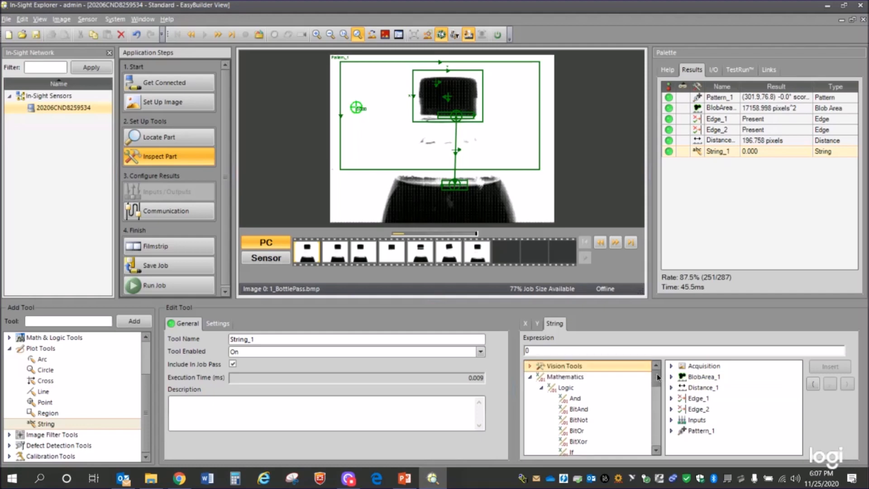
- Collapse the Mathematics functions and examine the string functions in the Text group
click(530, 376)
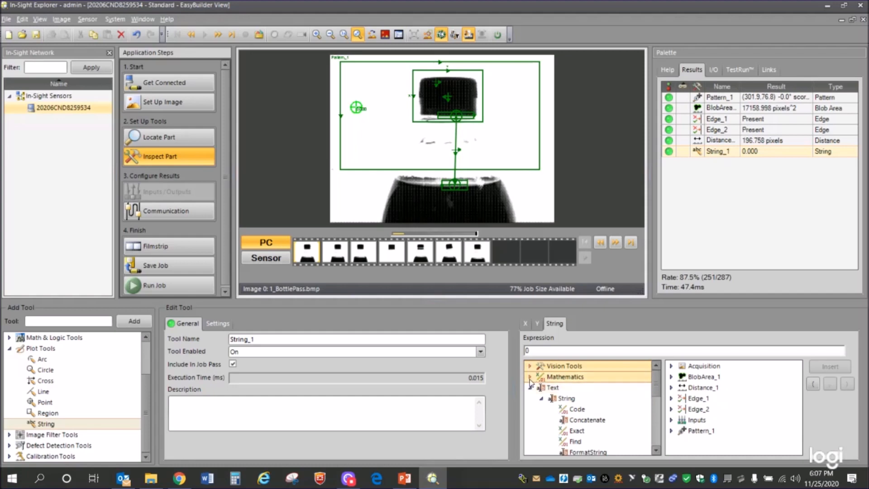
click(531, 377)
click(530, 378)
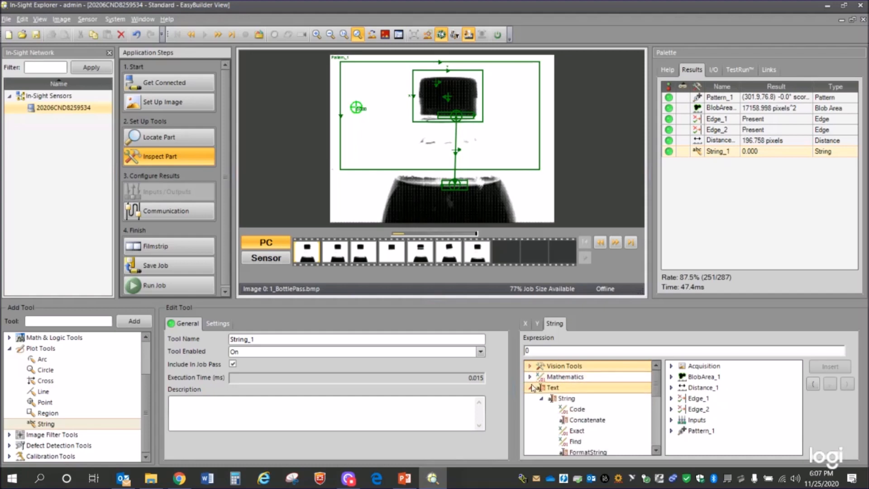
click(532, 388)
click(532, 389)
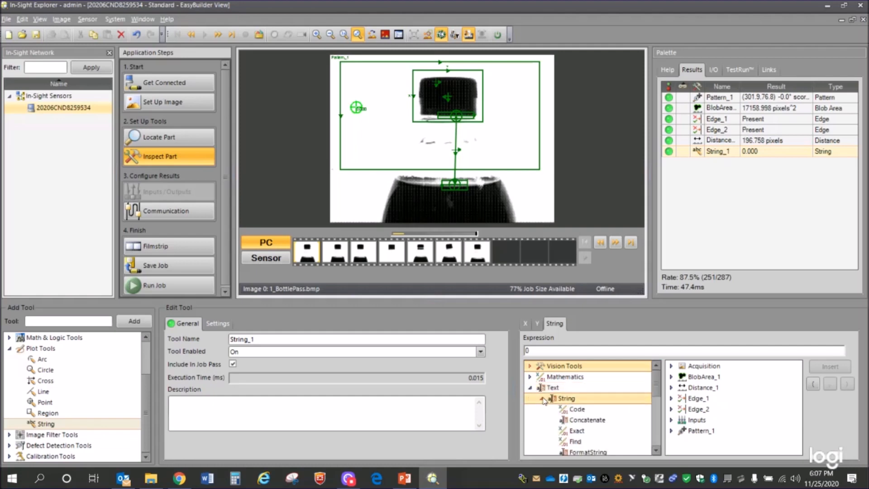
click(542, 399)
click(542, 399)
mouse_move(658, 385)
mouse_down()
mouse_move(658, 413)
mouse_move(653, 389)
mouse_up()
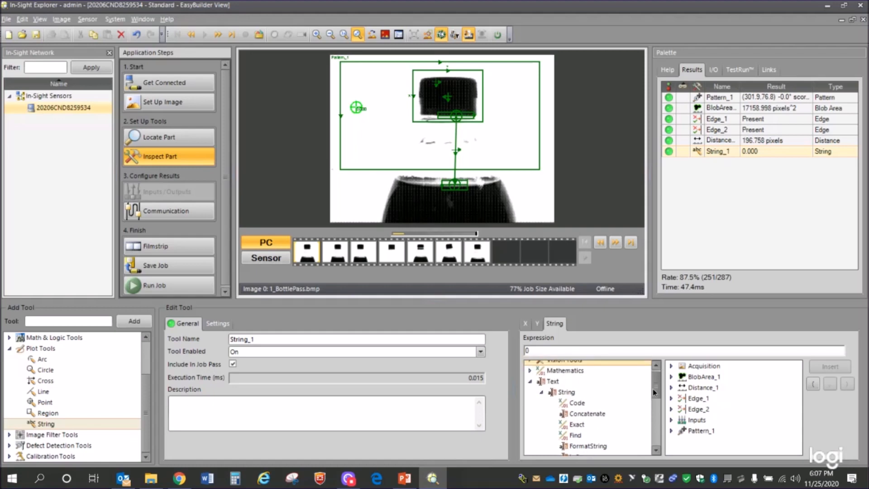
click(548, 381)
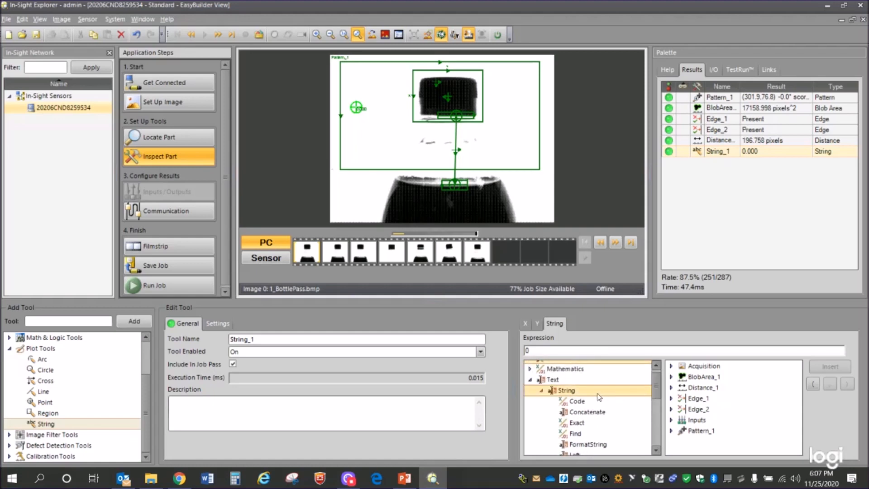
- Examine the Logic functions in the Mathematics group, including the description of the If function
click(530, 369)
click(543, 381)
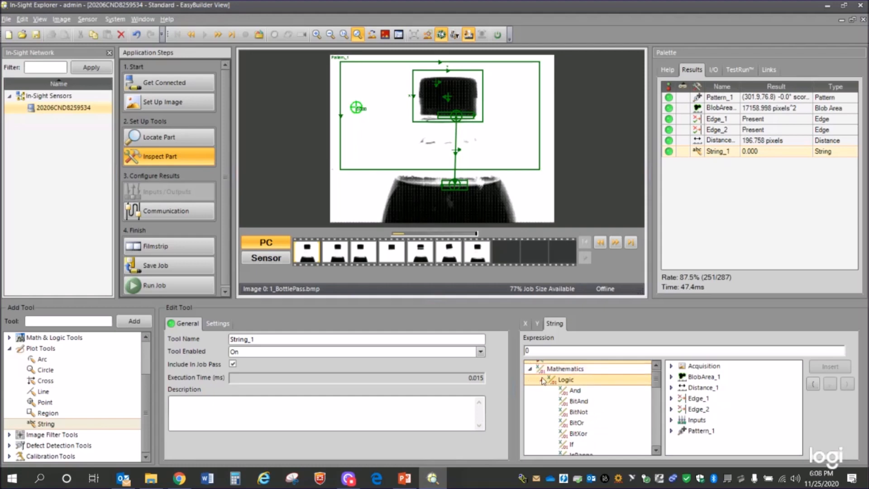
drag(657, 379, 660, 386)
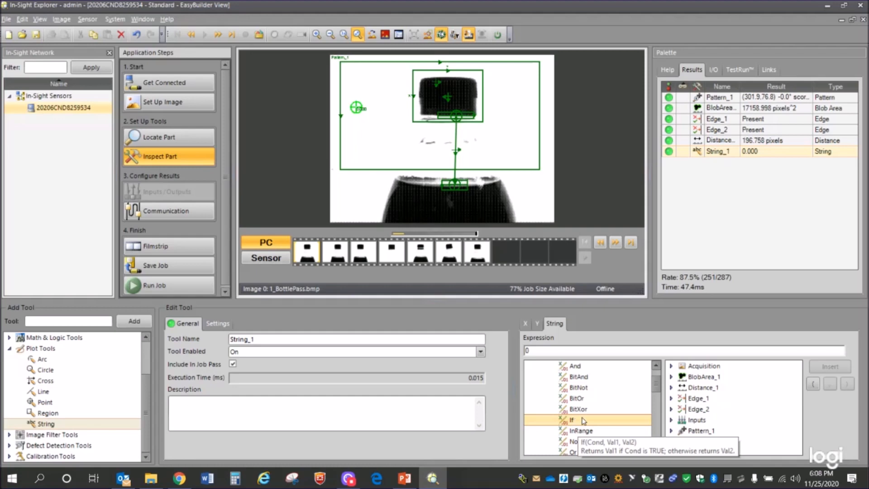
drag(656, 385, 654, 372)
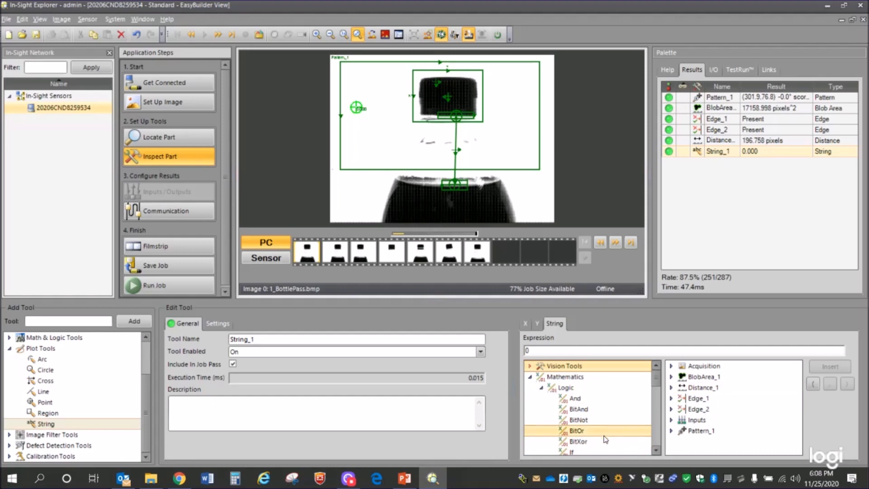
scroll(658, 383, down, 2)
scroll(658, 383, up, 2)
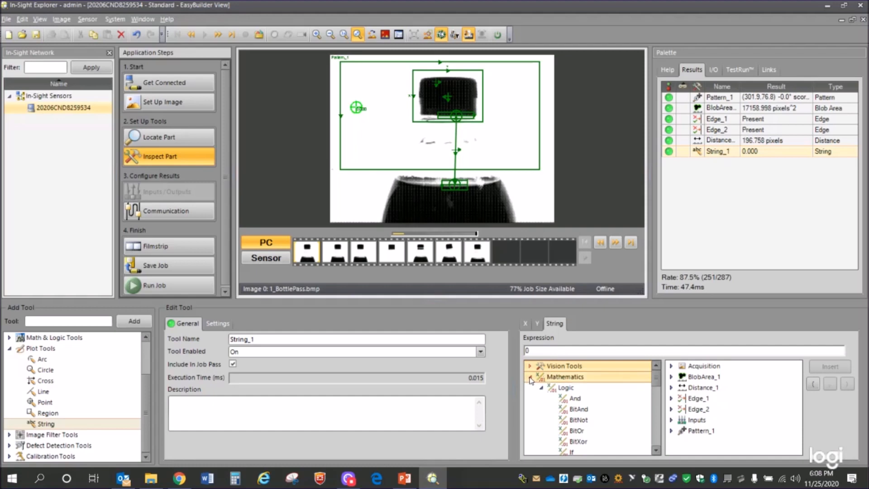
click(541, 389)
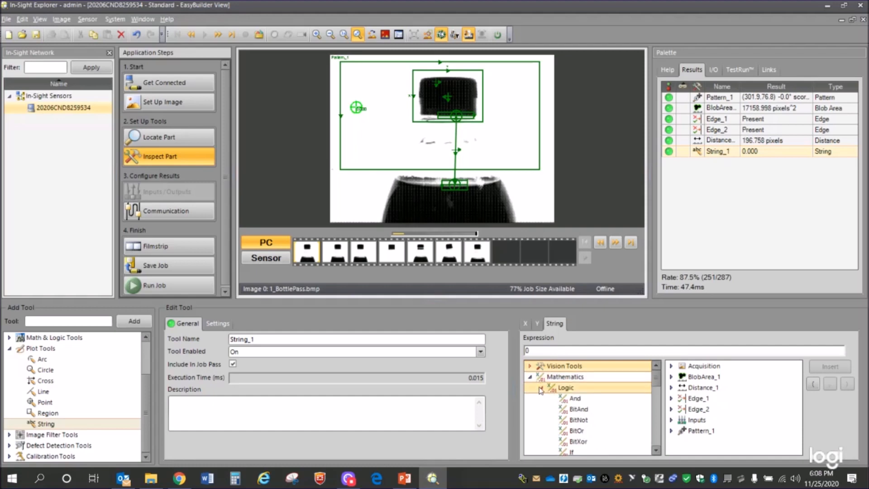
click(542, 389)
click(542, 388)
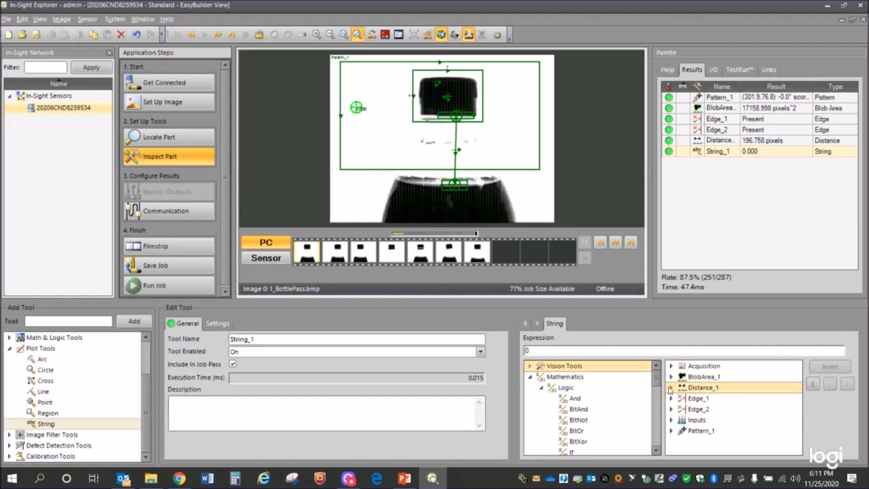
- Start the String_1 text expression with an If function that takes BlobArea_1.Pass as its first condition
scroll(638, 397, down, 2)
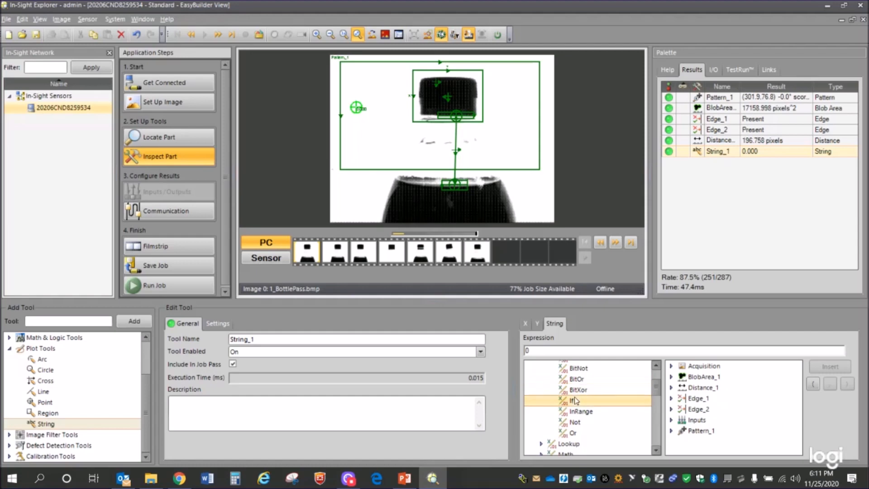
double_click(572, 400)
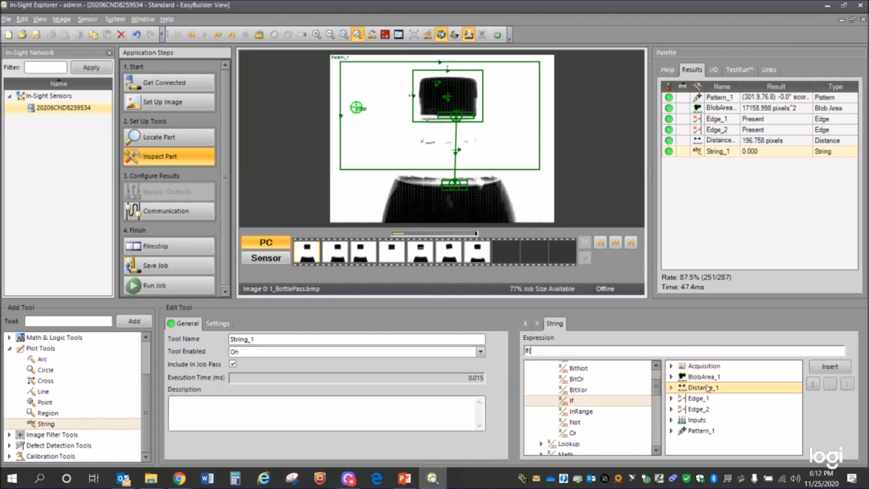
click(670, 377)
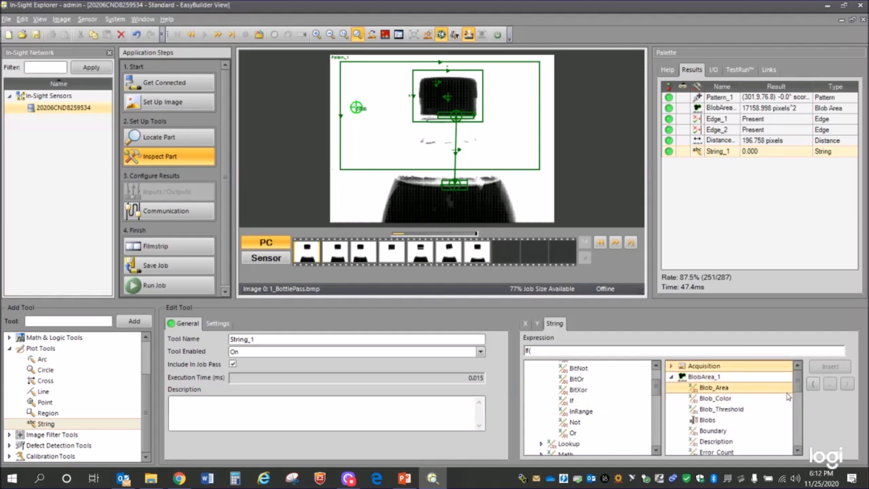
drag(798, 381, 794, 413)
click(785, 421)
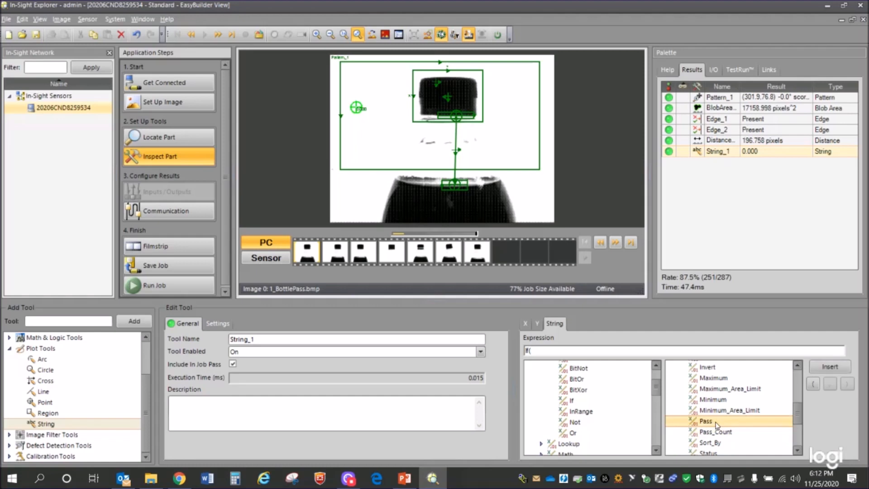
double_click(717, 422)
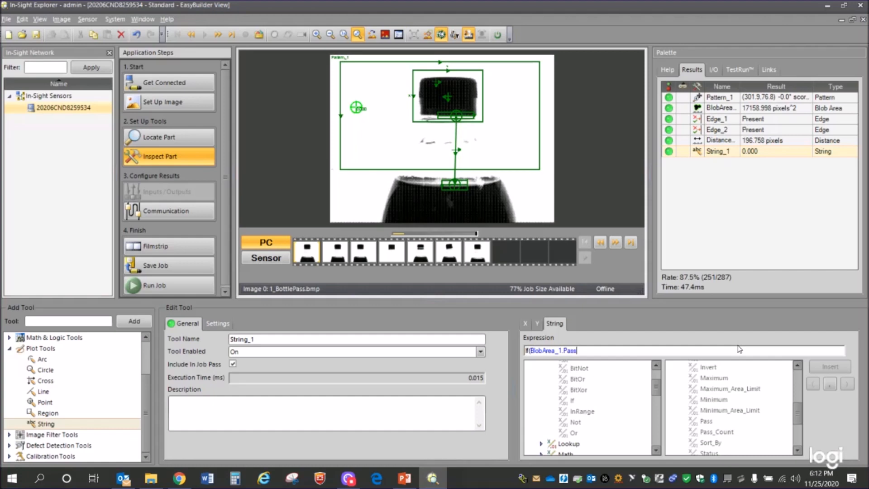
- Extend the If condition with the && operator and Distance_1.Pass
text(&&)
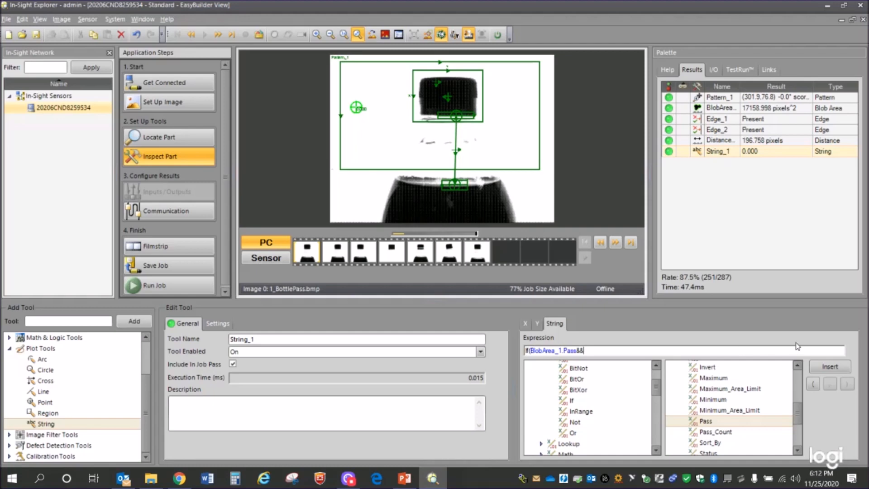
drag(798, 408, 798, 367)
click(727, 377)
click(672, 376)
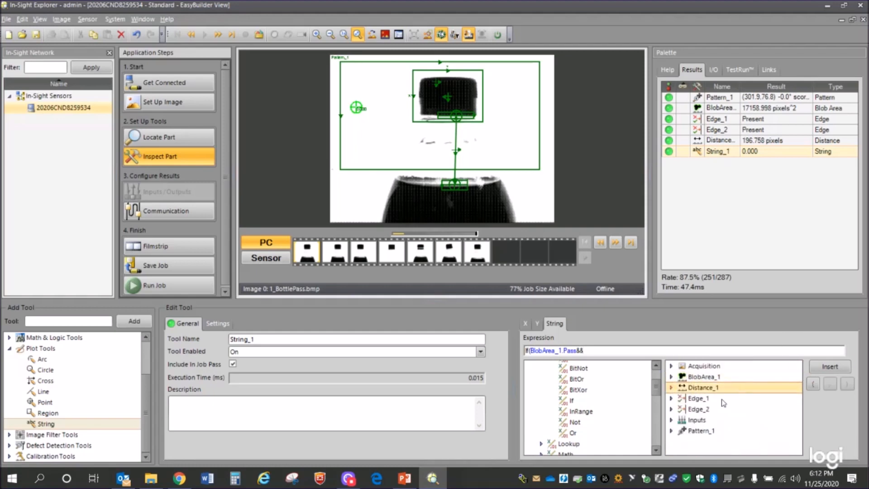
click(672, 388)
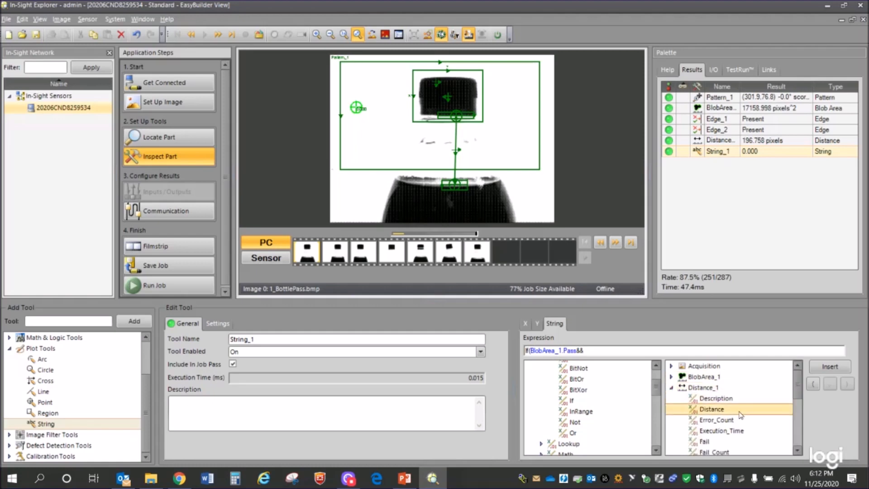
drag(797, 386, 795, 413)
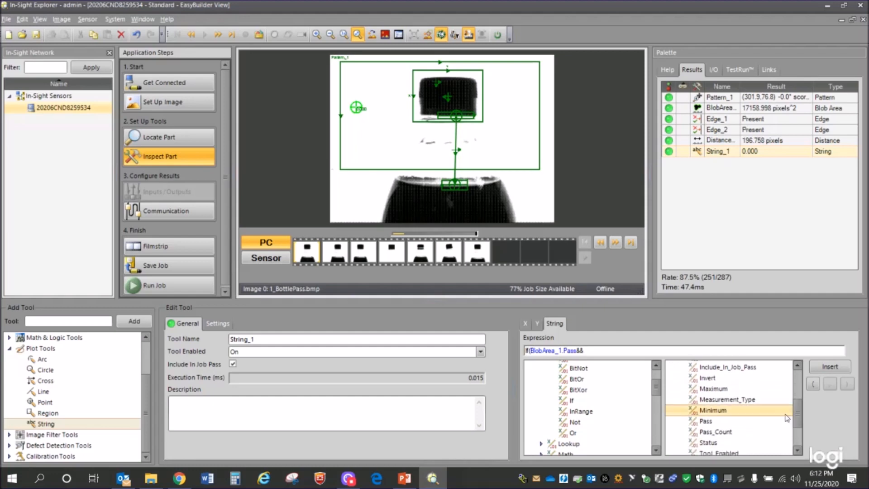
double_click(704, 422)
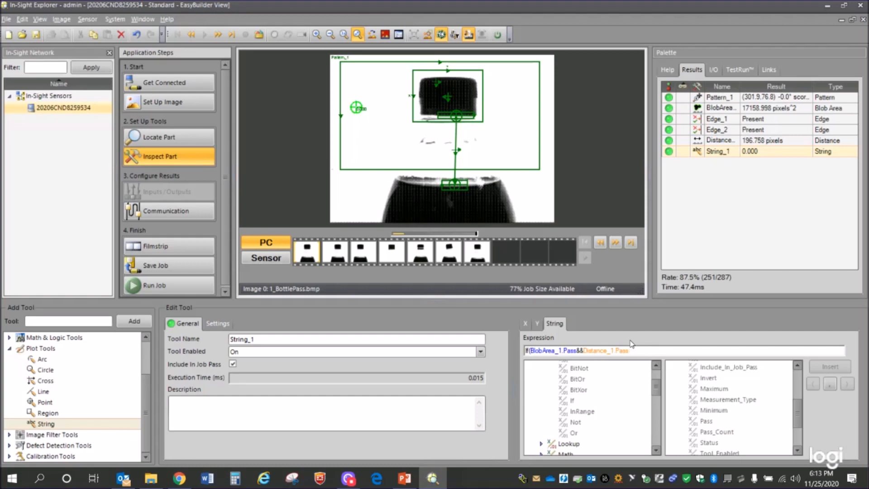
- Complete the If expression with PASS as the true value, FAIL as the false value and a closing parenthesis
click(707, 421)
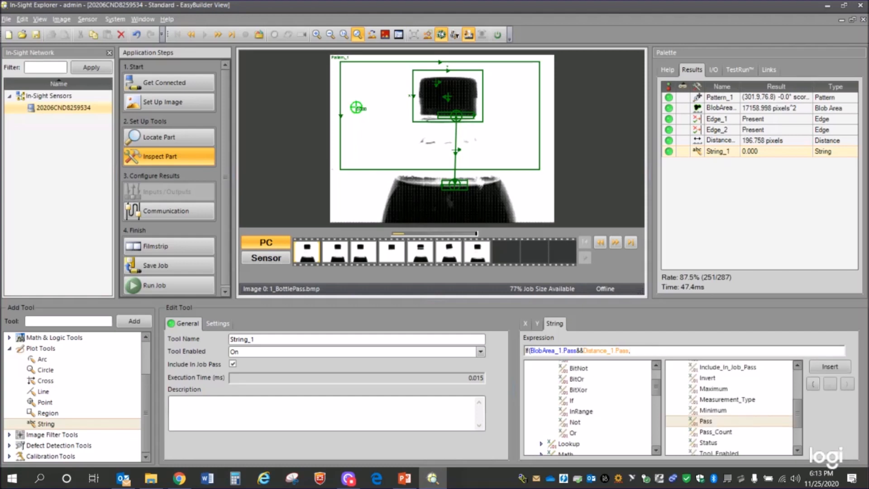
text(PAS)
key(alt+s)
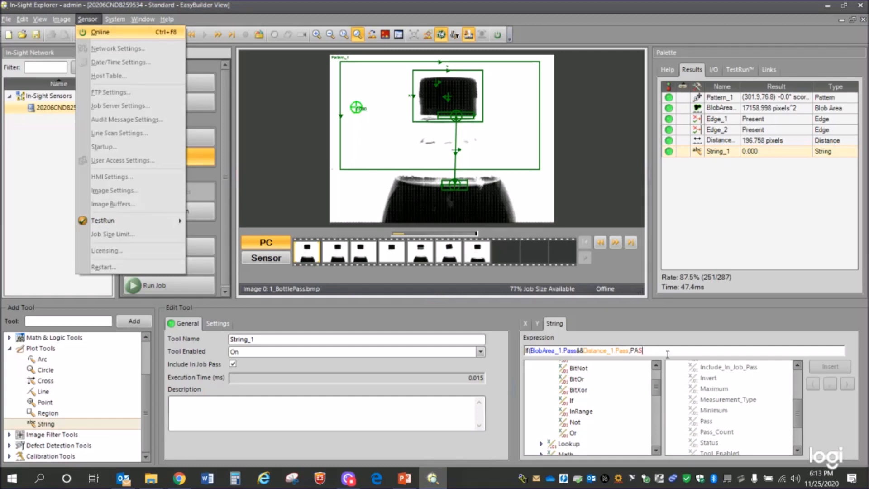
click(653, 350)
key(BackSpace)
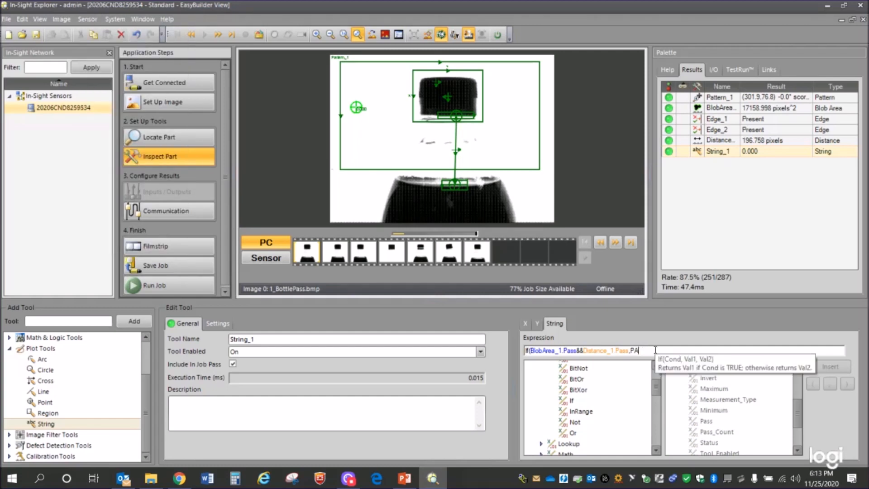
text(SS)
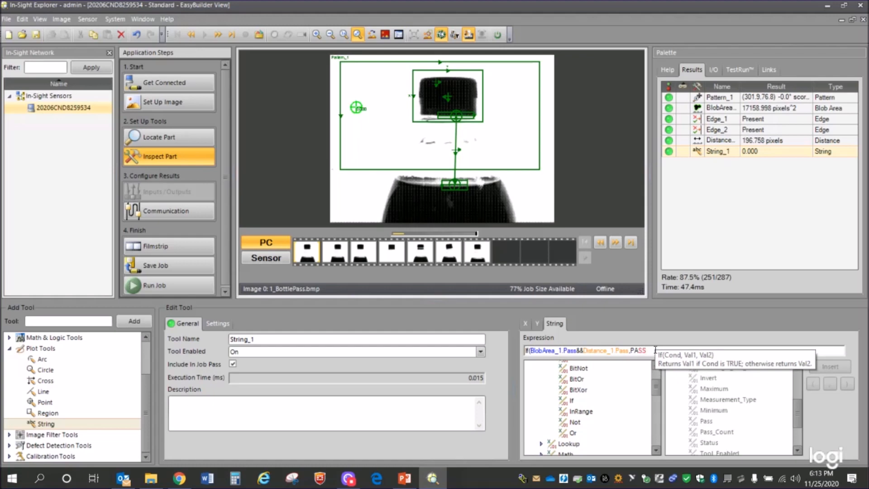
text(,FAIL)
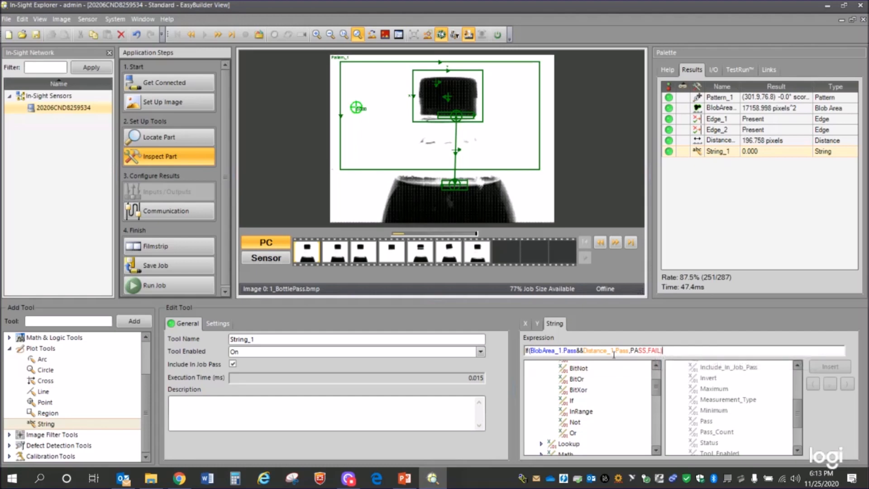
text())
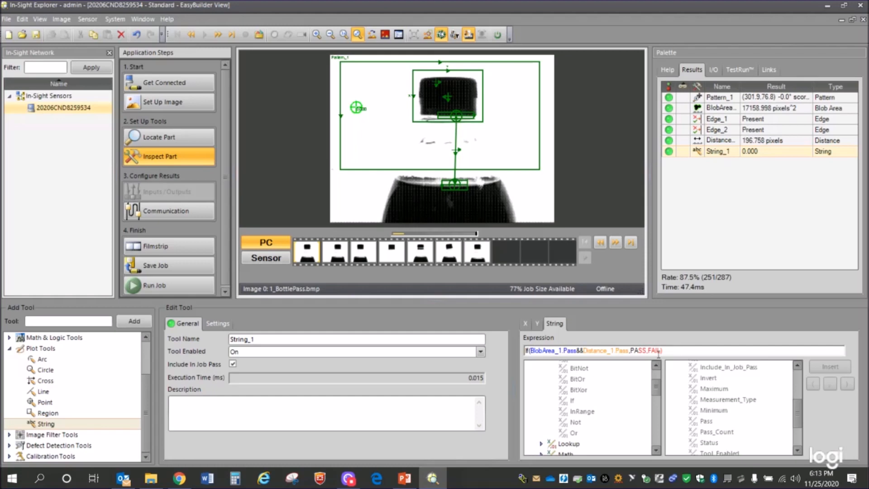
- Add spaces around the && operator and after both commas in the String_1 If expression
click(640, 350)
click(641, 350)
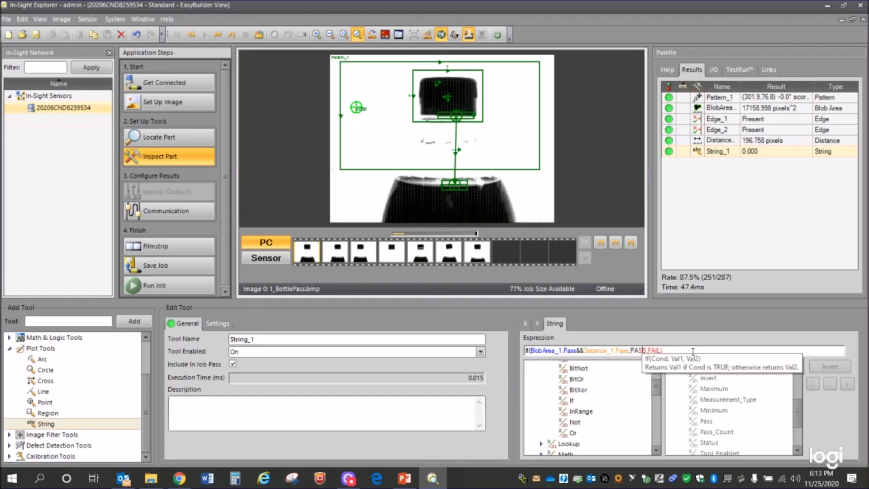
click(578, 351)
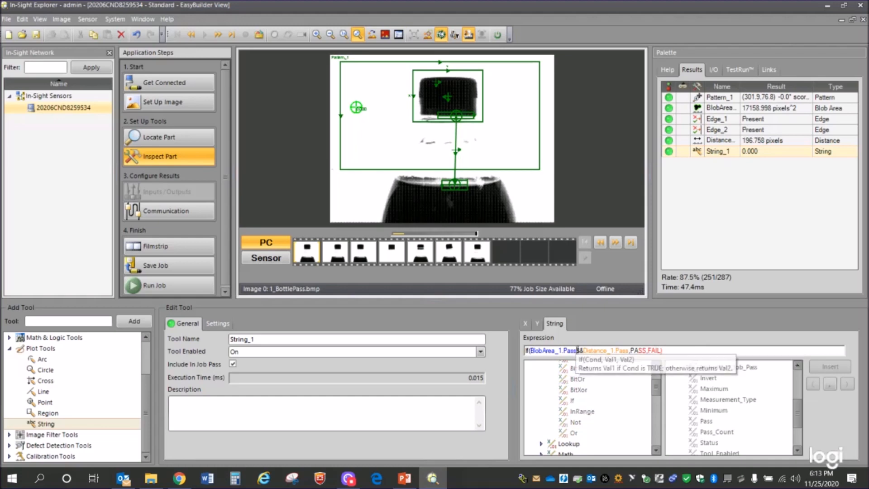
click(586, 352)
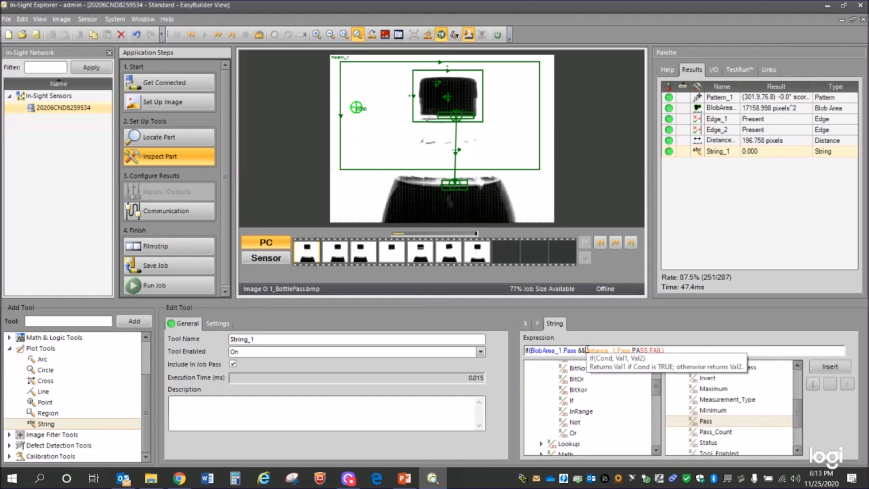
click(628, 351)
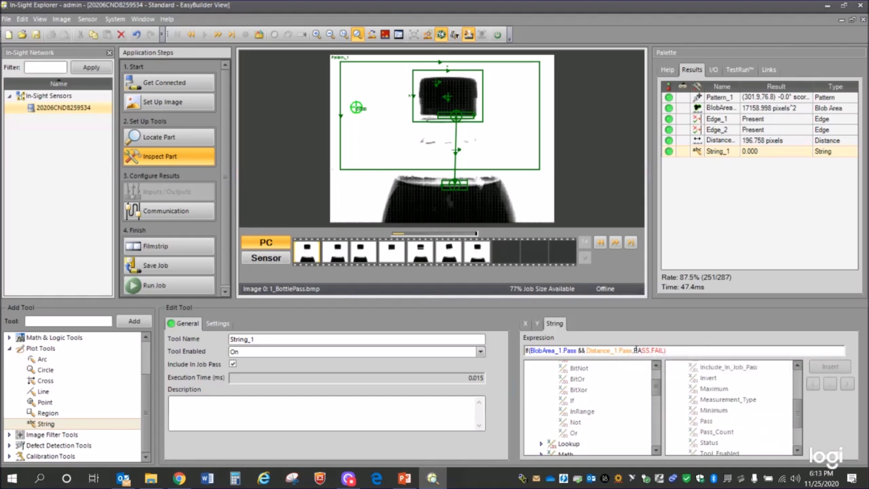
click(635, 350)
click(653, 350)
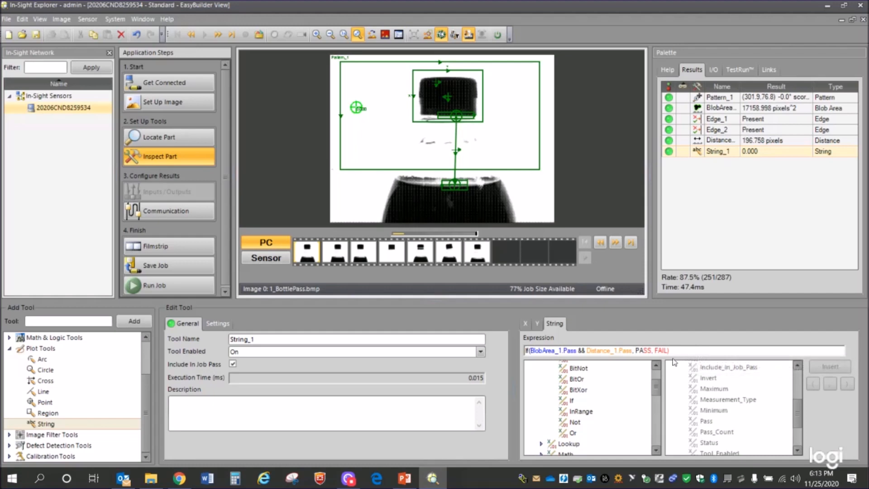
- Rewrite the If expression's two result values as the double-quoted strings "PASS" and "FAIL", keeping one closing parenthesis
click(635, 350)
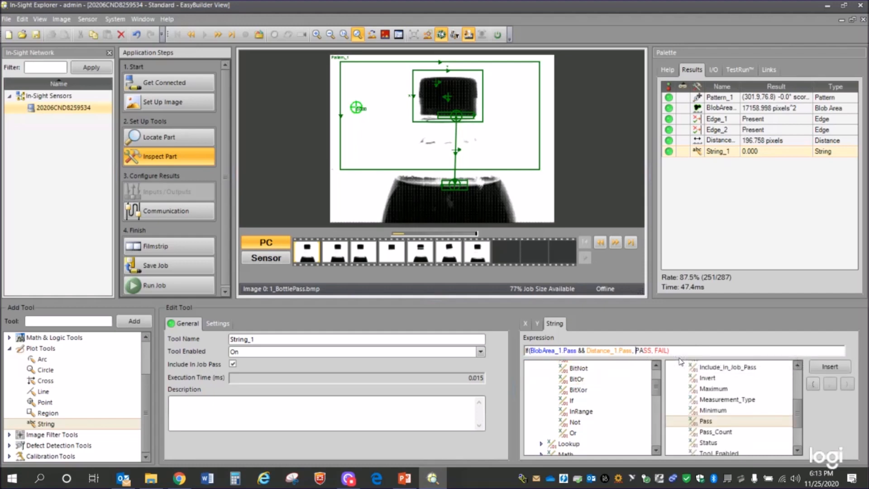
key(Right)
key(Right)
key(Right)
key(Right)
text(')
key(Right)
key(Right)
key(BackSpace)
key(BackSpace)
key(BackSpace)
key(BackSpace)
key(BackSpace)
key(BackSpace)
key(BackSpace)
key(BackSpace)
text("PASS", "FAIL")
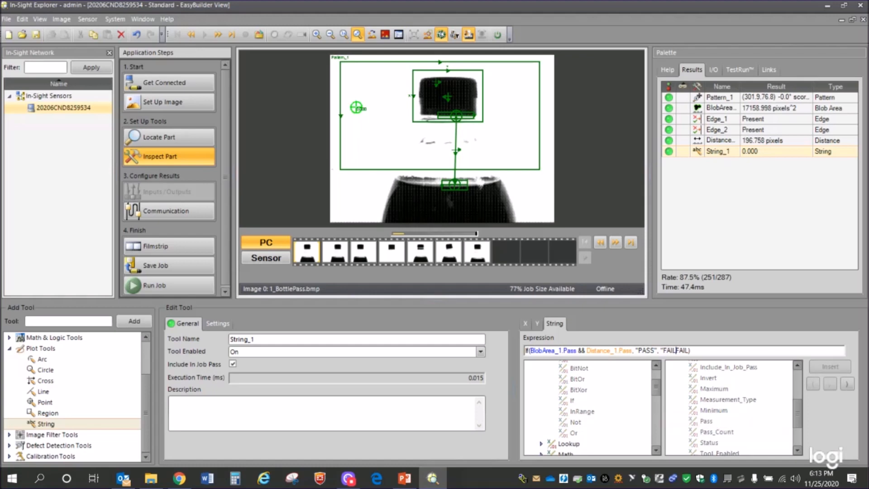
text())
key(Delete)
key(Delete)
key(Delete)
- Copy the complete If expression and paste it into a new blank Word document
drag(688, 351, 522, 352)
key(ctrl+c)
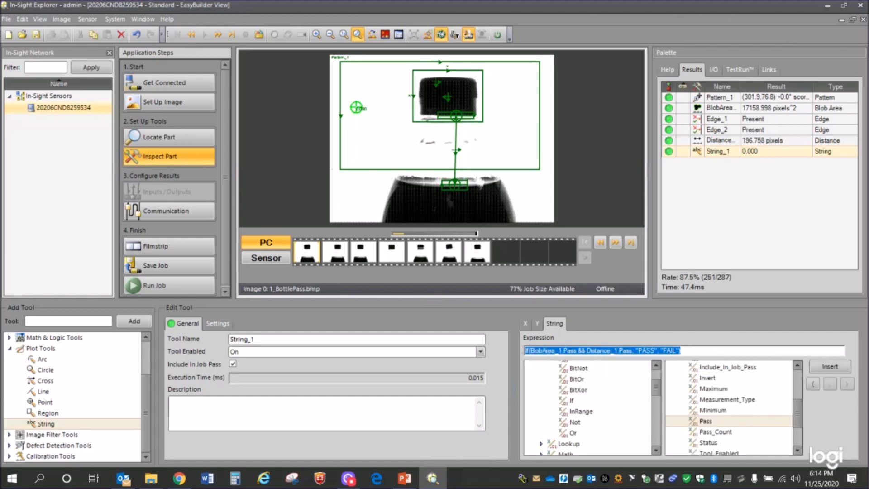
click(208, 478)
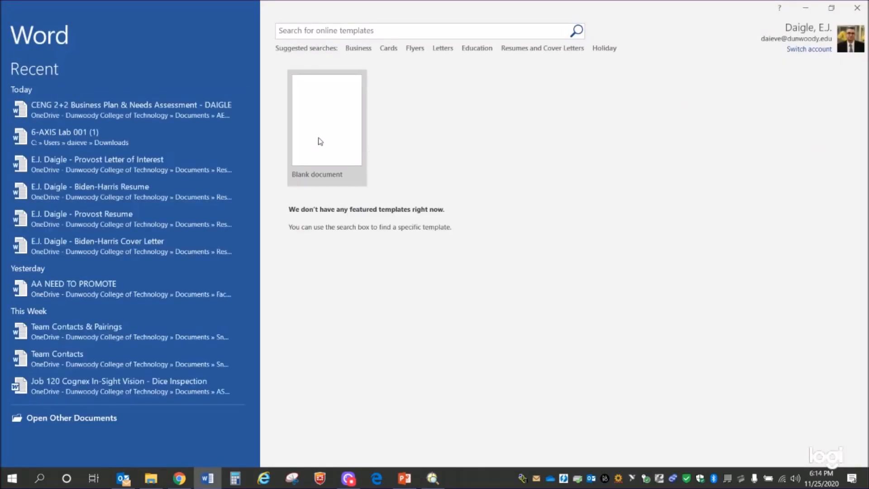
click(321, 141)
key(ctrl+v)
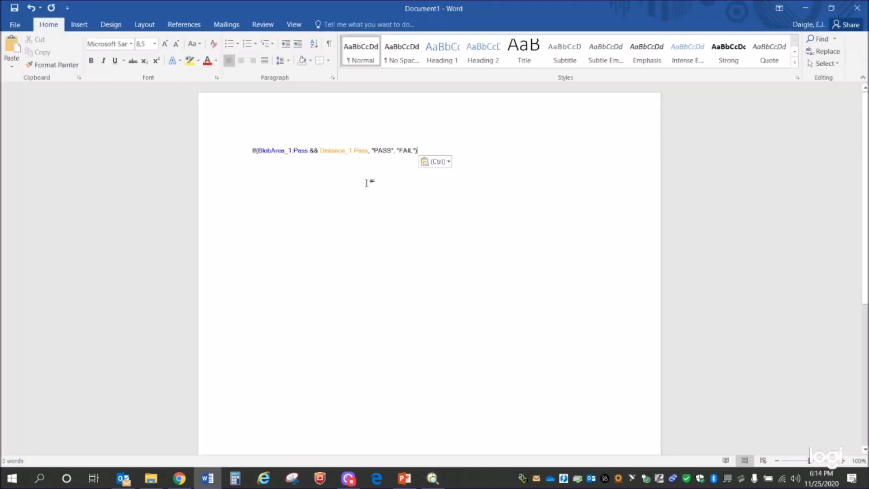
- Set the font size of the pasted expression to 28
drag(444, 145, 196, 138)
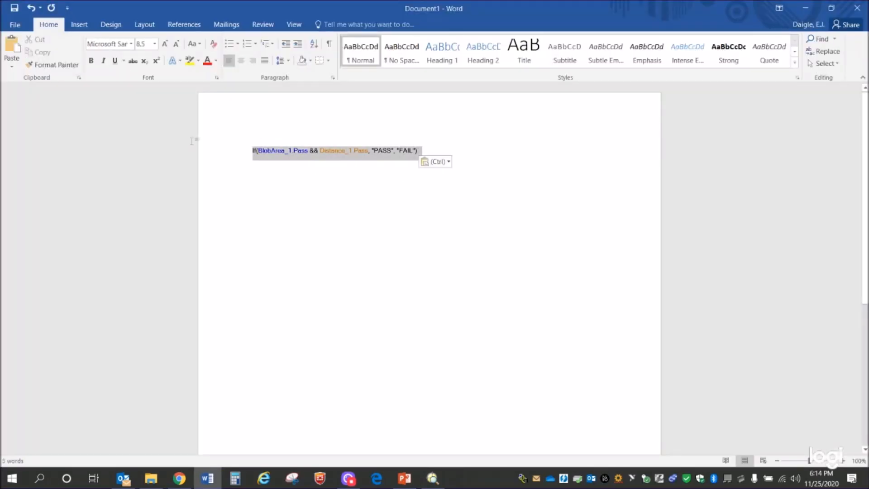
click(155, 44)
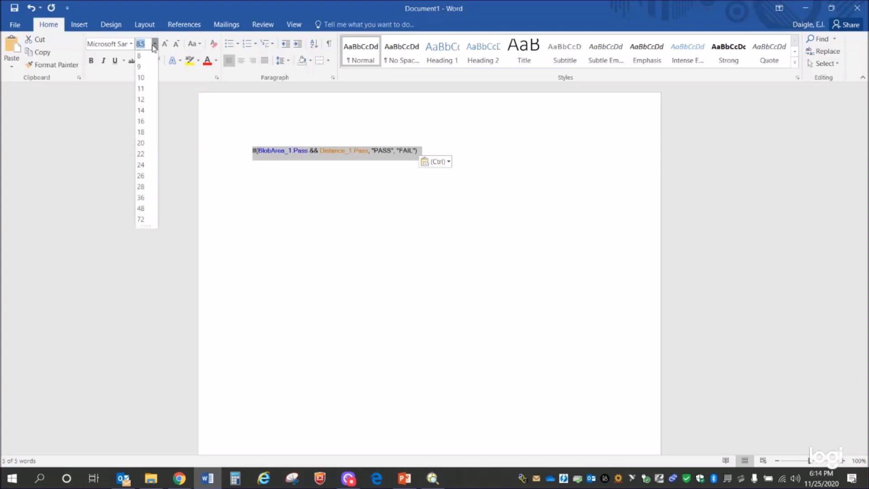
click(141, 187)
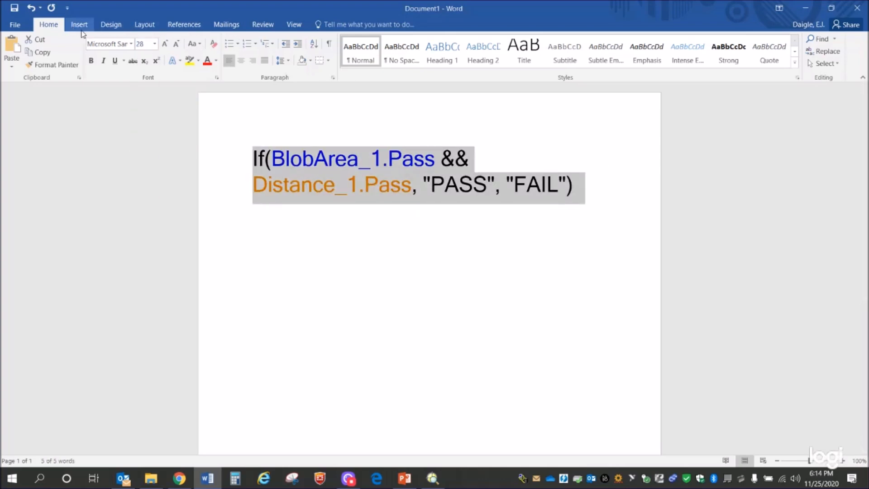
- Change the document's page orientation to landscape and reselect the whole expression
click(145, 26)
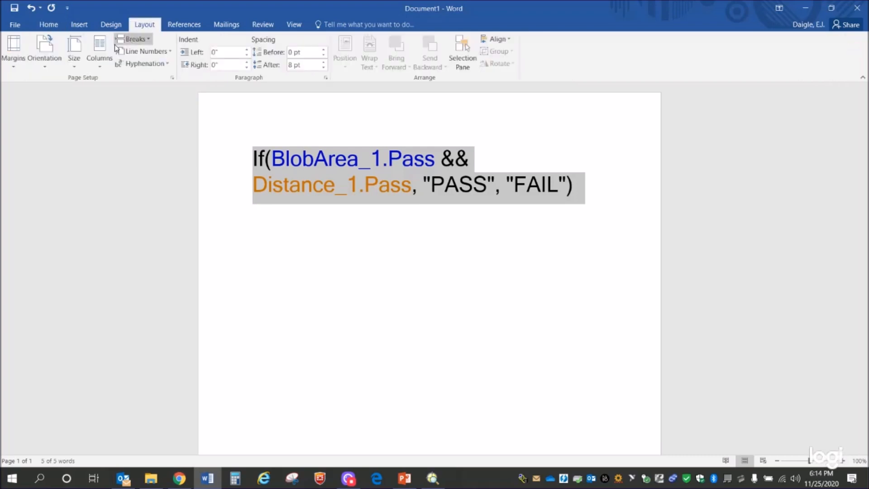
click(45, 50)
click(69, 106)
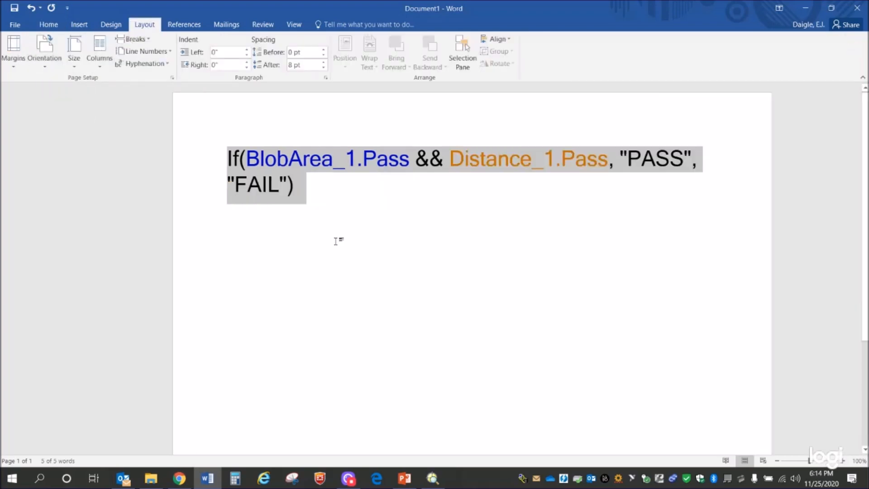
click(281, 193)
triple_click(281, 193)
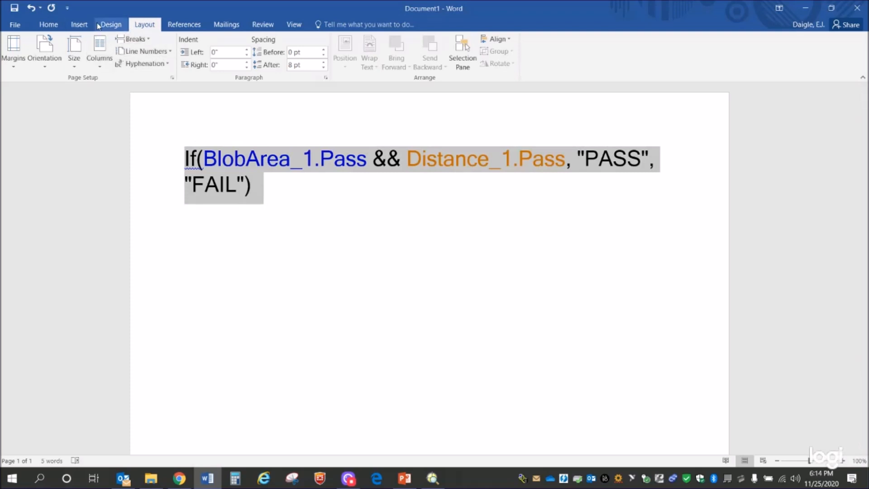
- Set the font size of the If expression in the Word document to 24
click(48, 25)
click(155, 43)
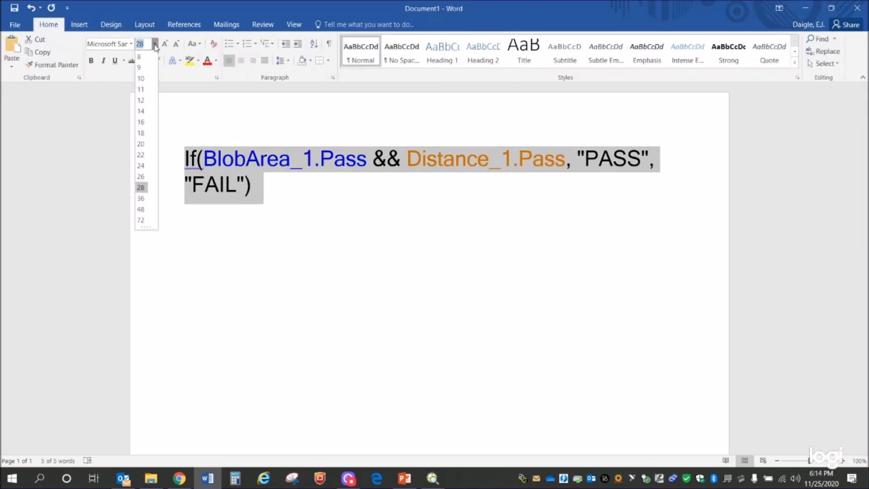
click(142, 172)
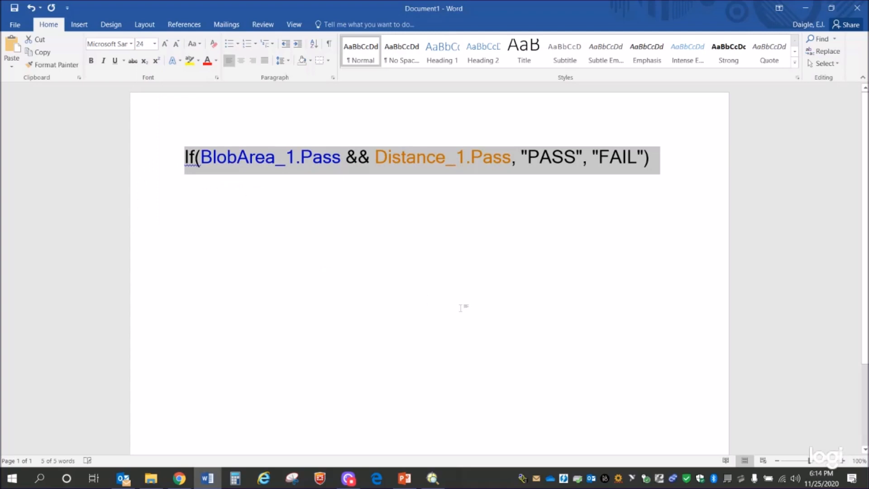
drag(462, 305, 465, 278)
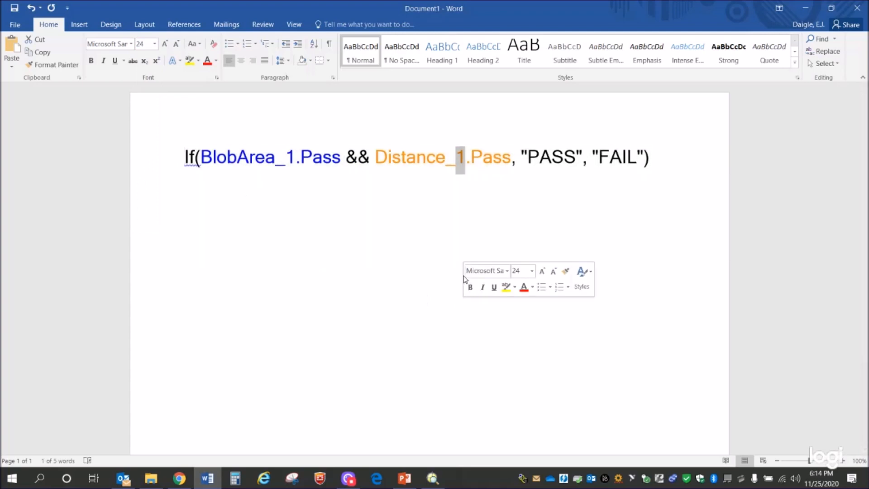
click(304, 227)
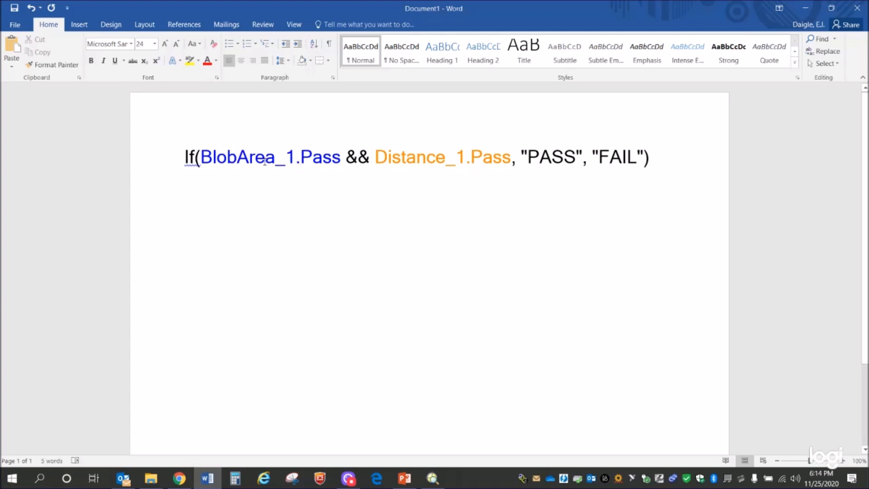
- Close the Word document without saving its changes and return to In-Sight Explorer
click(857, 8)
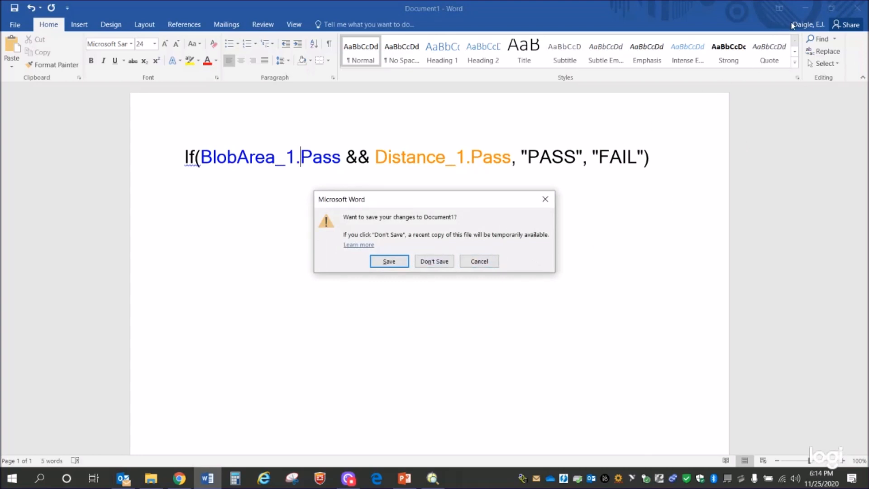
click(515, 162)
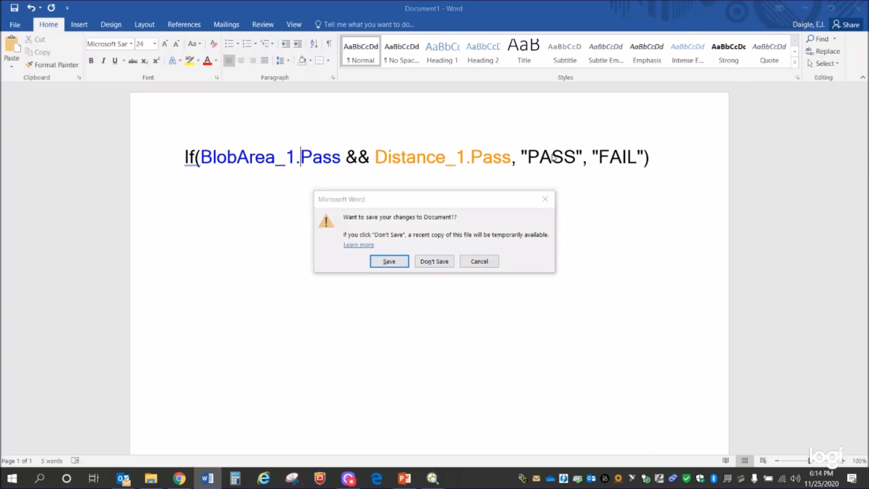
click(462, 265)
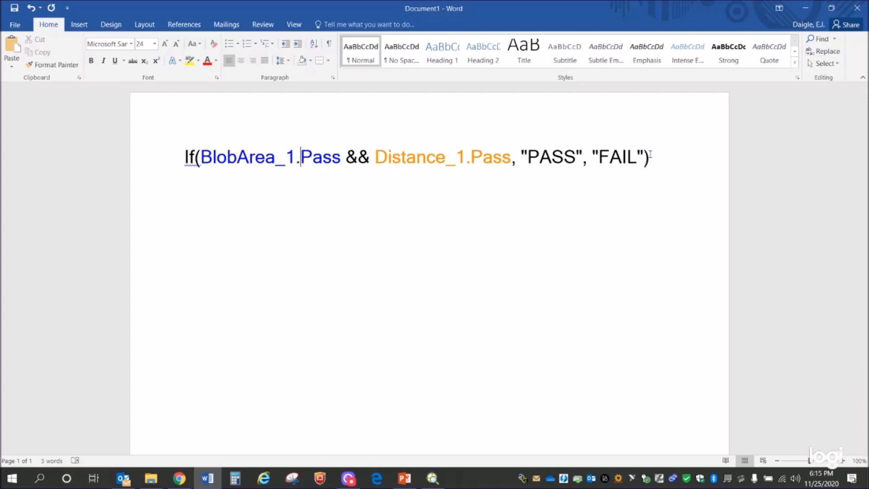
click(857, 8)
click(450, 262)
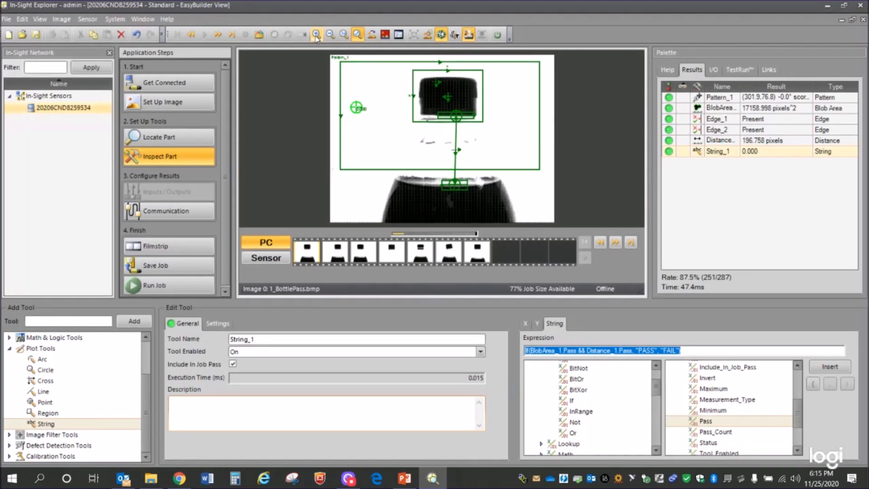
- Apply the expression If(BlobArea_1.Pass && Distance_1.Pass, "PASS", "FAIL") to the String_1 tool
click(703, 351)
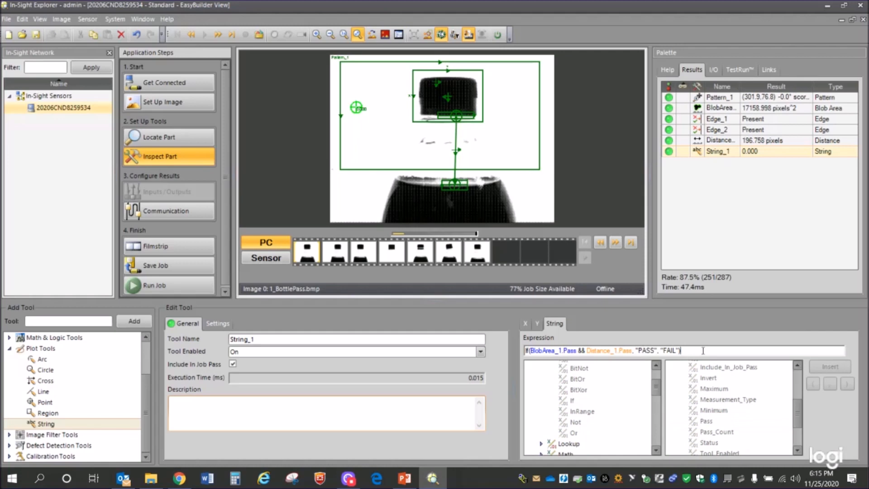
key(Return)
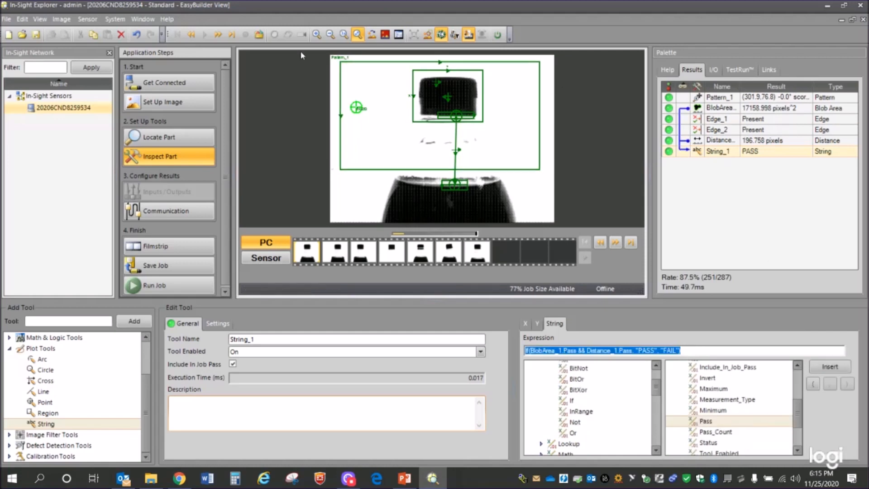
- Set the font size of the String_1 plot text to 48
click(316, 35)
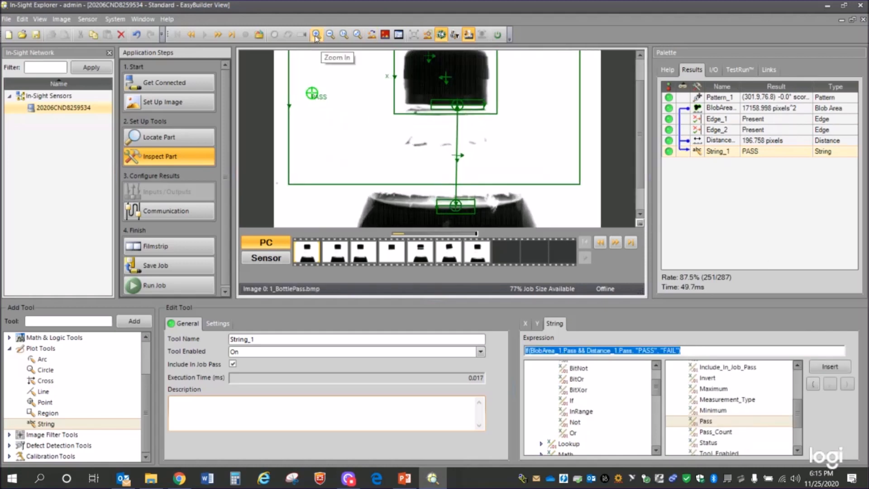
click(316, 38)
click(317, 38)
click(316, 38)
click(316, 38)
click(316, 38)
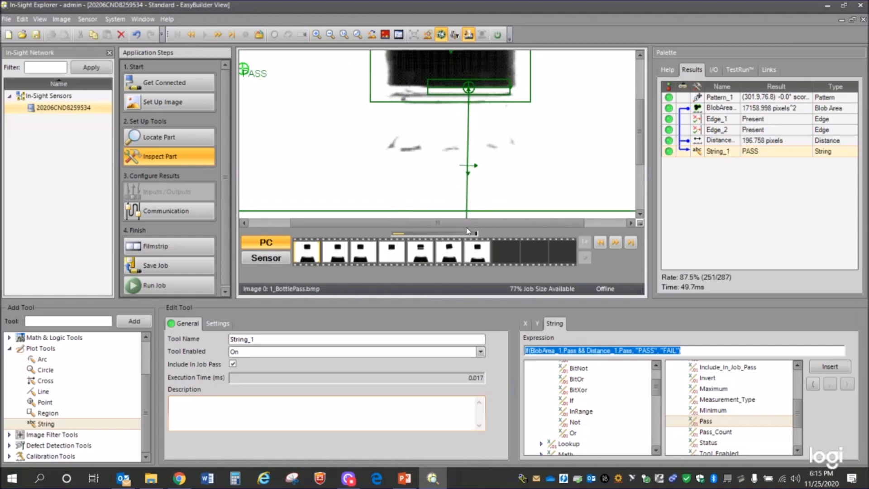
drag(471, 227, 440, 227)
drag(639, 113, 639, 77)
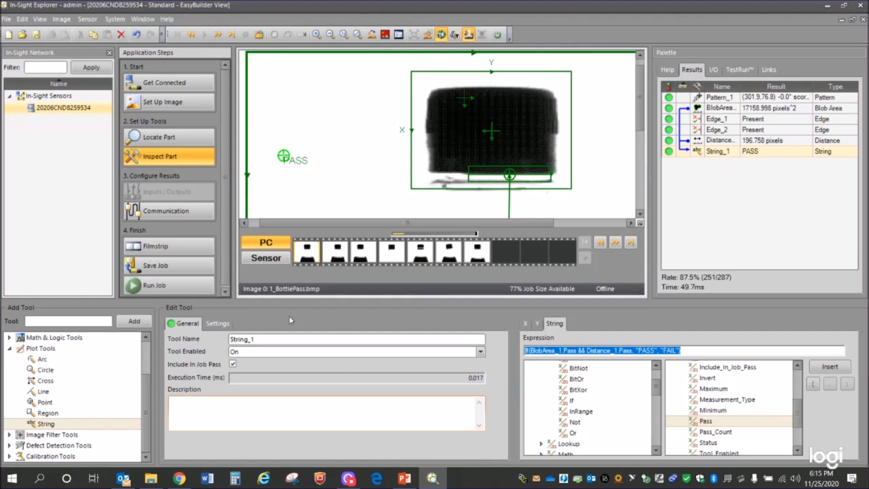
click(222, 325)
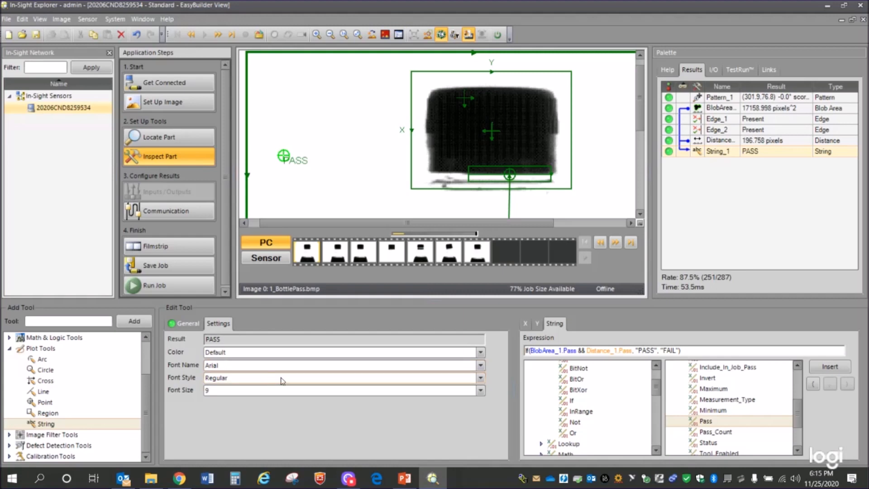
click(480, 390)
scroll(481, 421, down, 1)
scroll(480, 419, down, 3)
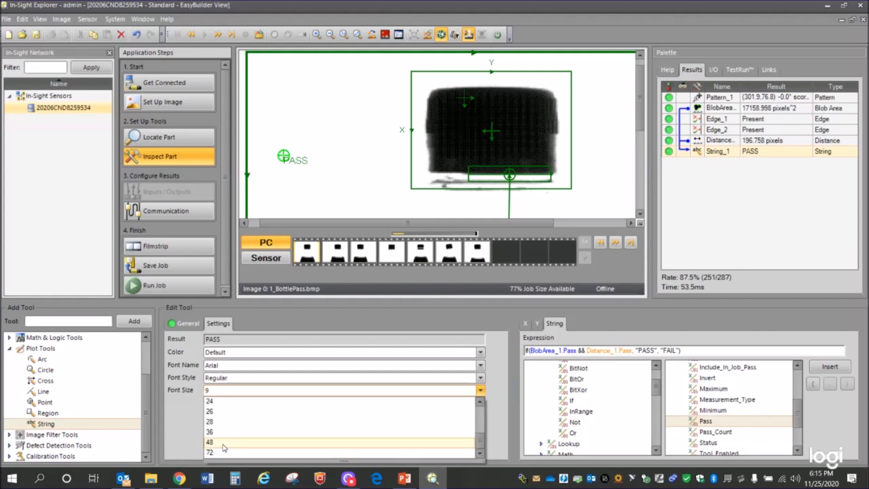
click(223, 443)
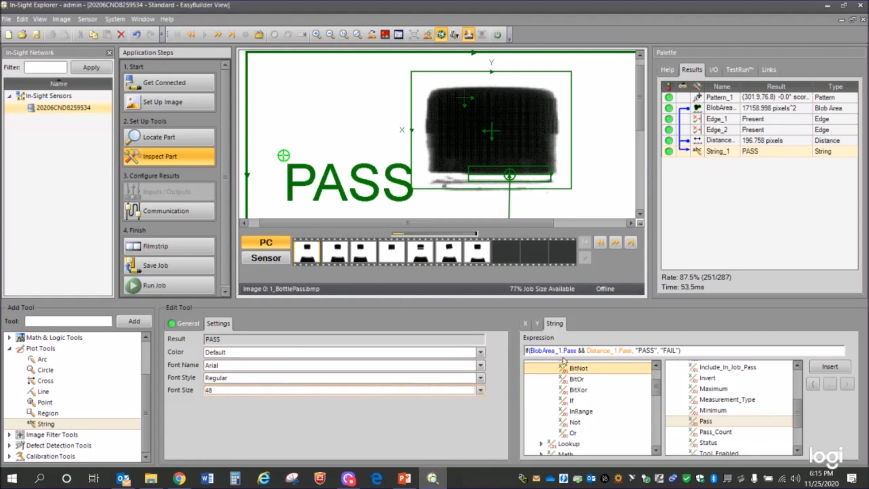
- Try Y positions of 125 and 120 for the String_1 plot text
click(537, 324)
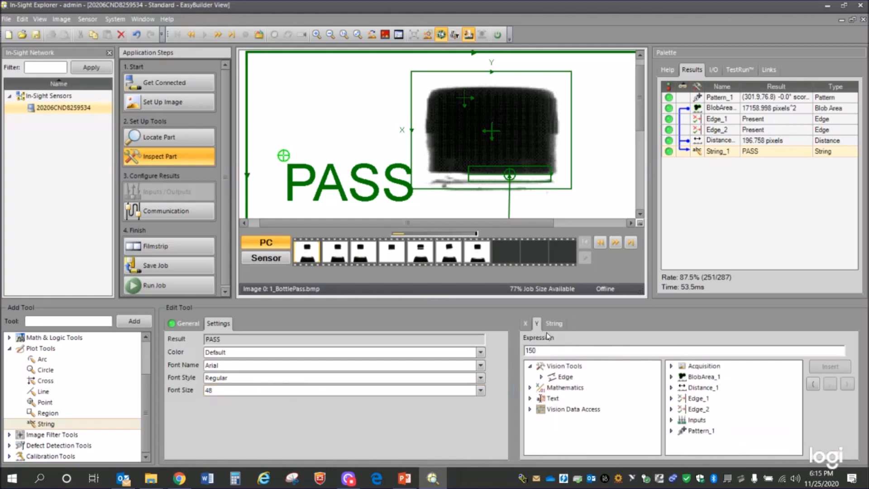
drag(539, 351, 512, 355)
text(125)
key(Return)
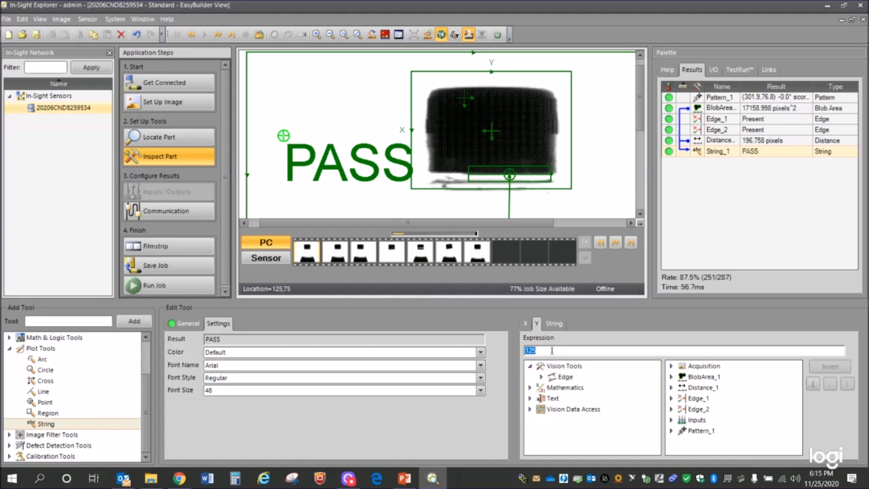
text(120)
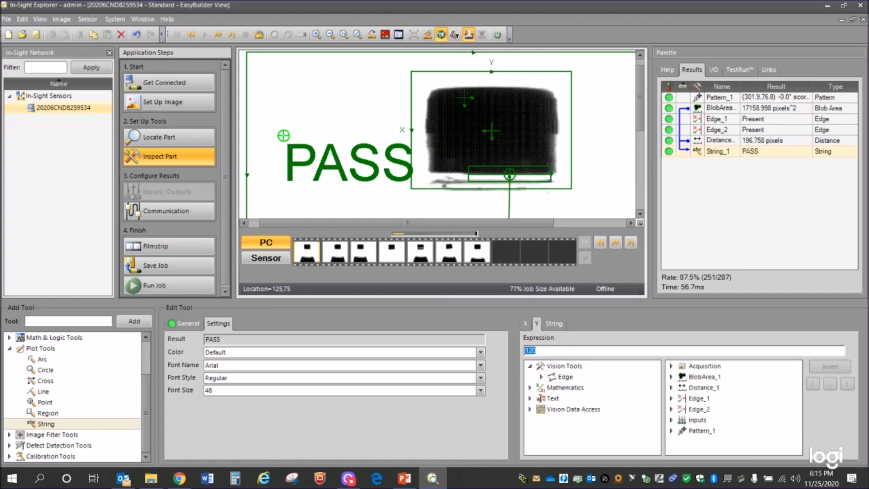
key(Return)
- Position the String_1 plot text at X 50 and Y 100
click(526, 324)
text(50)
key(Return)
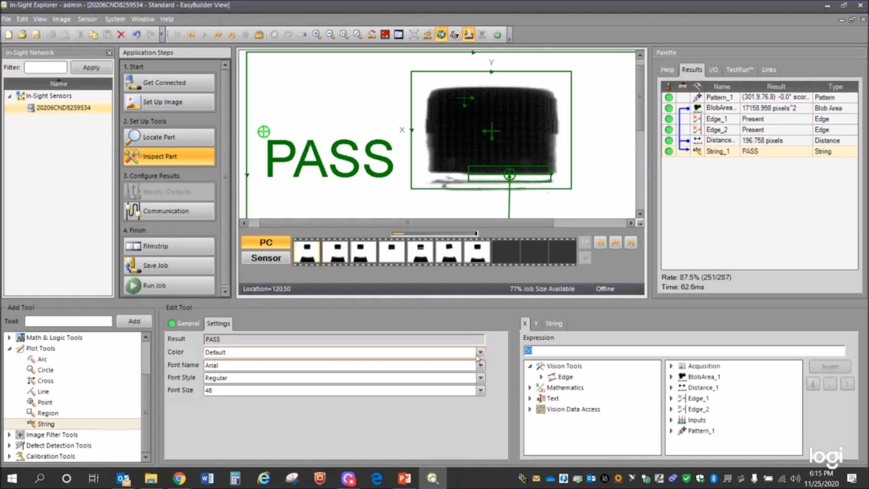
click(536, 324)
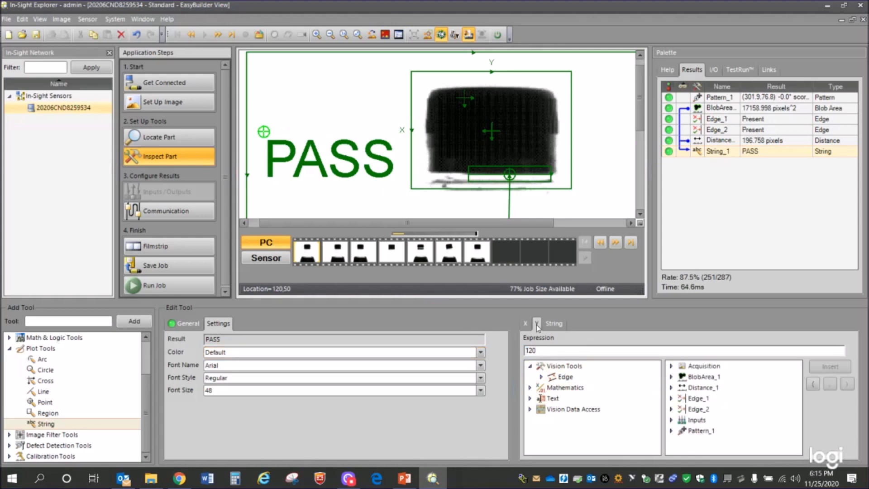
text(100)
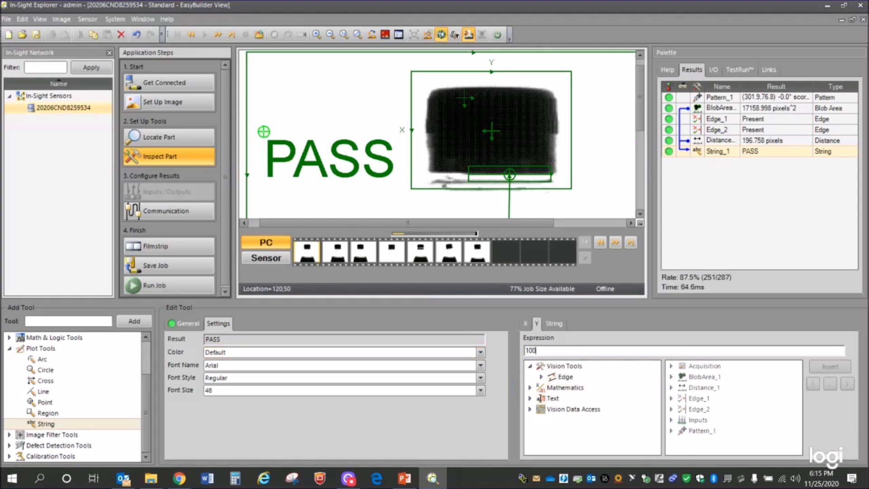
key(Return)
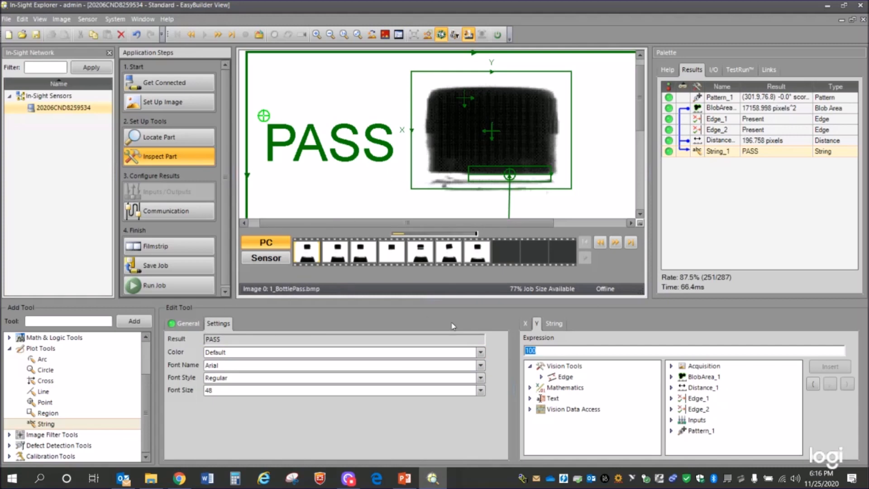
- Play through the filmstrip's bottle images to check the pass/fail text against each image's tool results
click(556, 324)
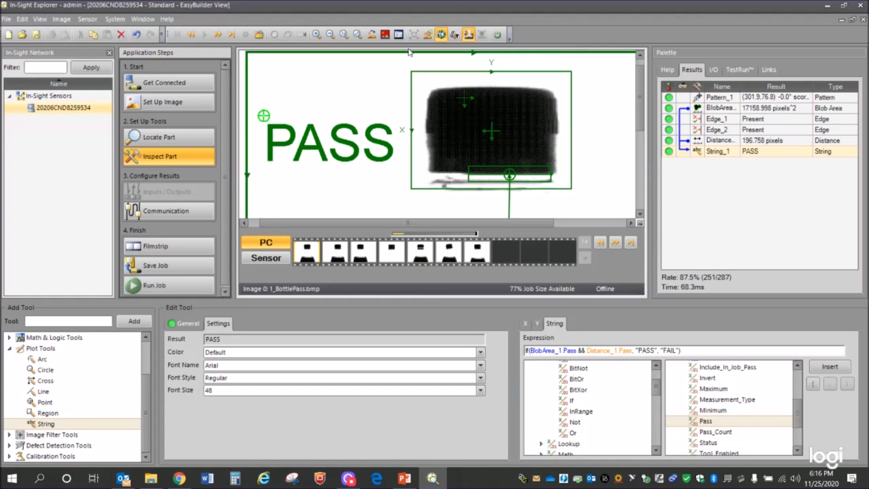
click(332, 35)
click(333, 35)
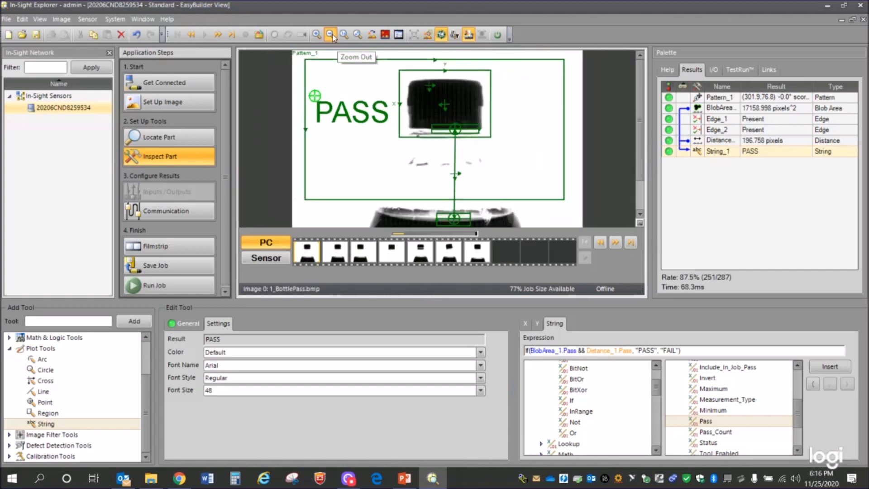
click(333, 35)
click(616, 245)
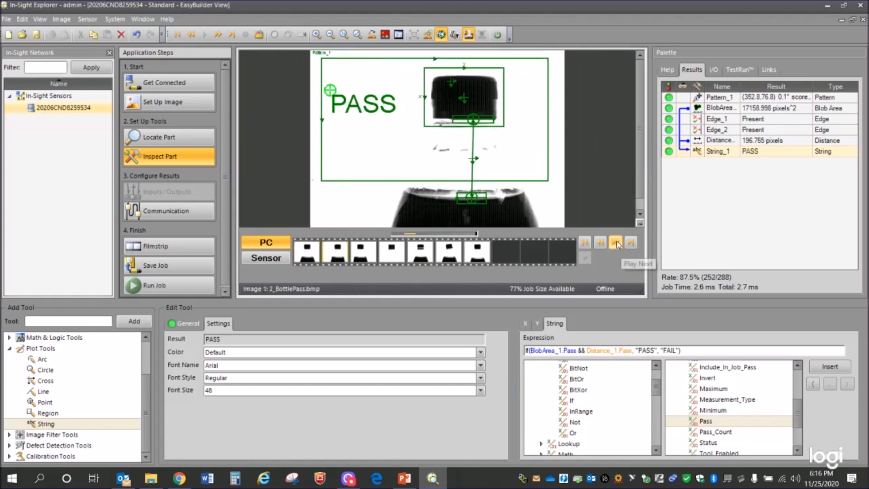
click(617, 245)
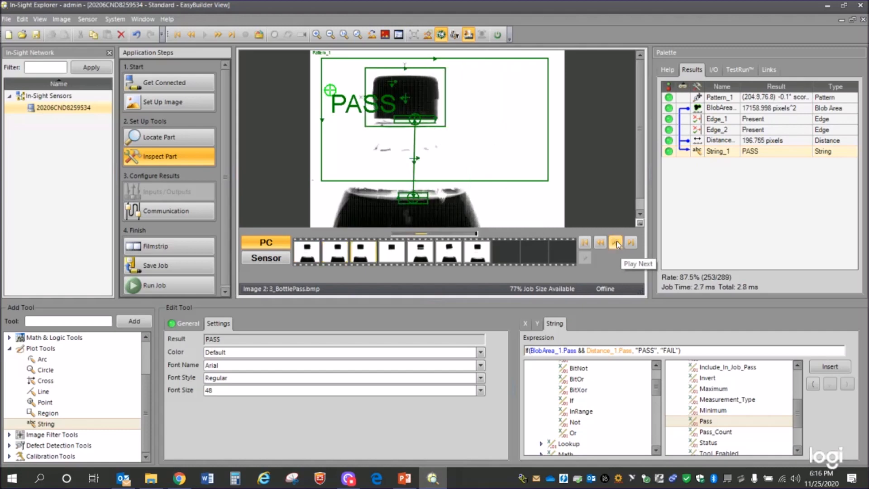
click(617, 245)
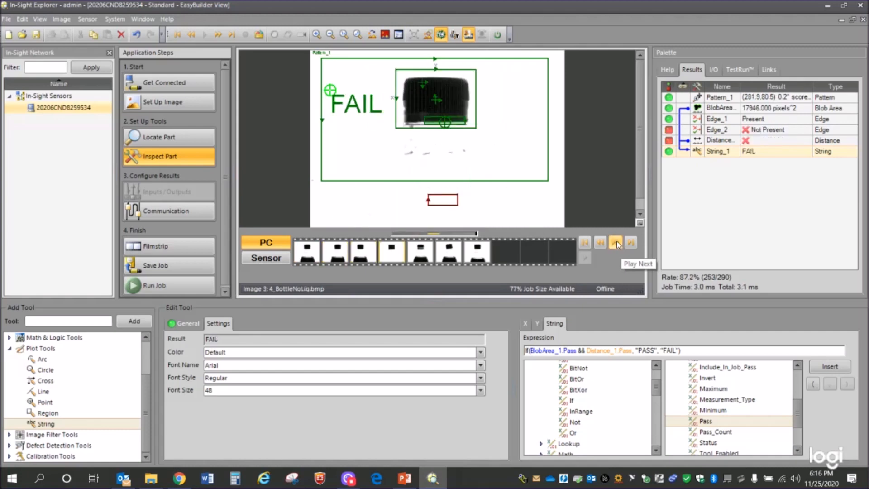
click(616, 245)
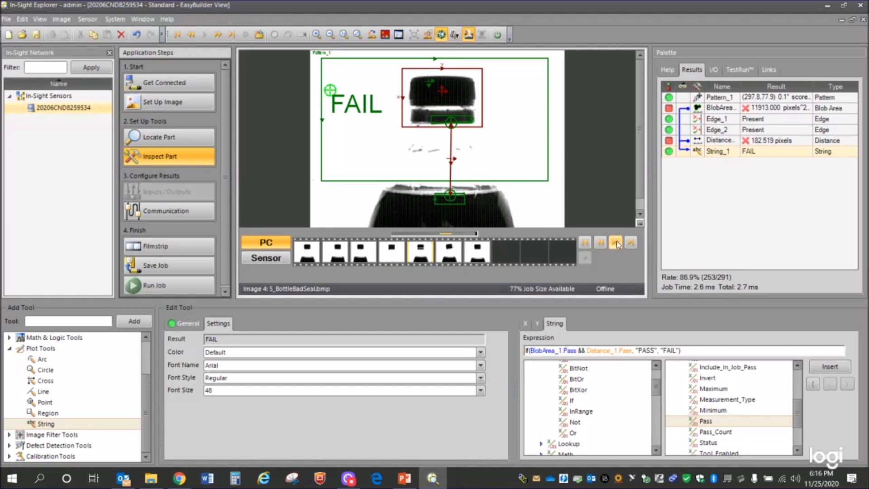
click(616, 244)
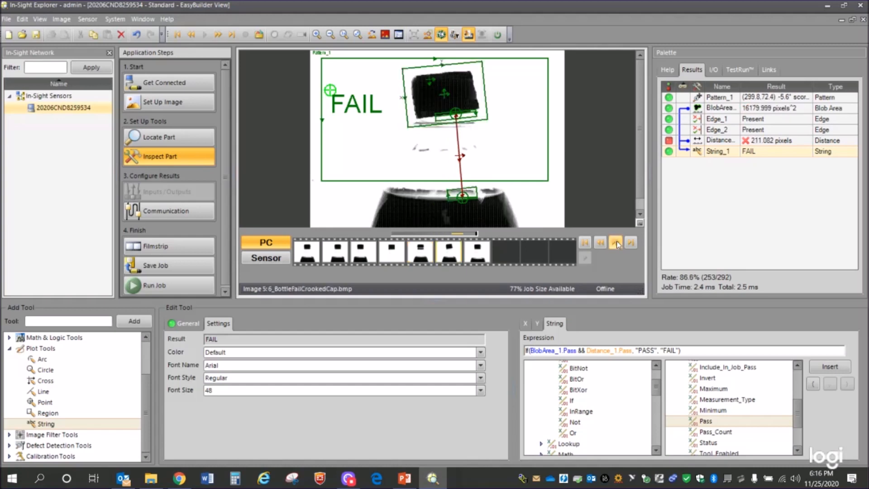
click(616, 244)
click(617, 244)
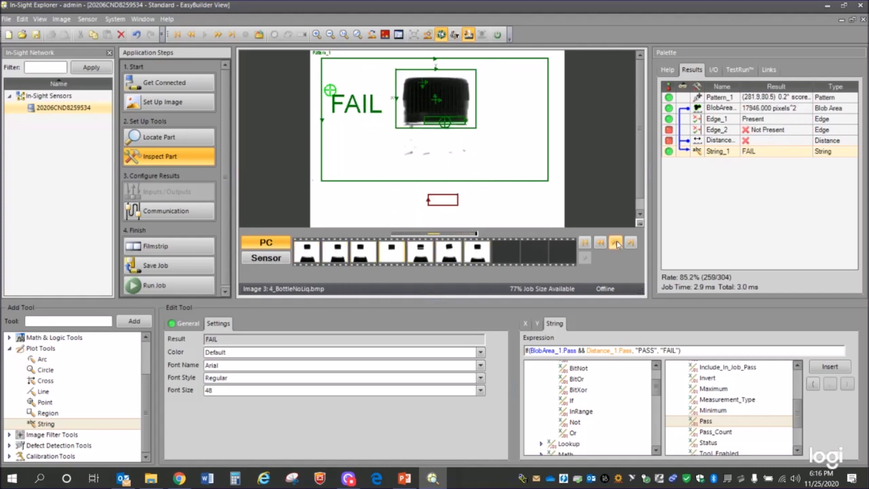
click(618, 244)
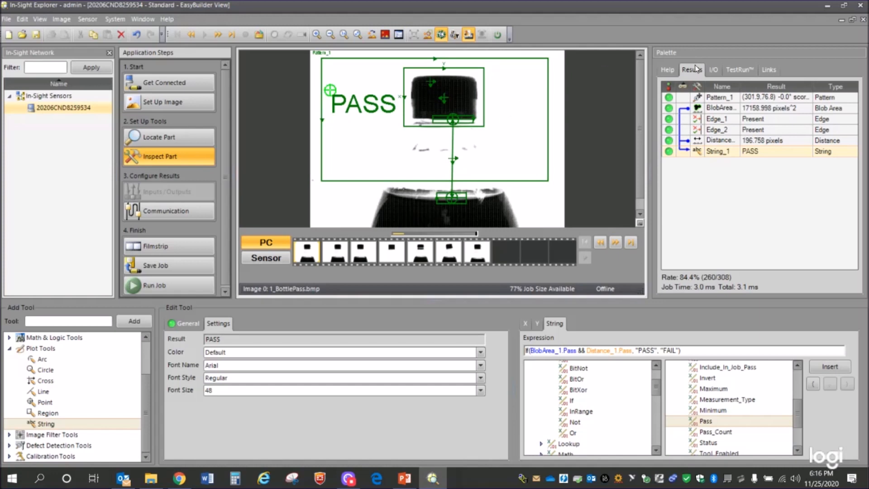
- Save the job as Bottle Inspection in the Bottles folder on the desktop
click(5, 22)
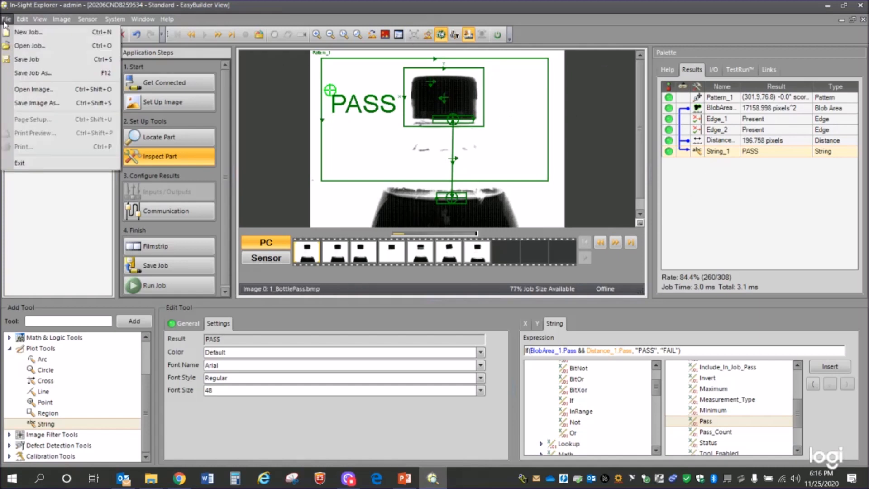
click(28, 74)
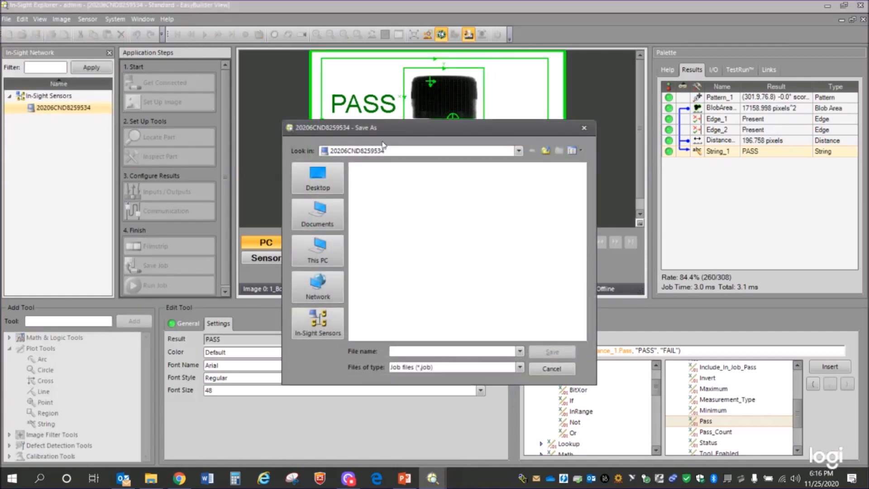
click(417, 352)
click(317, 179)
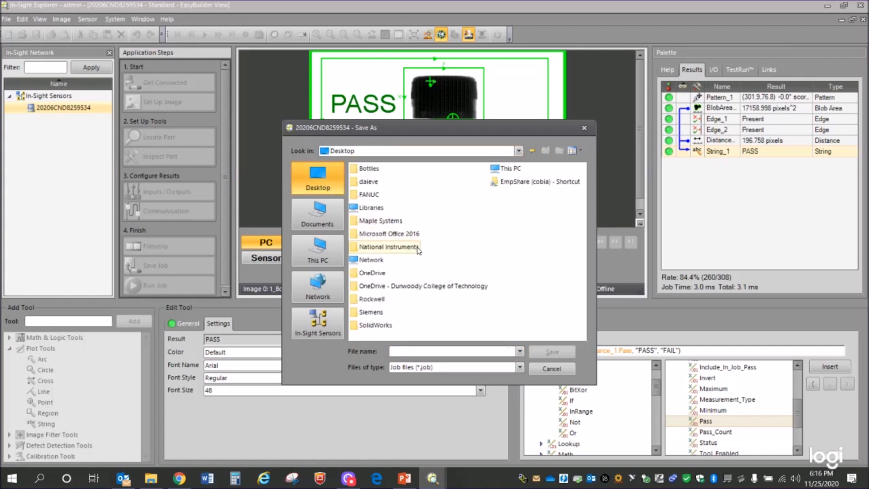
double_click(369, 169)
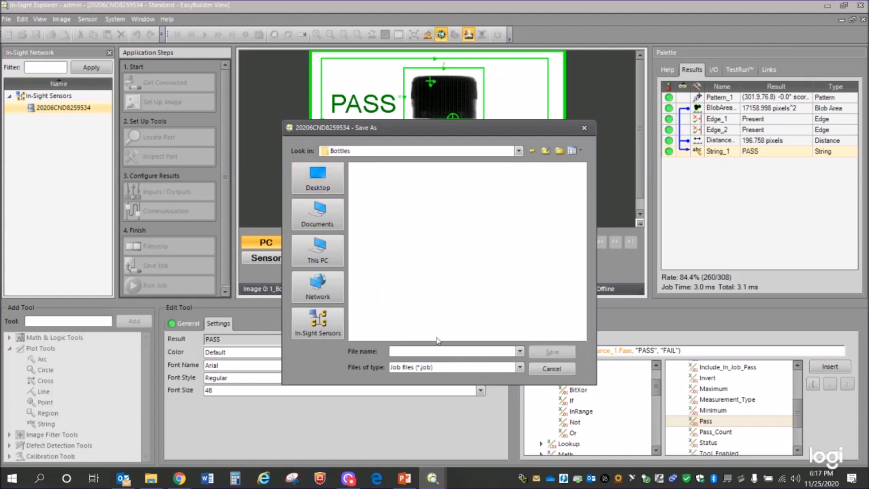
text(B)
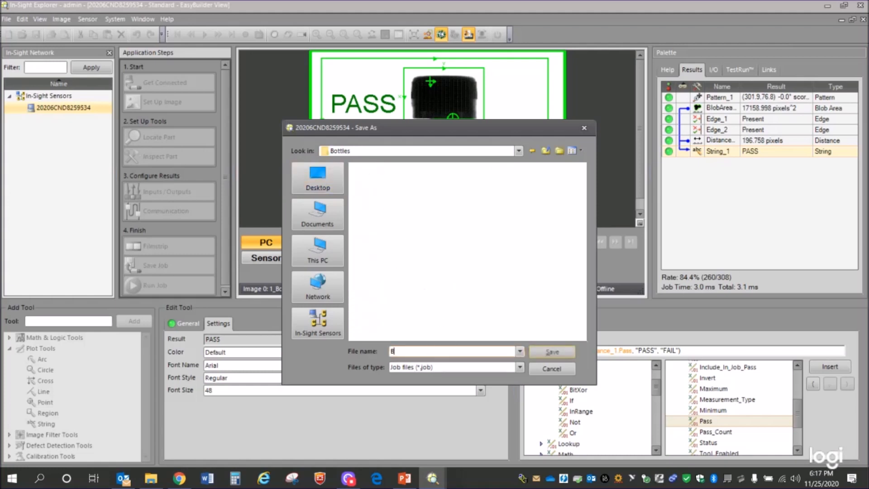
text(ottle Inspection)
click(547, 353)
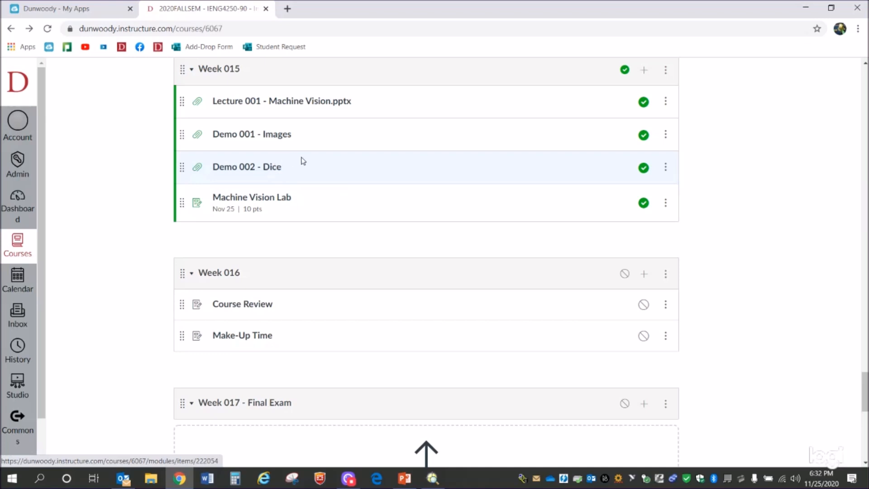
- Download Dice.zip from the Week 015 item Demo 002 - Dice and open the archive
scroll(608, 336, up, 2)
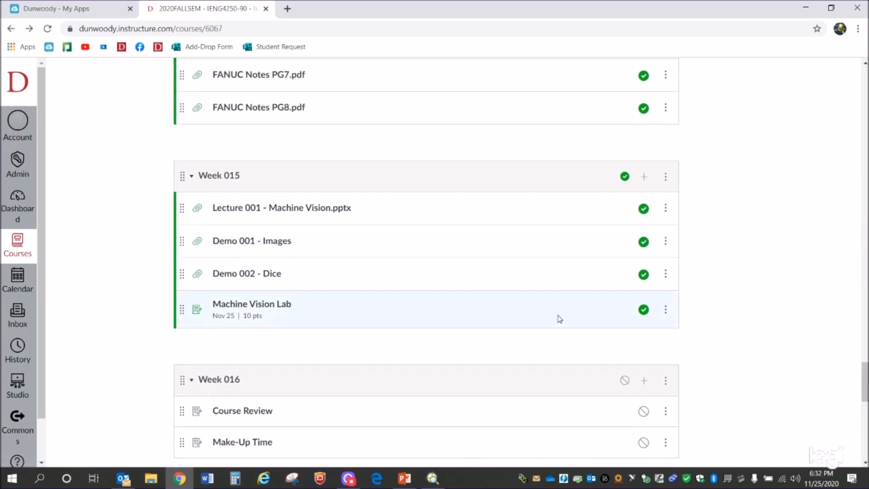
click(265, 274)
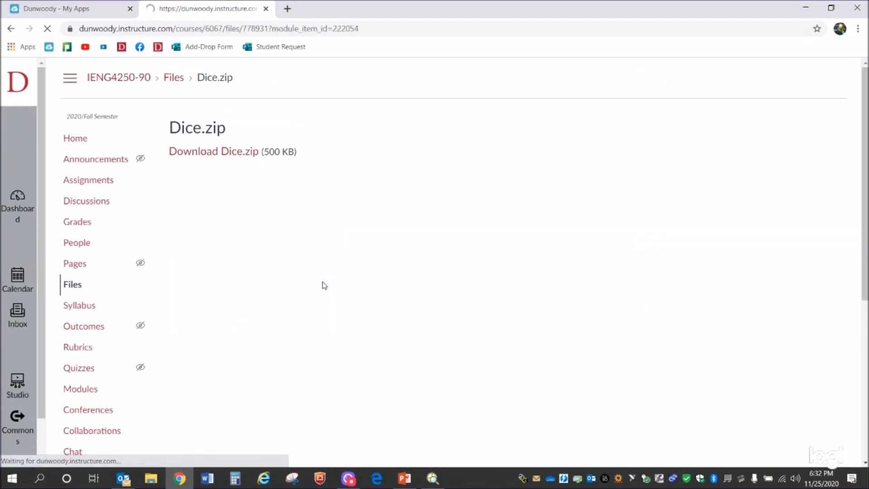
click(226, 154)
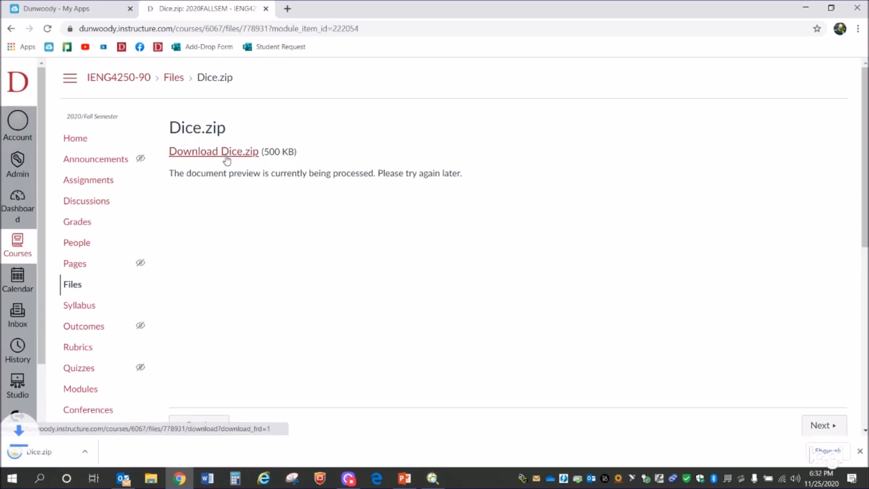
click(45, 455)
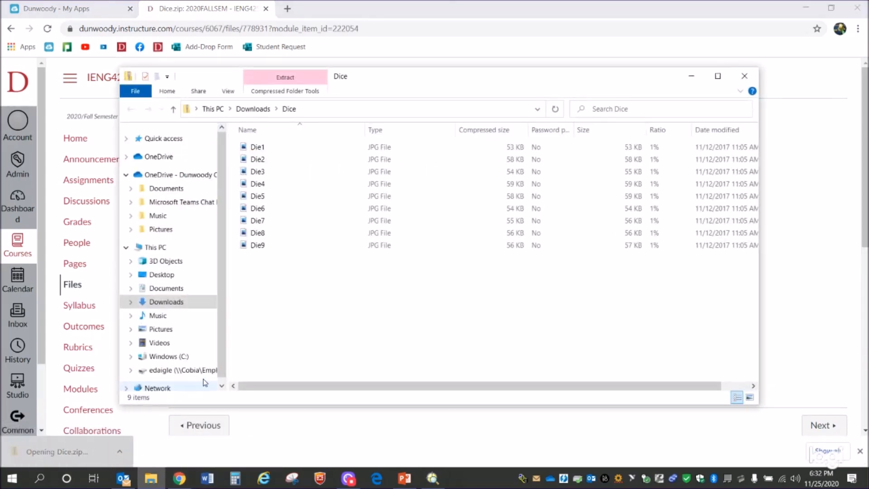
- Copy all the die images, Die1 through Die9, from the Dice archive
click(266, 150)
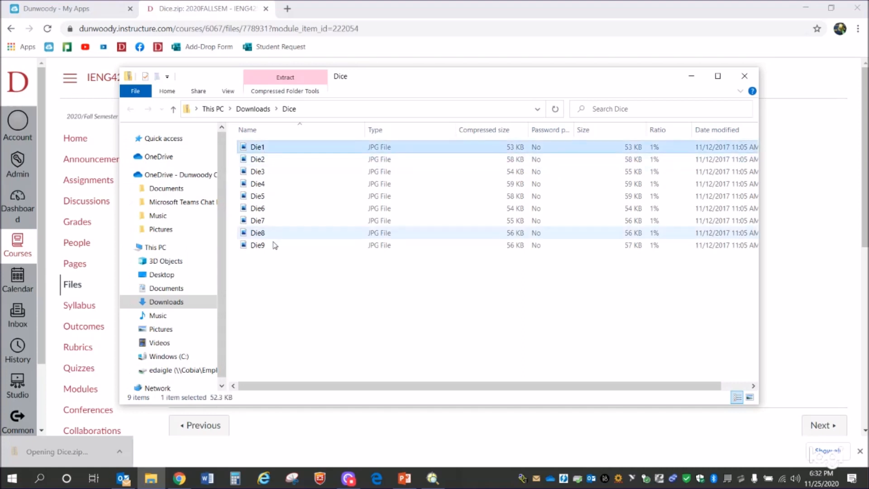
shift+click(265, 247)
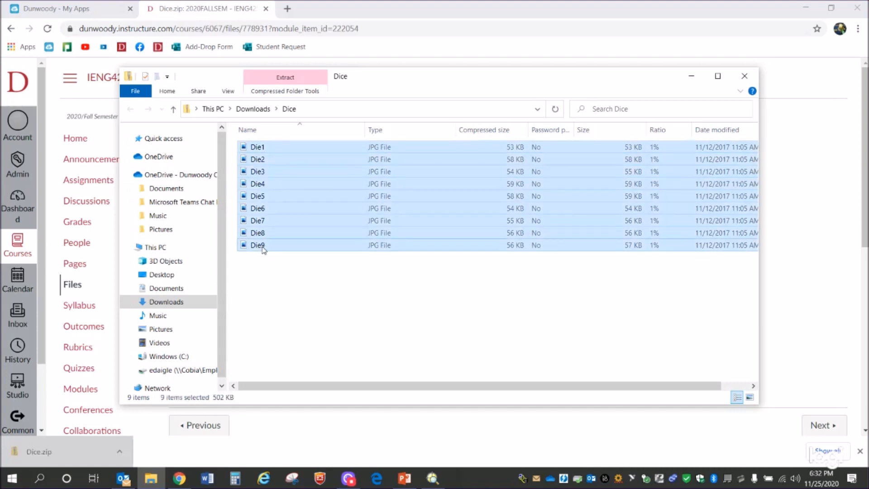
right_click(264, 248)
click(289, 285)
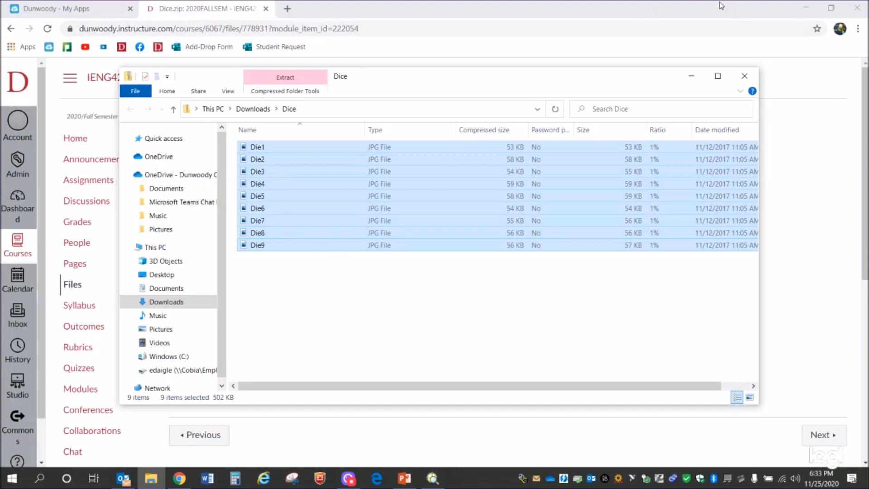
- Clear the open windows away and create a new folder named Dice on the desktop
click(691, 76)
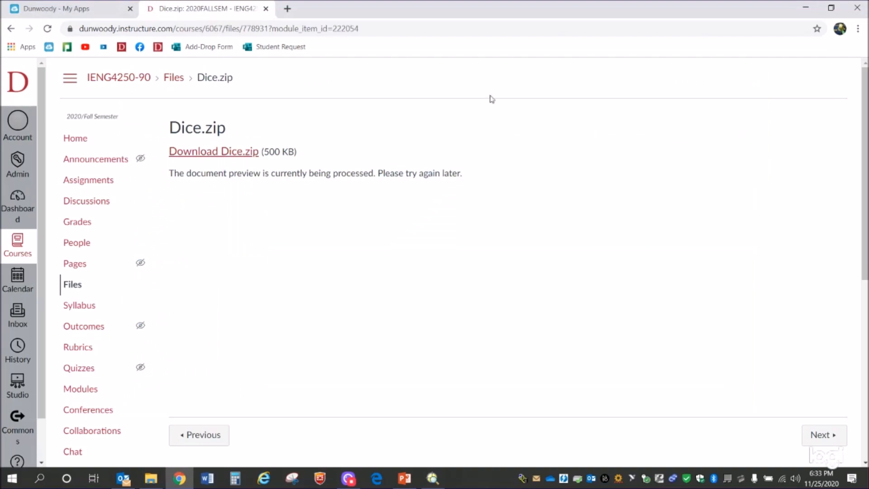
click(804, 13)
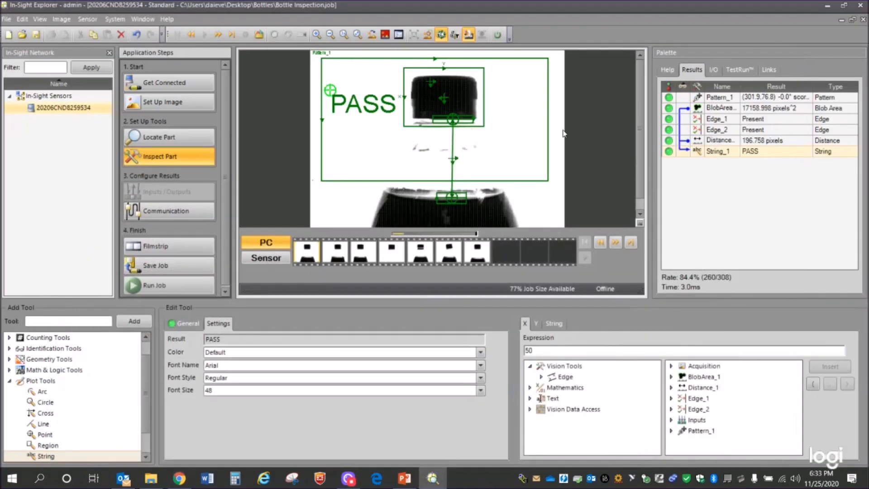
click(831, 7)
right_click(190, 148)
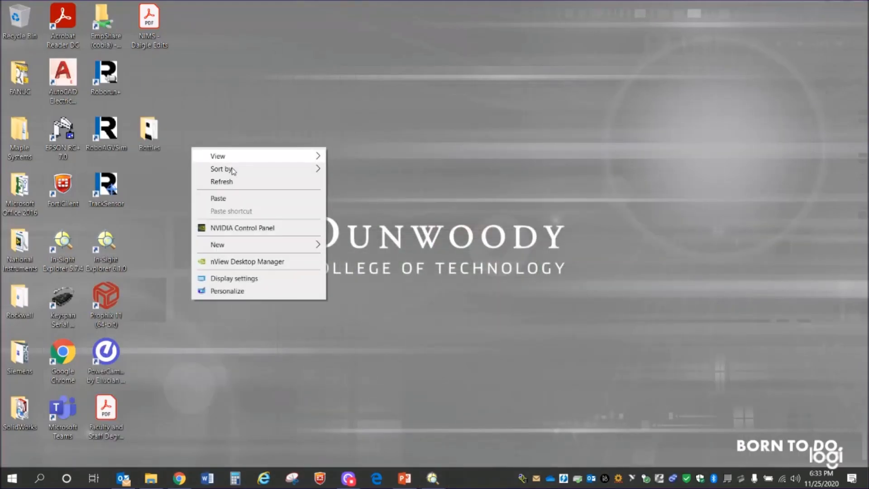
mouse_move(253, 251)
click(378, 246)
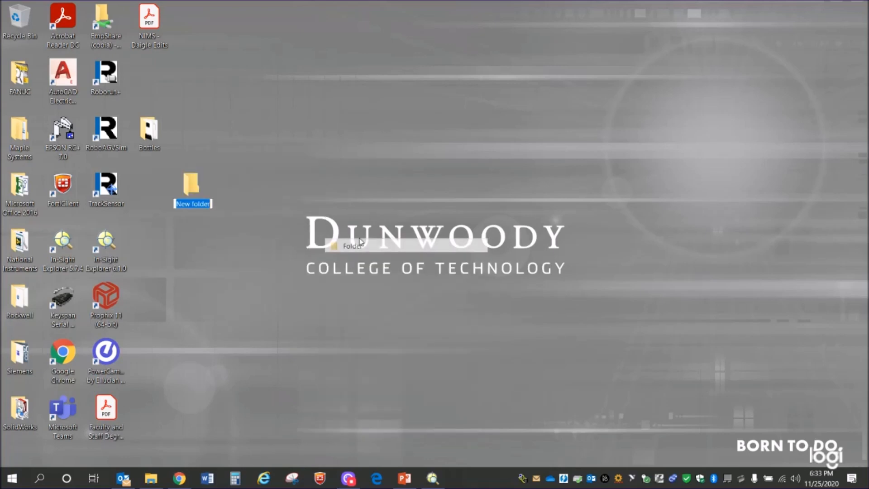
text(Dice)
key(Return)
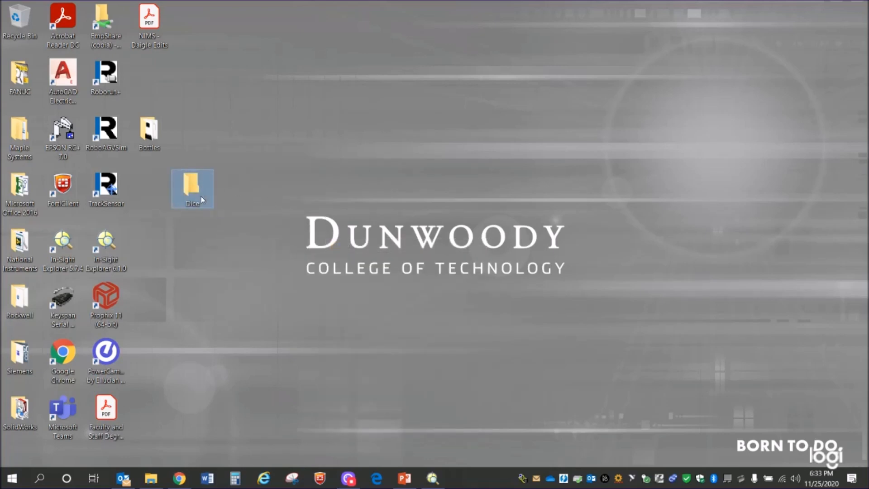
- Paste the copied die images into the Dice folder and place the folder below Bottles on the desktop
double_click(199, 193)
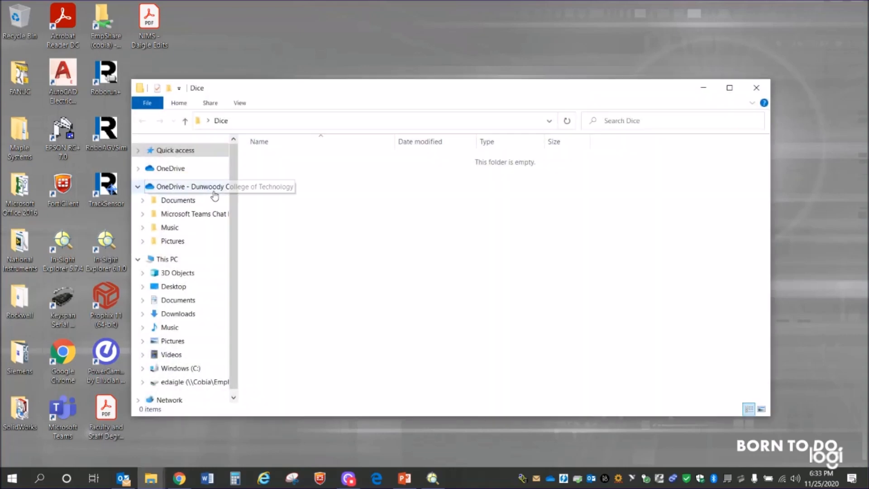
click(756, 88)
drag(191, 186, 168, 181)
- Examine the die images in the desktop Dice folder and close it again
double_click(147, 186)
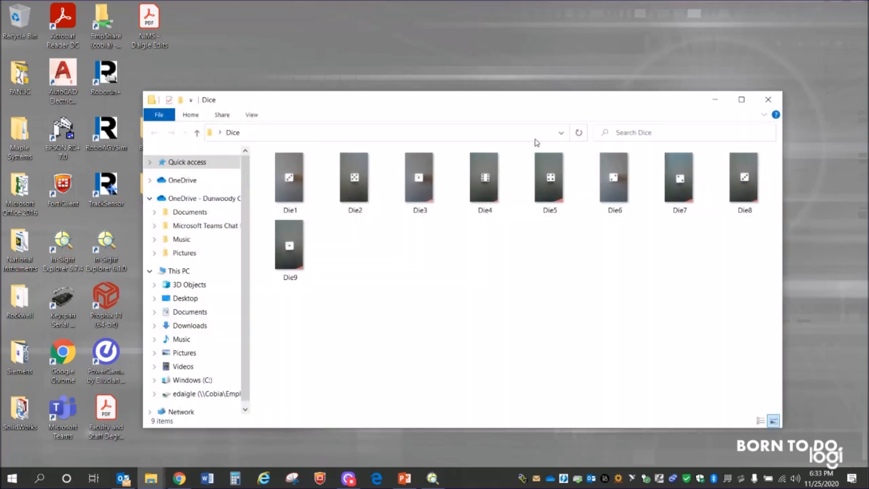
click(768, 101)
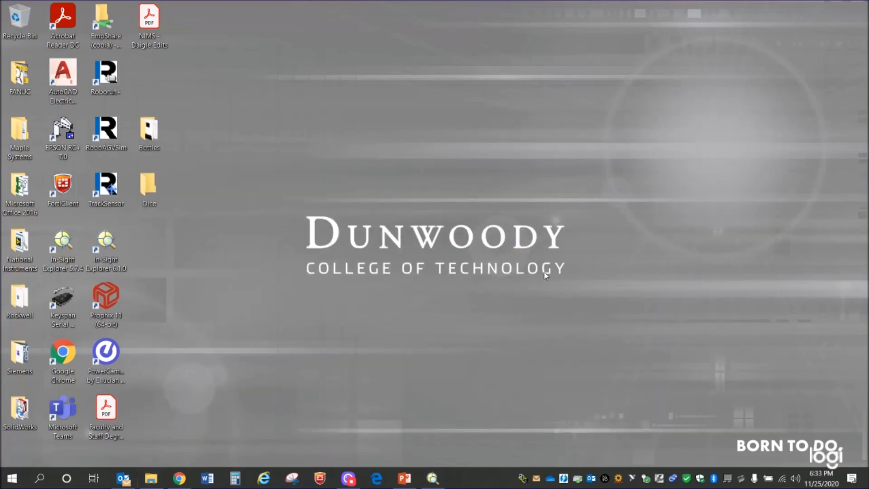
double_click(151, 196)
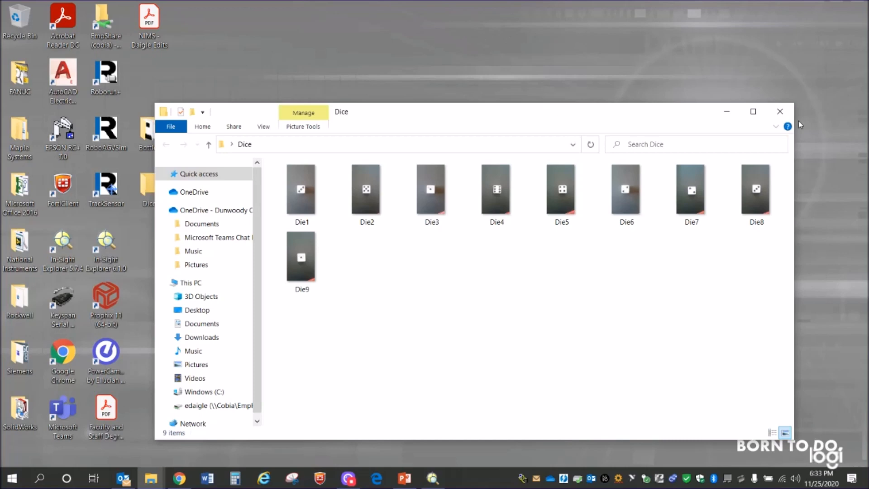
click(786, 112)
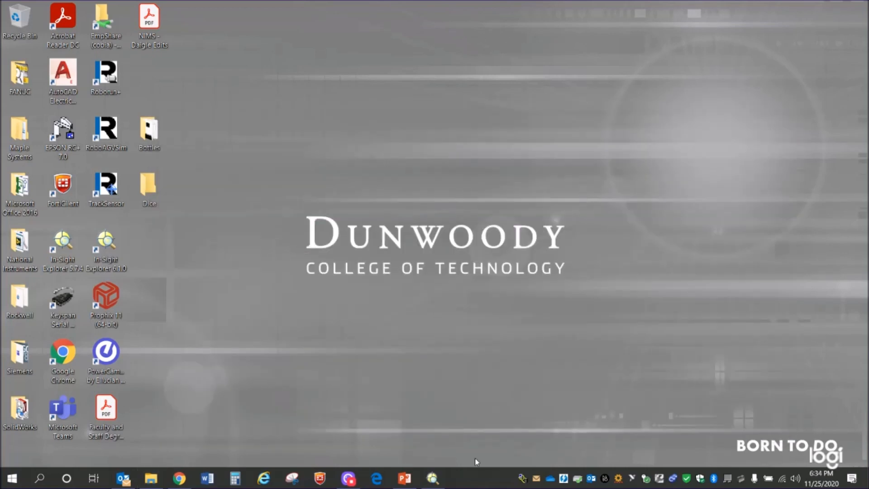
- Switch to In-Sight Explorer and choose Standard as the emulator model in the connection settings
click(433, 478)
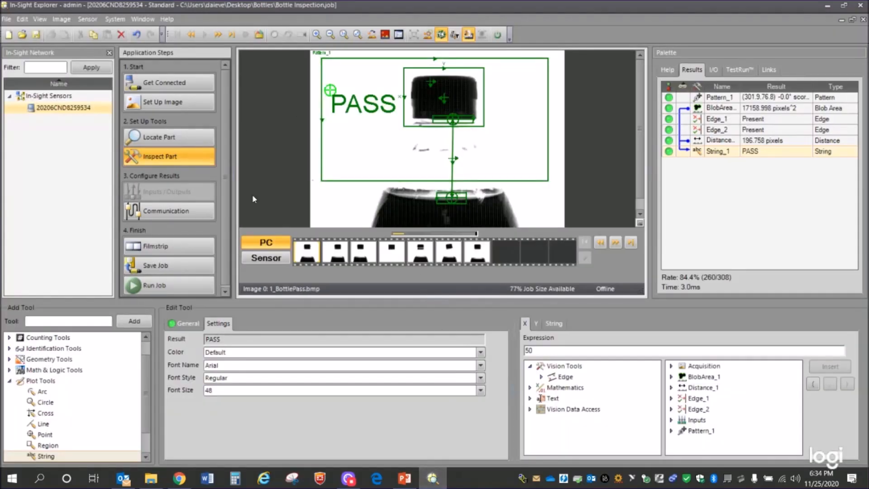
click(168, 82)
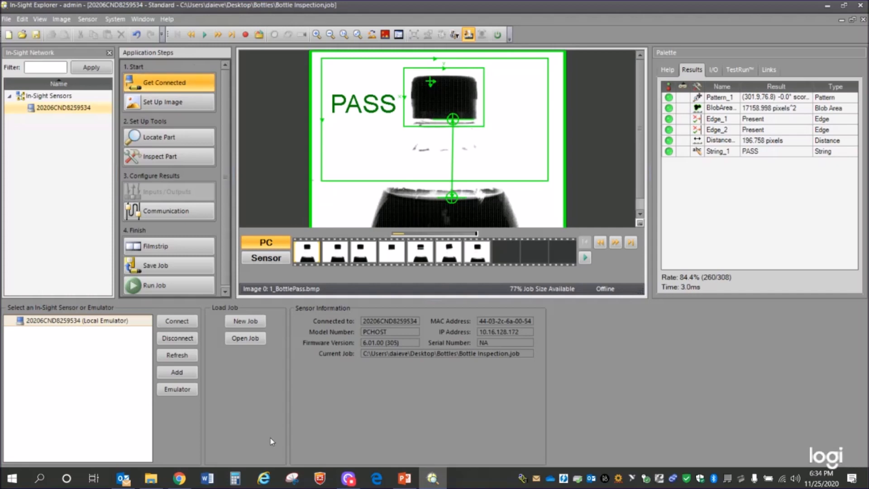
click(174, 391)
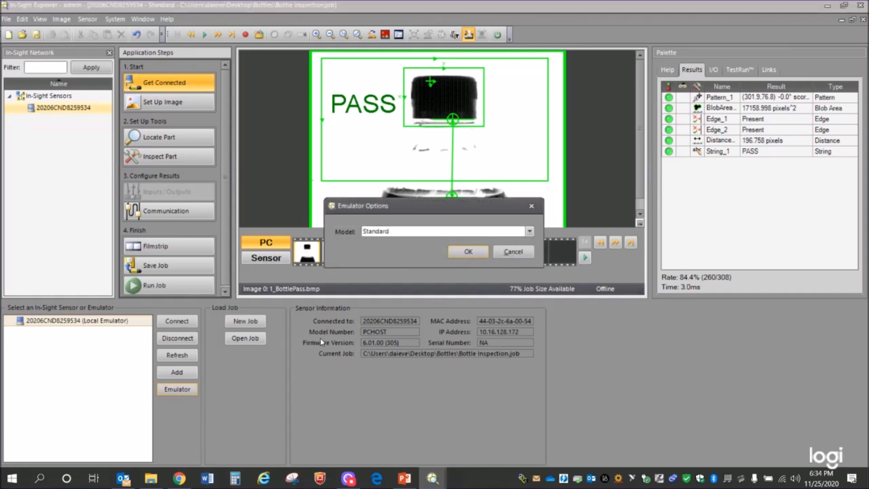
click(530, 231)
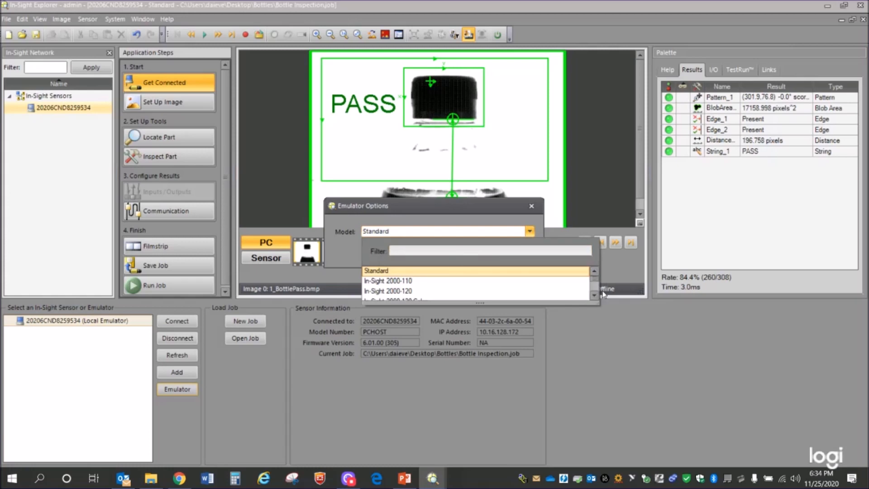
click(396, 271)
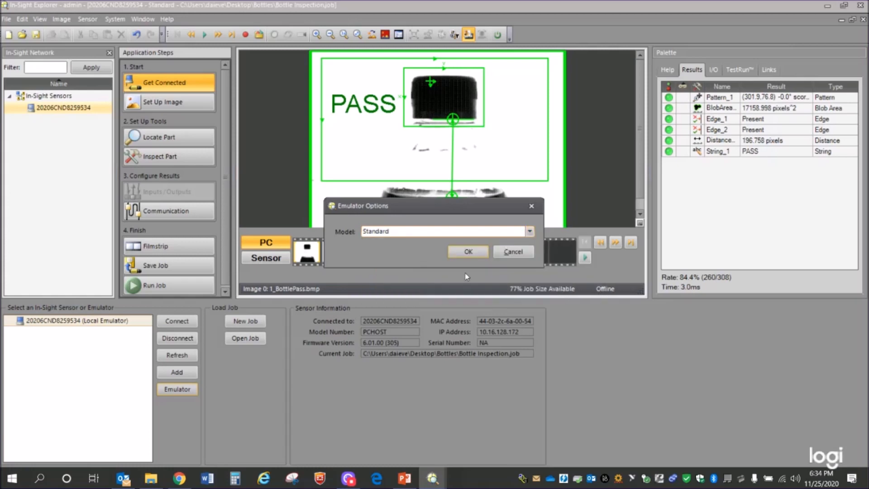
click(479, 252)
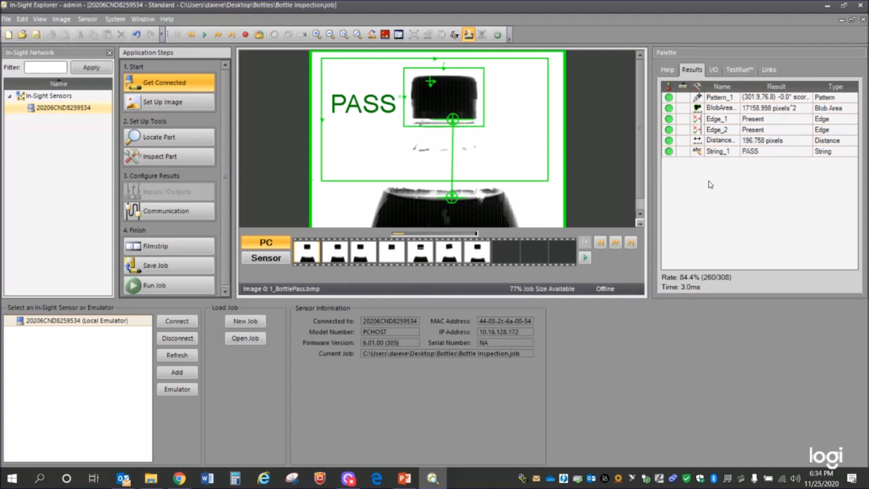
- Start a new job, clearing all data from the current one, and confirm the emulator model again
click(9, 35)
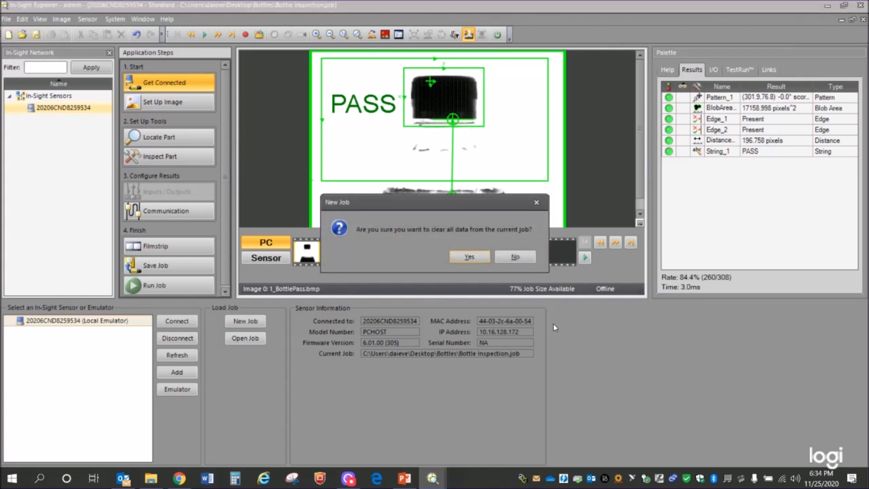
click(475, 257)
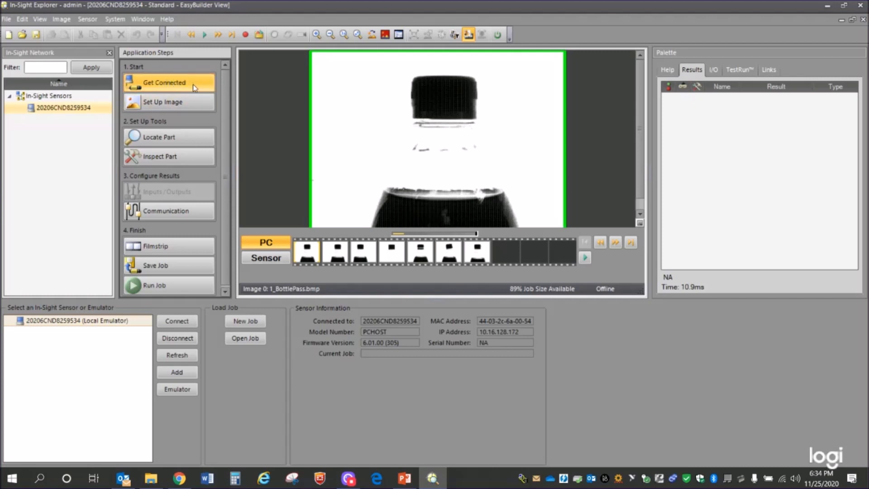
click(177, 393)
click(465, 253)
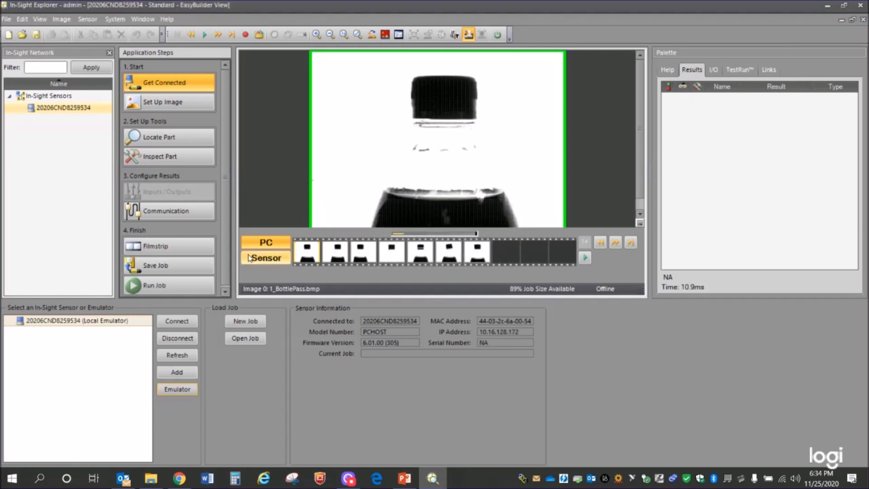
- Load the images from the desktop Dice folder into the job as the playback folder
click(183, 103)
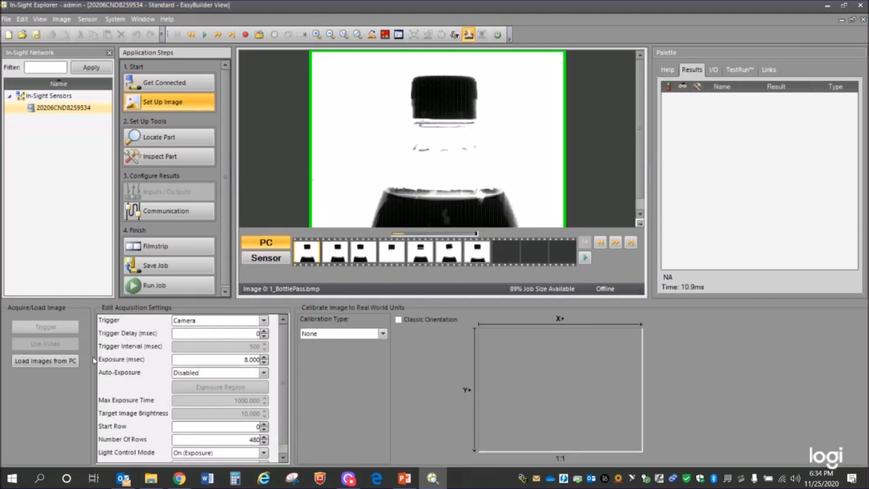
click(58, 362)
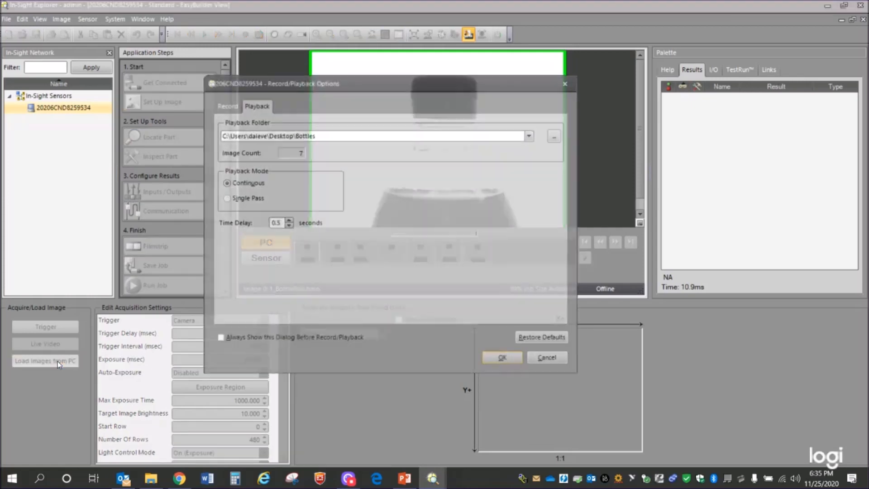
click(556, 136)
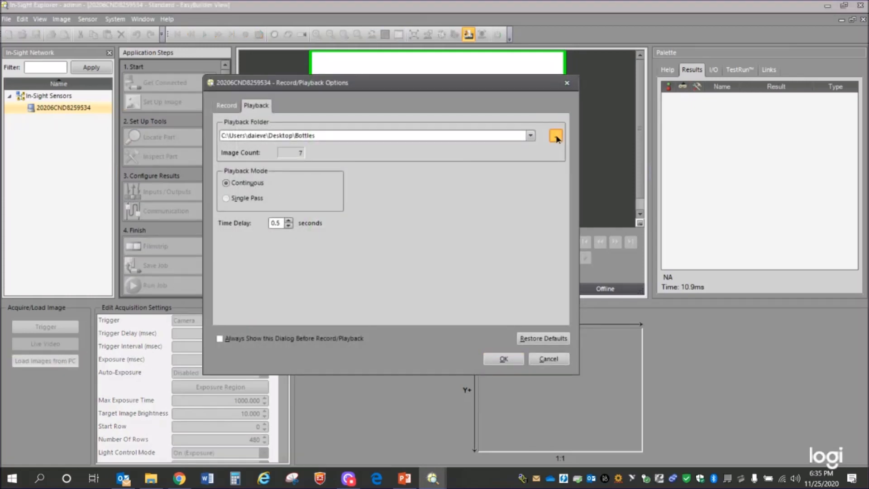
click(404, 287)
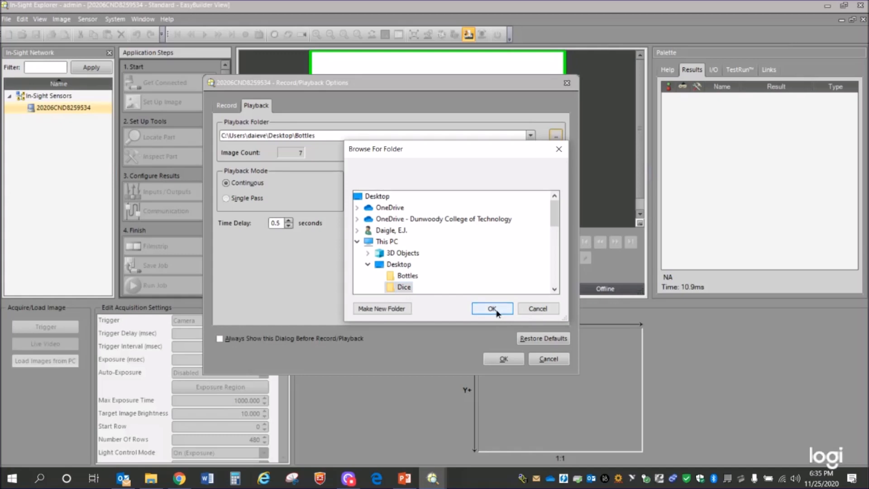
click(493, 308)
click(504, 359)
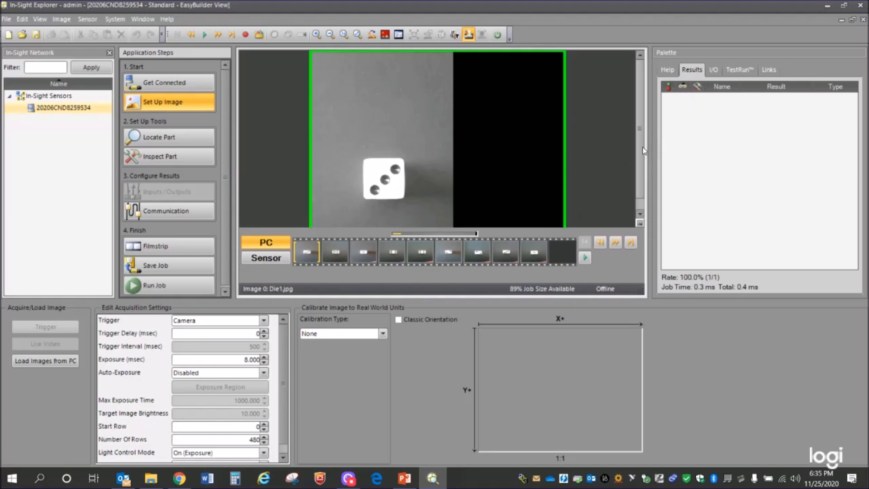
- Examine the loaded die images one by one, comparing the die's position, rotation and number of pips, ending on the first image
drag(640, 153, 641, 177)
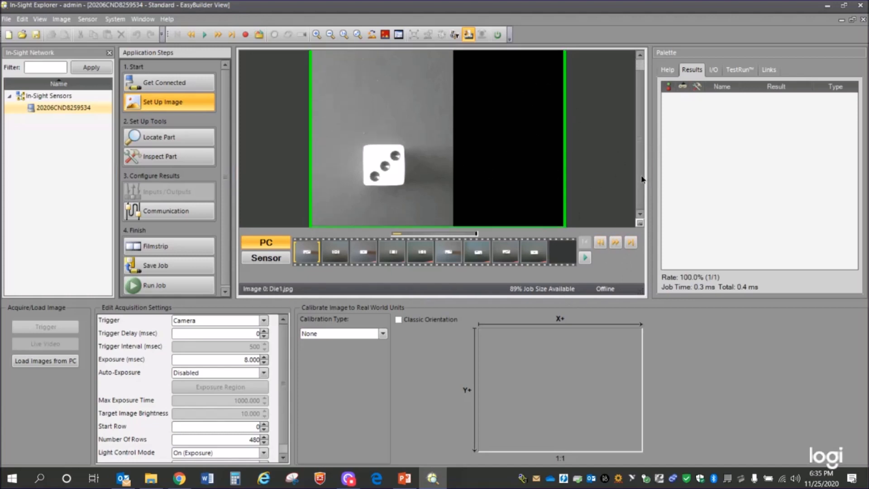
click(316, 35)
drag(640, 167, 640, 202)
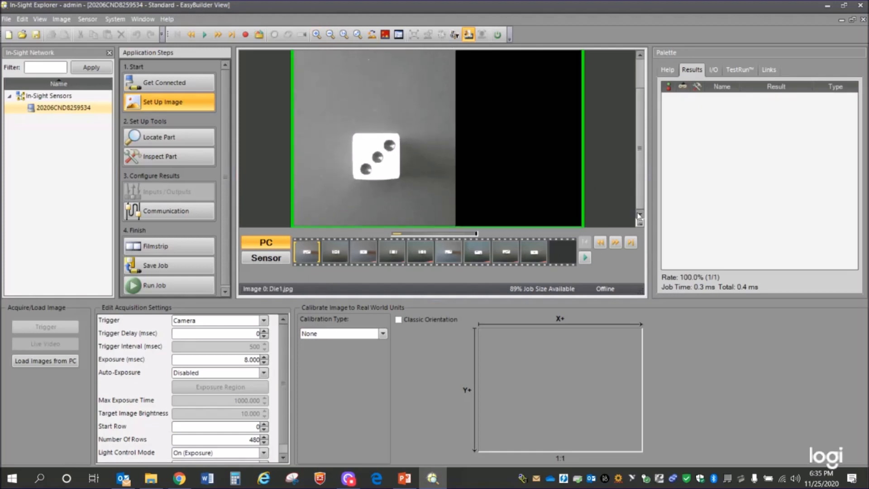
click(616, 243)
click(616, 243)
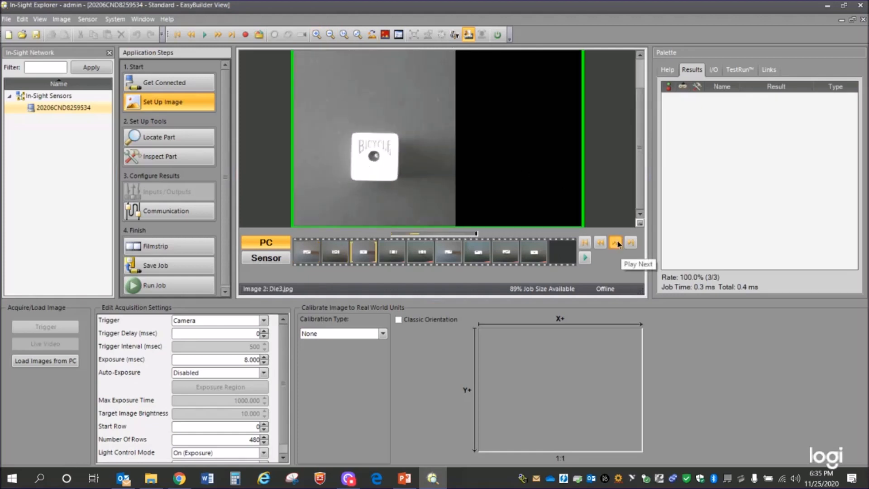
click(617, 244)
click(616, 243)
click(616, 243)
click(616, 244)
click(616, 243)
click(617, 243)
click(616, 243)
click(616, 243)
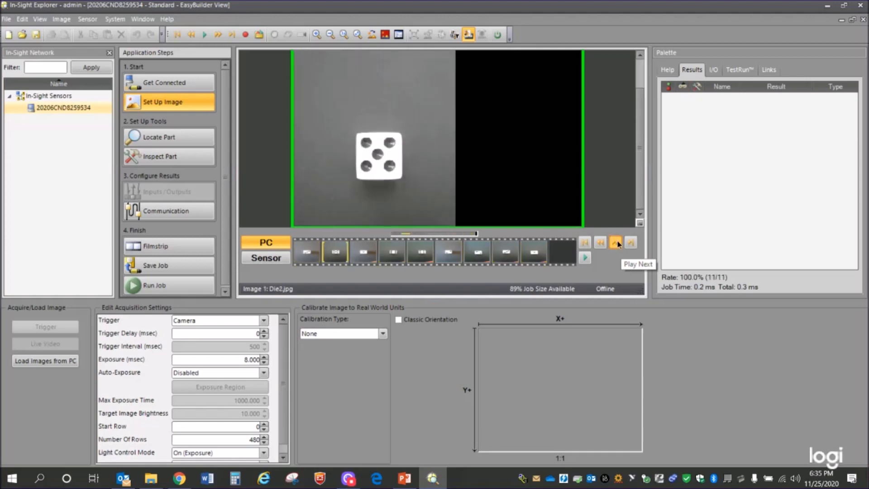
click(616, 243)
click(616, 243)
click(616, 243)
click(617, 242)
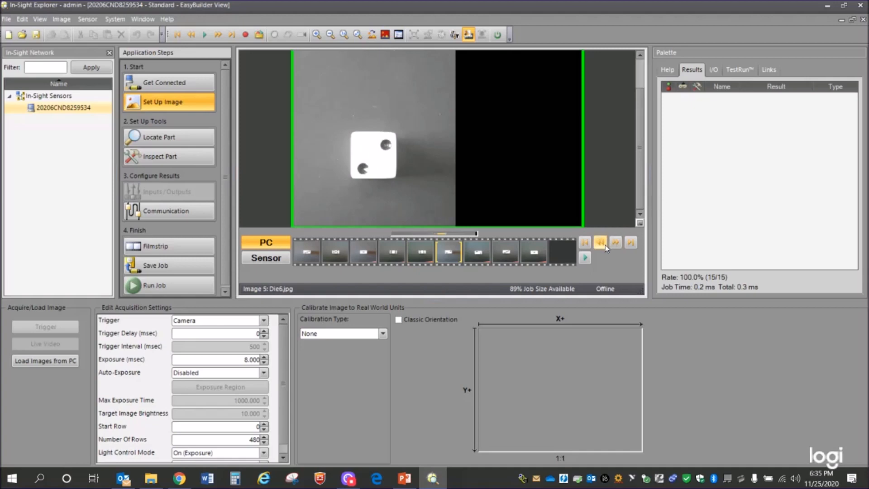
click(617, 243)
click(617, 243)
click(616, 243)
click(616, 243)
click(616, 243)
click(616, 243)
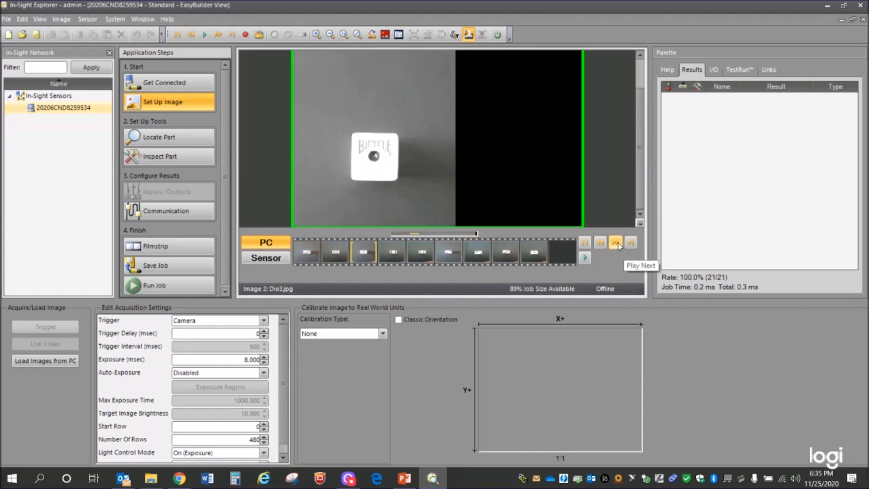
click(616, 243)
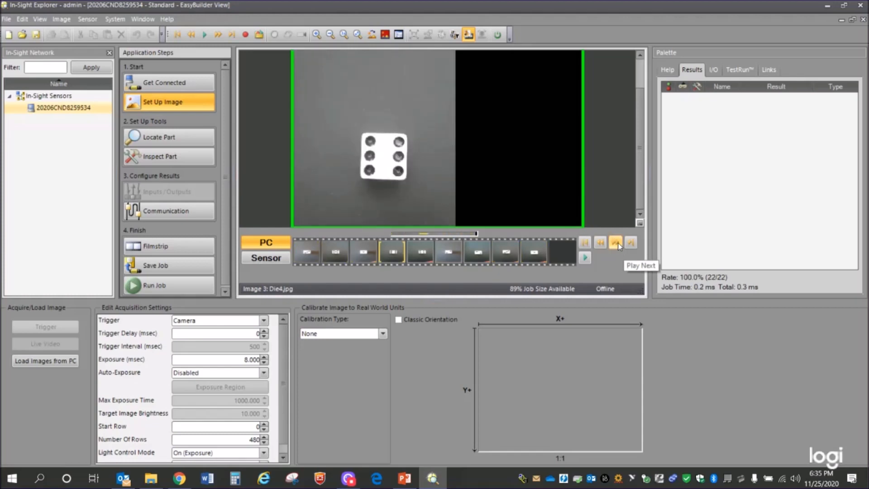
click(616, 244)
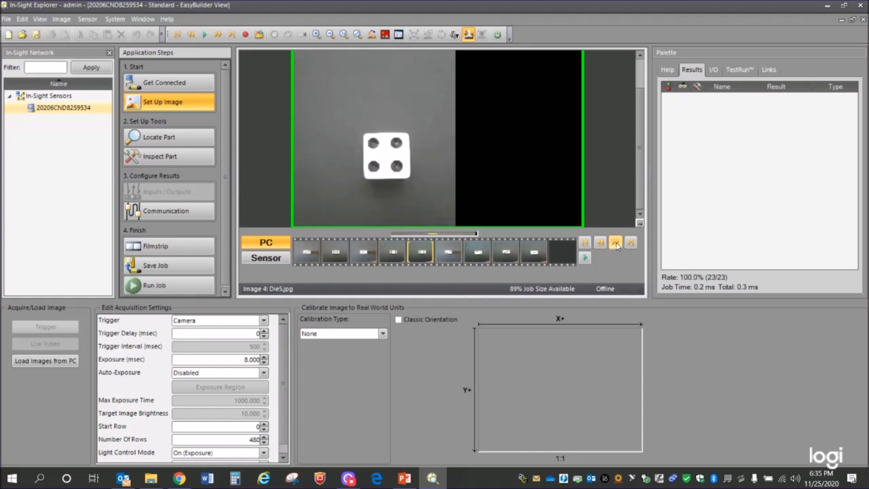
click(616, 243)
click(616, 244)
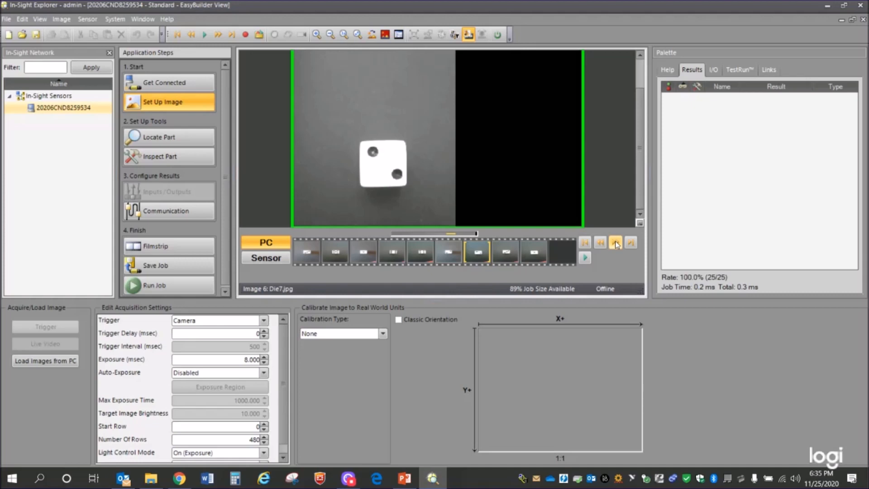
click(616, 243)
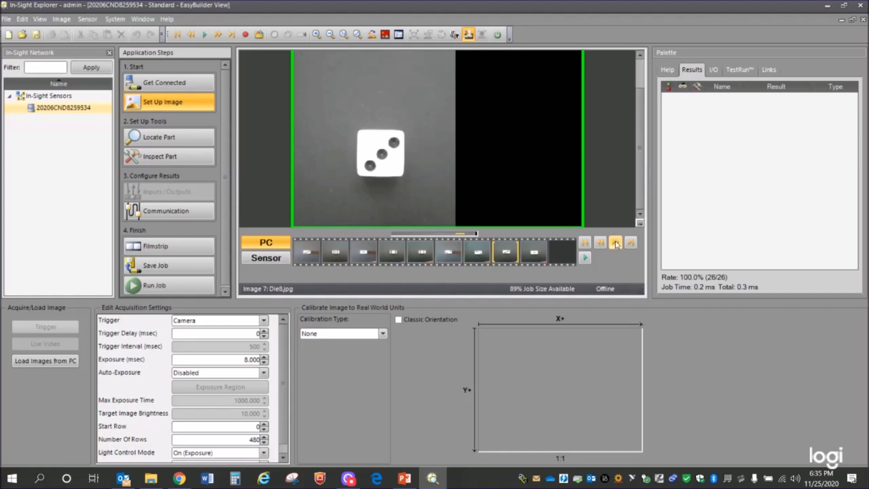
click(616, 244)
click(617, 244)
click(617, 244)
click(616, 244)
click(617, 244)
click(617, 244)
click(616, 244)
click(616, 244)
click(616, 244)
click(616, 244)
click(616, 244)
click(616, 244)
click(616, 244)
click(616, 244)
click(616, 244)
click(616, 244)
click(615, 244)
click(615, 244)
click(616, 244)
click(616, 244)
click(615, 244)
click(616, 244)
click(616, 244)
click(616, 244)
click(616, 244)
click(616, 244)
click(616, 244)
click(616, 244)
click(616, 244)
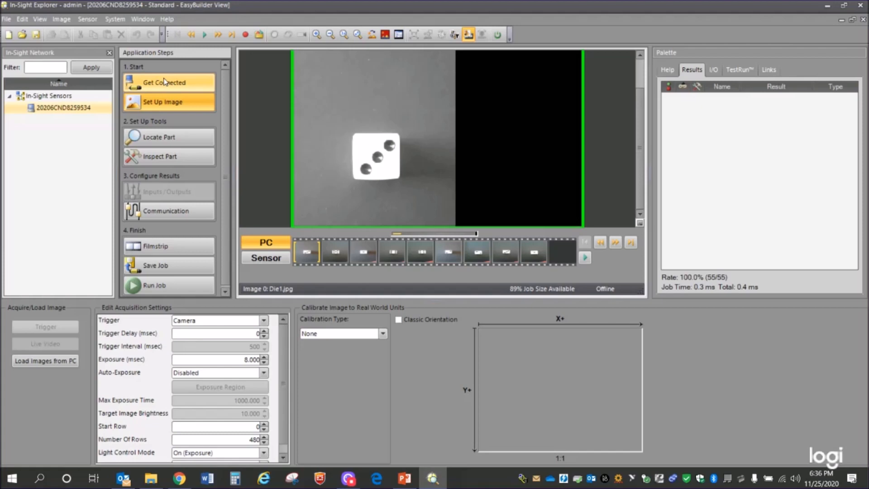
- Add a Pattern location tool with its model region fitted around the whole die, keeping the default search region
click(181, 142)
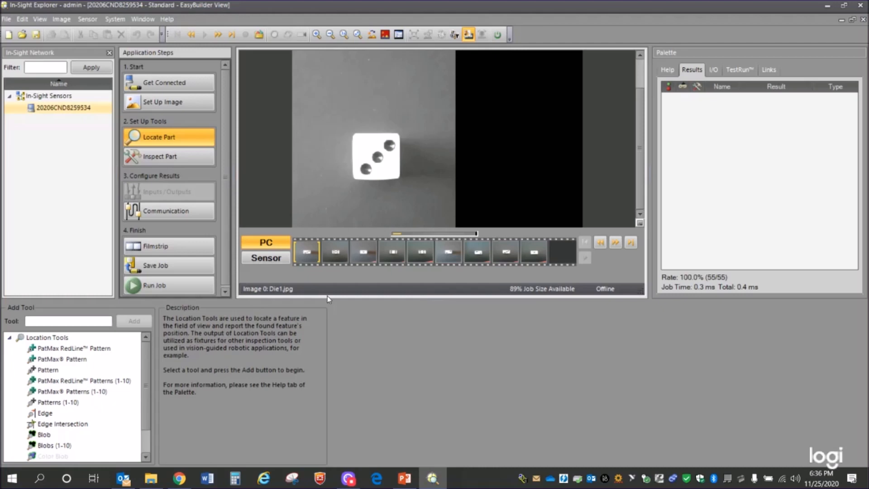
click(51, 371)
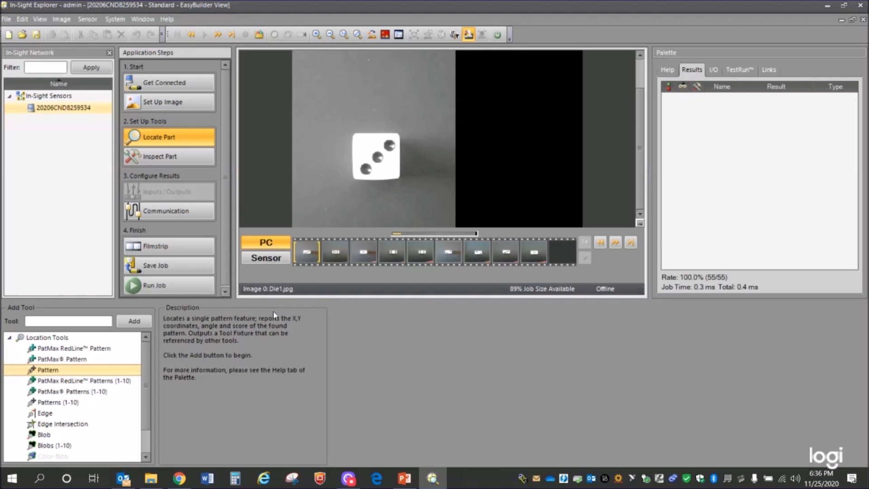
click(134, 322)
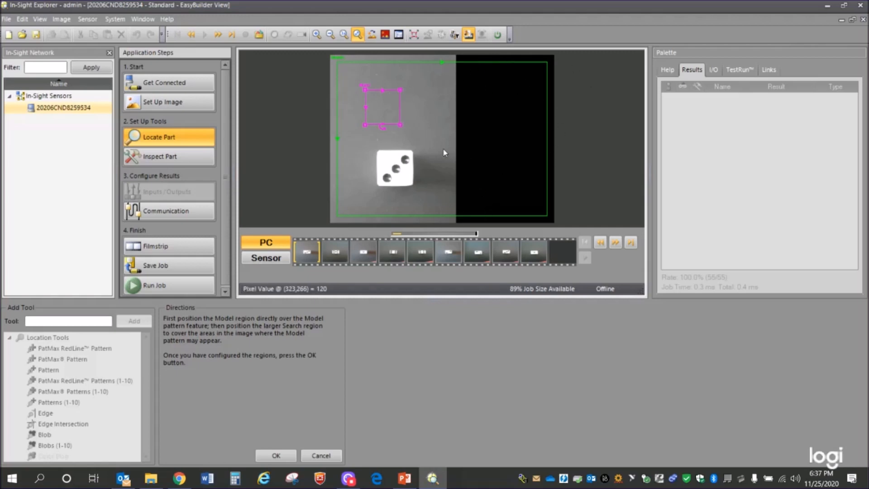
drag(391, 123, 380, 193)
drag(400, 146, 428, 147)
drag(403, 91, 368, 159)
drag(428, 168, 422, 169)
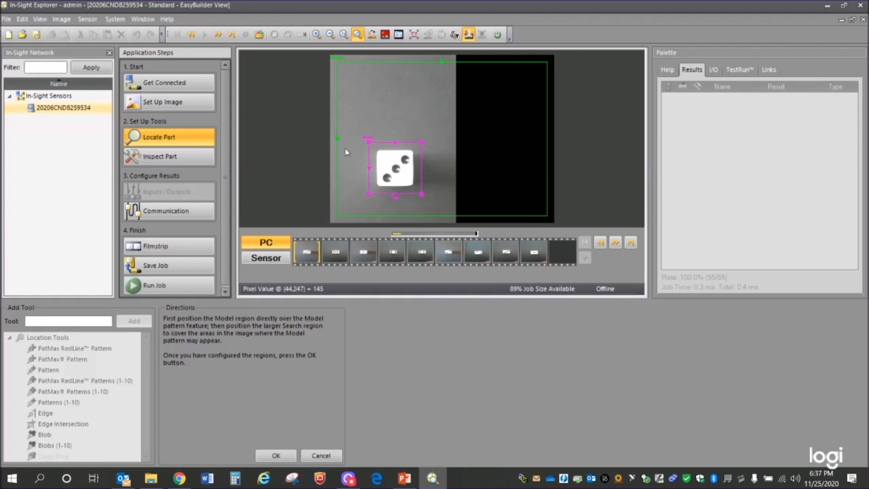
click(275, 456)
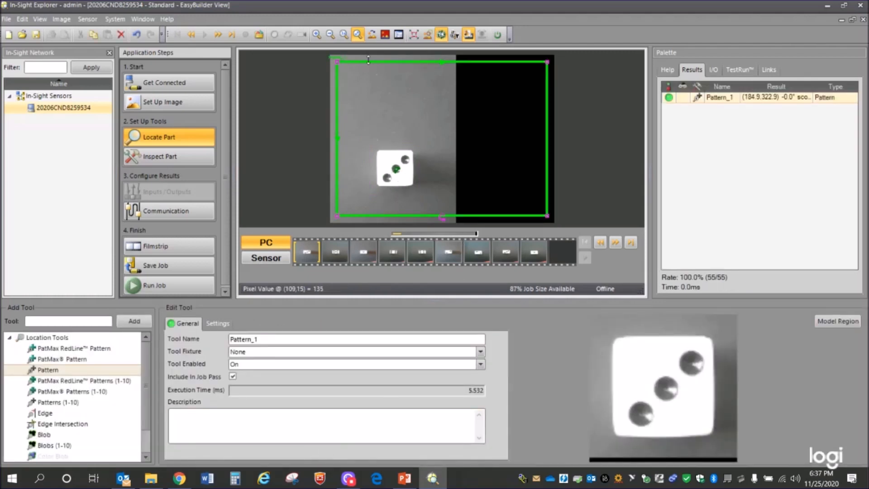
- Inspect the location marker the Pattern tool places on the die up close, then return to the full image
click(317, 34)
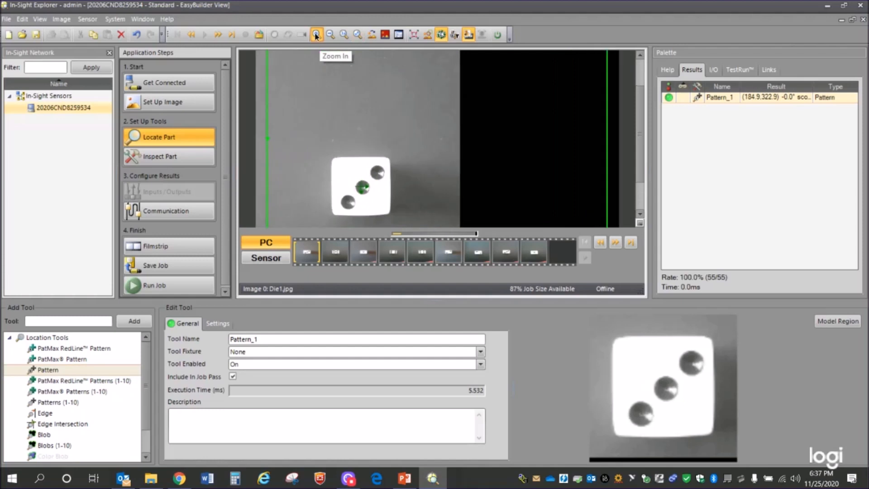
click(316, 34)
click(316, 35)
click(316, 35)
drag(640, 134, 644, 159)
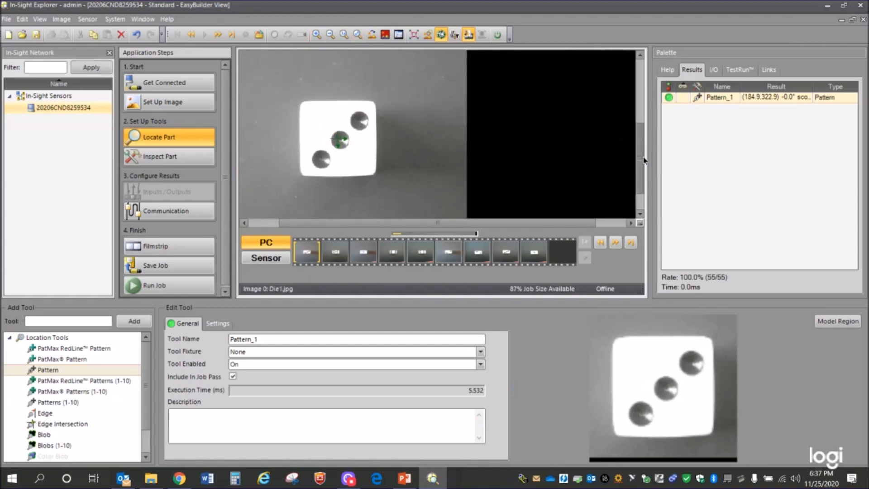
click(330, 35)
click(330, 35)
click(330, 35)
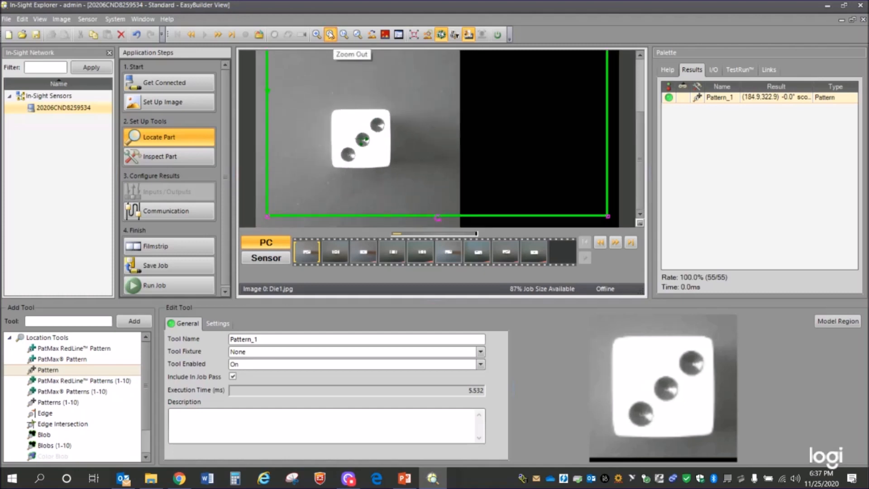
click(330, 35)
click(330, 35)
click(330, 35)
click(330, 35)
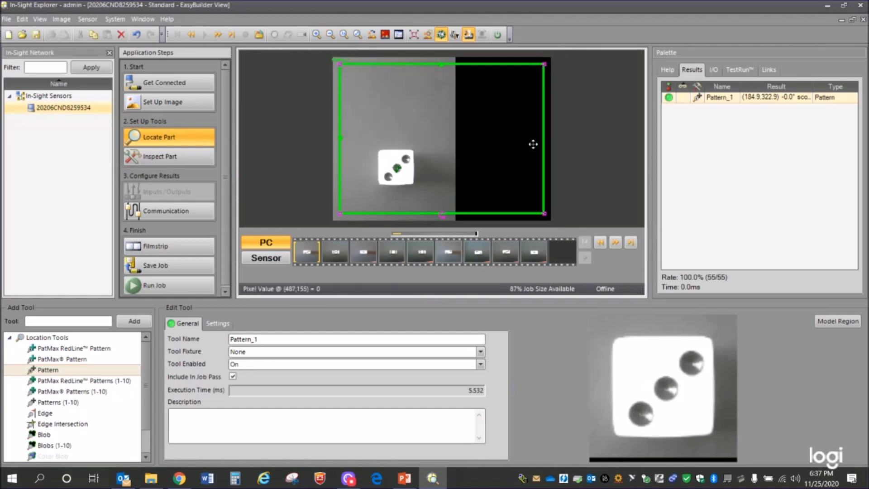
- Check the Pattern tool against each die image in the filmstrip, stopping at Die4.jpg with six pips
click(615, 243)
click(615, 244)
click(615, 244)
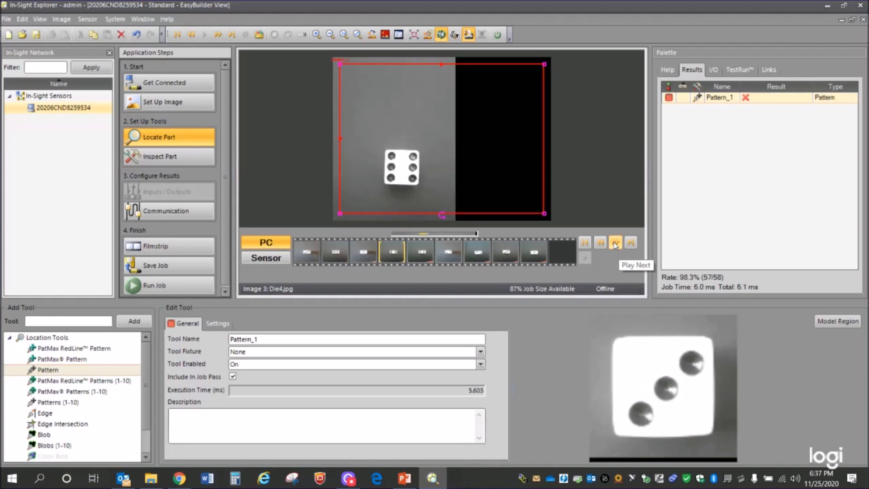
click(615, 243)
click(616, 243)
click(615, 244)
click(615, 243)
click(615, 244)
click(615, 243)
click(615, 244)
click(615, 244)
click(615, 243)
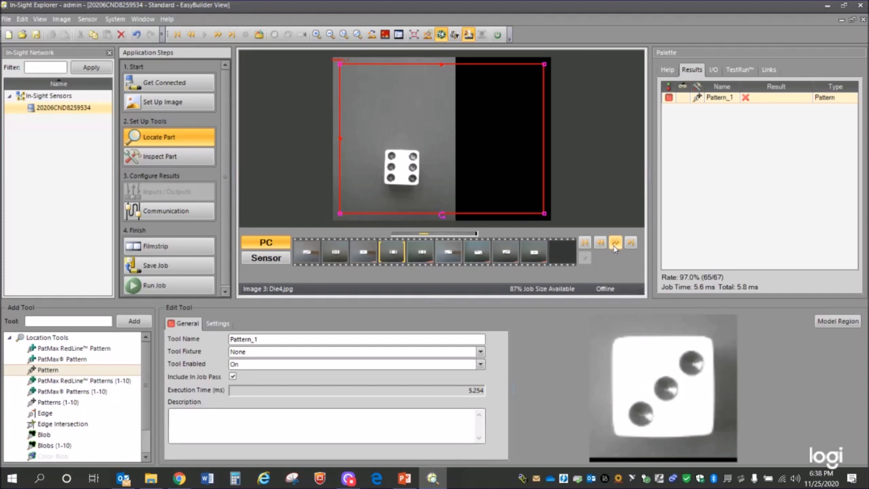
- Lower the Pattern tool's accept threshold to 40, leaving its accuracy at Medium
click(222, 323)
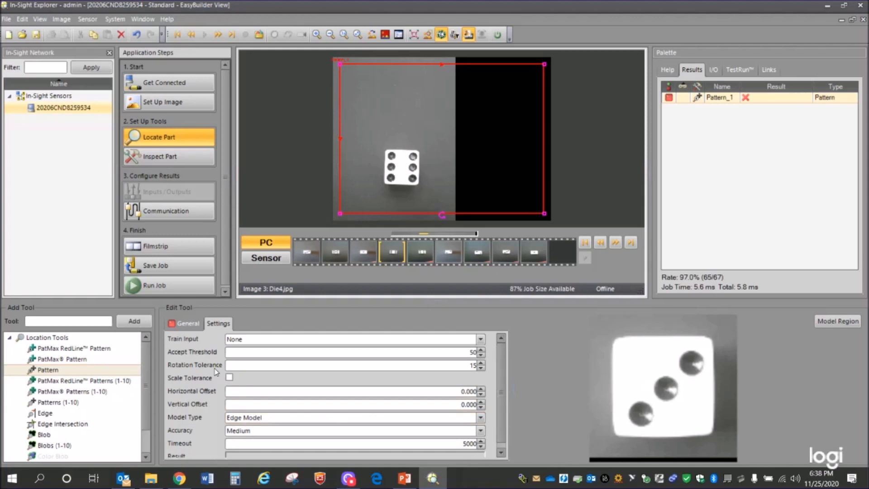
scroll(504, 358, down, 1)
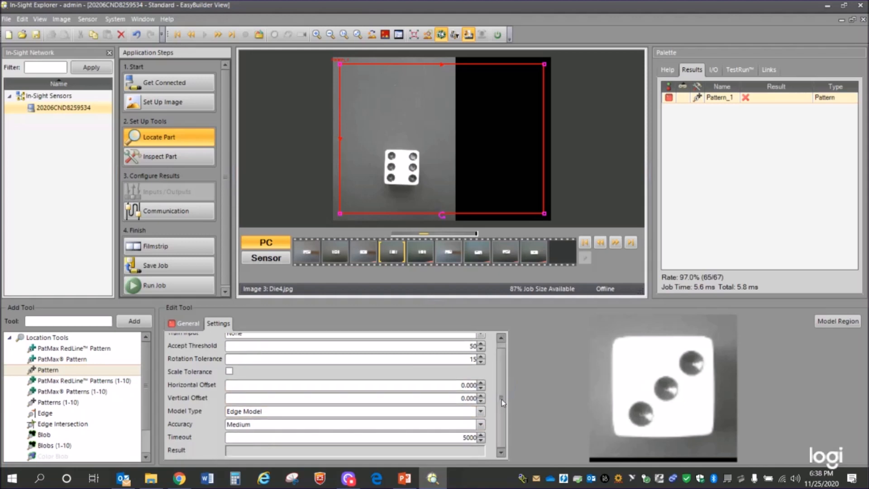
click(481, 425)
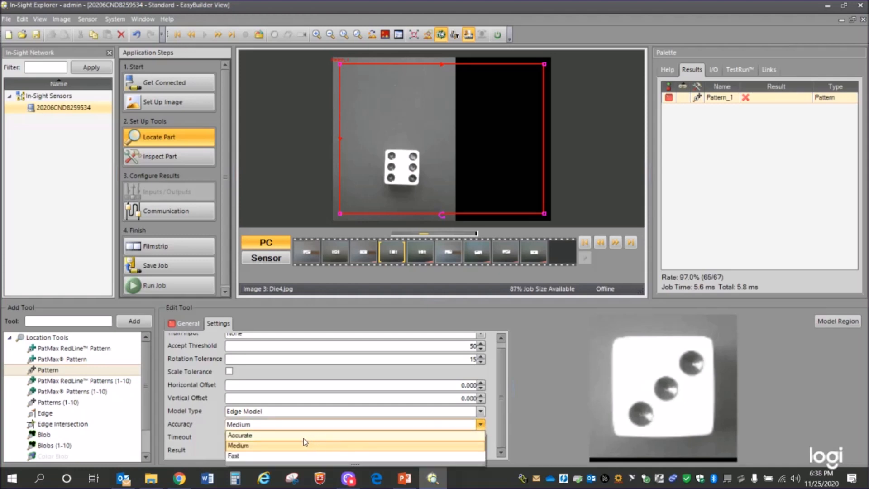
click(504, 438)
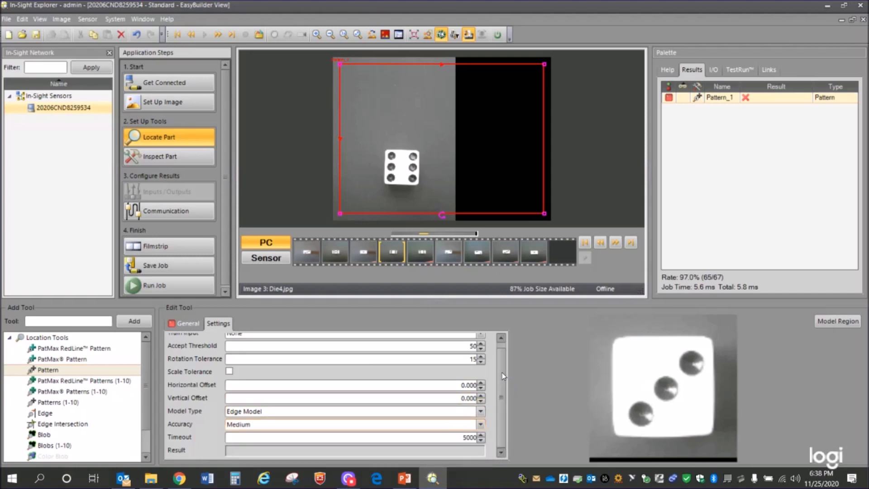
click(502, 338)
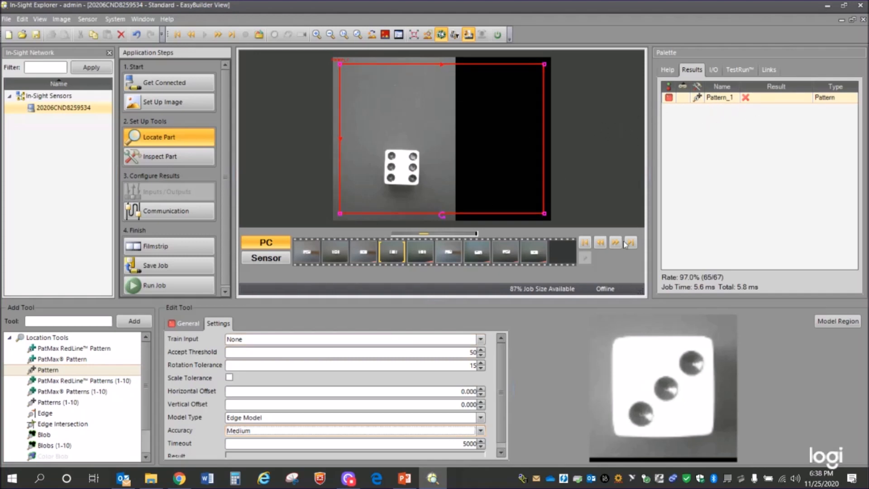
click(481, 356)
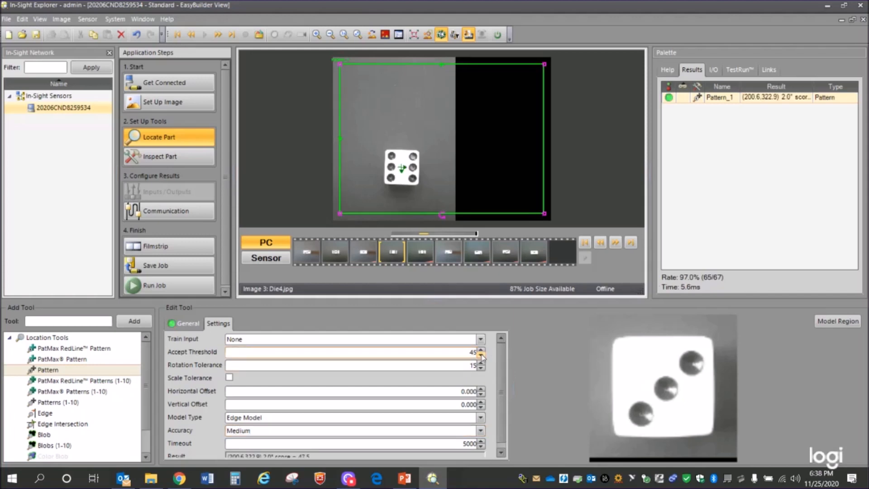
click(482, 352)
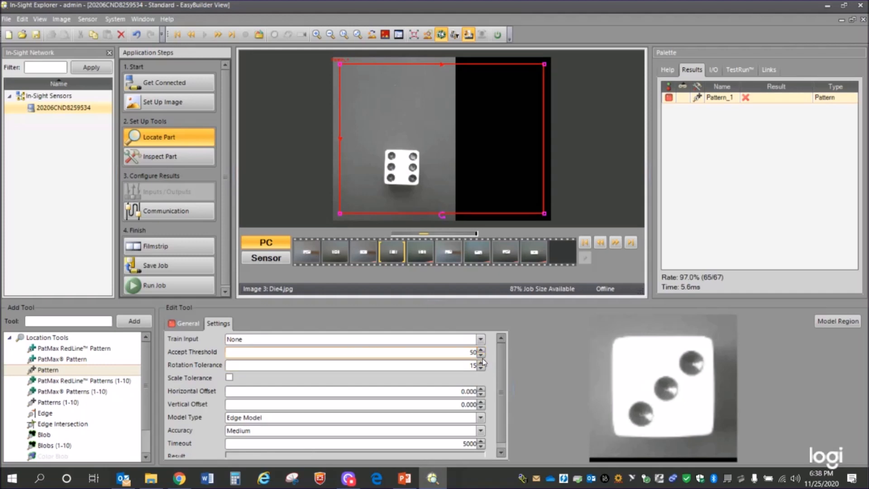
click(481, 356)
click(482, 356)
click(482, 356)
click(481, 355)
click(481, 355)
click(481, 356)
click(482, 356)
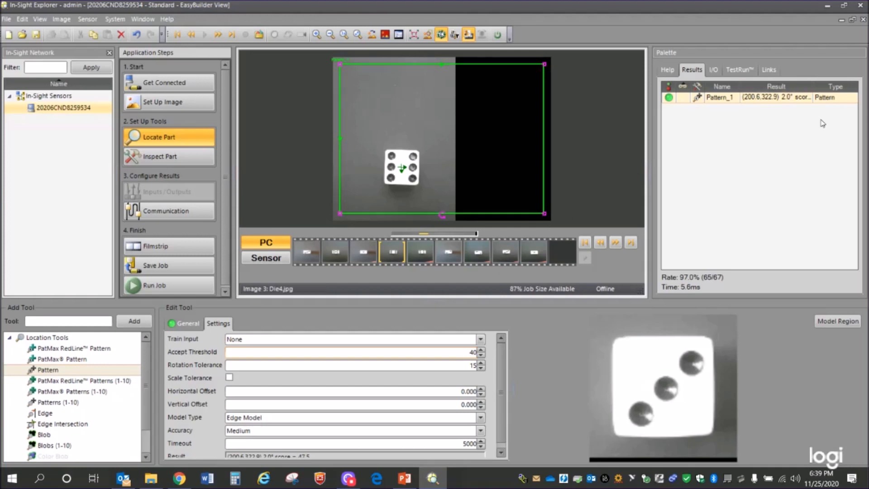
- Play the filmstrip to Die2.jpg, the five-pip die, and delete the existing Pattern tool from the job
drag(813, 86, 813, 92)
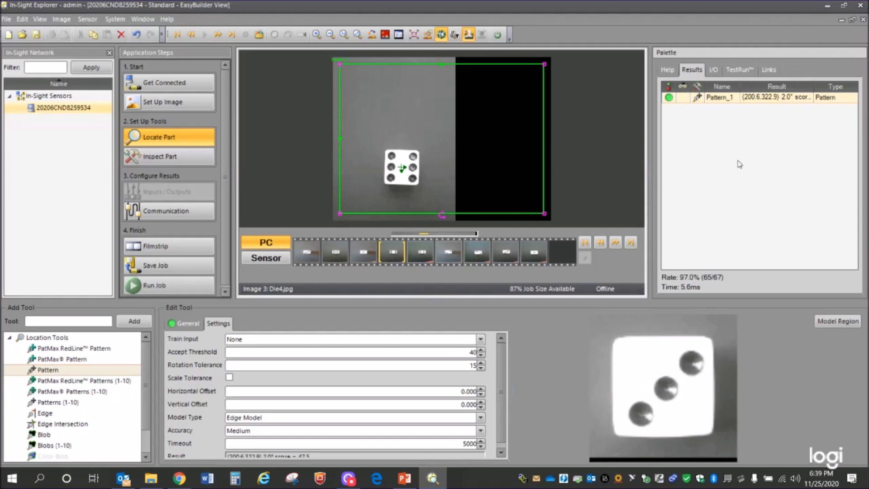
click(615, 243)
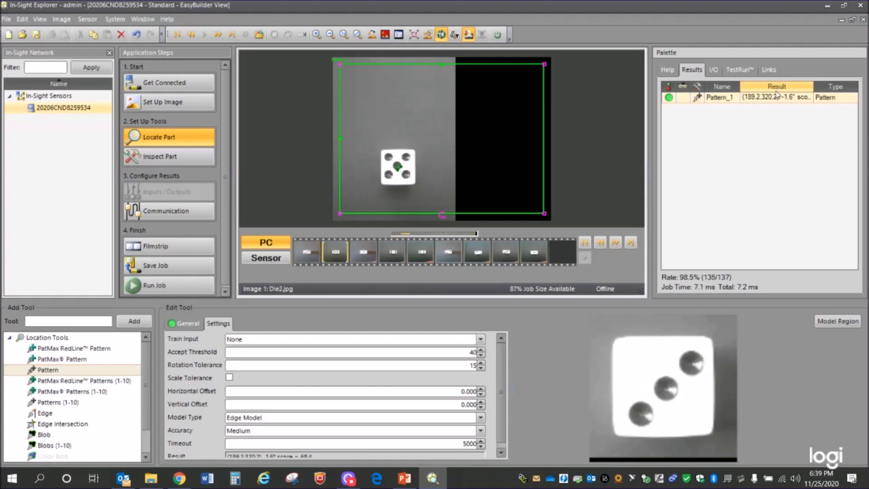
right_click(723, 100)
click(748, 136)
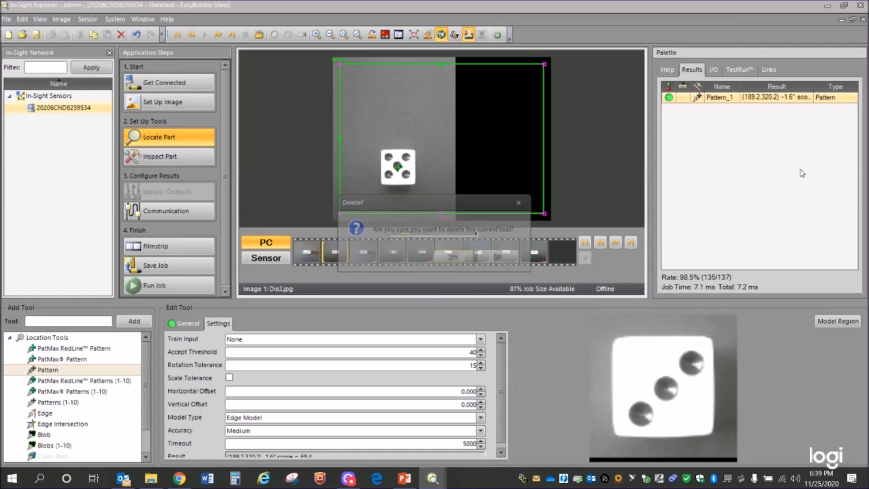
click(453, 257)
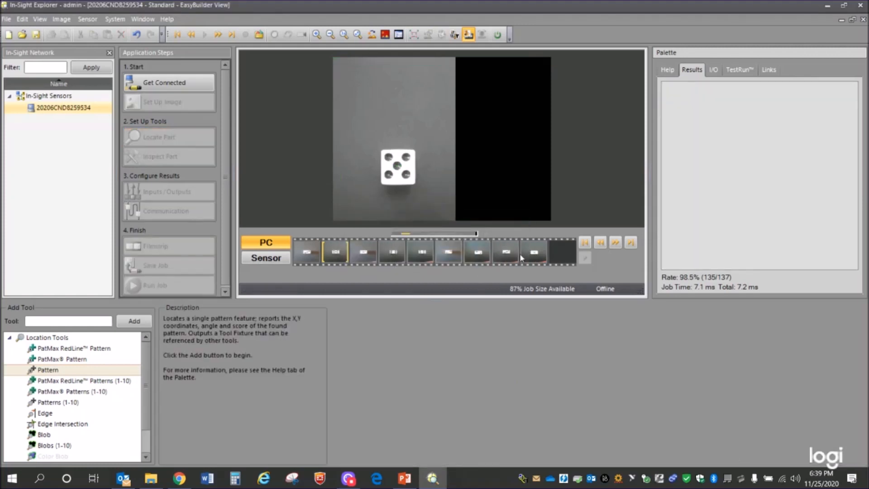
- Add a new Pattern location tool with its model region fitted around the whole five-pip die, keeping the default search region
double_click(59, 370)
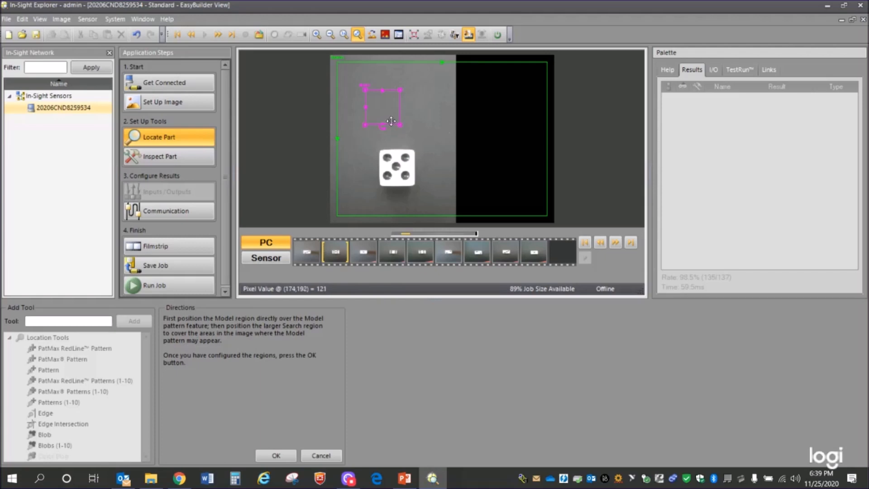
drag(401, 125, 422, 196)
drag(366, 90, 373, 141)
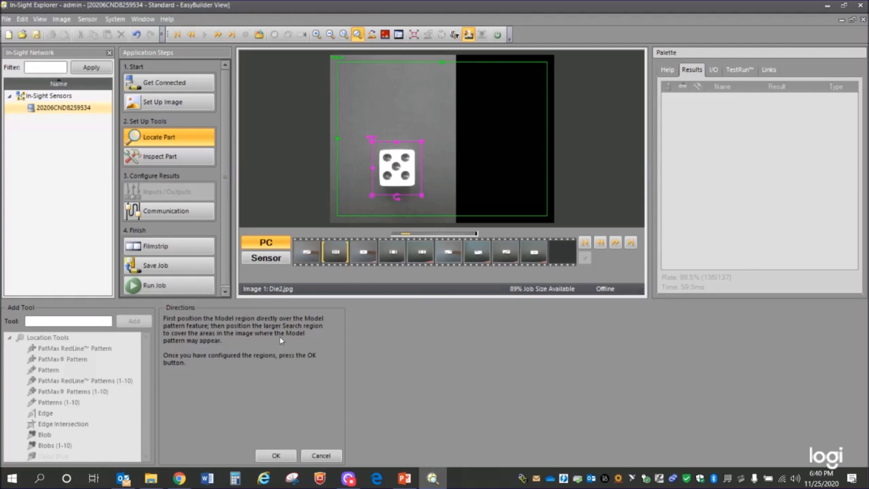
click(277, 456)
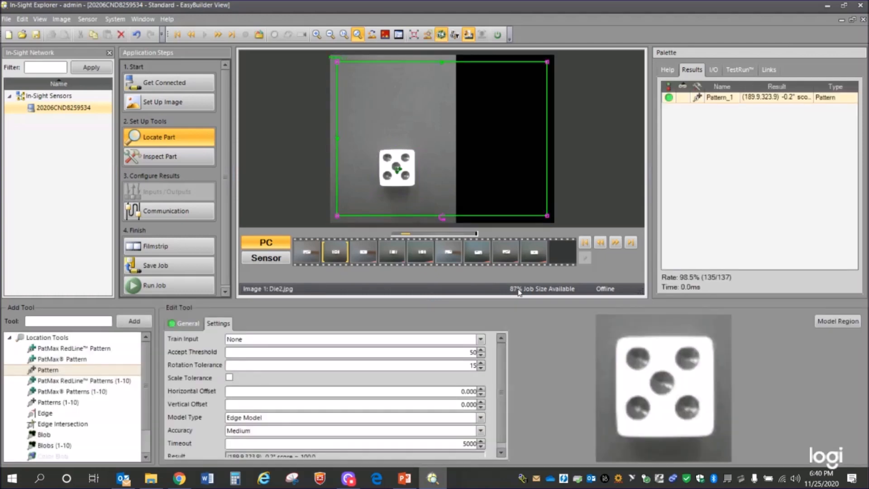
- Lower the Pattern tool's accept threshold to 35 on Die4.jpg, and recheck it across the filmstrip, stopping at Die8.jpg
click(616, 243)
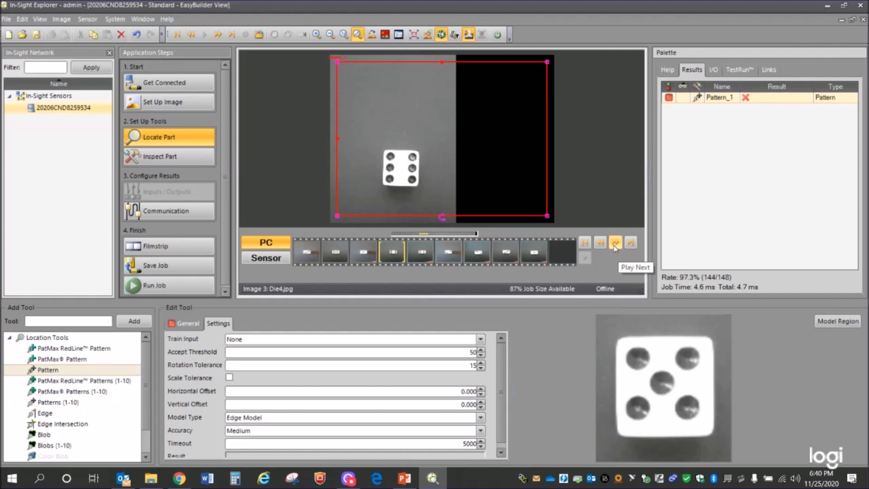
click(481, 356)
click(482, 356)
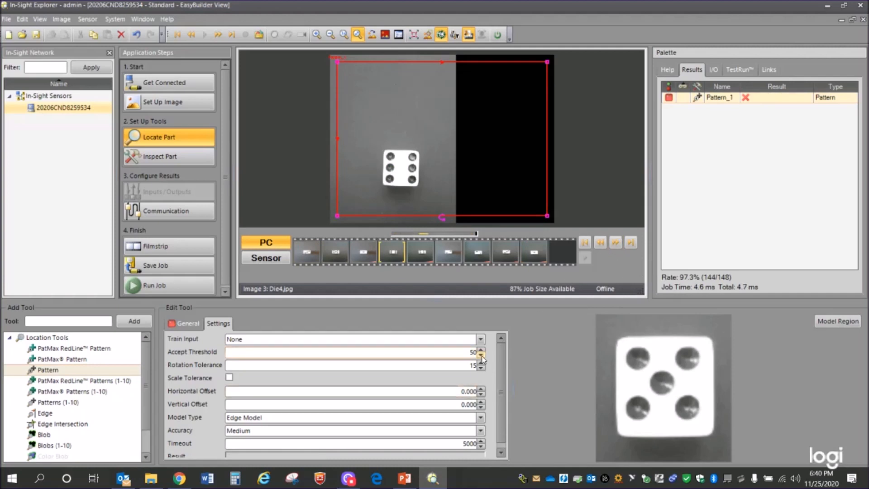
click(481, 357)
click(481, 357)
click(481, 357)
click(482, 356)
click(482, 357)
click(482, 357)
click(482, 356)
click(482, 356)
click(482, 357)
click(482, 357)
click(482, 356)
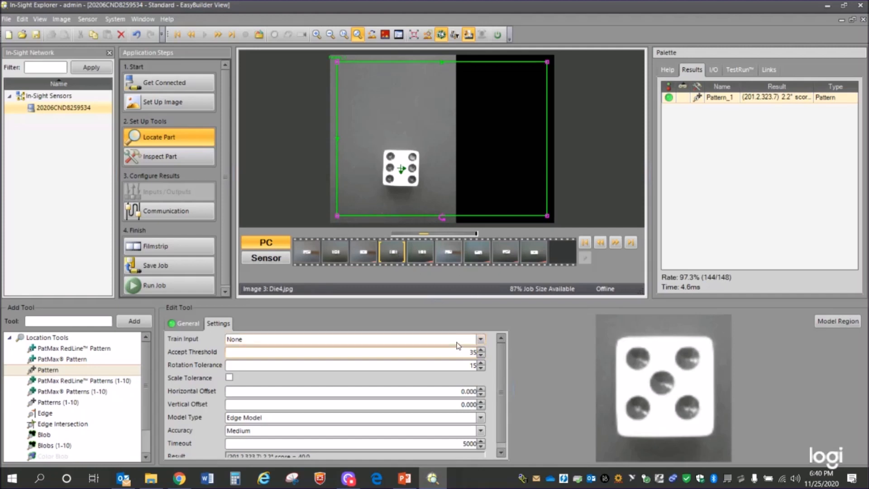
click(615, 243)
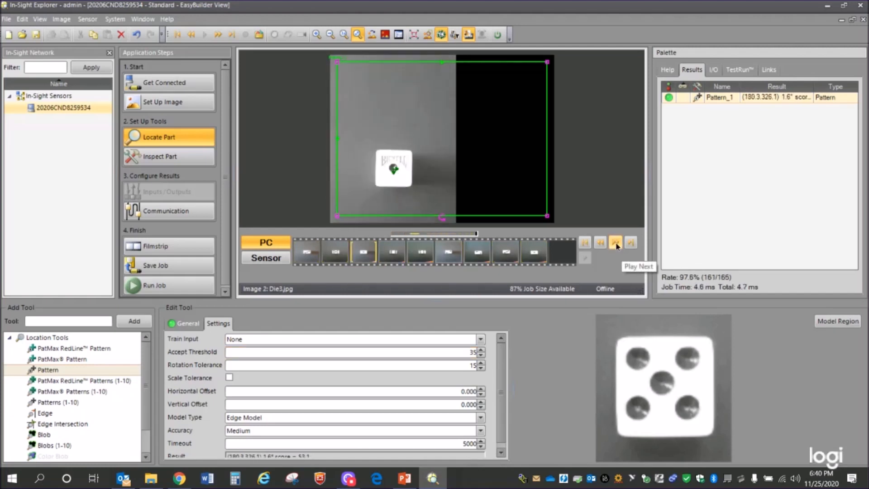
click(616, 242)
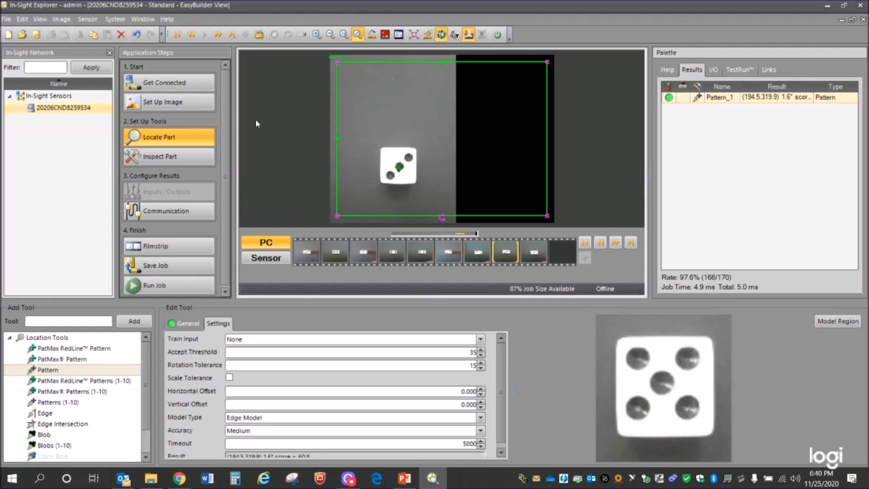
- Add a Blobs counting tool with a rectangular region fitted around the whole three-pip die
click(194, 158)
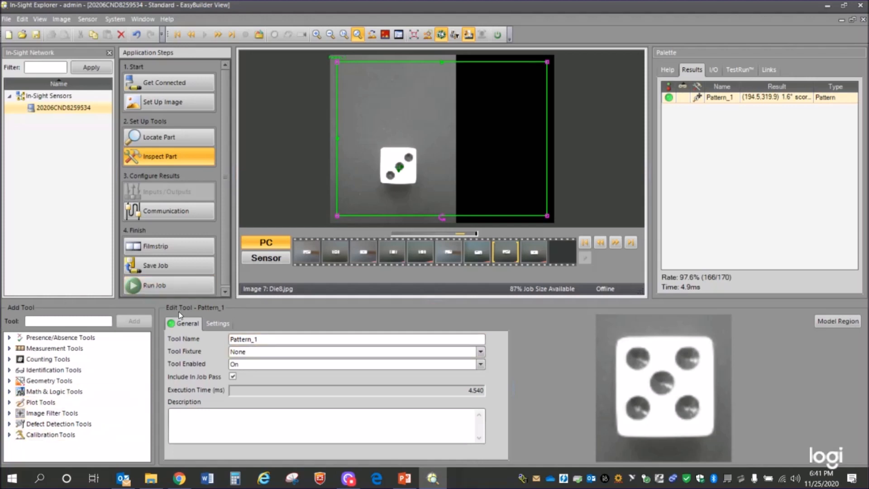
click(11, 360)
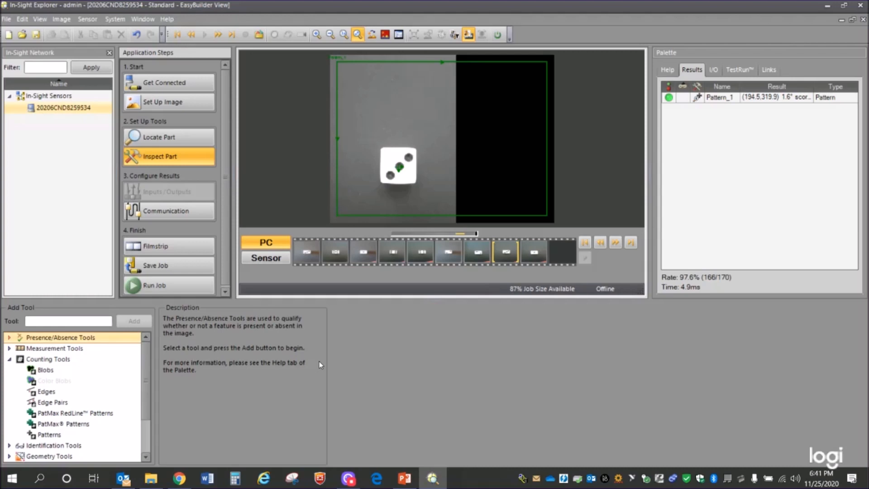
click(59, 371)
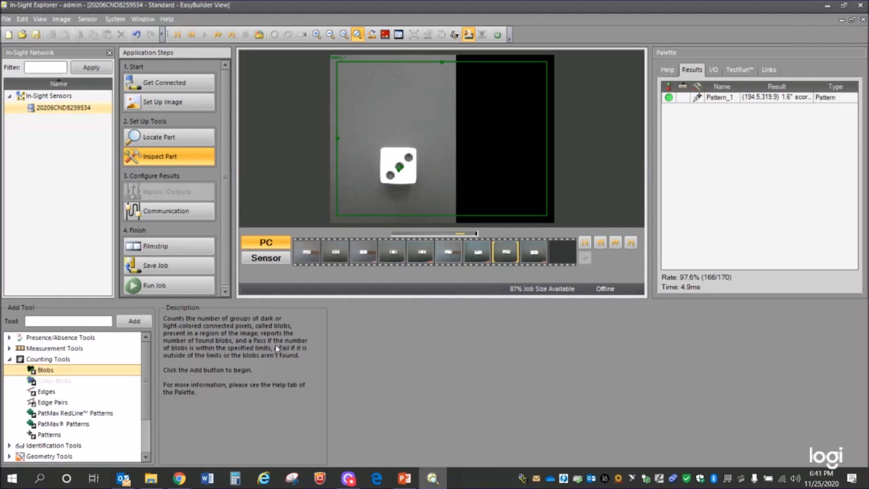
click(132, 321)
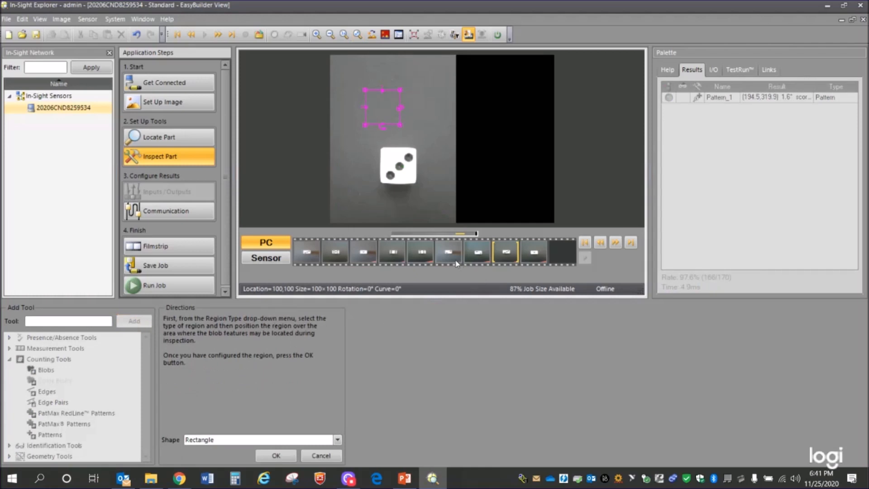
drag(401, 128, 425, 195)
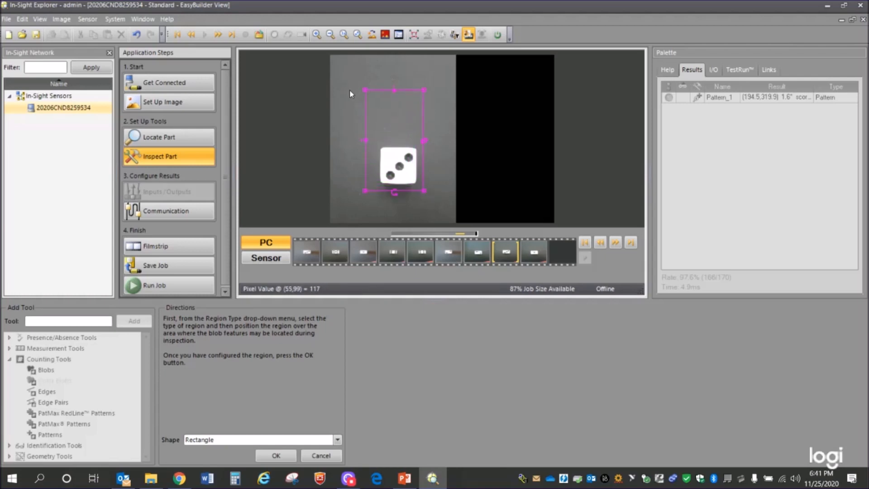
drag(364, 89, 370, 140)
drag(372, 142, 372, 141)
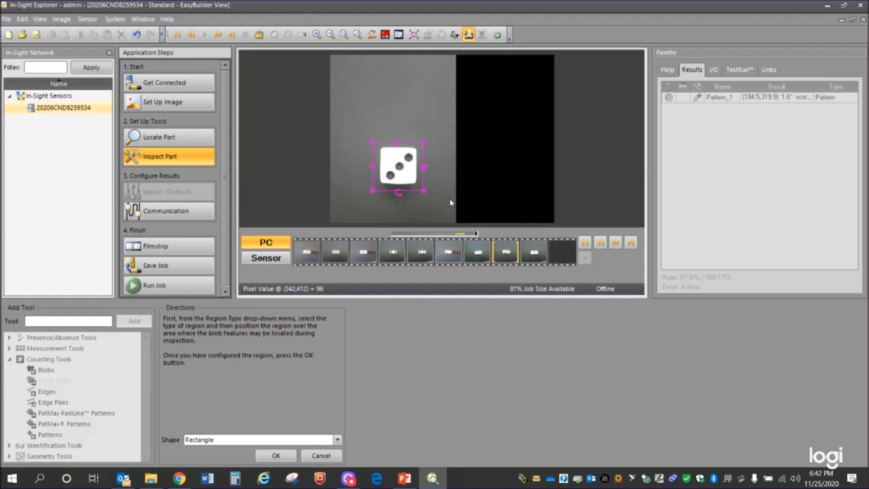
click(276, 456)
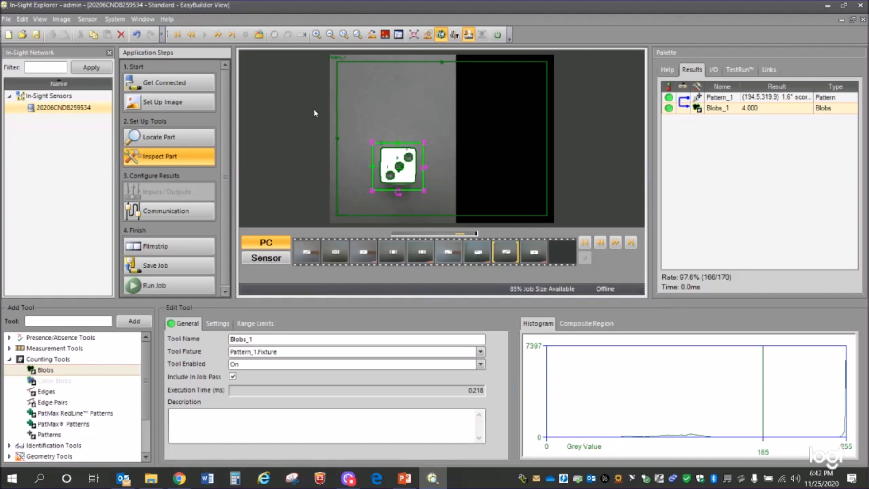
- Inspect the blobs detected on the die up close, and set the Blobs tool's blob color to Black
click(317, 35)
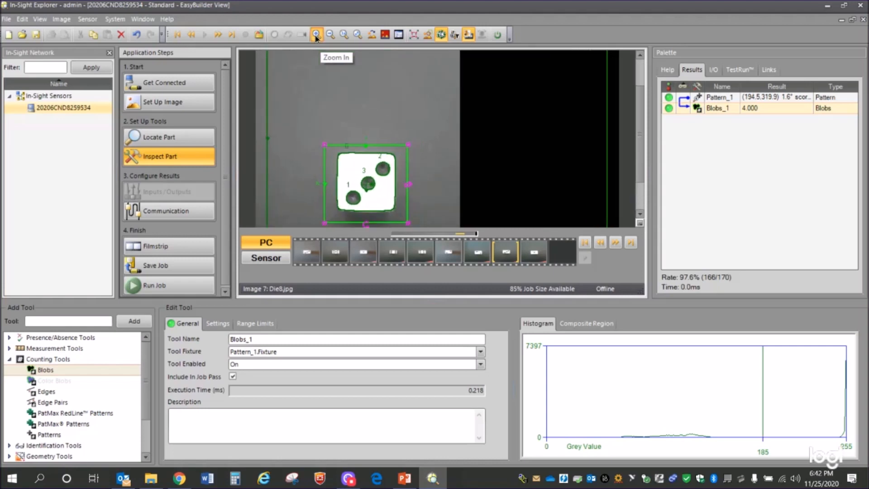
click(317, 35)
drag(640, 118, 642, 145)
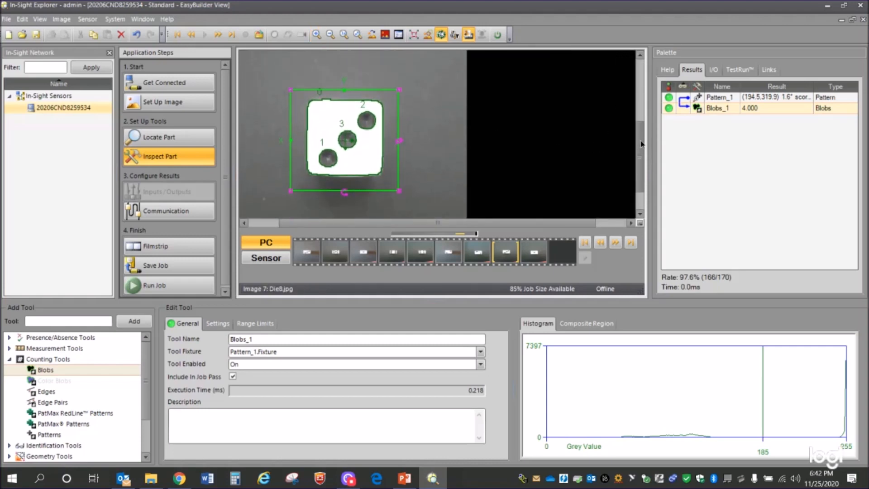
click(317, 35)
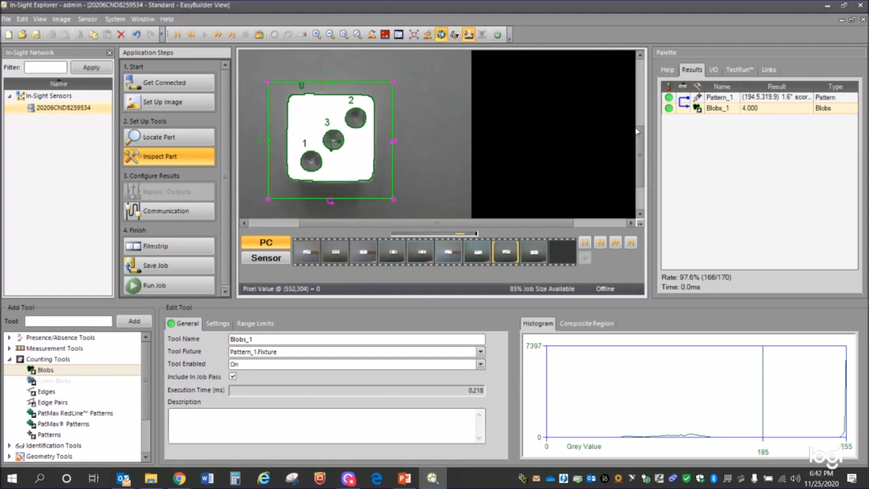
drag(642, 138, 642, 142)
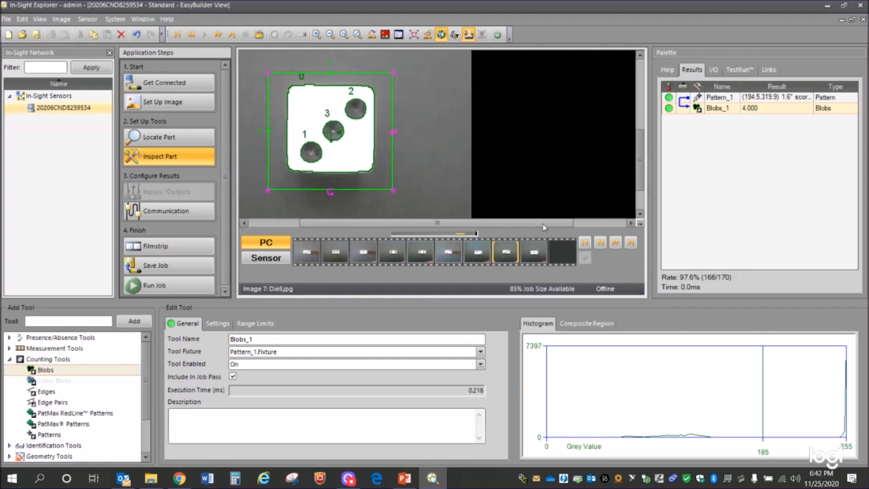
drag(543, 224, 534, 225)
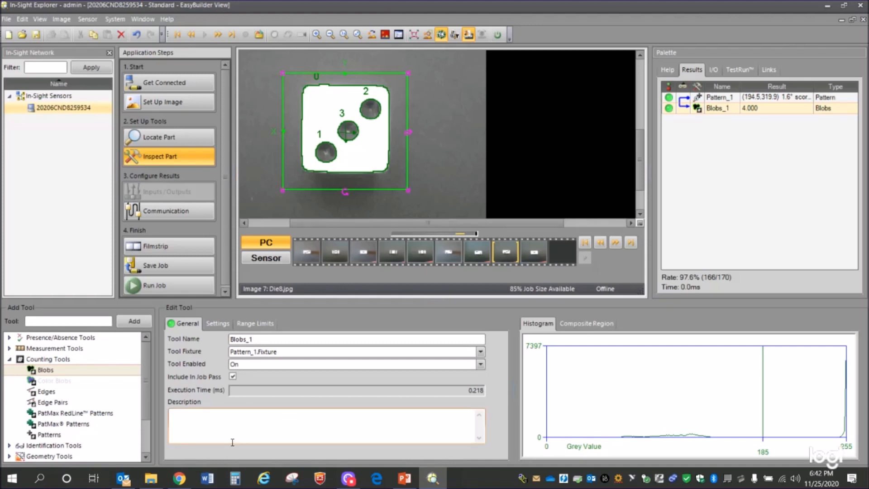
click(217, 323)
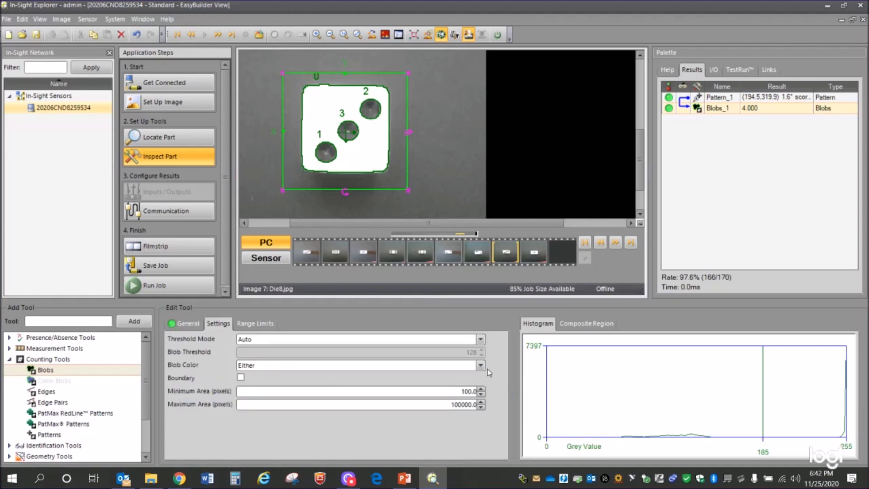
click(480, 365)
click(277, 377)
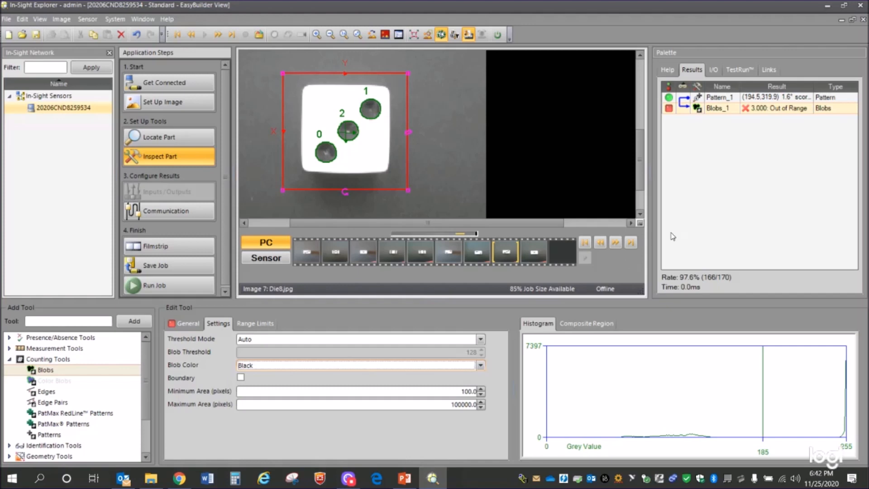
- Step through all the filmstrip images to check the Blobs tool's pip count on each die
click(616, 244)
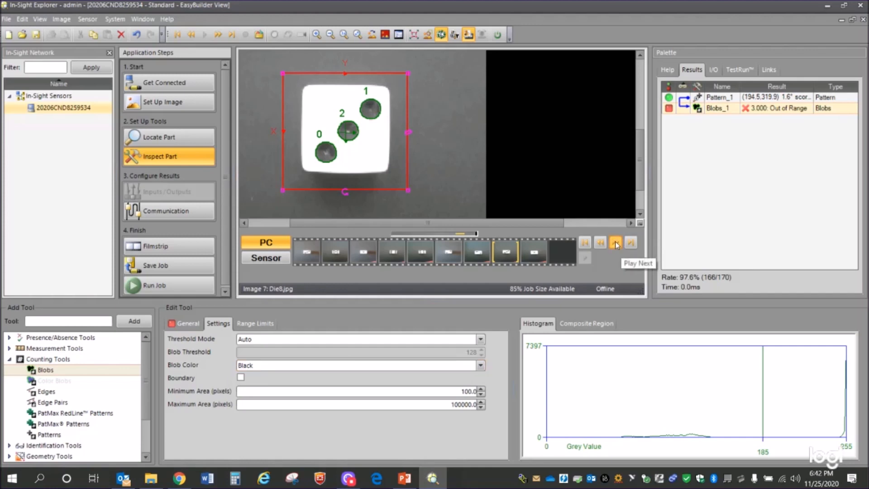
click(616, 245)
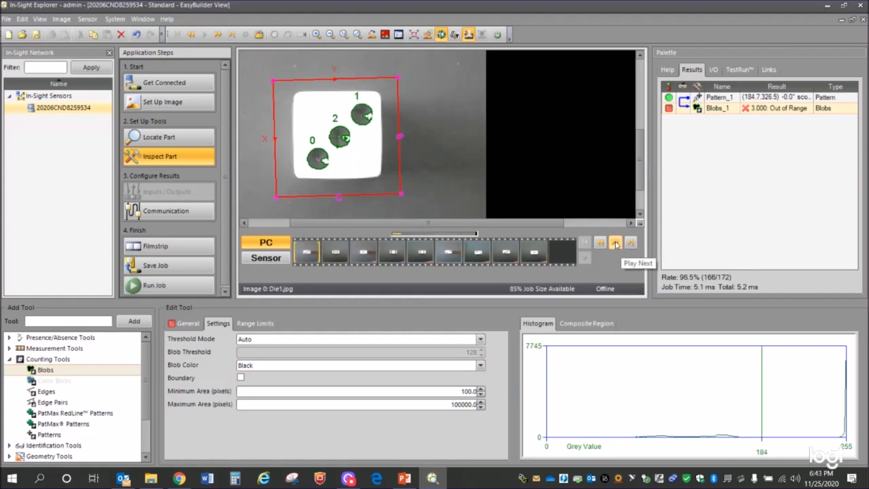
click(616, 245)
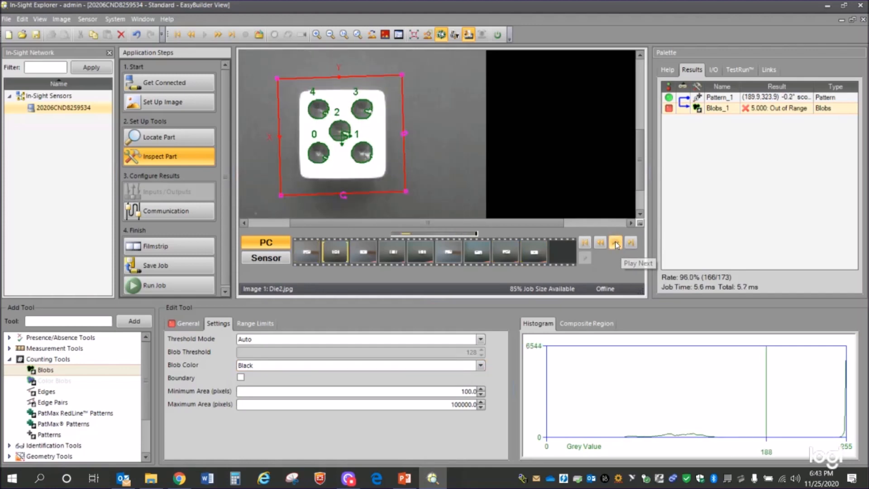
click(616, 245)
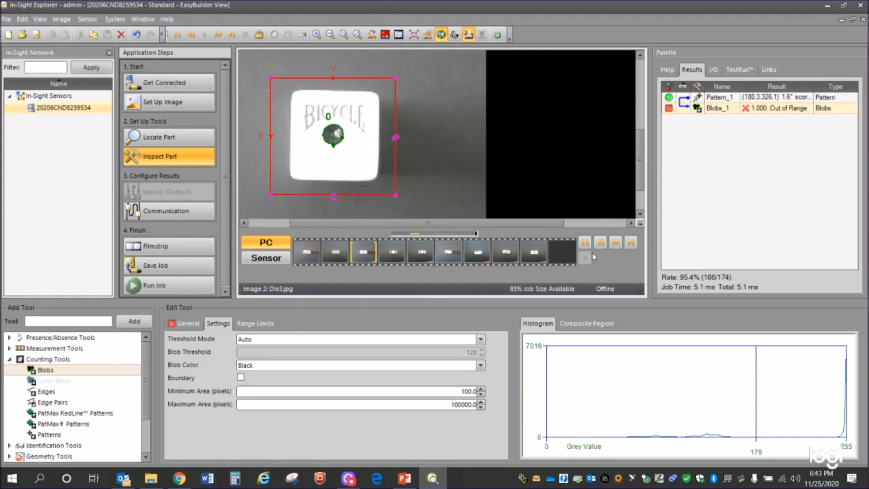
click(616, 244)
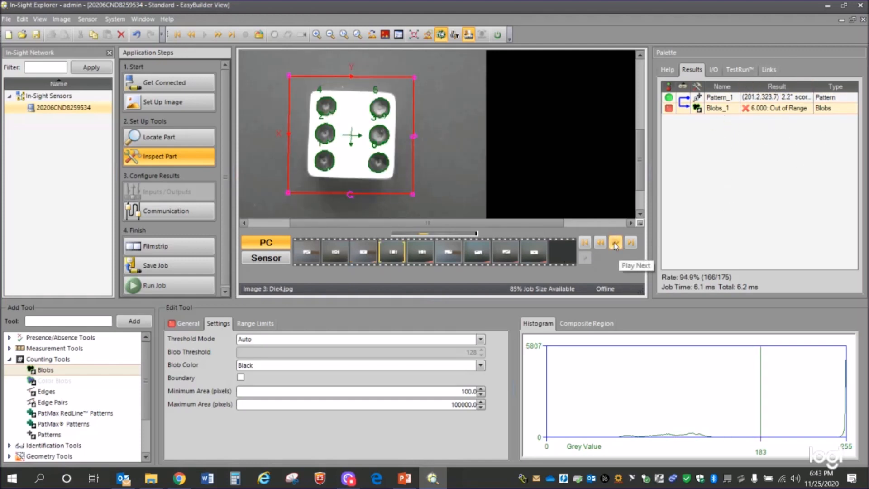
click(616, 244)
click(615, 245)
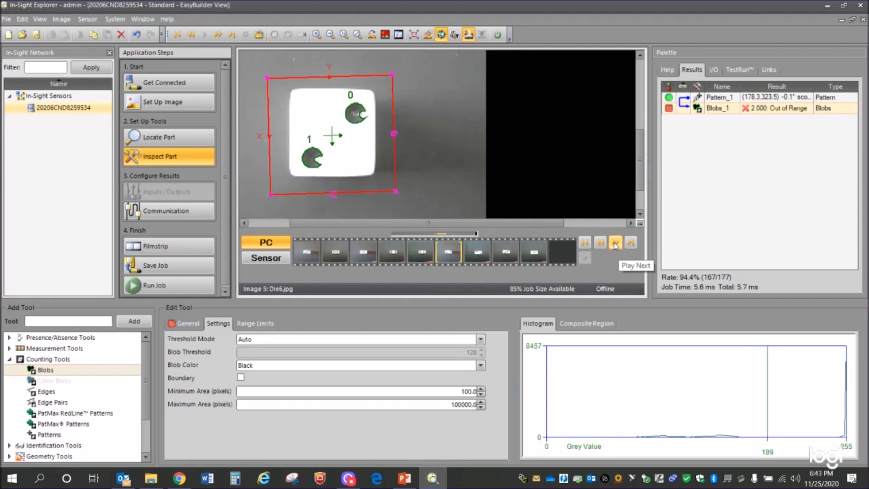
click(615, 245)
click(616, 244)
click(615, 245)
click(616, 245)
click(615, 244)
click(615, 245)
click(615, 244)
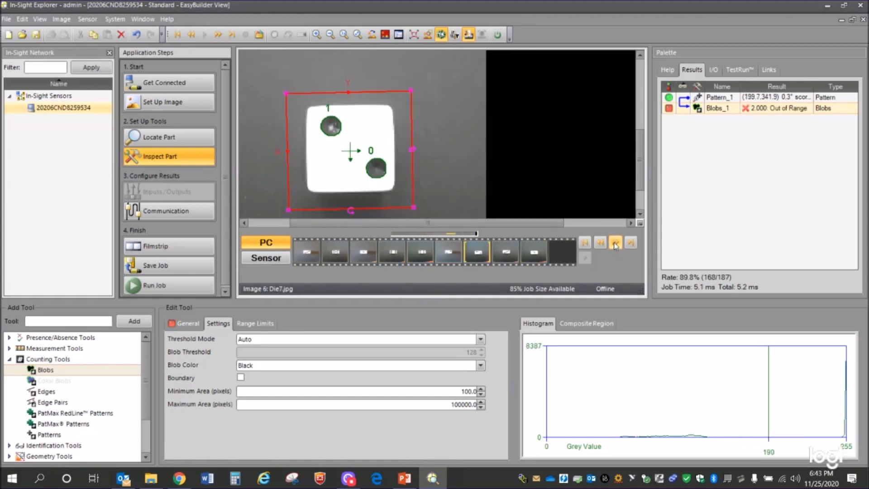
- On Die1.jpg, set the Blobs tool's range limits to a minimum of 1 and a maximum of 6
click(312, 248)
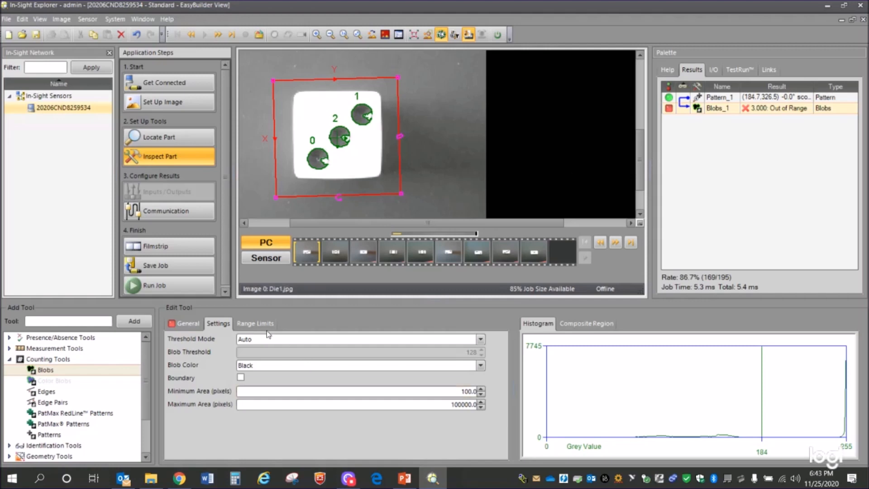
click(255, 324)
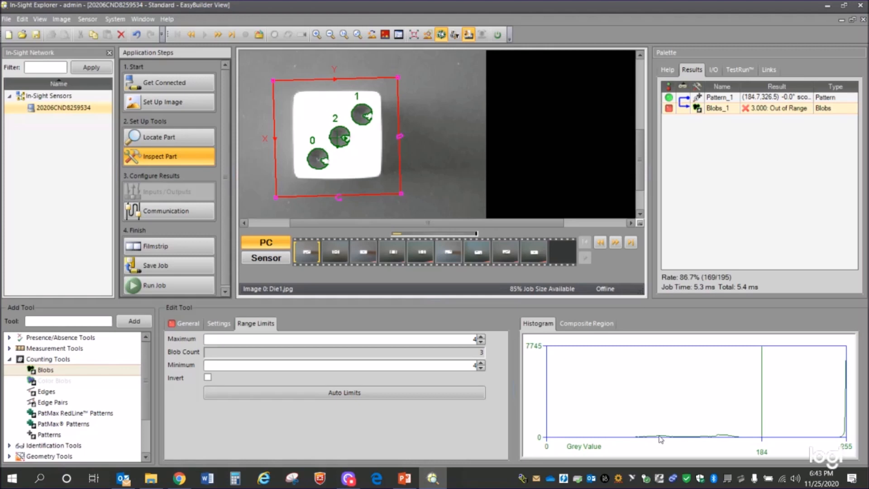
click(480, 368)
click(480, 368)
click(480, 368)
click(481, 336)
click(481, 336)
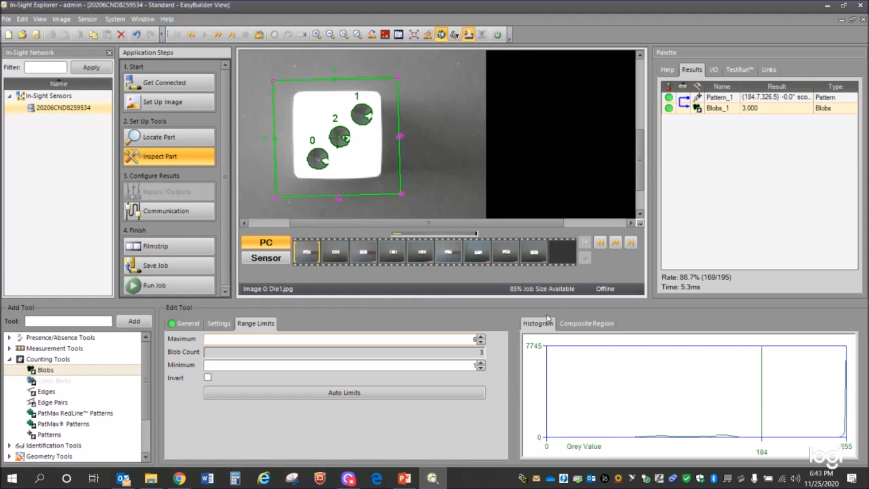
- Try the automatic limits for the blob count, and set the range back to maximum 6 and minimum 1
click(349, 394)
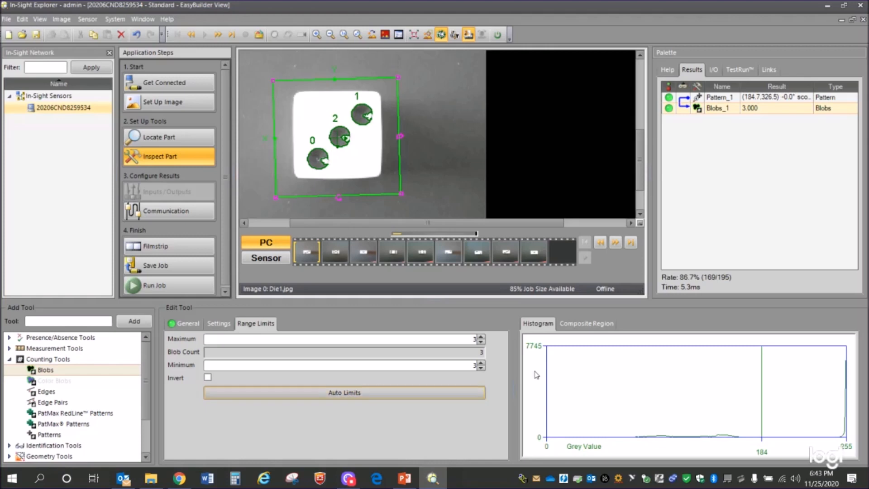
click(481, 338)
click(482, 339)
click(481, 338)
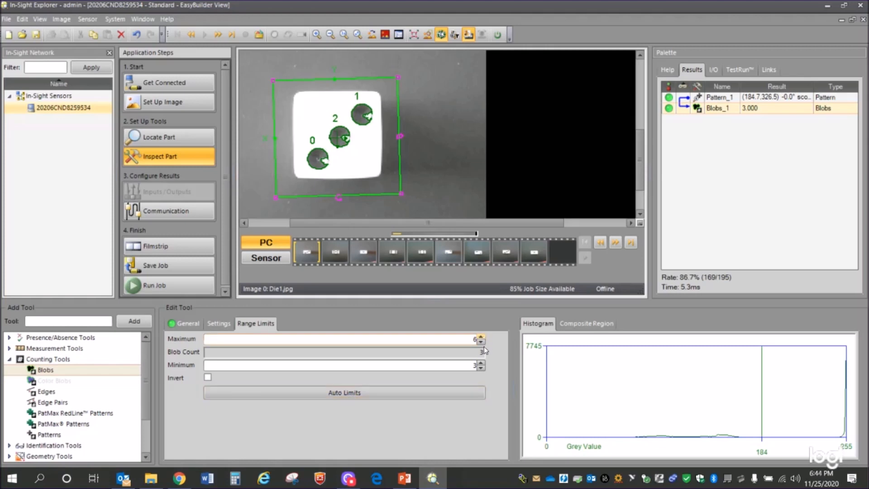
click(482, 368)
click(481, 368)
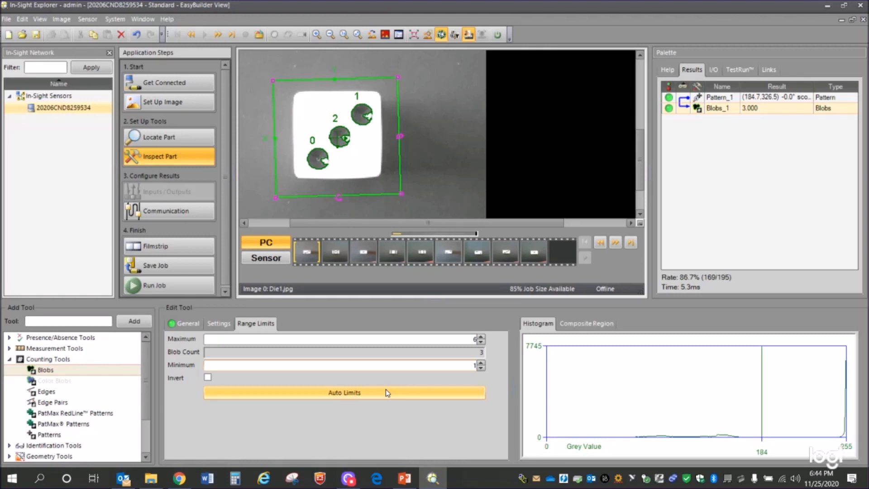
- Check the Blobs tool's pass result on Die2.jpg and Die3.jpg, and view the wider image around the die
click(614, 245)
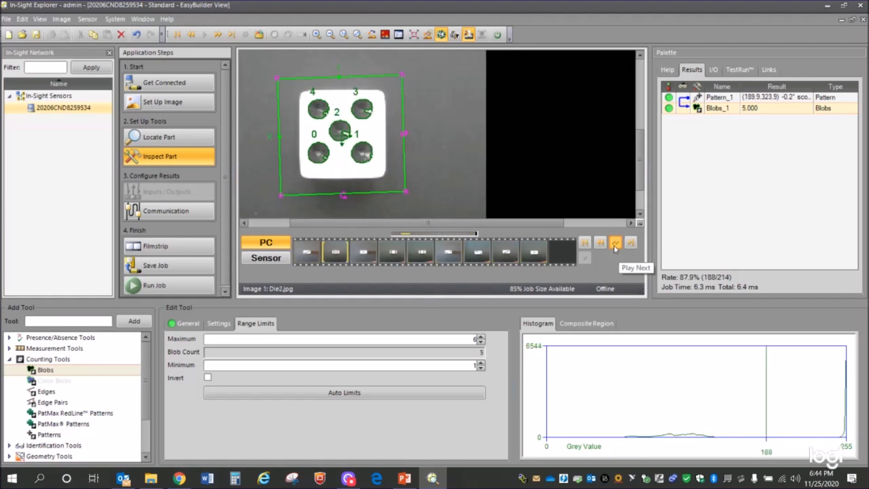
click(616, 245)
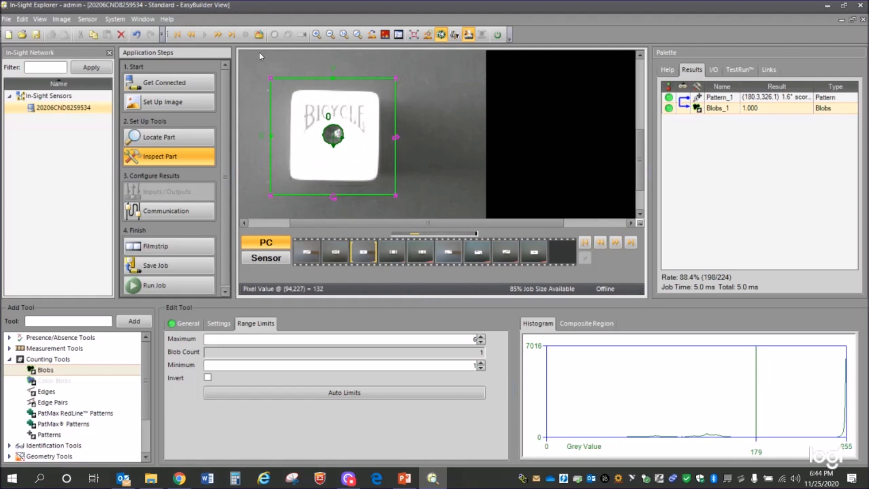
click(332, 36)
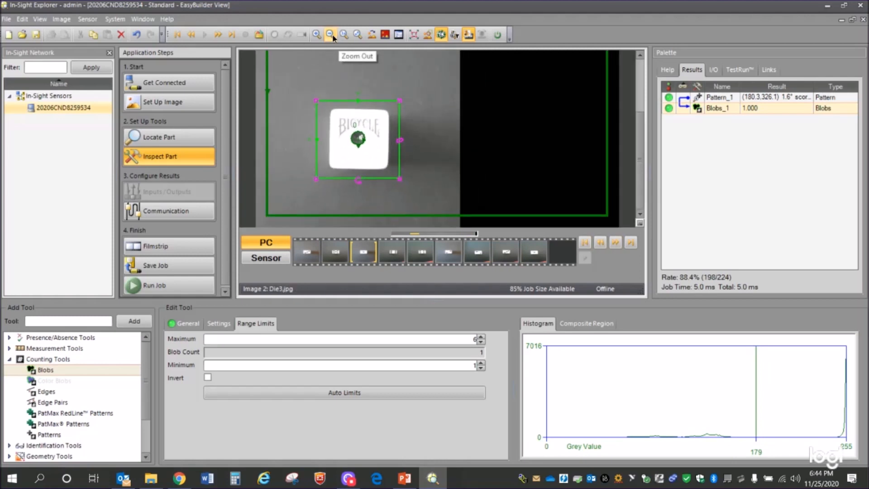
click(333, 35)
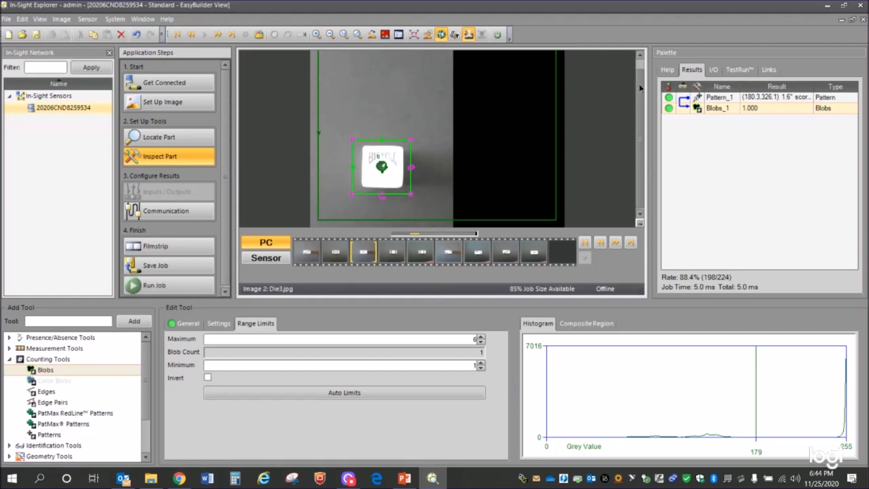
scroll(641, 87, up, 1)
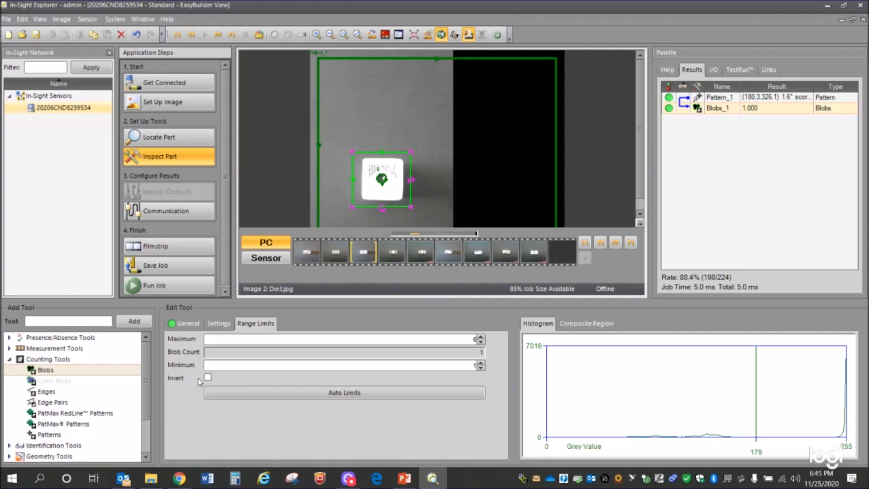
- Add a String plot tool to the job
click(10, 359)
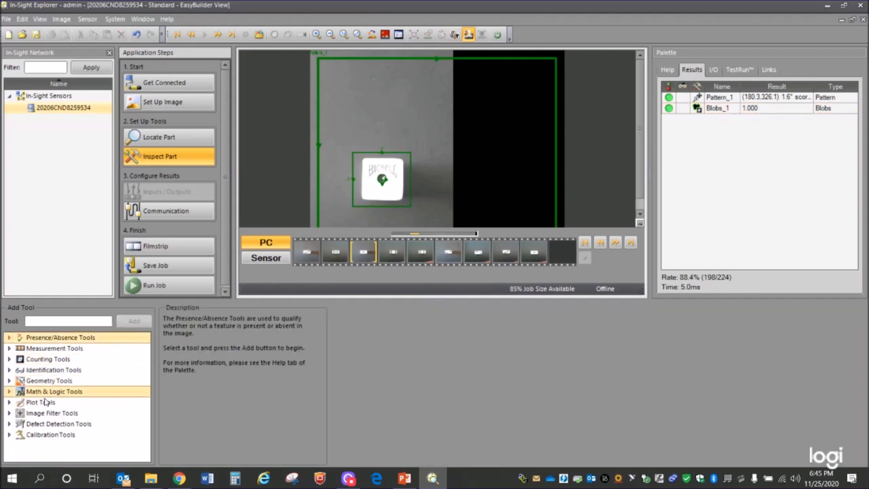
click(9, 403)
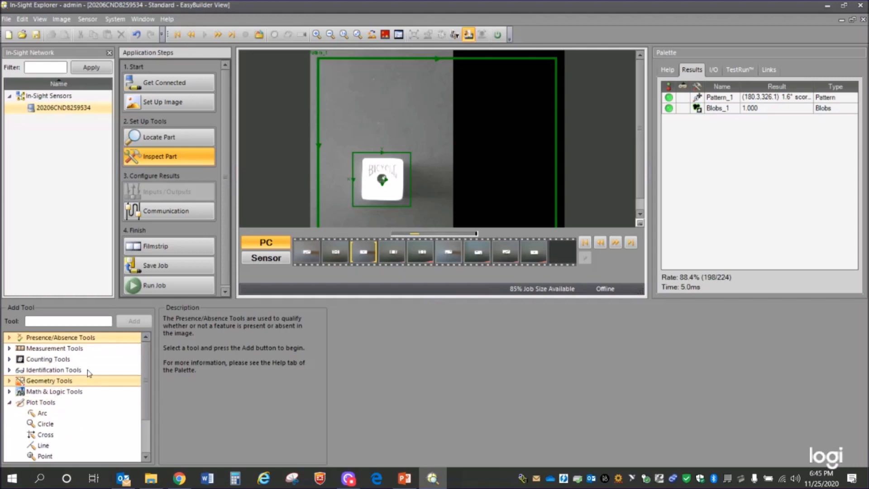
drag(145, 401, 151, 433)
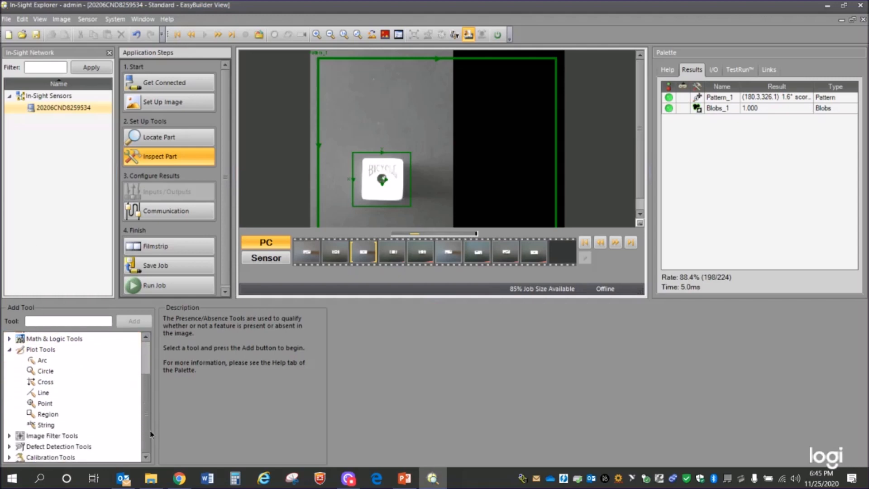
click(54, 425)
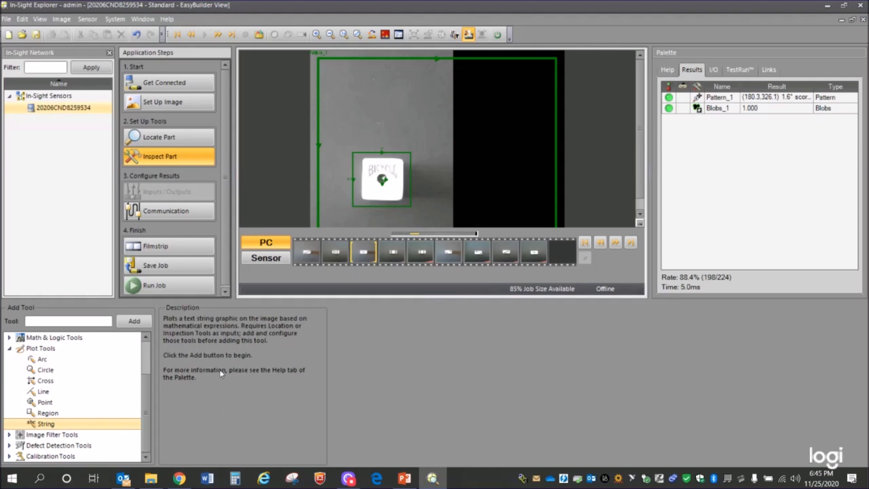
click(133, 325)
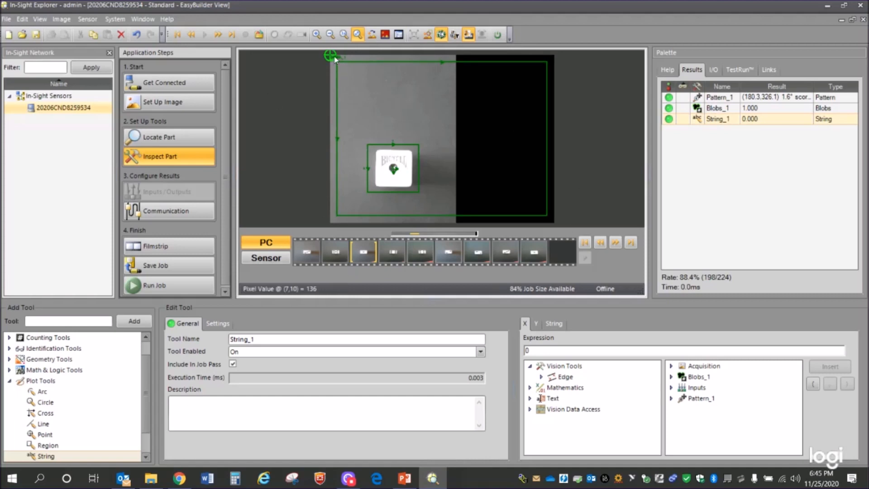
- Position the plotted string on the image by setting its X expression to 100 and its Y expression to 200
click(344, 77)
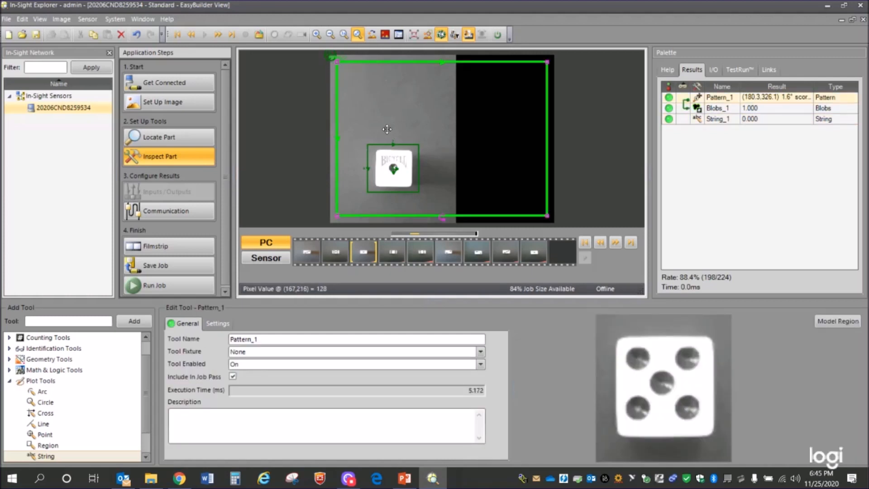
click(706, 120)
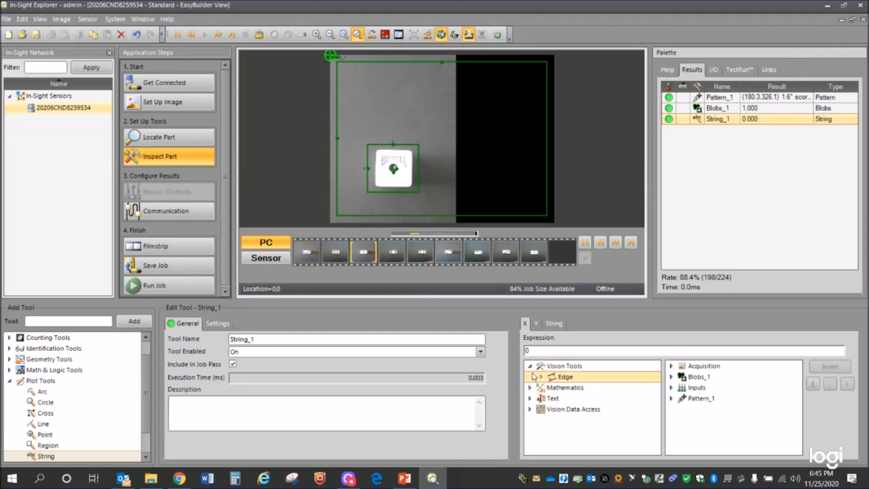
click(536, 352)
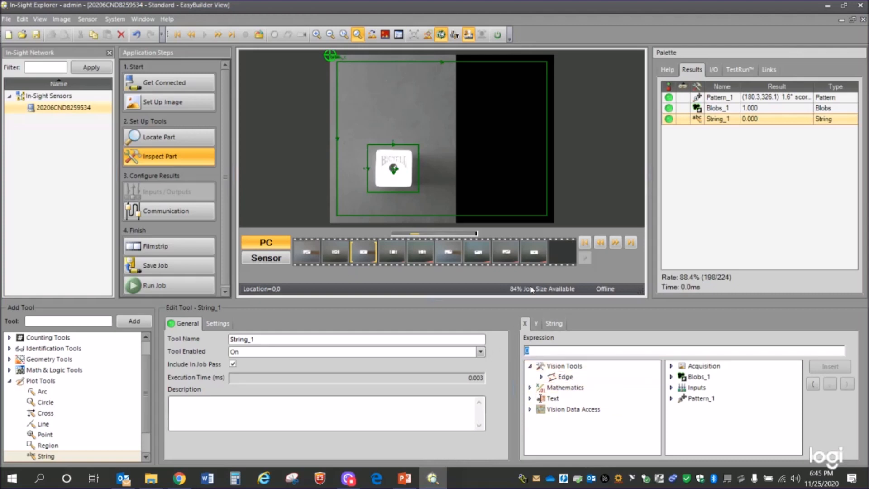
text(100)
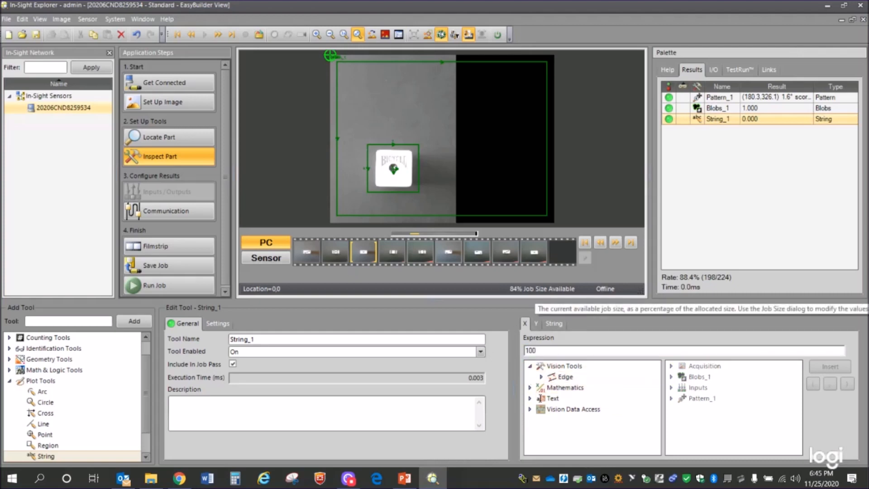
key(Return)
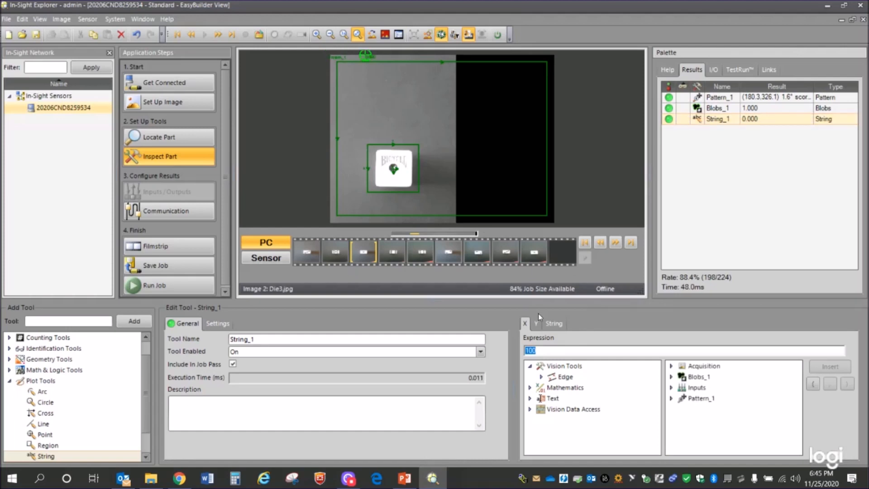
click(536, 324)
text(200)
key(Return)
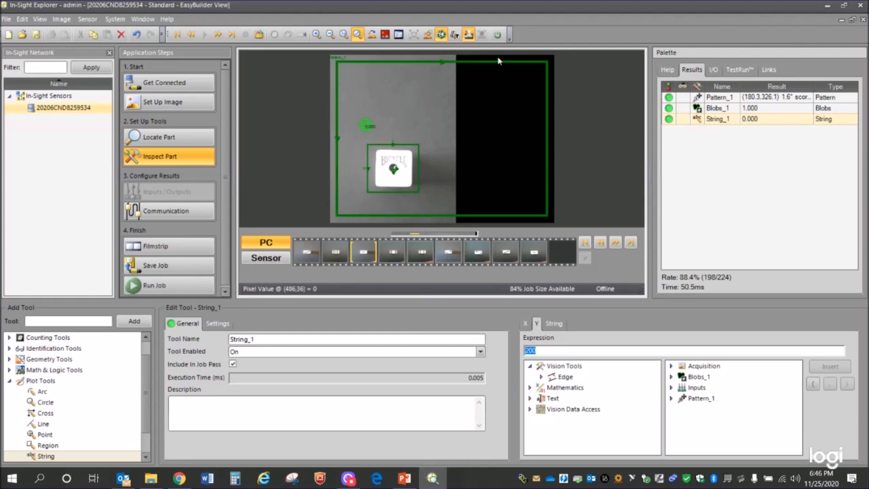
- Examine the plotted string beside the die up close while playing through the filmstrip images, stopping at Die1.jpg
click(317, 35)
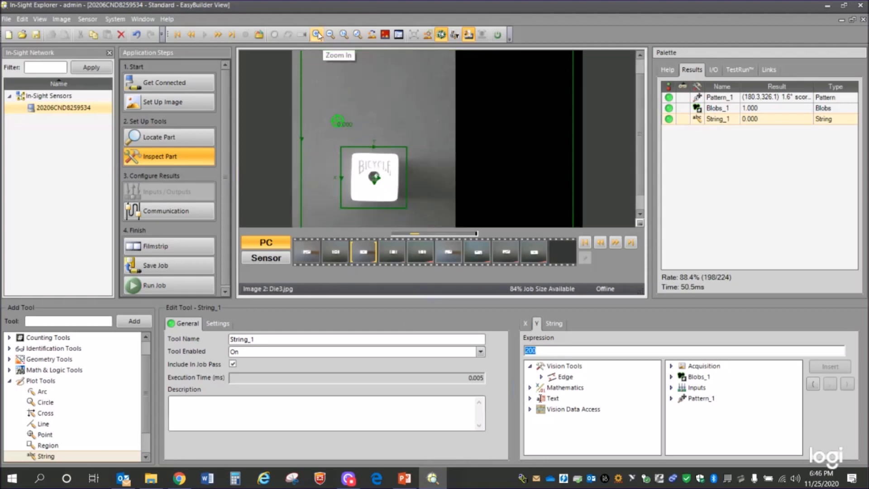
click(317, 34)
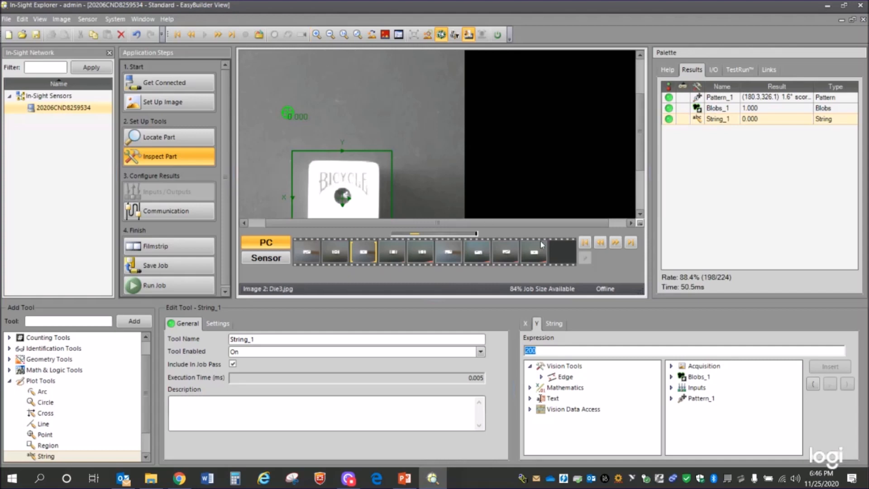
click(614, 243)
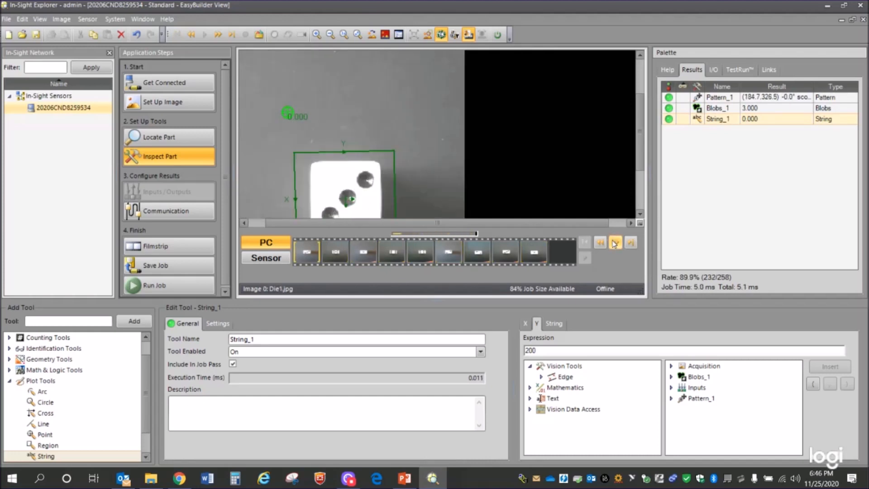
- Insert the Concatenate text function into the String tool's string expression in place of the default value
click(554, 323)
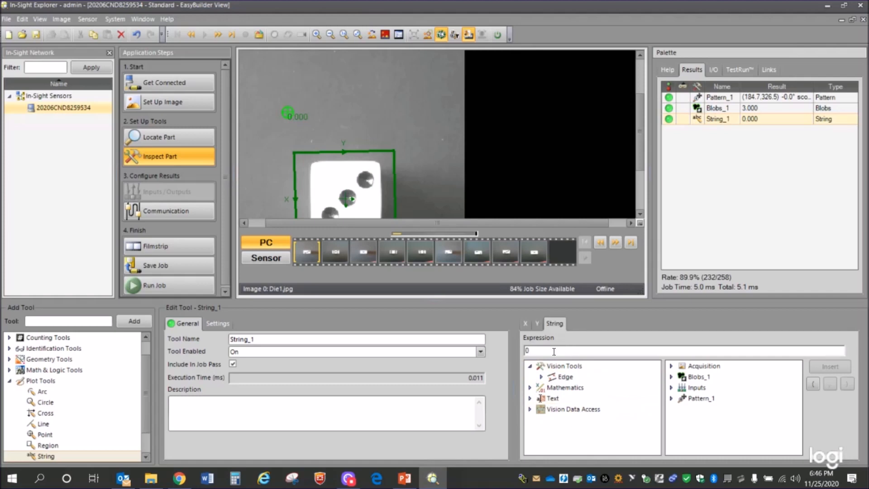
click(531, 398)
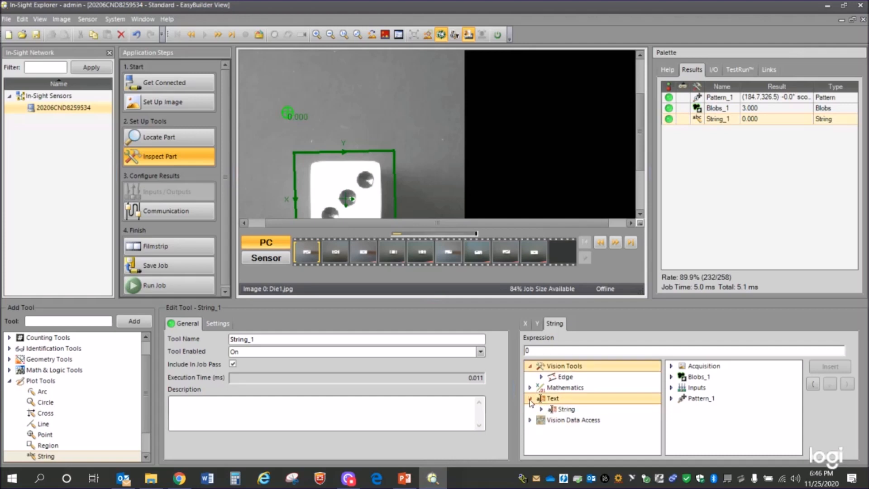
click(530, 366)
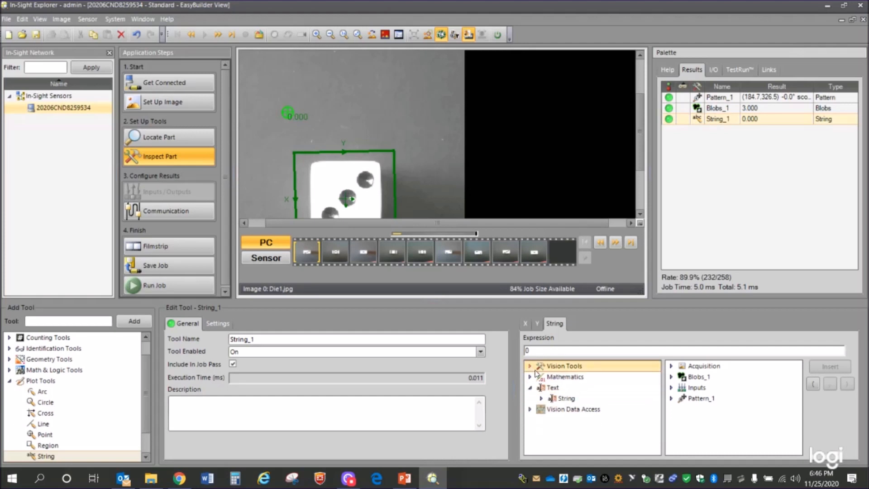
click(541, 399)
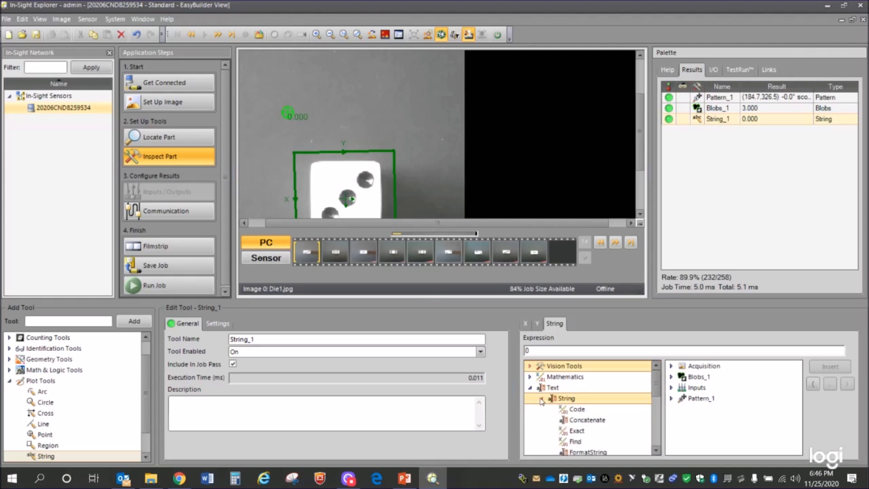
mouse_move(655, 383)
mouse_down()
mouse_move(653, 435)
mouse_move(652, 397)
mouse_up()
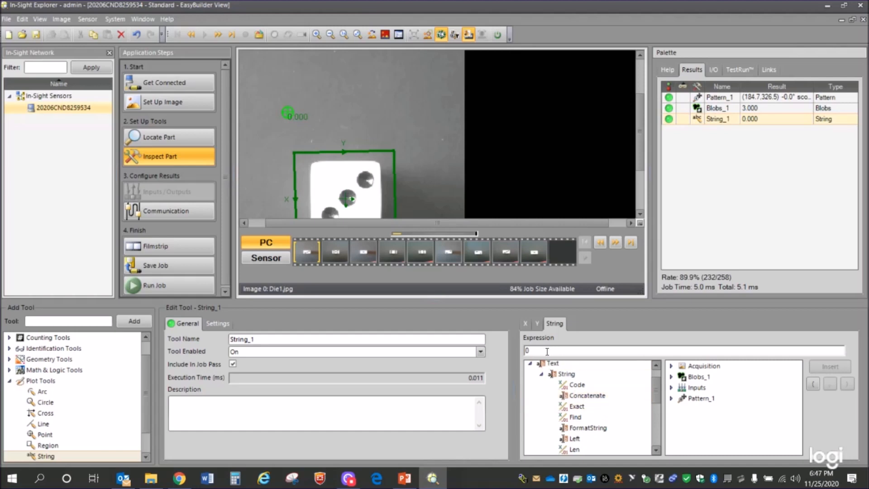
click(591, 396)
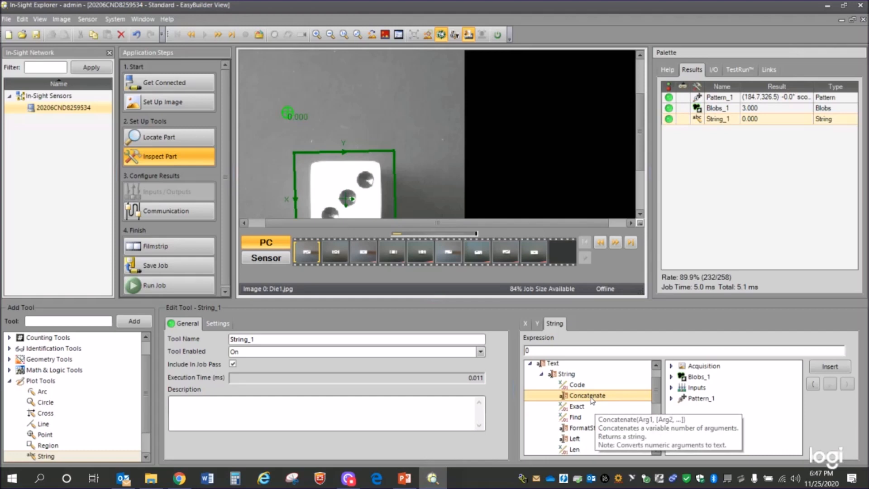
double_click(592, 396)
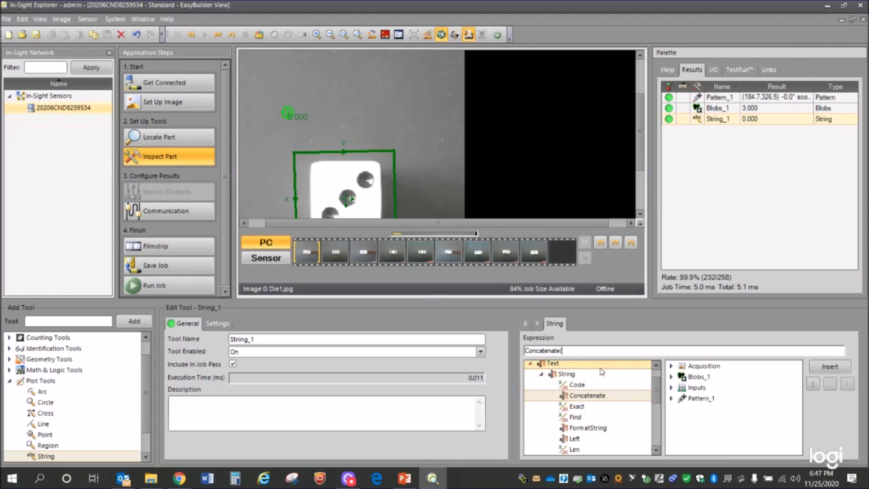
- Enter "THE COUNT IS " as the first Concatenate argument, followed by a comma
text(")
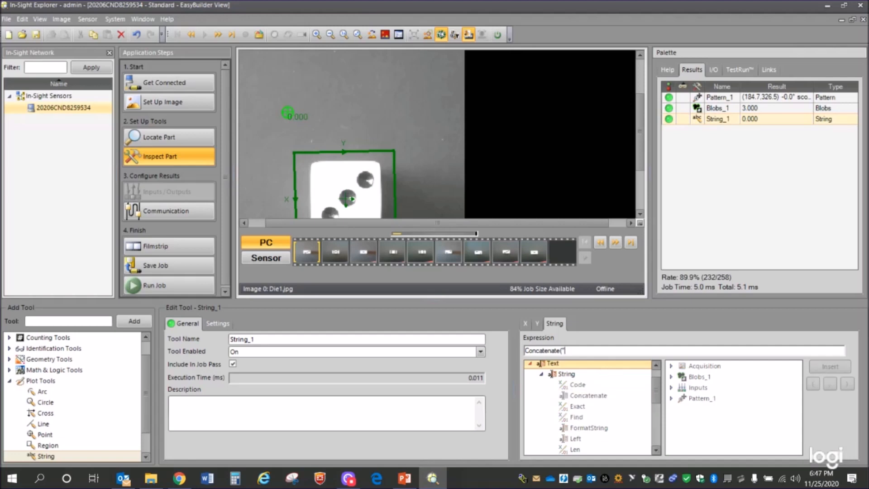
text(THE COUNT IS ")
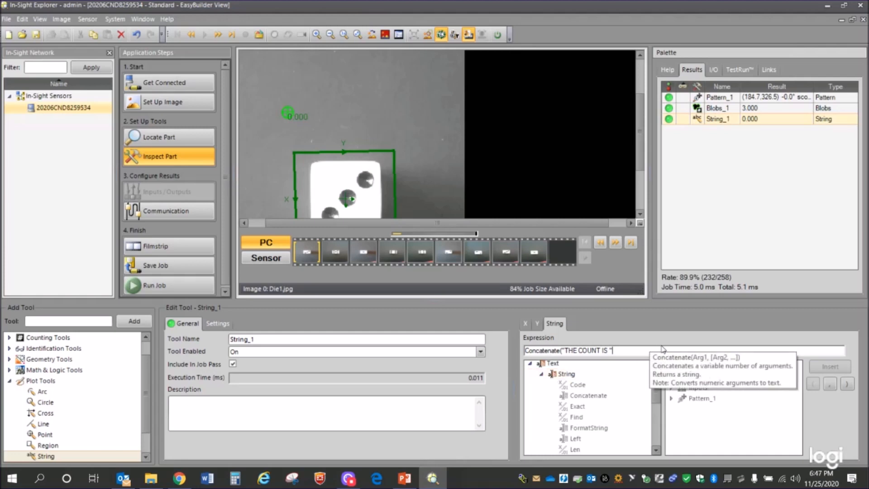
text(,)
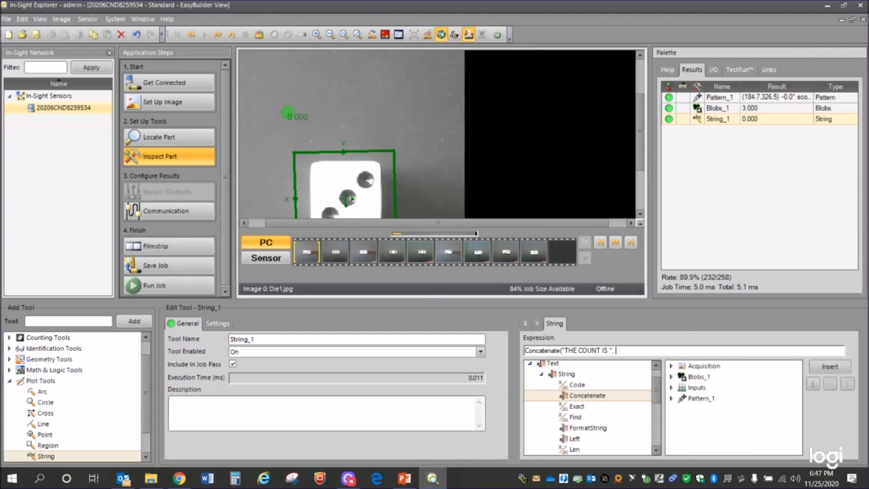
- Complete the Concatenate expression with the Blobs_1 Blob_Count value as its second argument and a closing parenthesis
click(707, 378)
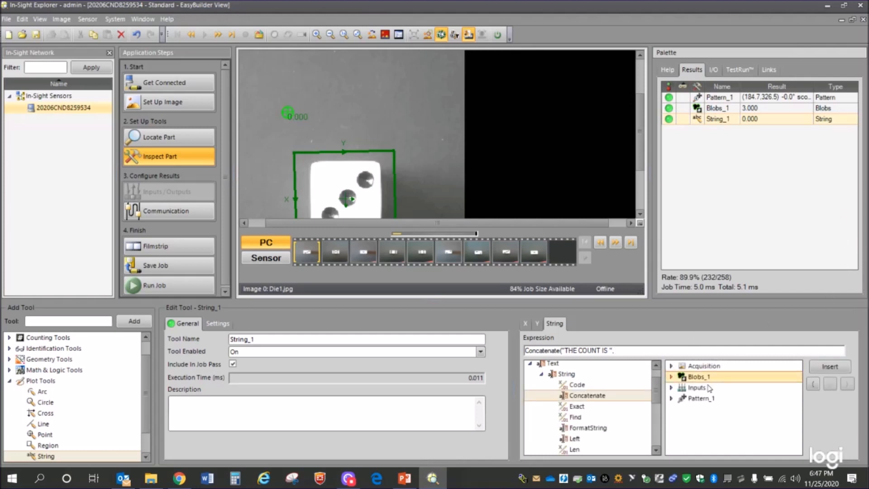
click(672, 381)
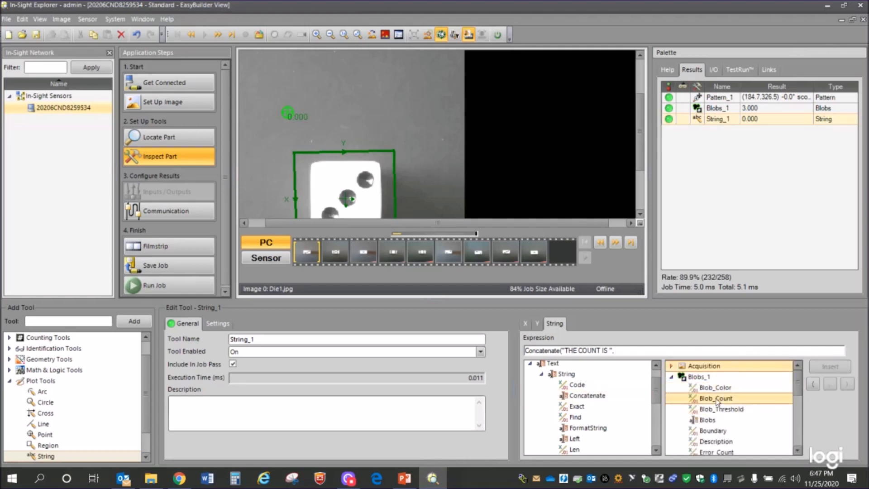
click(717, 400)
double_click(716, 401)
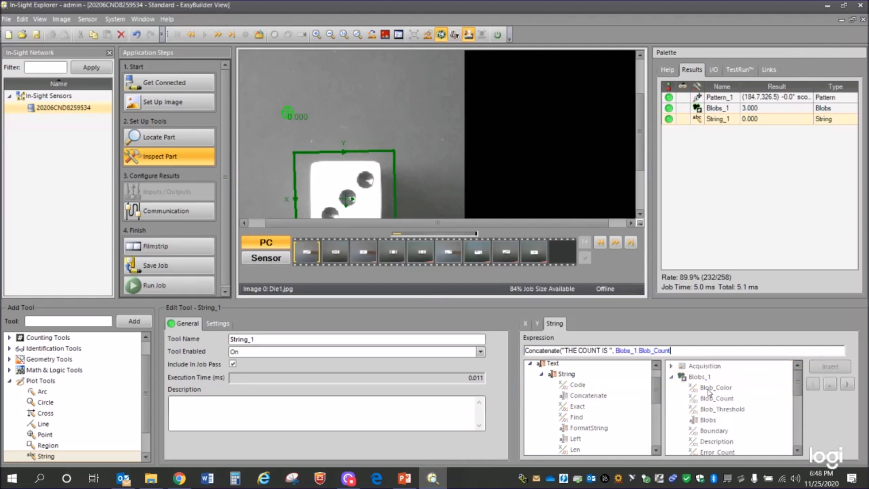
text())
- Copy the whole Concatenate expression and paste it into a new blank Word document
drag(674, 350, 468, 360)
key(ctrl+c)
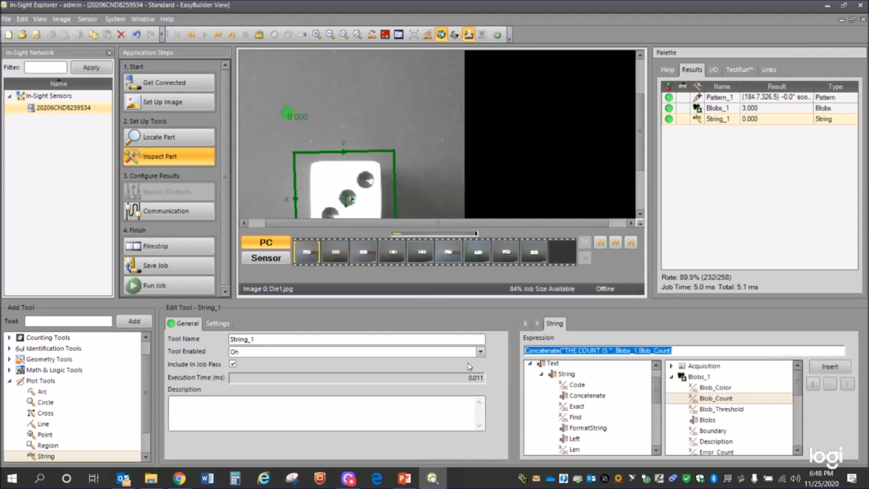
click(208, 479)
click(352, 116)
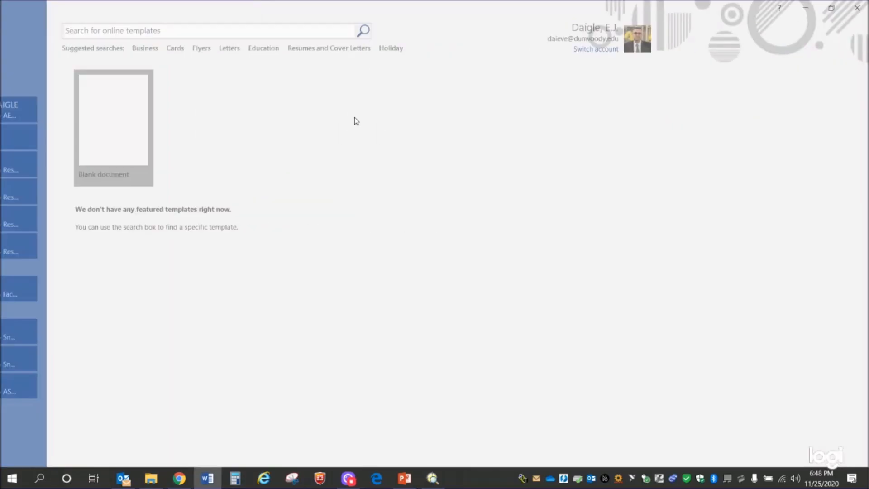
key(ctrl+v)
- Enlarge the pasted expression in the Word document to font size 26
drag(410, 151, 252, 152)
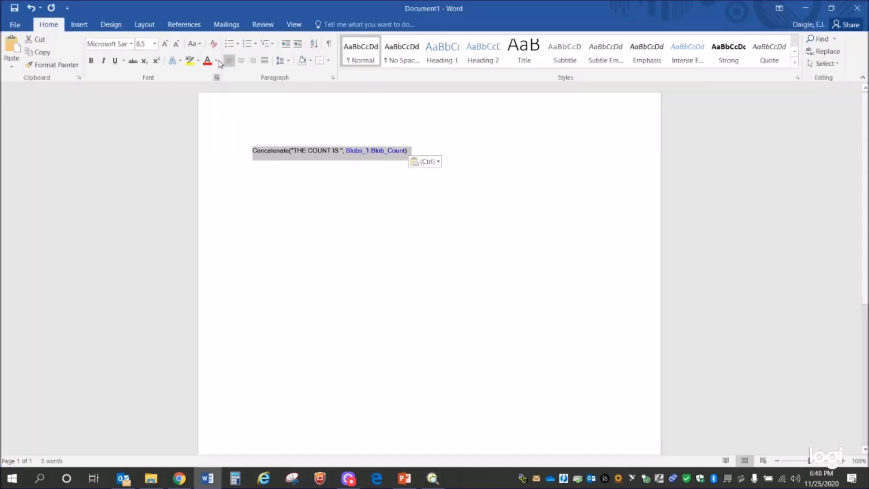
click(155, 44)
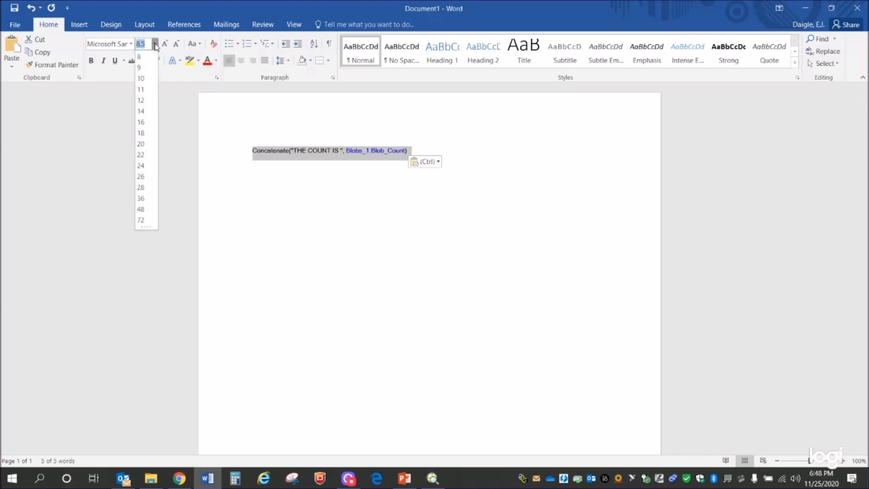
click(141, 187)
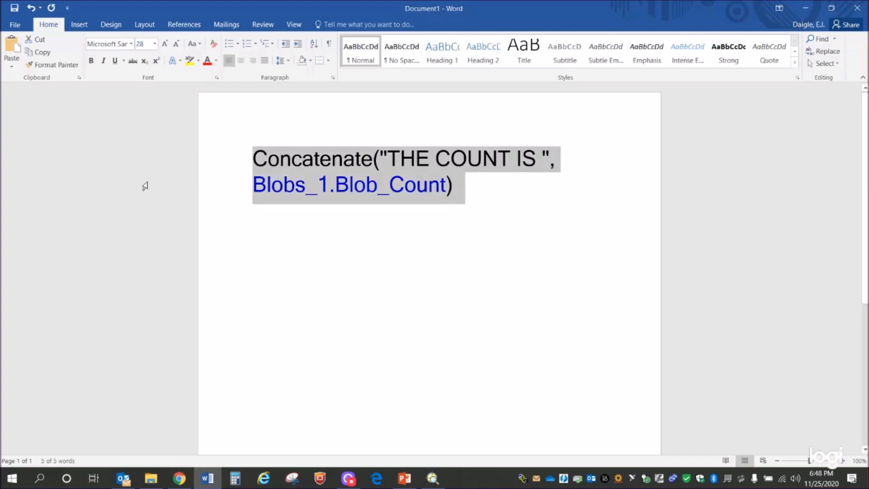
click(155, 43)
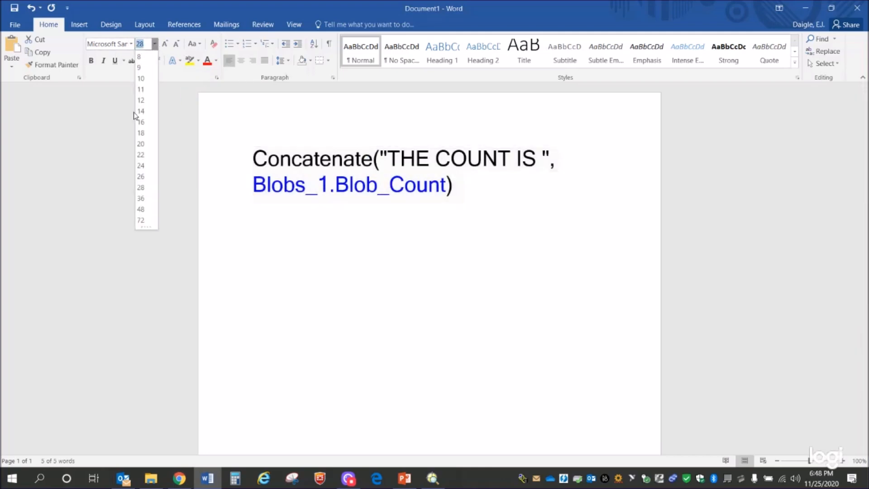
click(141, 176)
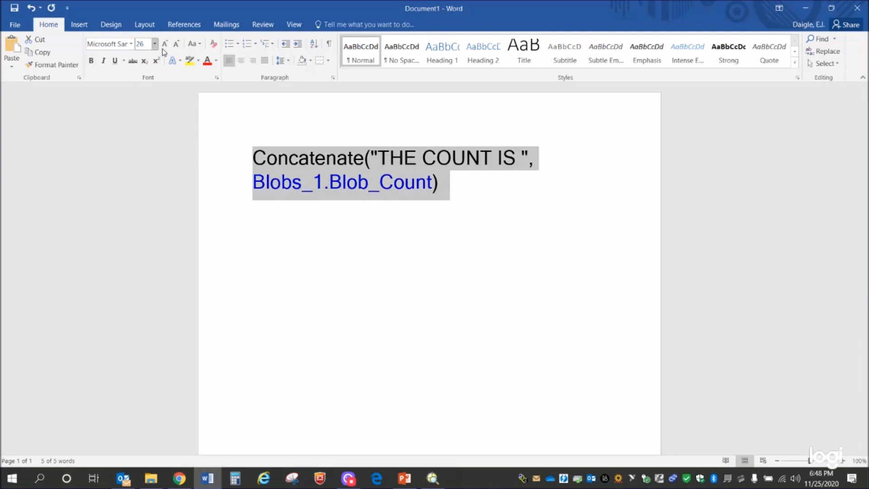
- Change the Word page to landscape orientation and highlight the THE COUNT IS text between the quotation marks
click(144, 25)
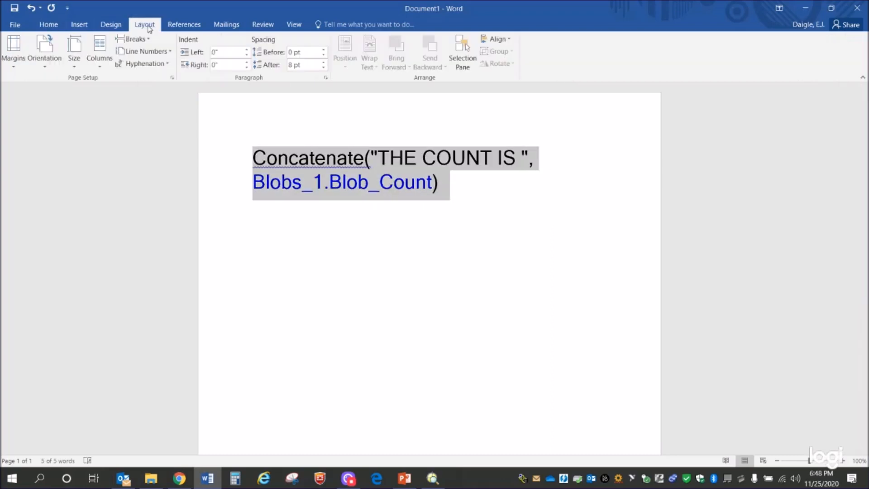
click(44, 52)
click(72, 107)
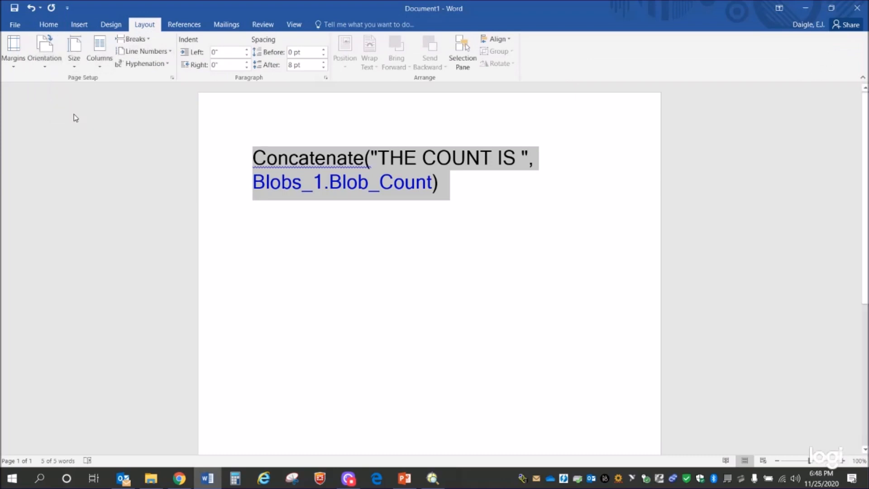
click(509, 274)
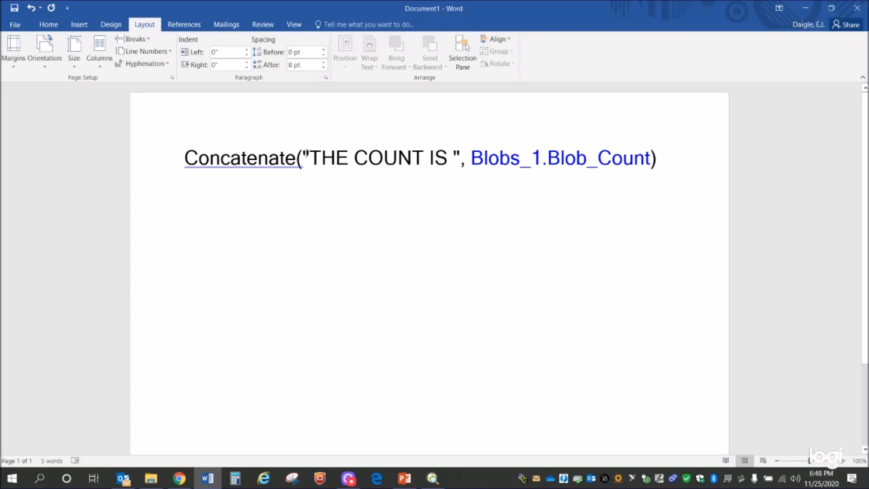
drag(310, 156, 449, 158)
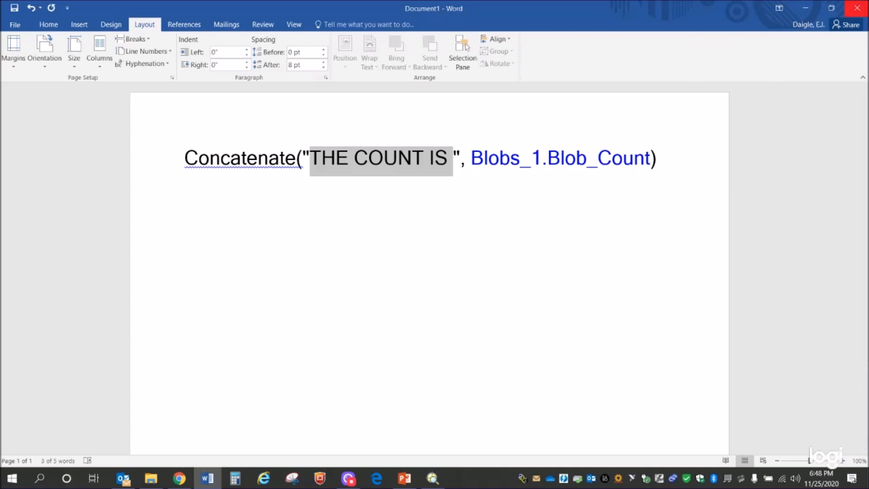
- Close the Word document without saving and apply the finished Concatenate expression to the String tool in In-Sight Explorer
click(856, 8)
click(435, 262)
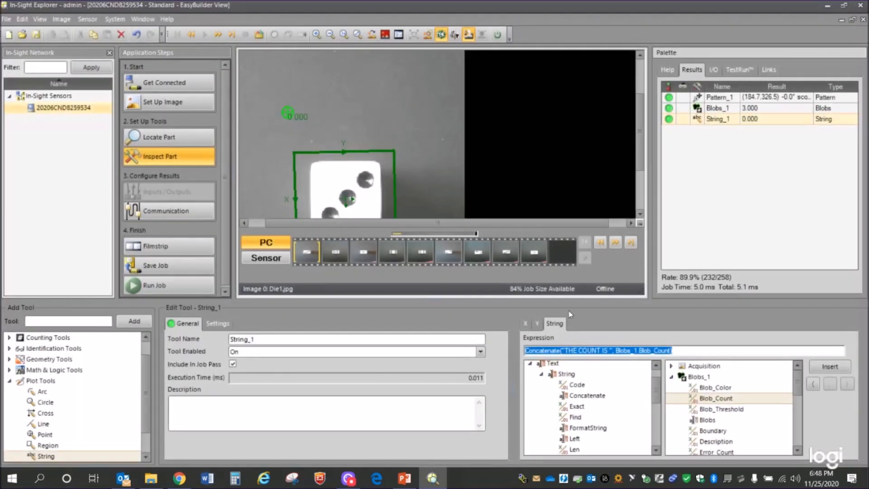
click(692, 349)
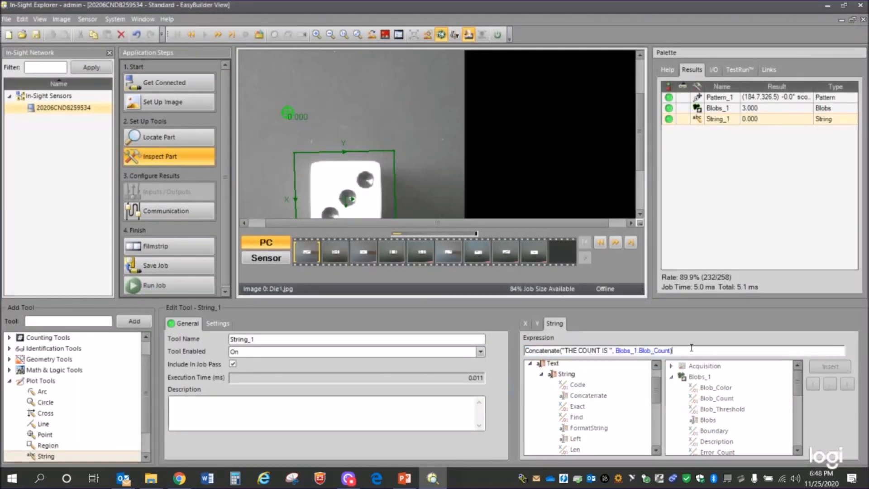
key(Return)
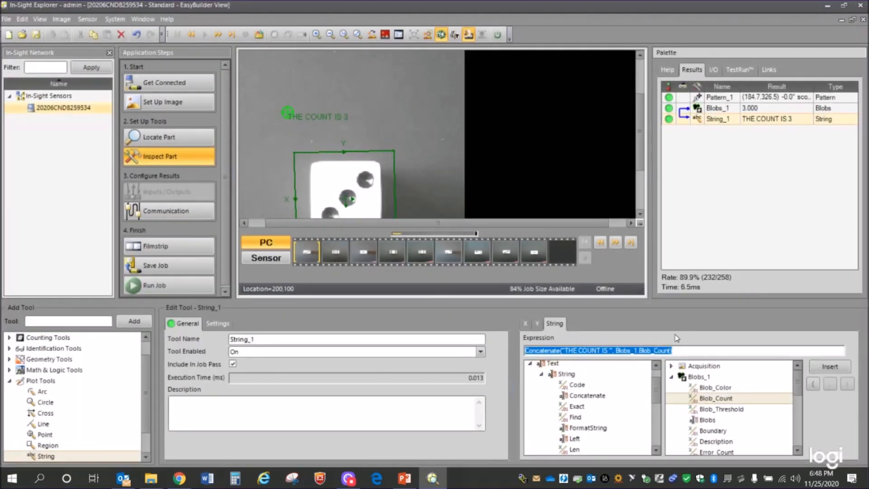
- Set the font size of the plotted string to 28
click(219, 323)
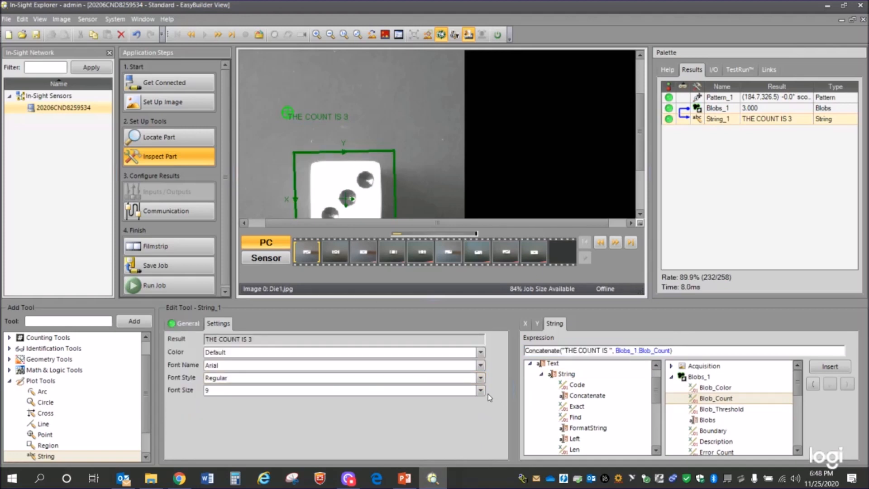
click(480, 390)
scroll(483, 425, down, 4)
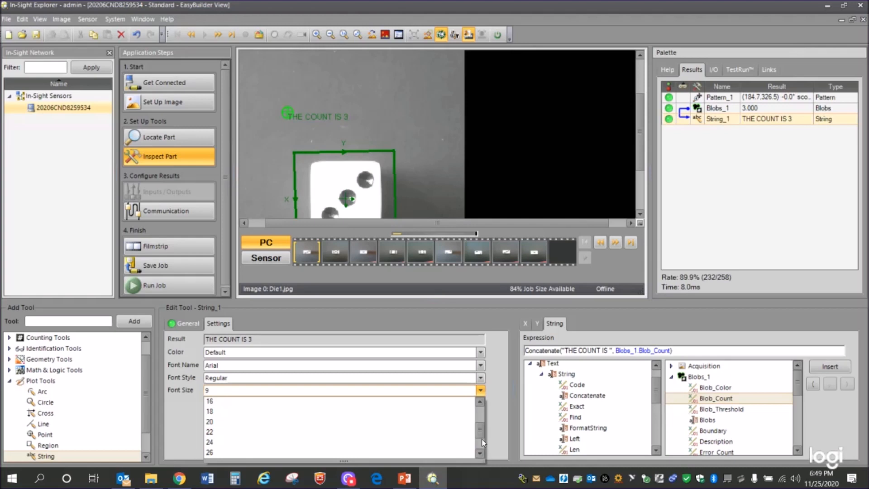
click(235, 422)
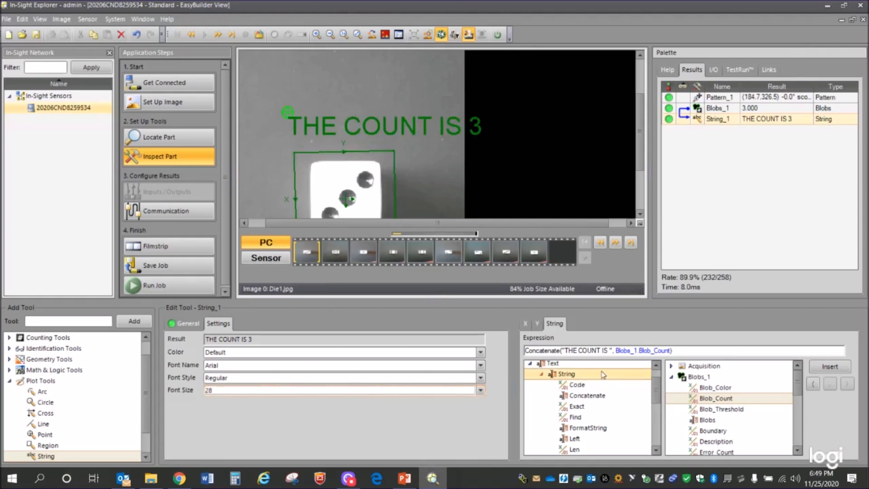
- Set the plotted string's X expression to 50
click(528, 322)
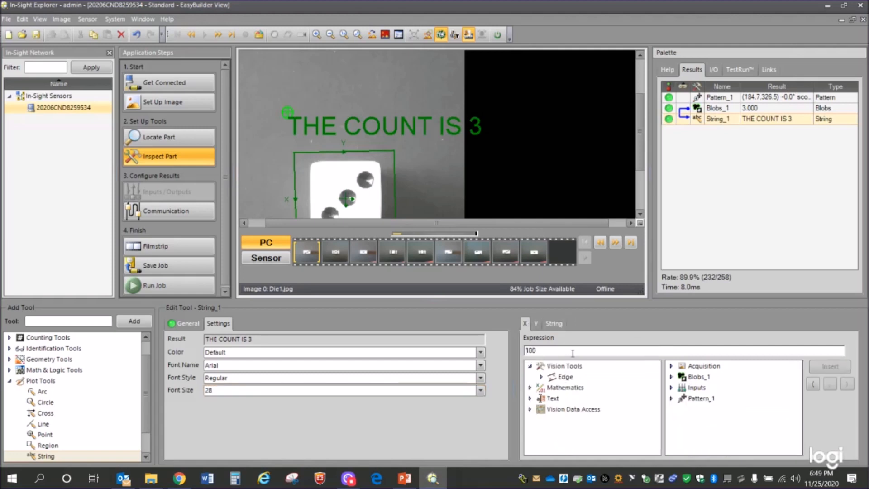
drag(539, 350, 521, 352)
text(50)
key(Return)
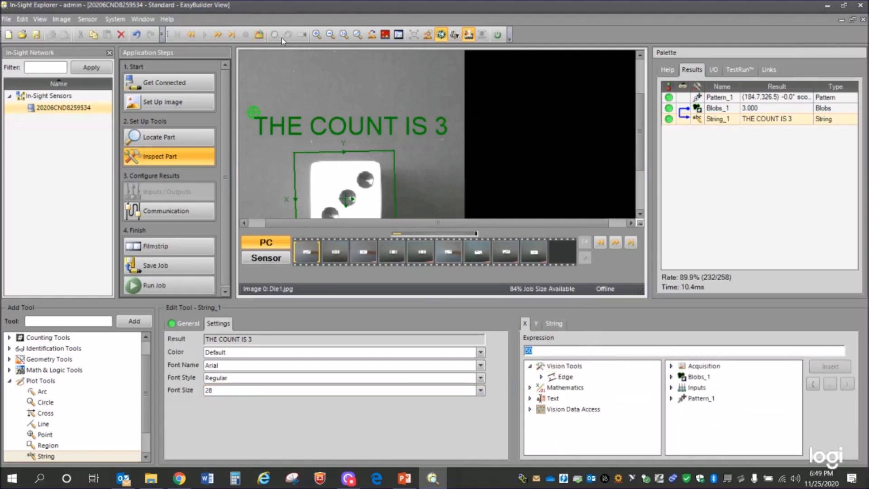
- Play through all the filmstrip images to check the plotted count against the die's pips, stopping at Die9.jpg
click(332, 36)
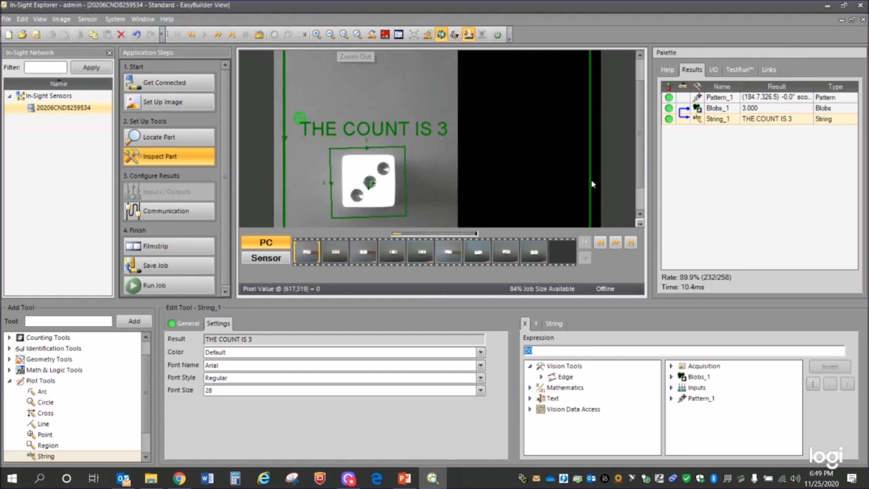
click(642, 215)
click(642, 215)
click(642, 215)
drag(638, 168, 640, 189)
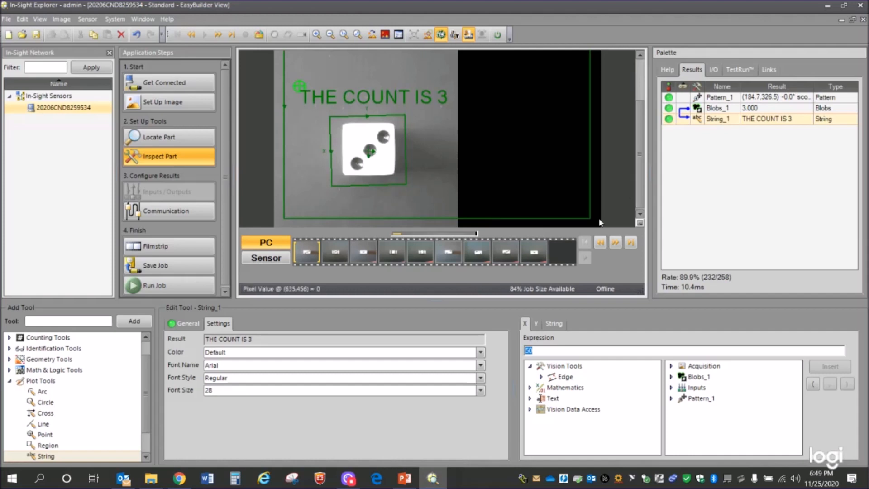
click(616, 243)
click(615, 243)
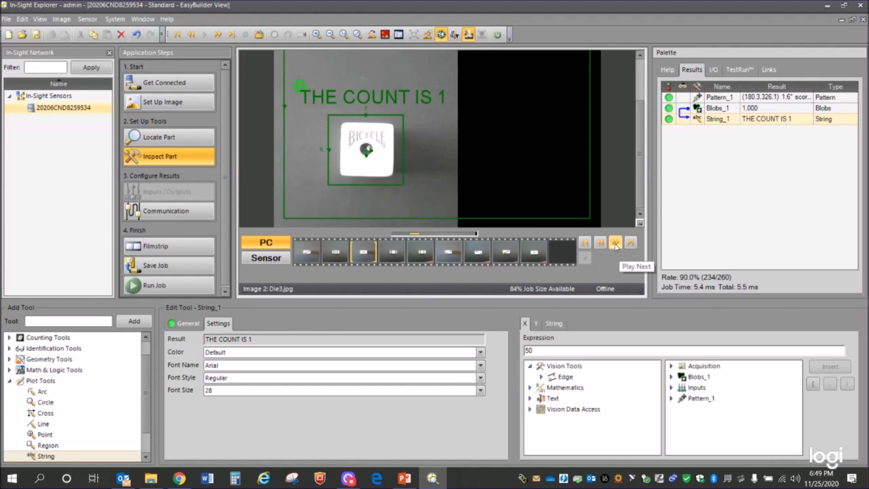
click(616, 243)
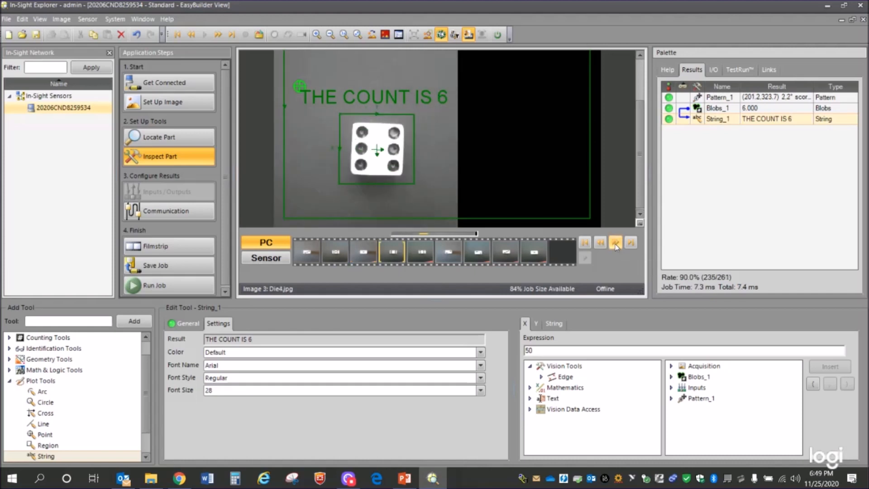
click(616, 243)
click(616, 243)
click(616, 243)
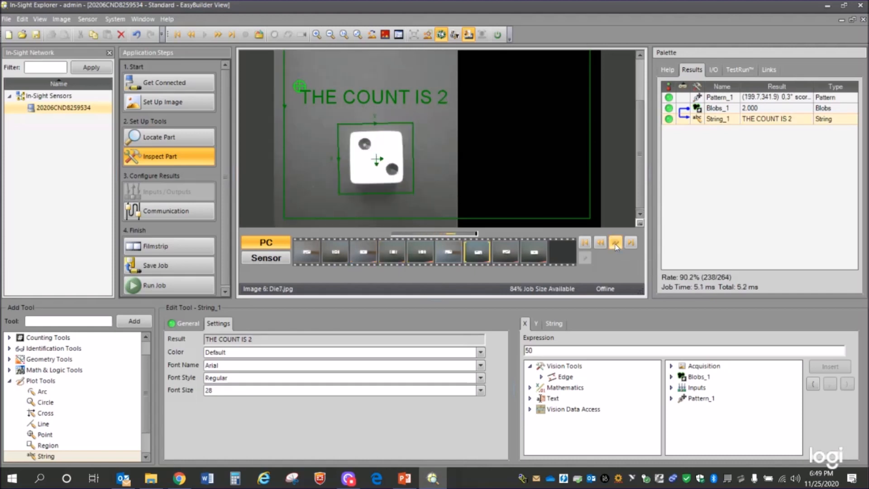
click(616, 243)
click(616, 243)
click(616, 243)
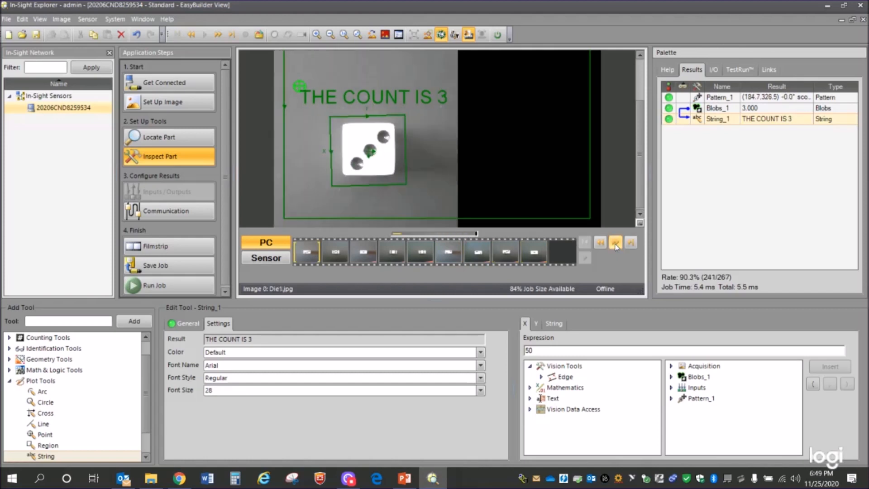
click(606, 245)
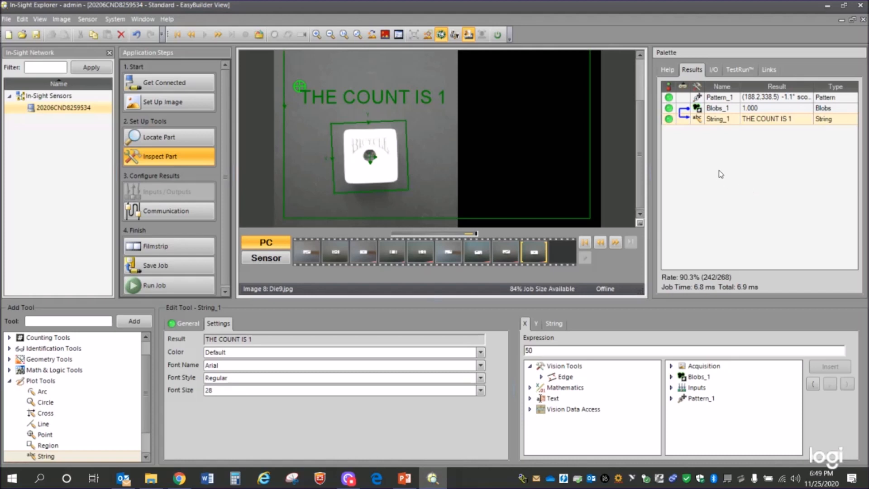
- Review the Blobs_1 tool's threshold, blob color and area limit settings, and return to the String_1 tool
click(721, 110)
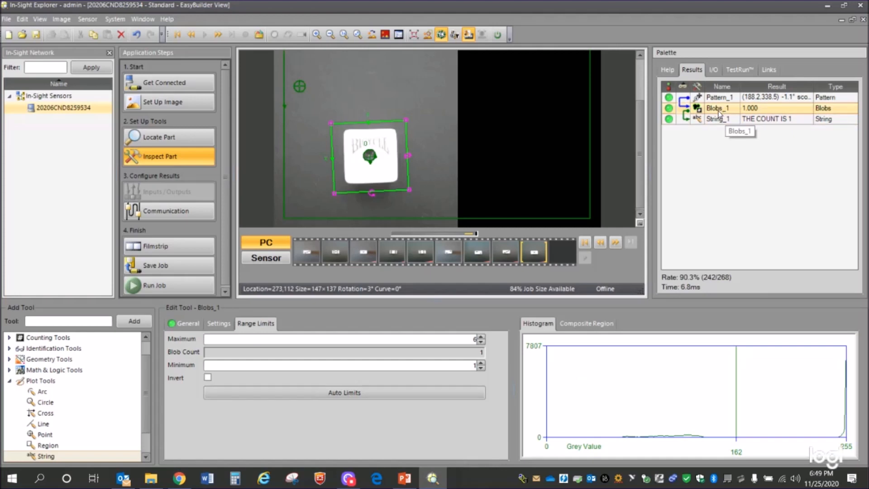
click(222, 325)
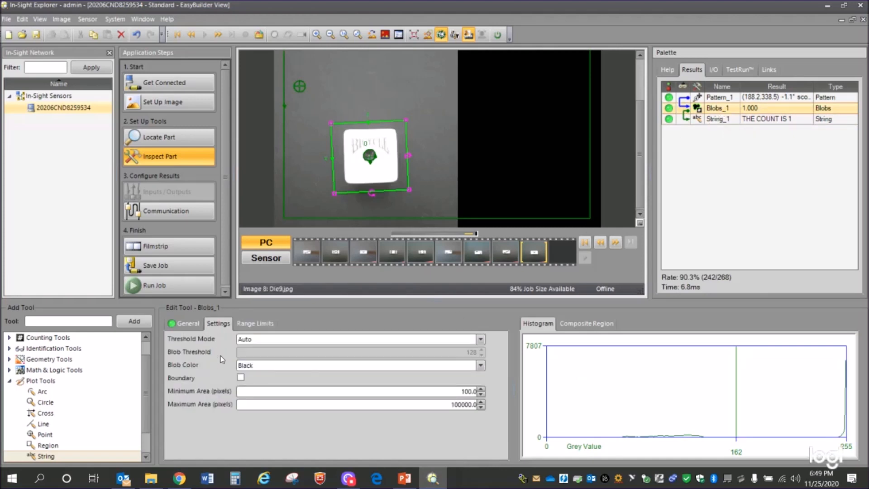
click(461, 403)
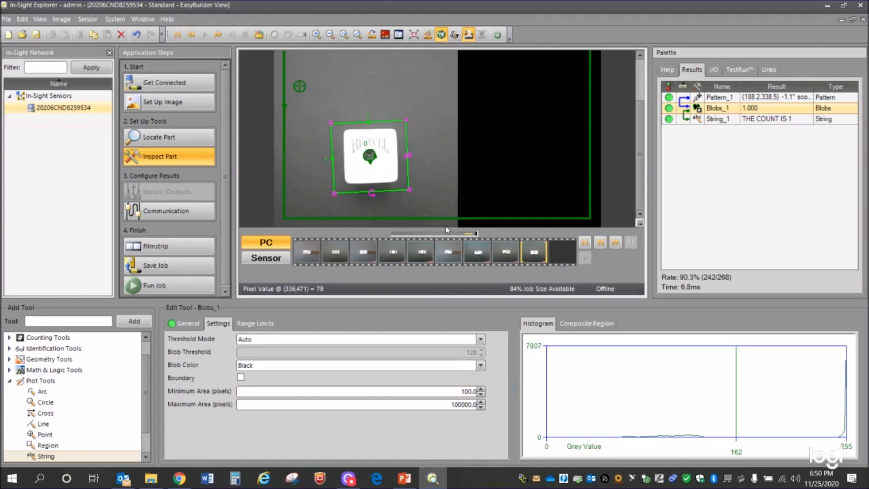
click(713, 120)
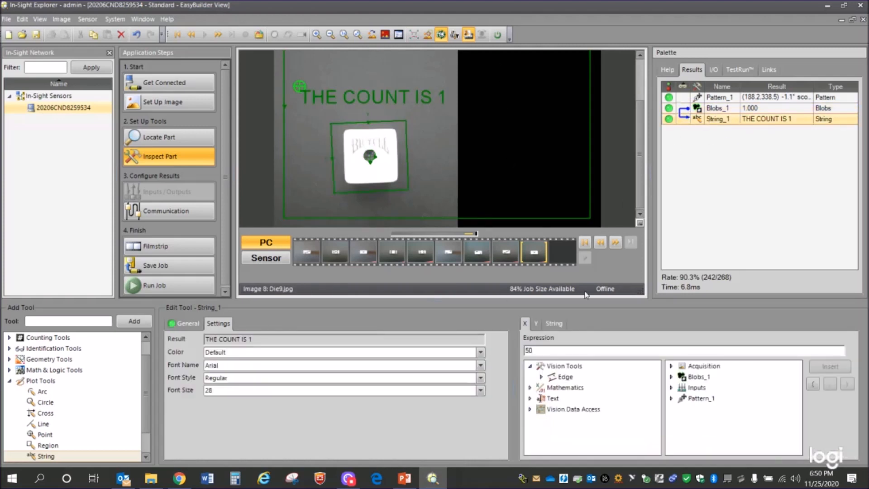
- Save the current job as Dice Counter in the Dice folder
click(618, 244)
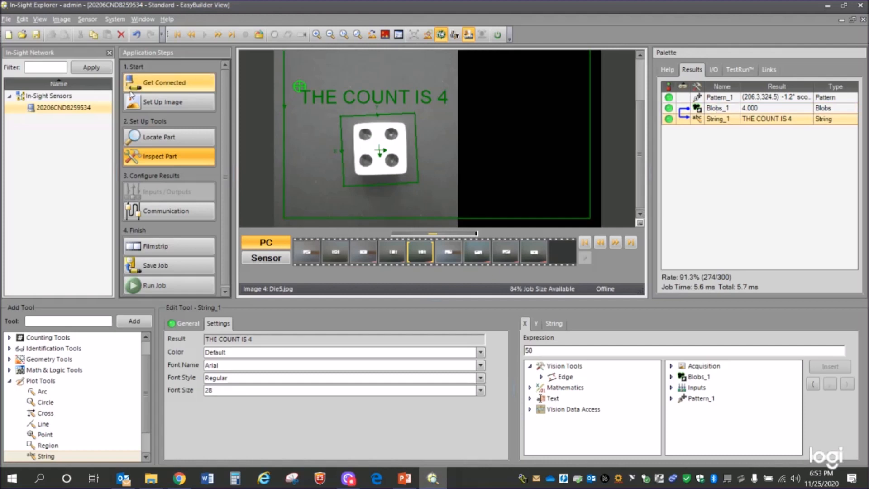
click(6, 19)
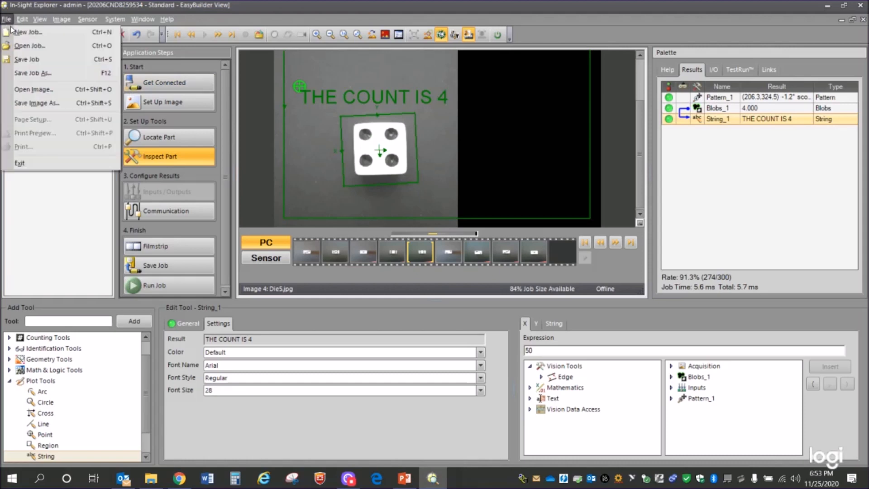
click(32, 73)
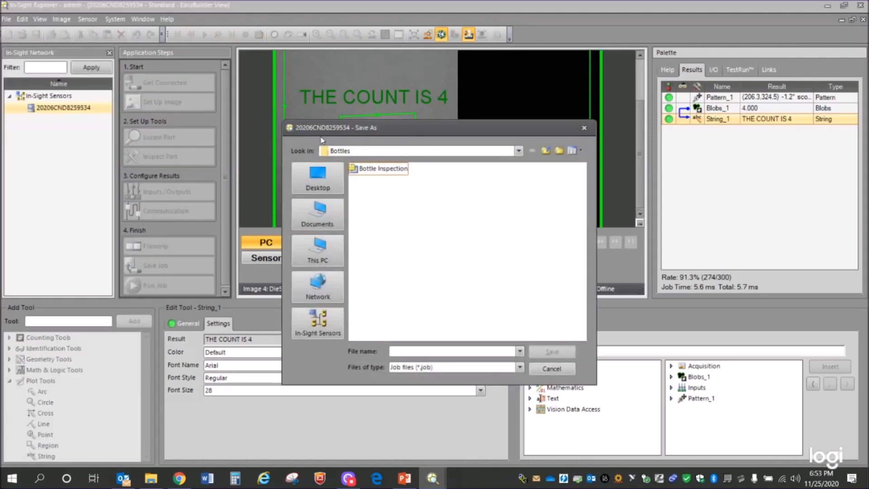
click(545, 151)
double_click(364, 194)
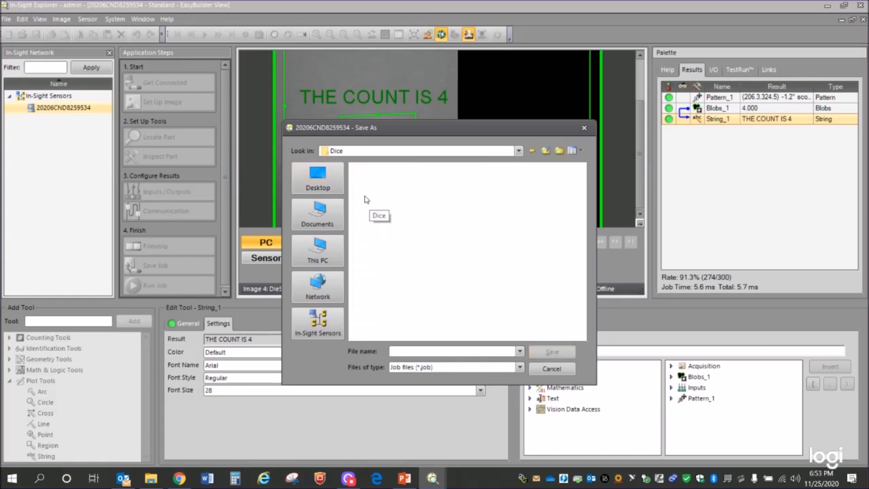
click(420, 351)
text(Dice Counter)
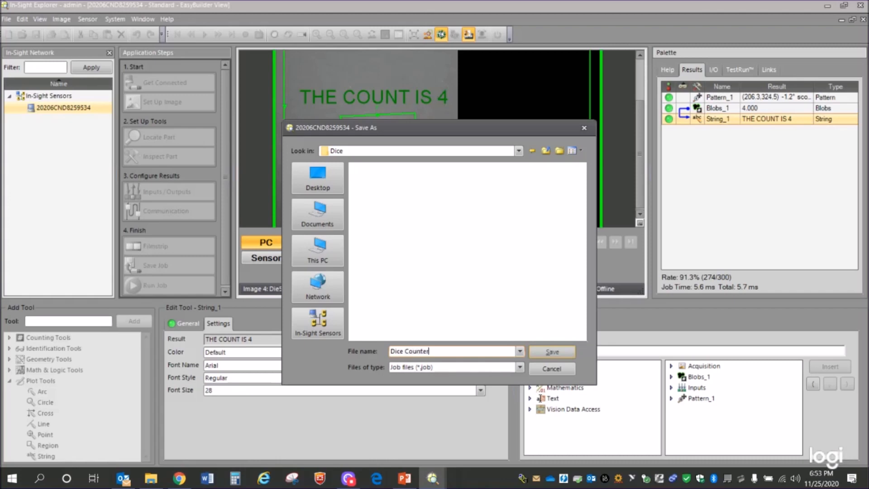
click(564, 356)
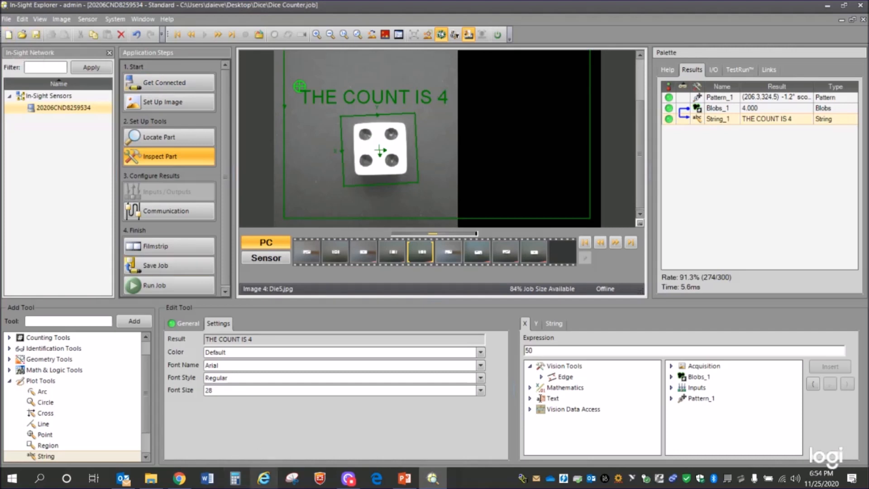
- Switch to Chrome, open the Machine Vision Lab assignment in Week 015 and download Candy.zip, allowing multiple downloads
click(179, 478)
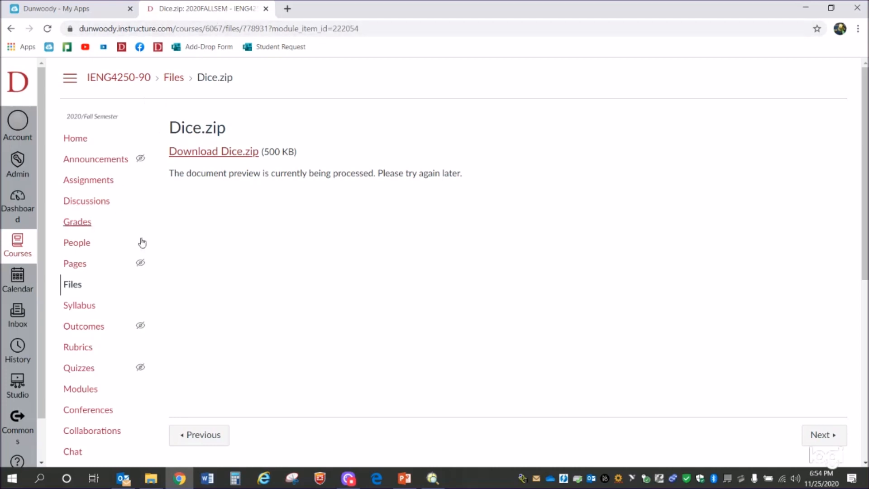
click(11, 29)
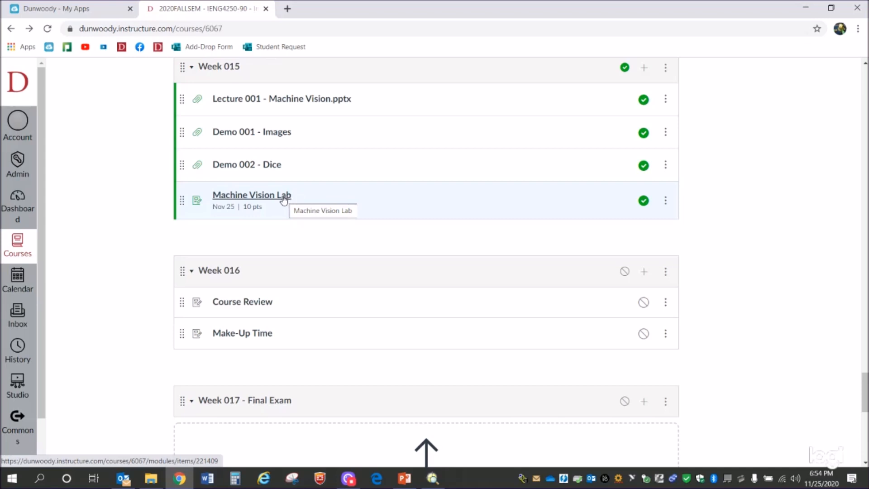
click(284, 198)
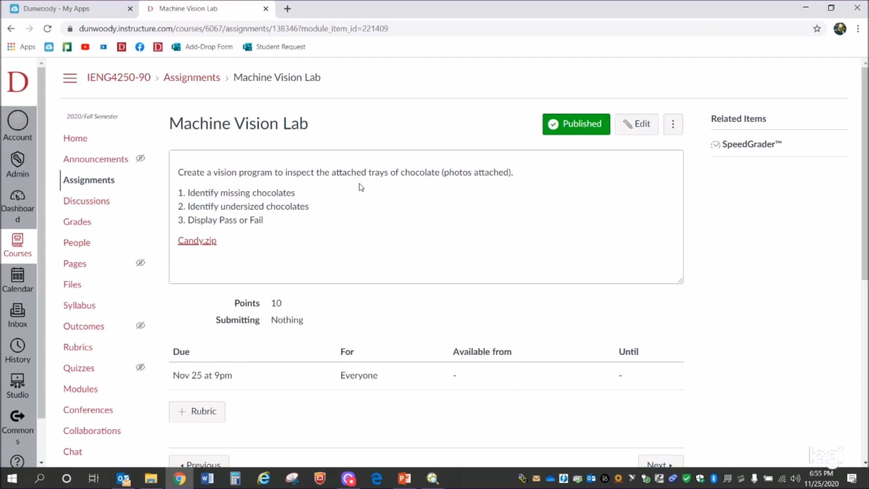
click(195, 243)
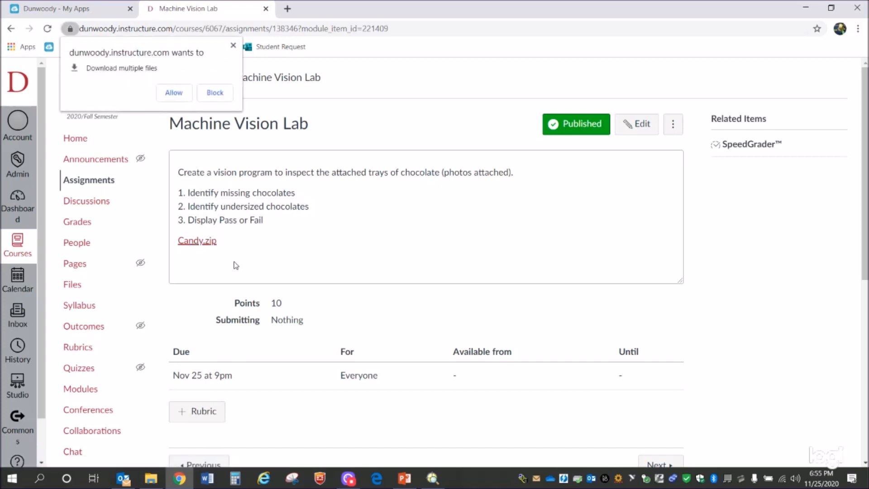
click(176, 96)
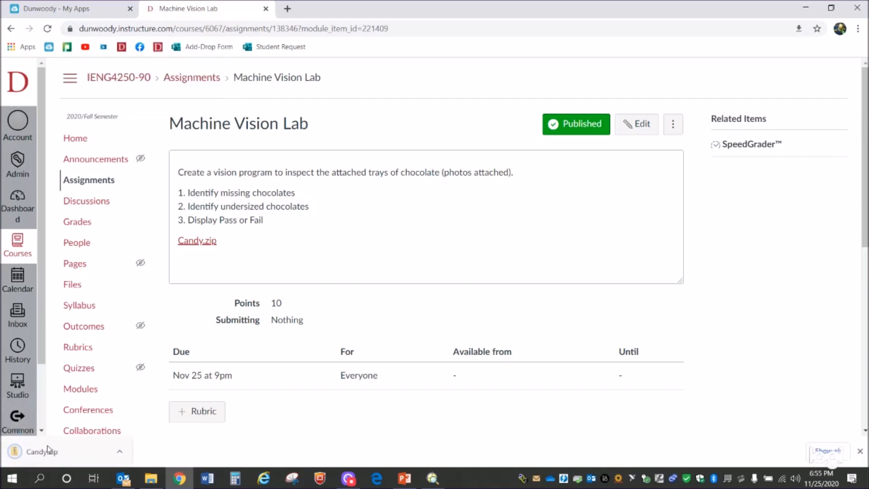
- Open the downloaded Candy.zip and copy all images from Candy001 to Candy011
click(53, 456)
click(315, 195)
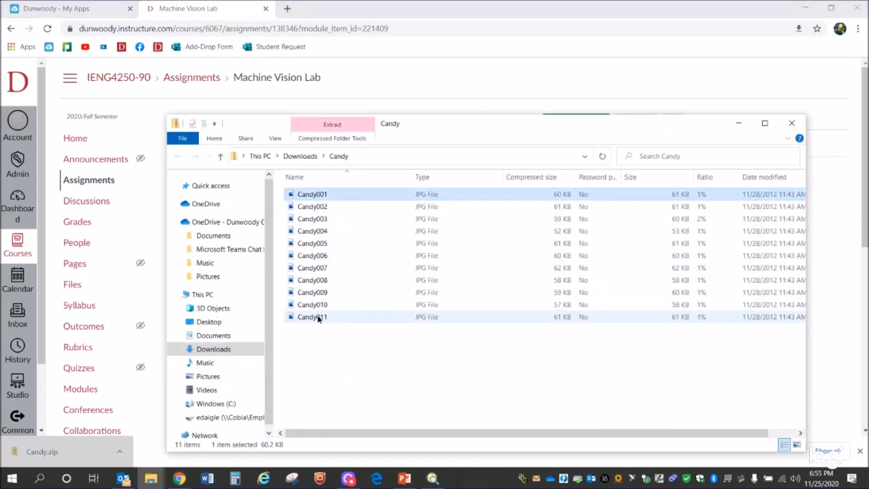
shift+click(319, 317)
right_click(319, 317)
click(352, 355)
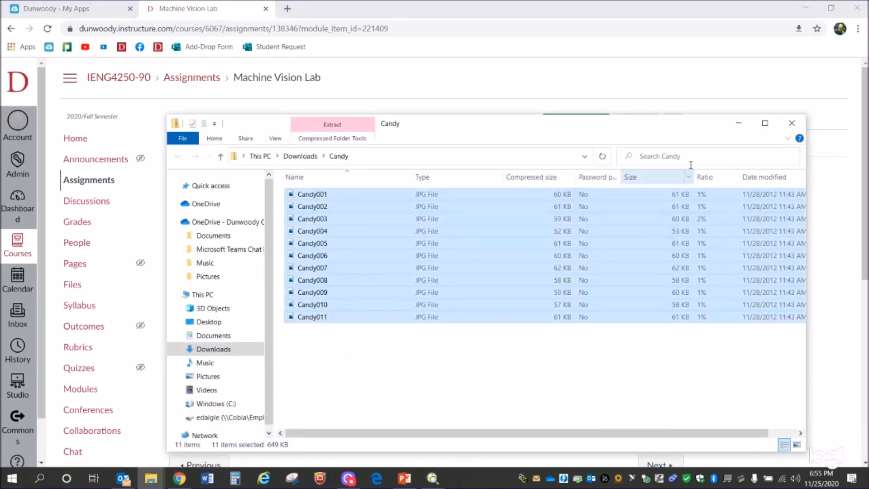
click(739, 123)
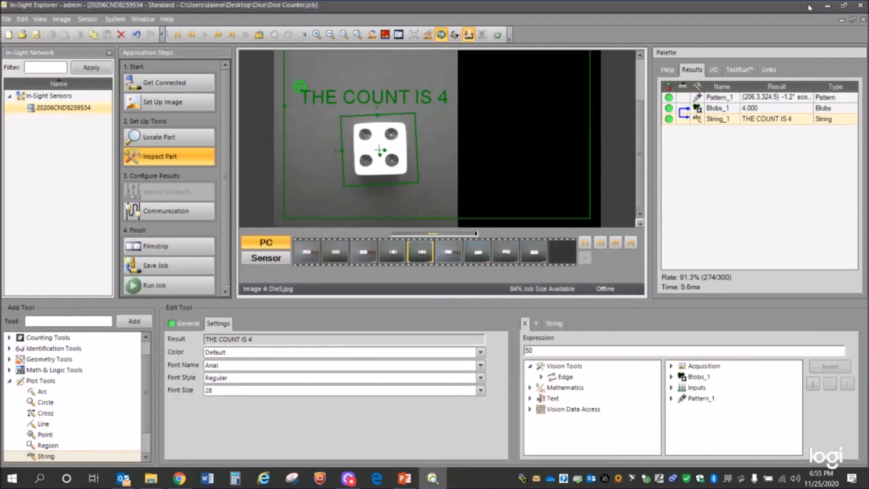
- Create a new folder named Candy on the desktop
click(806, 7)
click(827, 5)
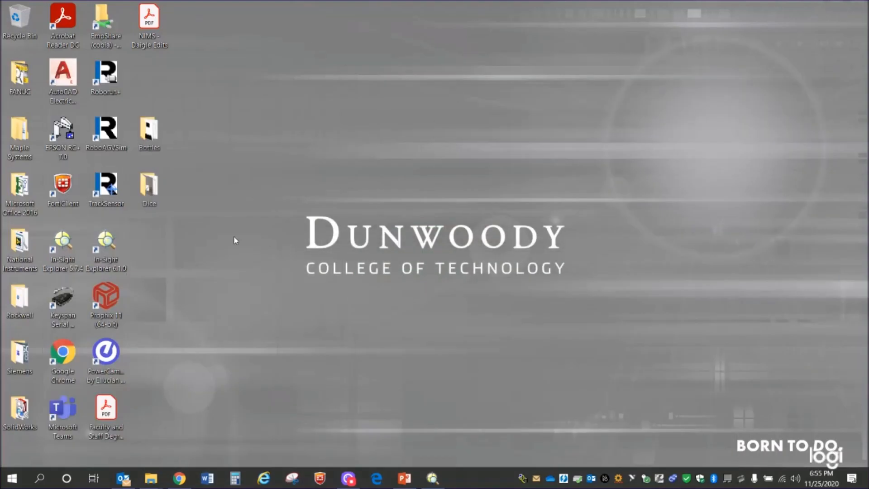
right_click(165, 236)
mouse_move(218, 338)
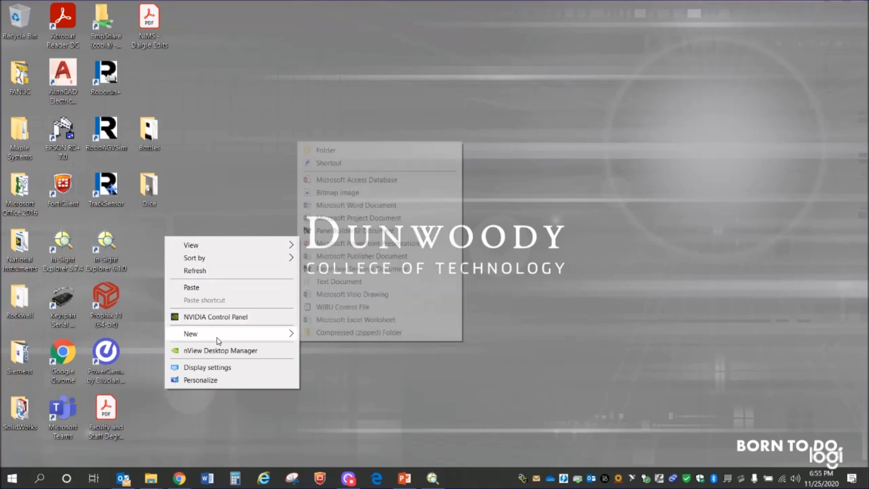
click(330, 150)
text(Candy)
key(Return)
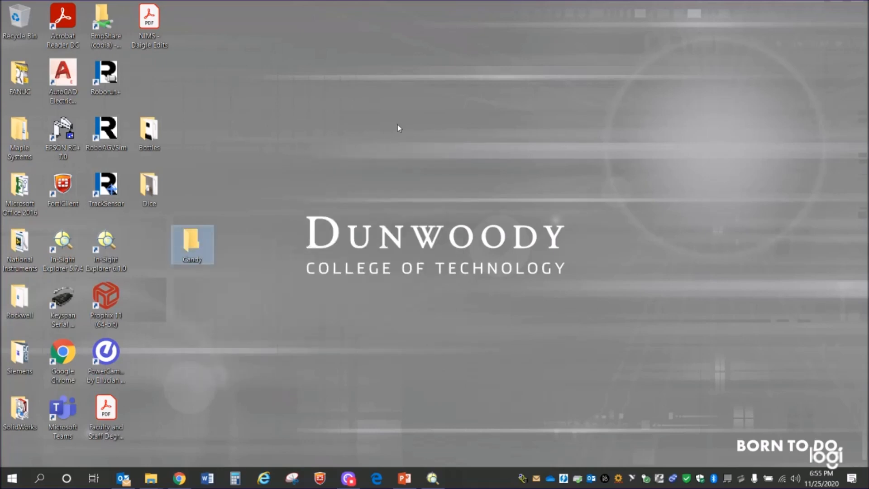
- Paste the copied images into the desktop's Candy folder and place the folder directly below the Dice folder
double_click(189, 242)
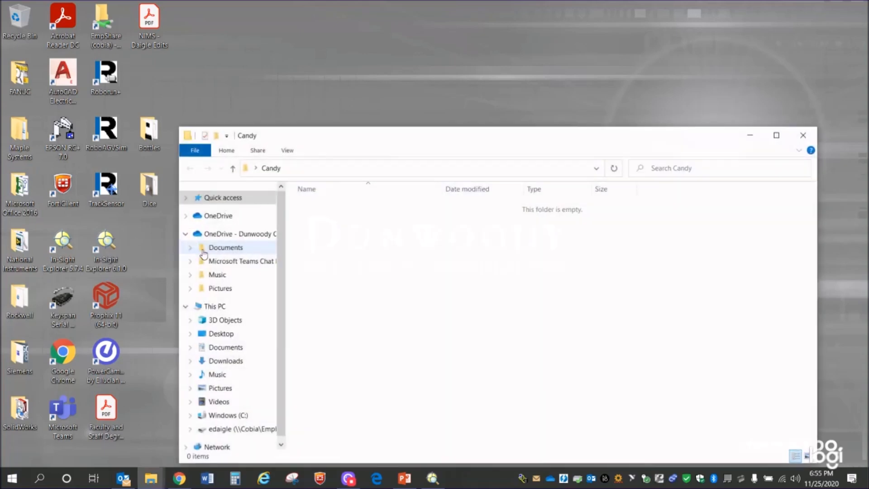
right_click(427, 260)
click(462, 340)
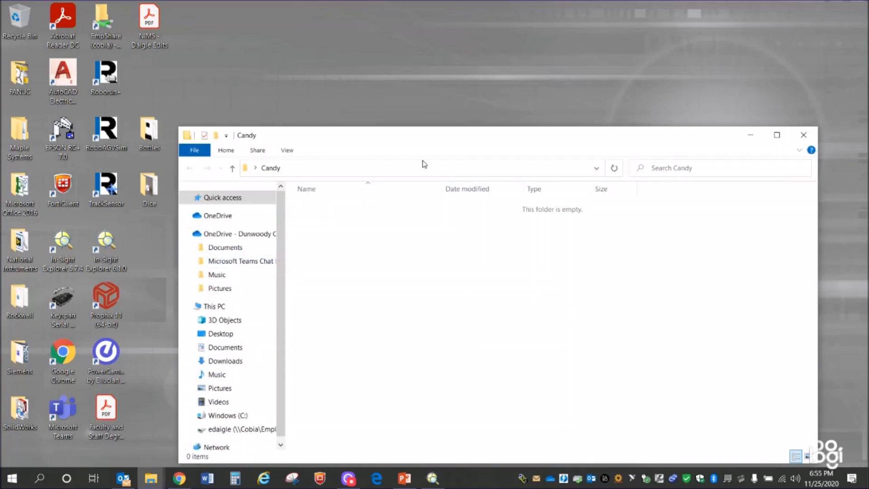
click(804, 134)
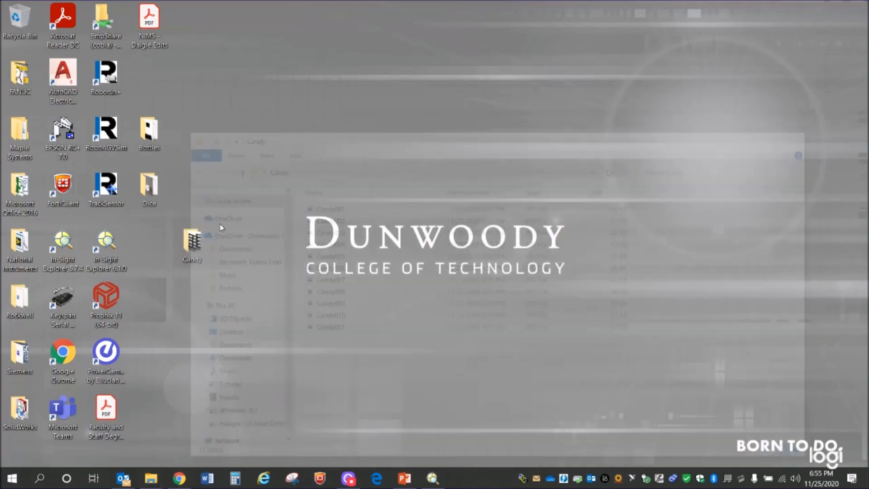
drag(192, 242, 150, 242)
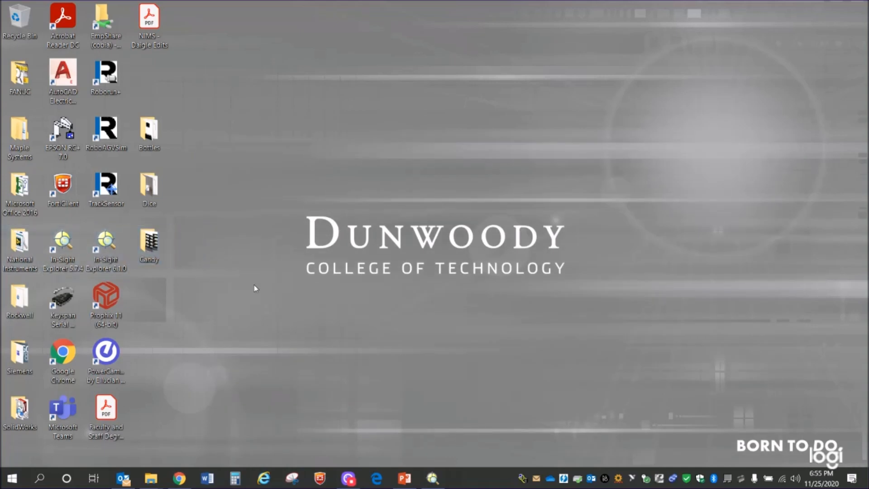
- Switch to In-Sight Explorer and start a new job, clearing all data from the current one
click(436, 479)
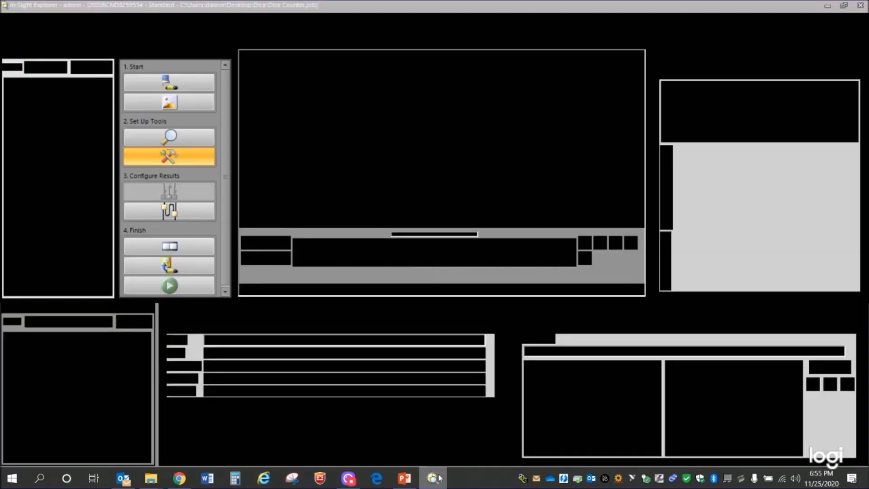
click(8, 34)
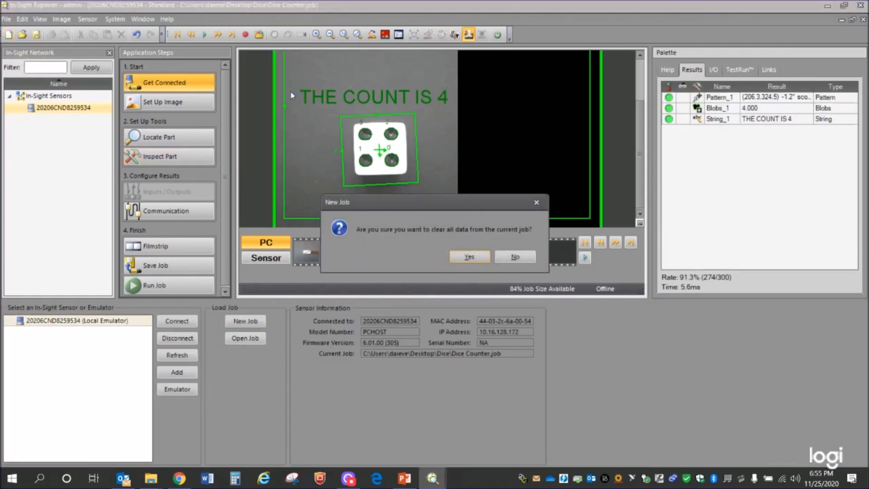
click(472, 255)
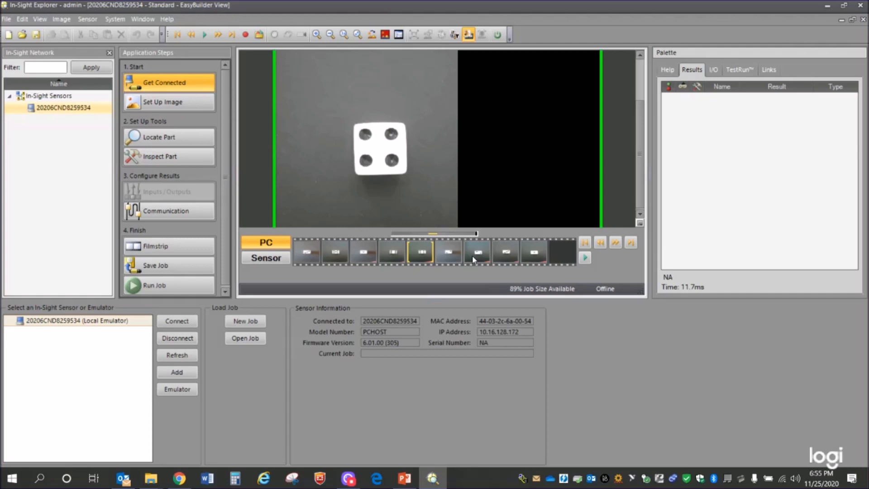
mouse_move(432, 473)
click(8, 34)
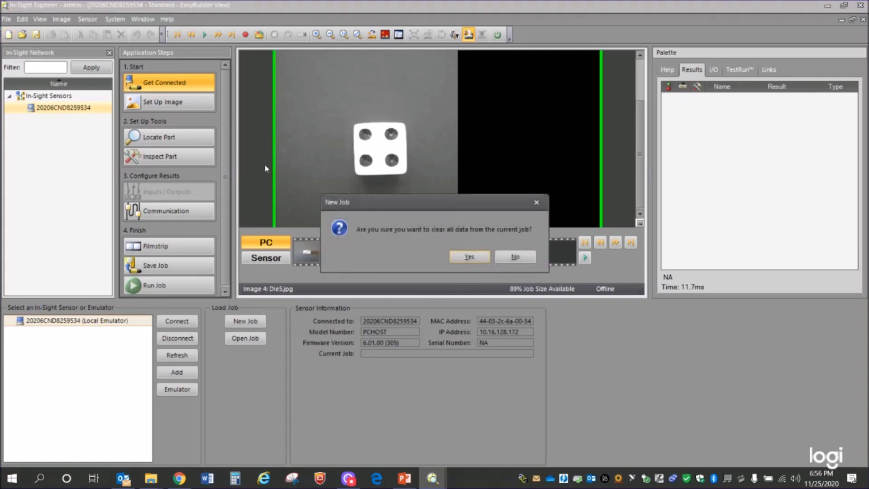
click(469, 260)
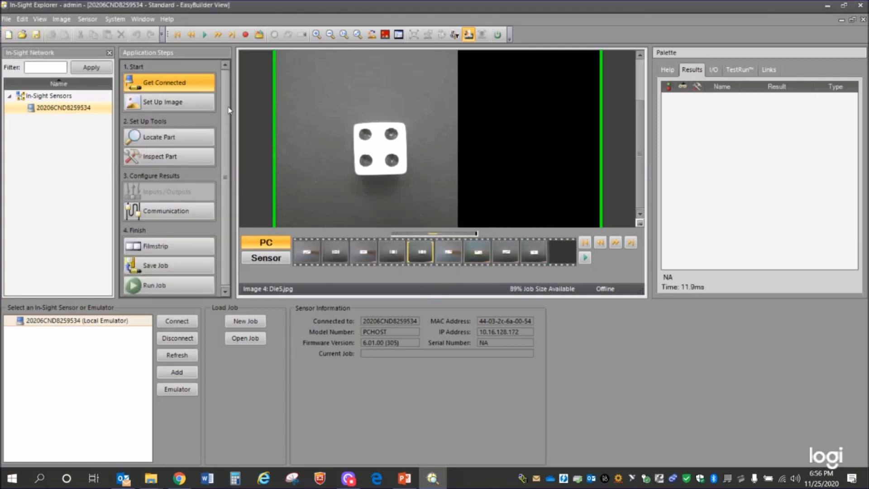
- Check the emulator settings in the sensor connection setup
click(189, 82)
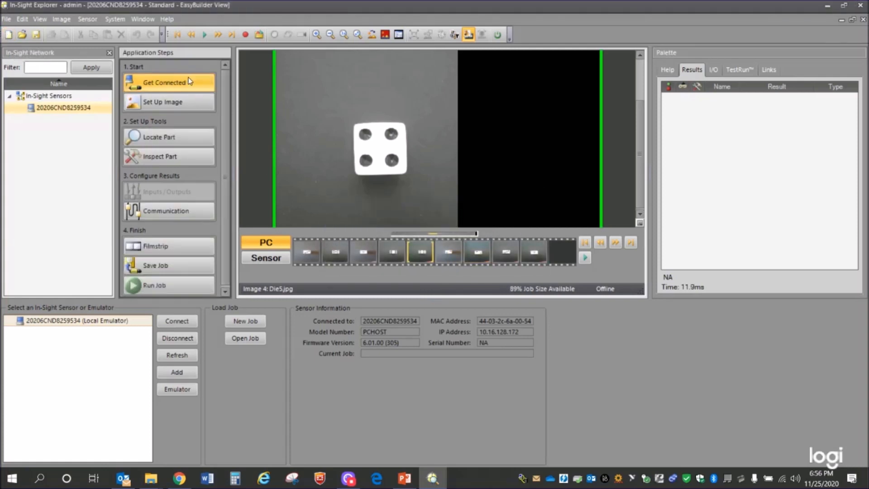
click(177, 394)
click(466, 252)
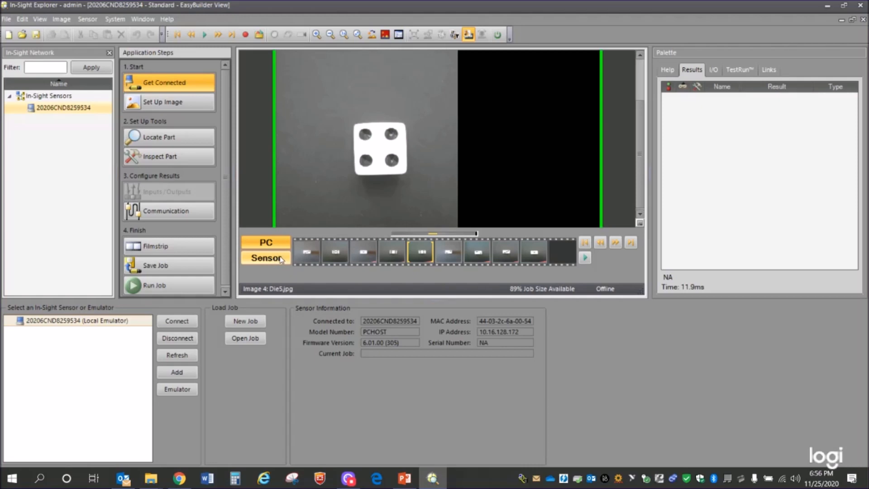
- Load the PC playback images from the desktop's Candy folder and fit the whole chocolate tray in the image view
click(175, 108)
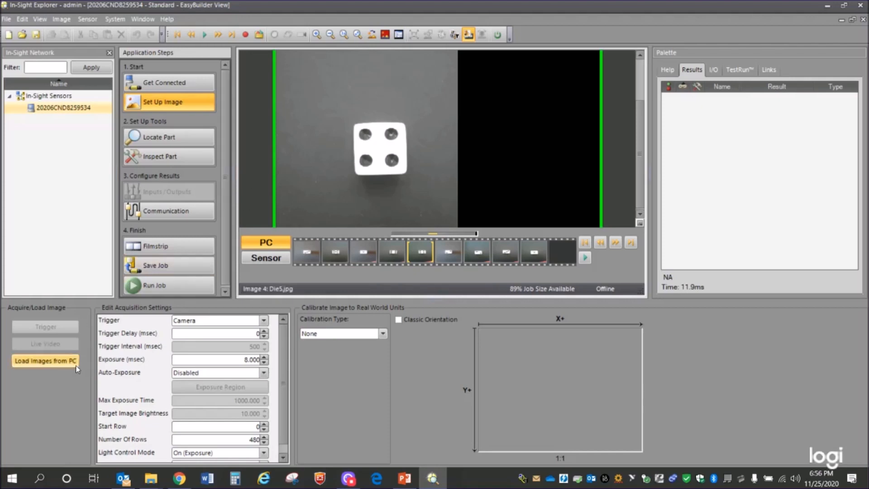
click(57, 361)
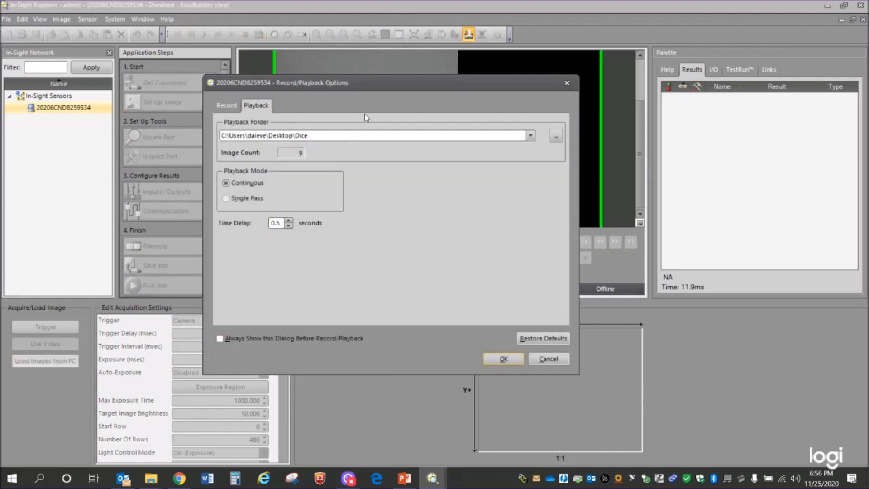
click(556, 136)
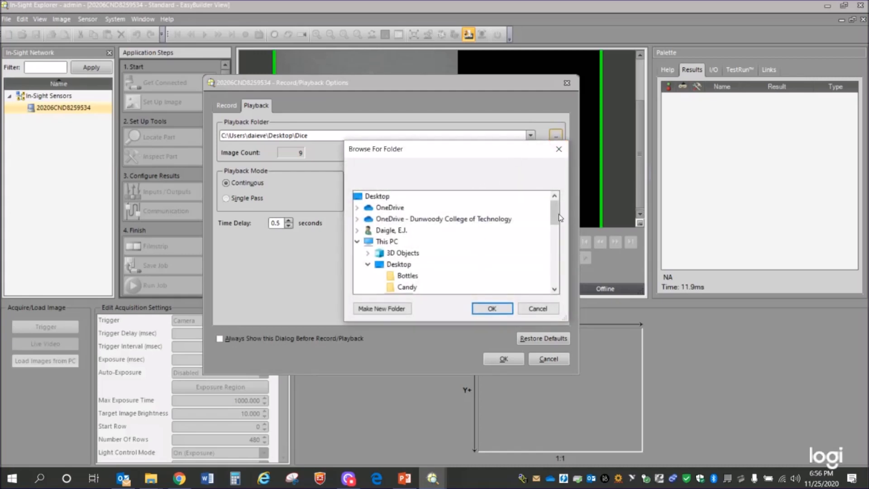
drag(560, 216, 556, 228)
click(407, 231)
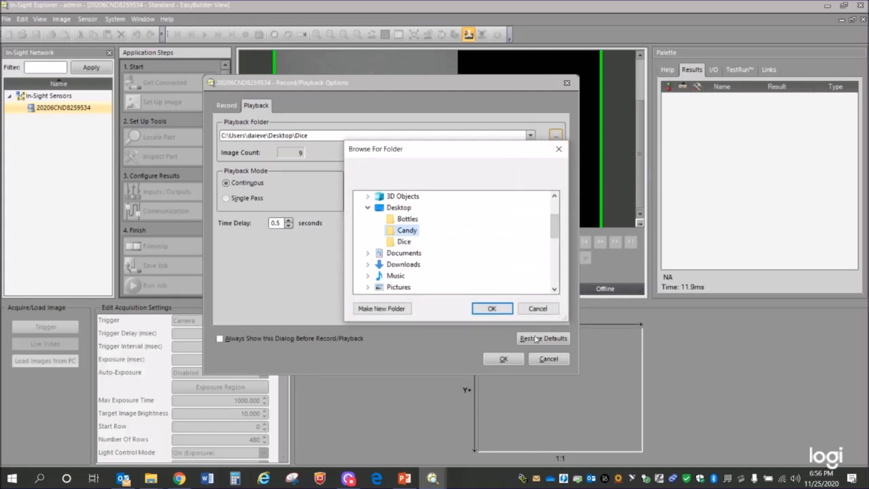
click(505, 312)
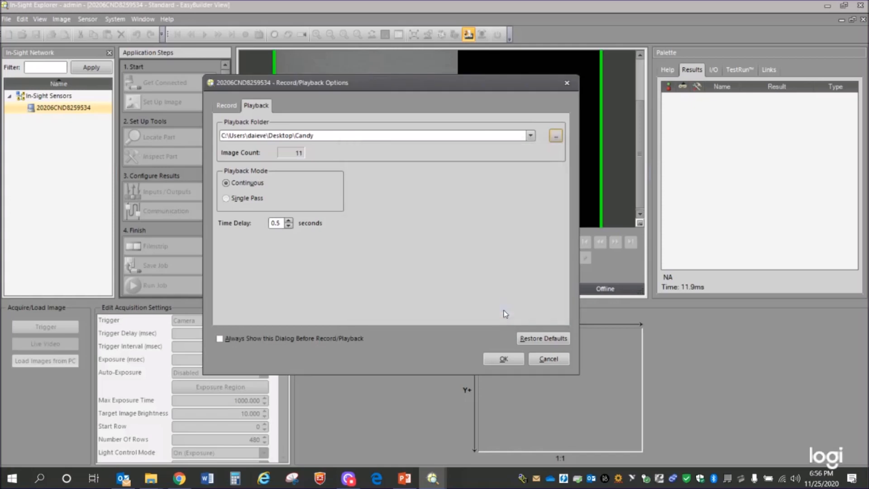
click(505, 359)
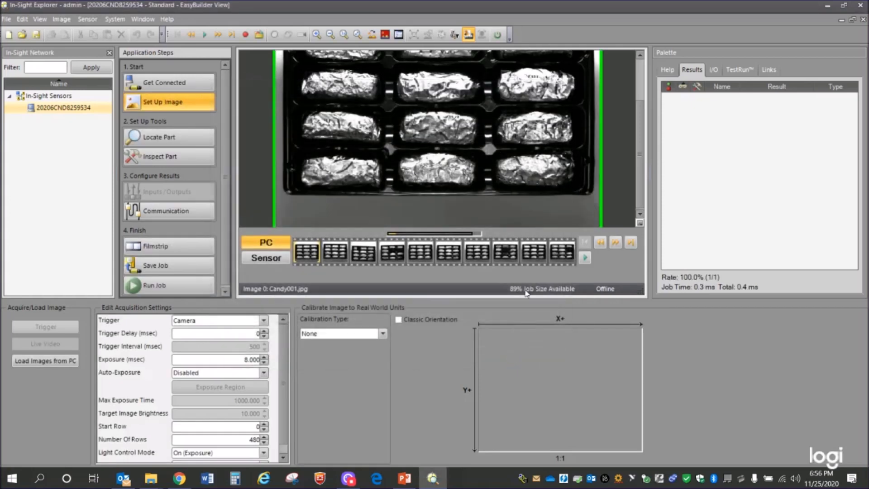
click(330, 34)
click(330, 34)
drag(643, 153, 643, 119)
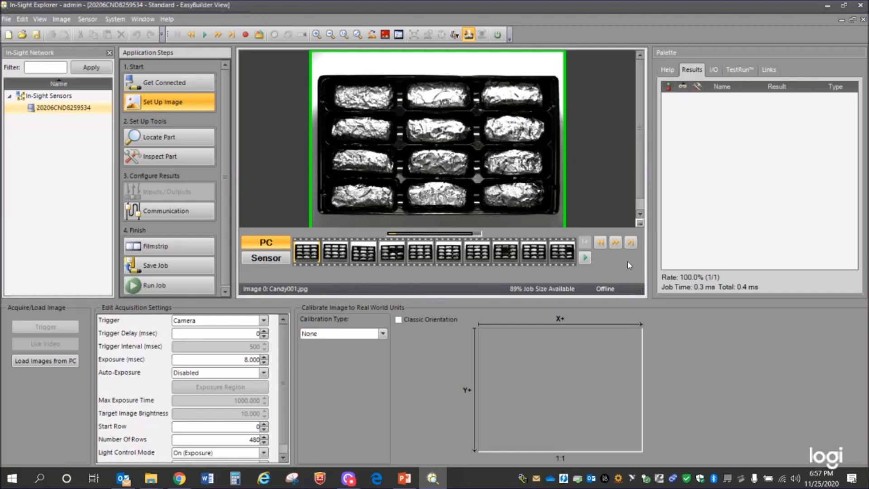
- Step through all the loaded candy images to examine tray position and missing or undersized chocolates, finishing on Candy001.jpg
click(618, 246)
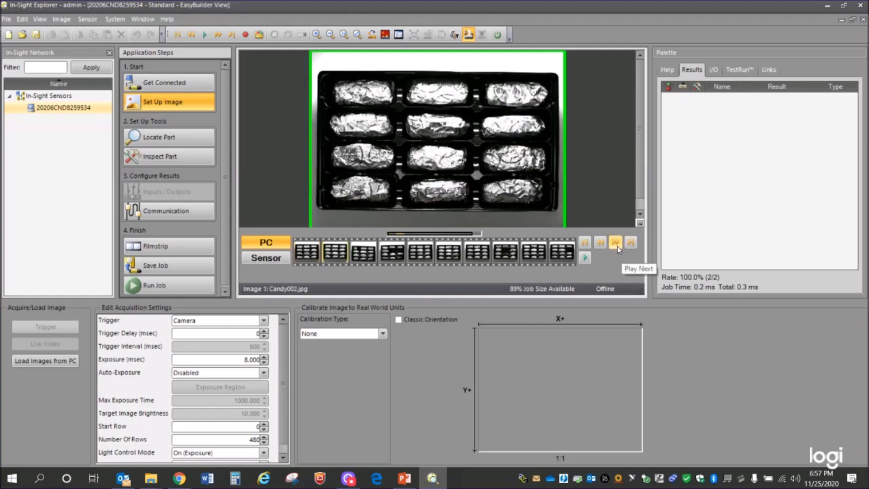
click(618, 247)
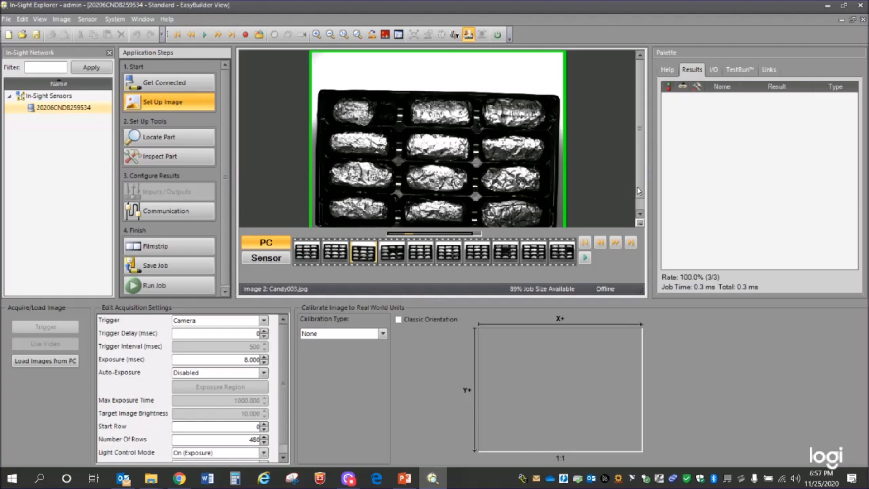
scroll(506, 171, down, 1)
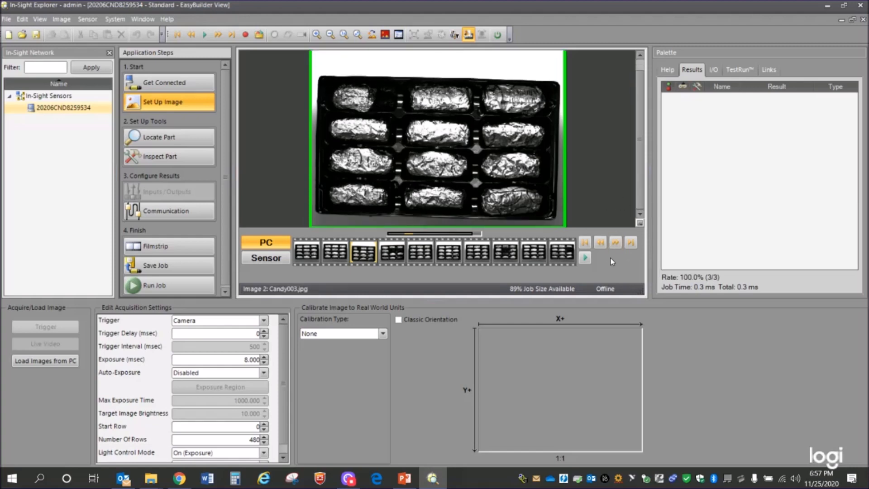
click(617, 248)
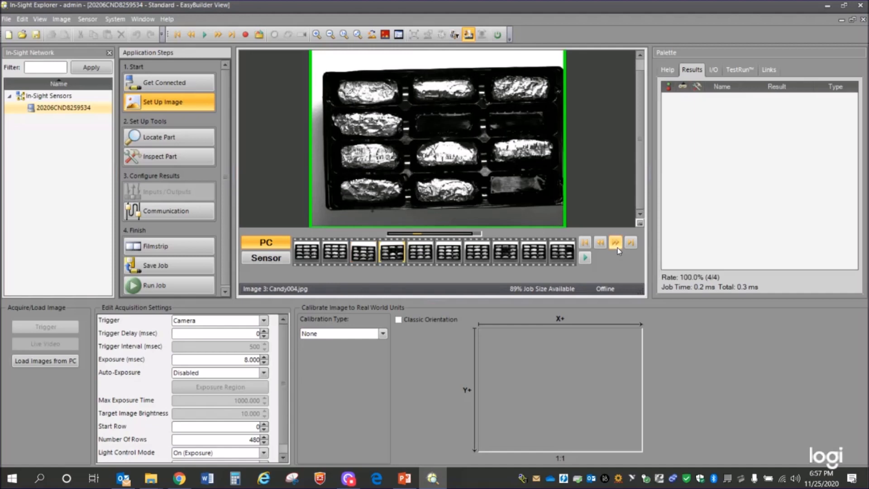
click(617, 248)
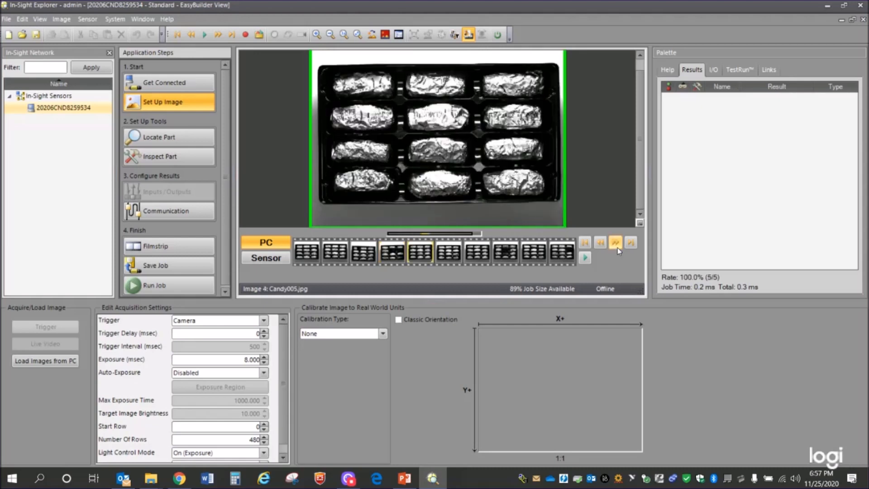
click(615, 243)
click(616, 243)
click(615, 243)
click(618, 248)
click(617, 248)
click(617, 248)
click(617, 248)
click(617, 248)
click(617, 248)
click(617, 248)
click(617, 248)
click(617, 248)
click(617, 248)
click(618, 248)
click(618, 248)
click(617, 248)
click(617, 248)
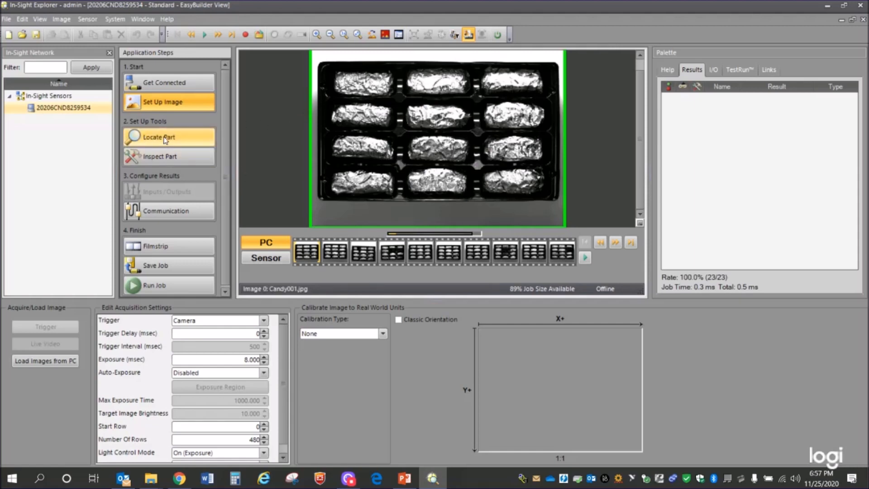
- Add a Pattern location tool and enlarge its search region to about 631 × 440 pixels around the whole tray
click(180, 140)
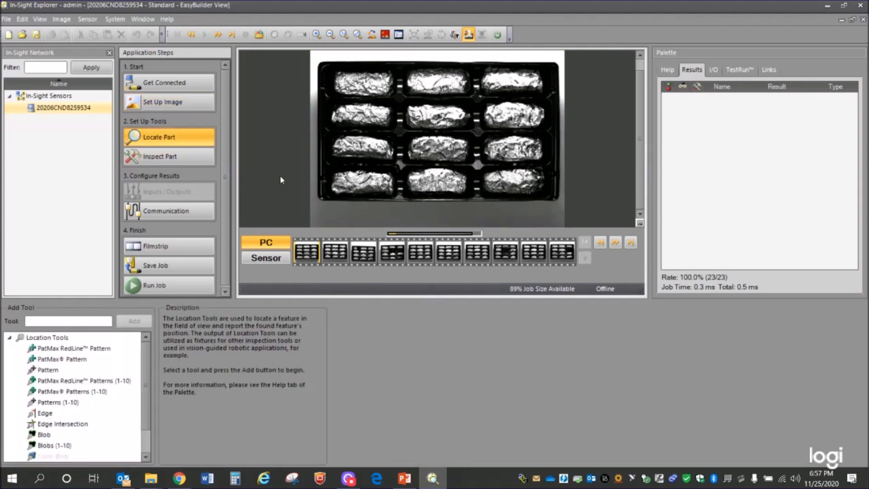
click(43, 370)
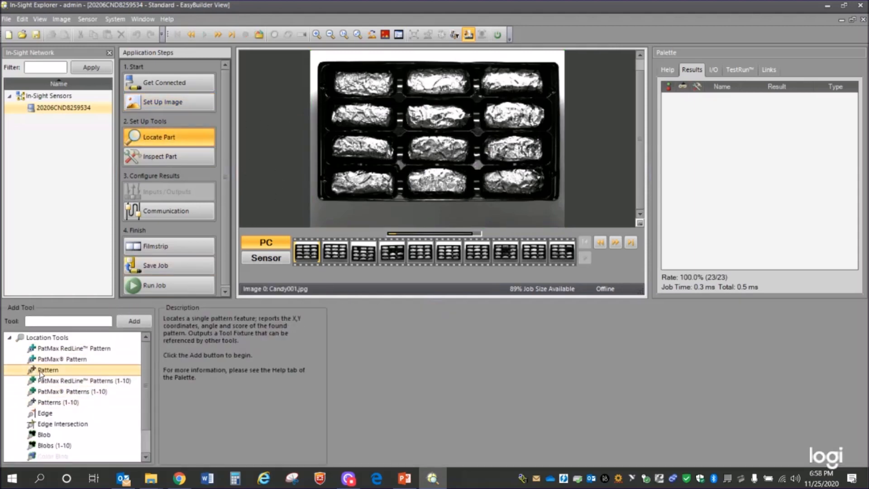
double_click(62, 373)
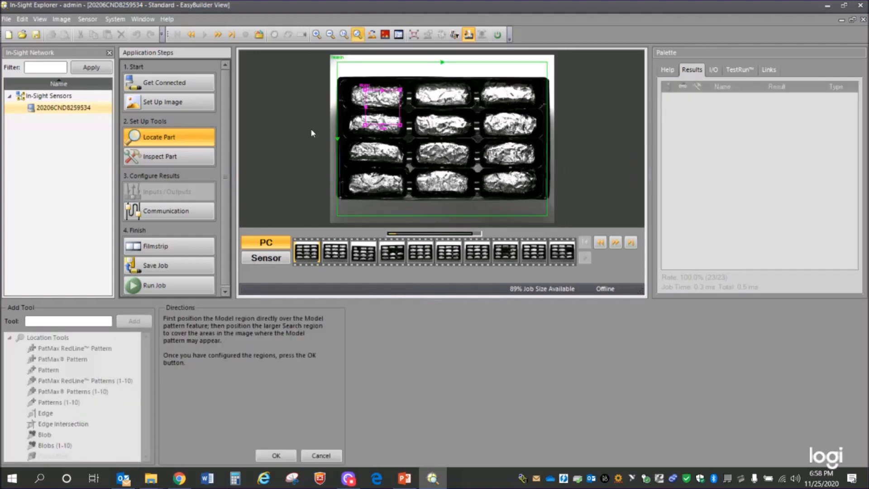
drag(337, 71, 325, 69)
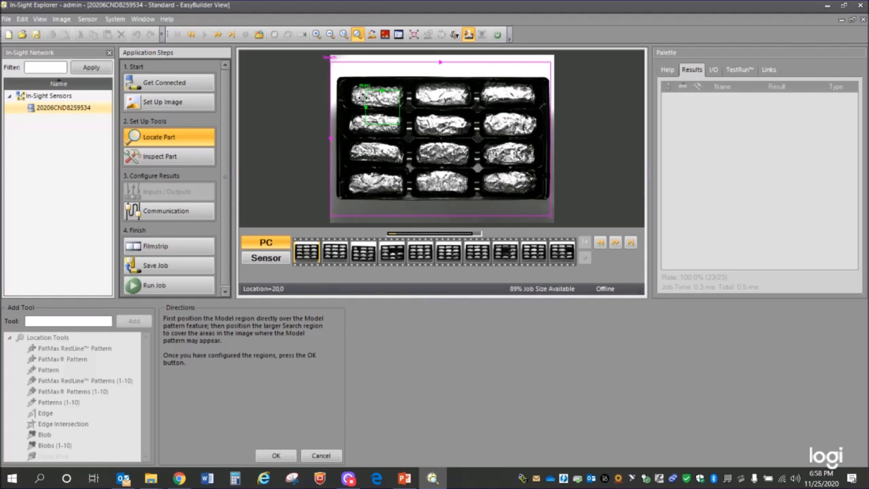
- Fit the pattern's model region tightly around the tray's upper-left corner, accept the tool, and run it through the candy images
click(367, 103)
drag(368, 90, 335, 69)
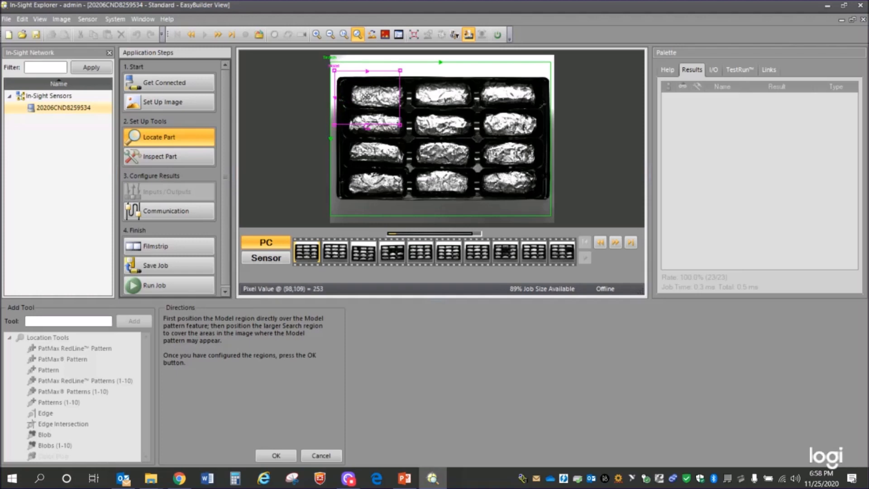
drag(399, 124, 353, 111)
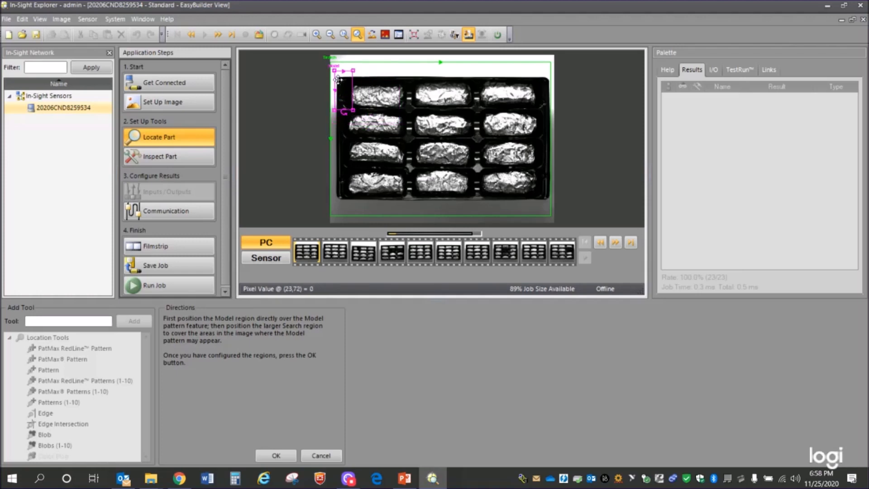
drag(336, 79, 333, 79)
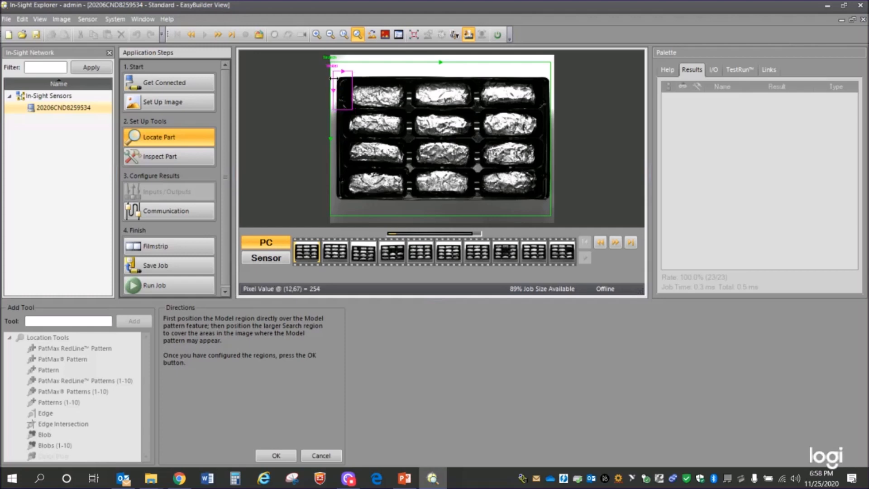
click(277, 456)
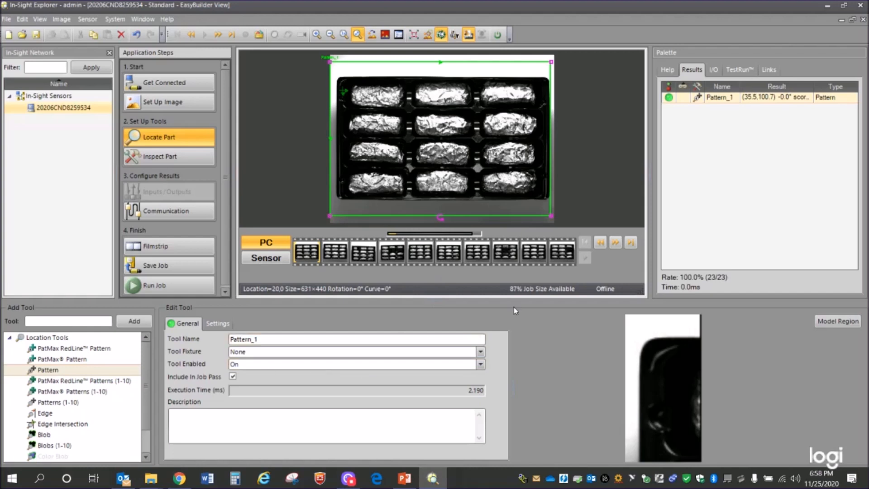
click(616, 243)
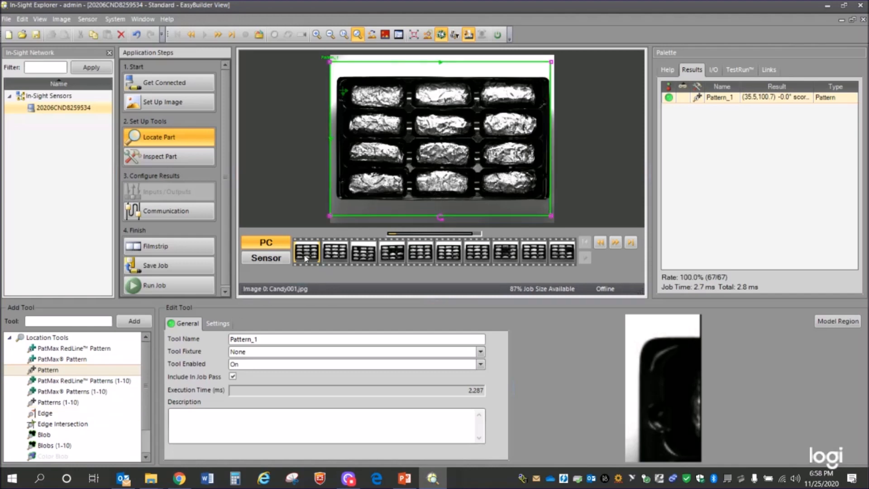
- Add a Blobs counting tool with a rectangular region of about 589 × 334 pixels covering all twelve tray compartments
click(187, 159)
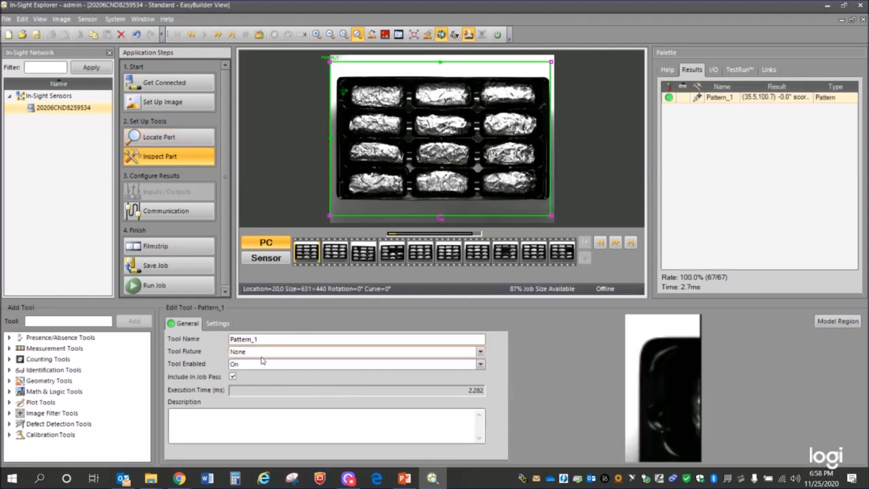
click(9, 359)
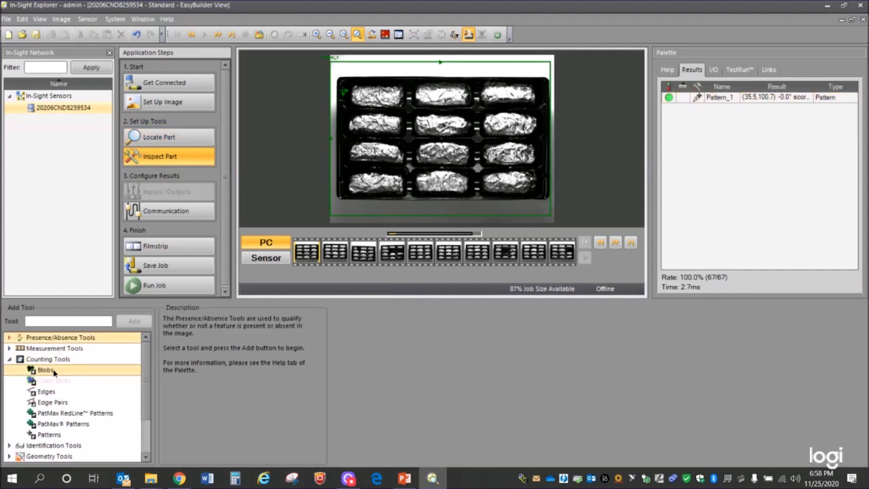
click(55, 373)
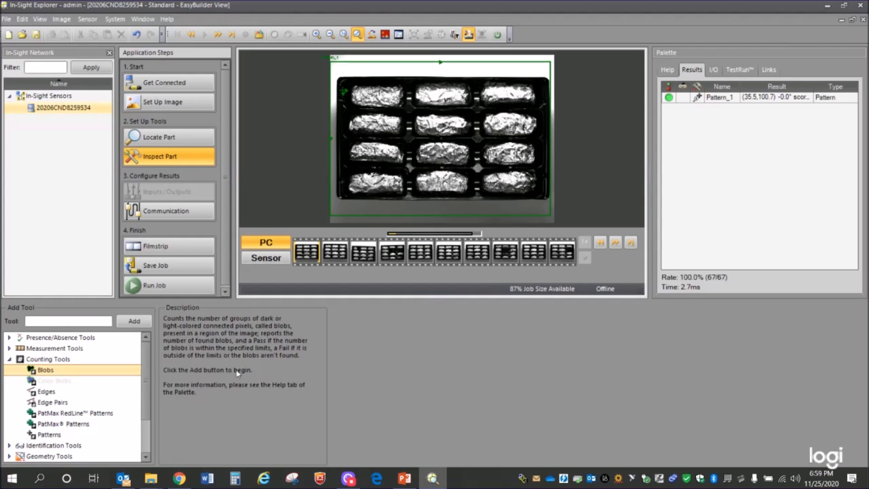
click(134, 321)
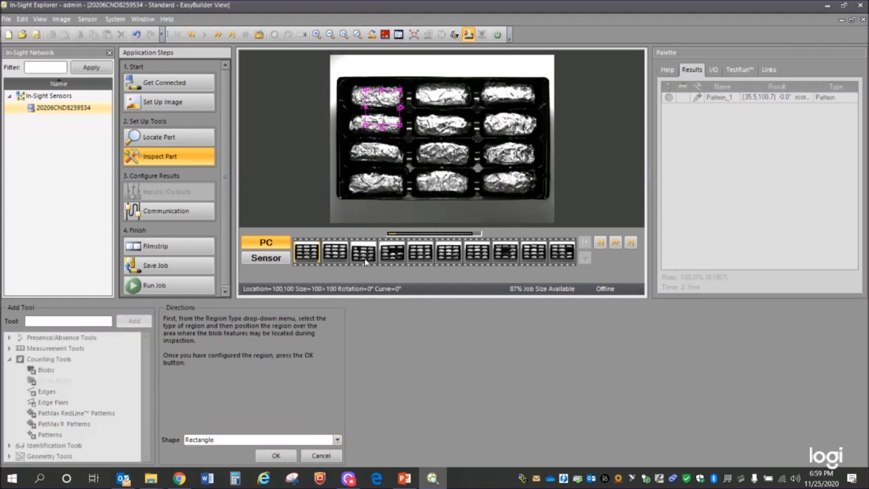
drag(365, 89, 339, 79)
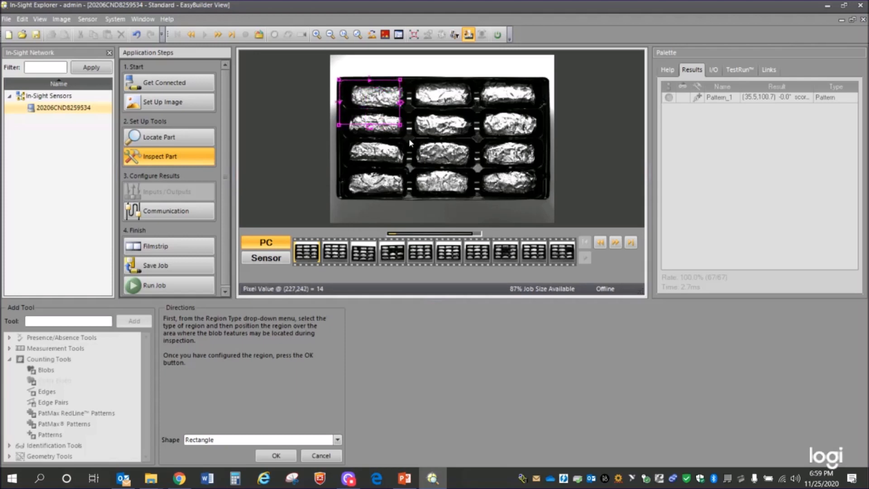
drag(397, 125, 546, 197)
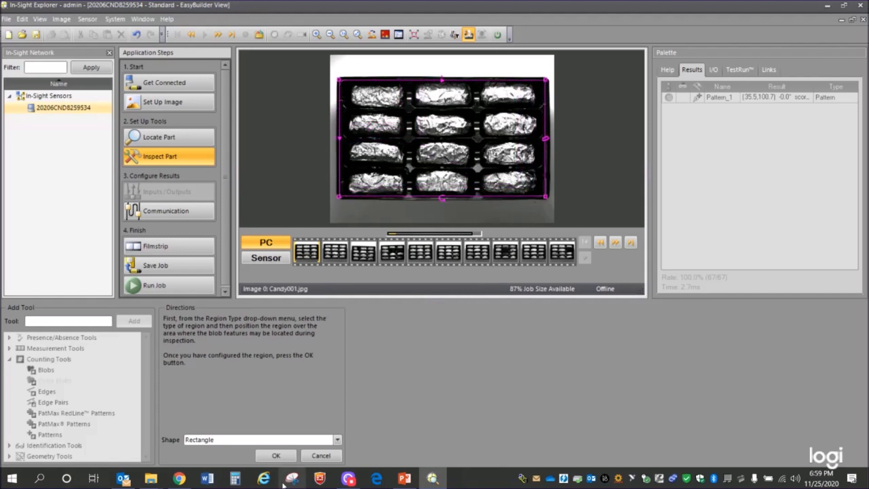
click(283, 457)
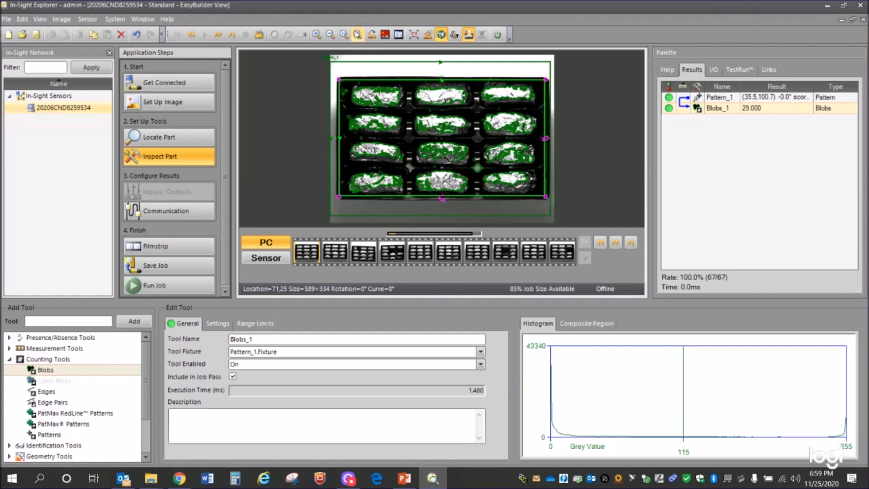
- Examine closely the blob outlines detected on a single foil-wrapped chocolate in the middle column
click(316, 35)
click(316, 35)
click(316, 35)
click(316, 36)
click(316, 35)
click(316, 35)
click(316, 36)
click(316, 35)
click(316, 36)
click(316, 36)
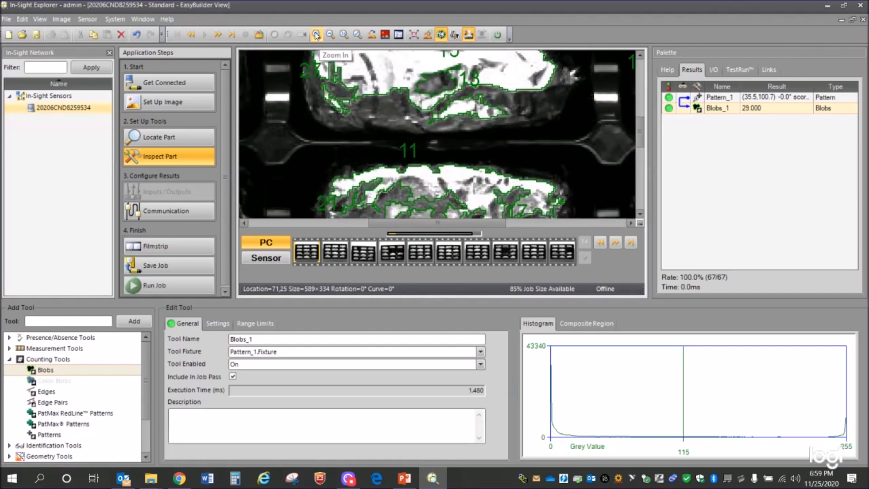
click(316, 36)
mouse_move(640, 131)
mouse_down()
mouse_move(638, 110)
mouse_move(646, 115)
mouse_up()
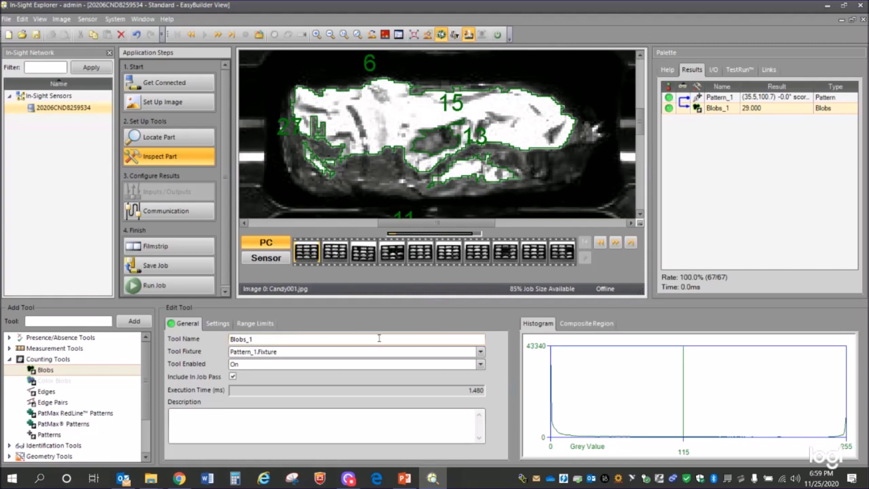
- Set the blob color to White and the minimum blob area to 2000 pixels
click(218, 324)
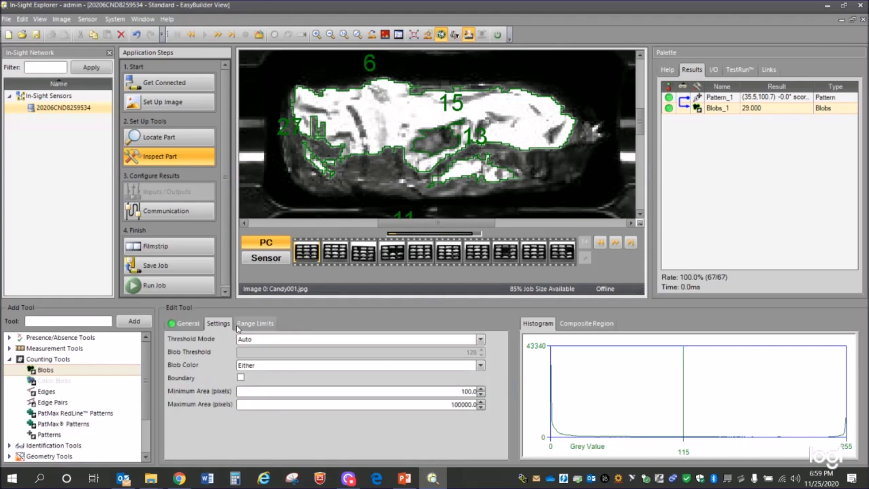
click(481, 366)
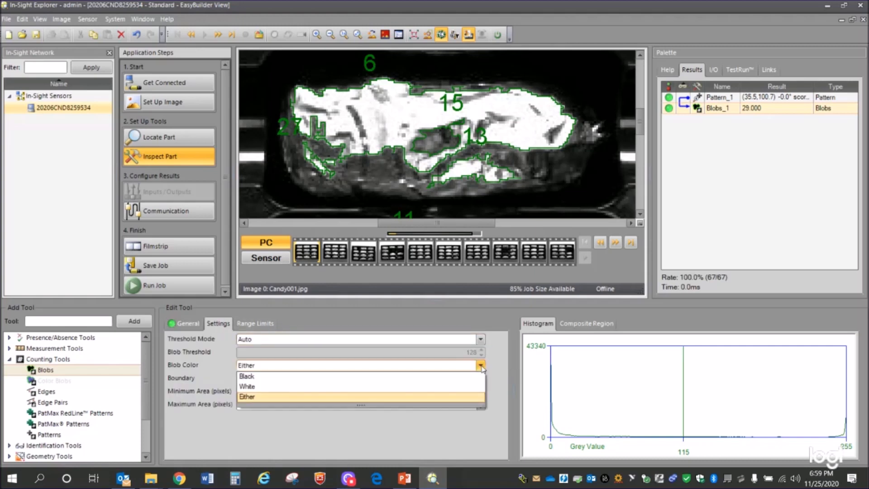
click(287, 386)
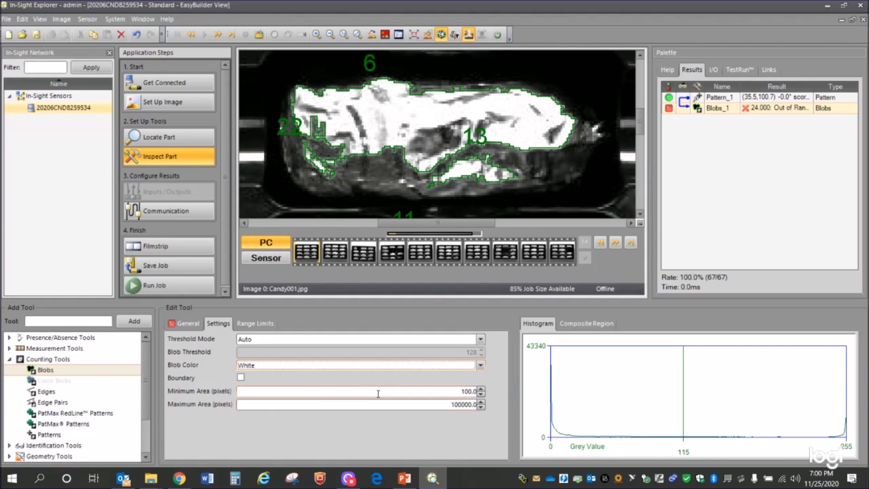
double_click(468, 391)
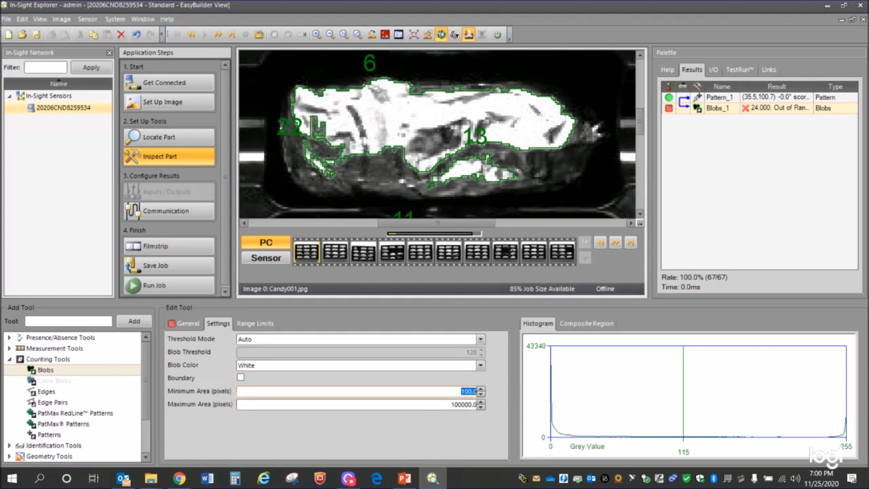
text(2000)
key(Return)
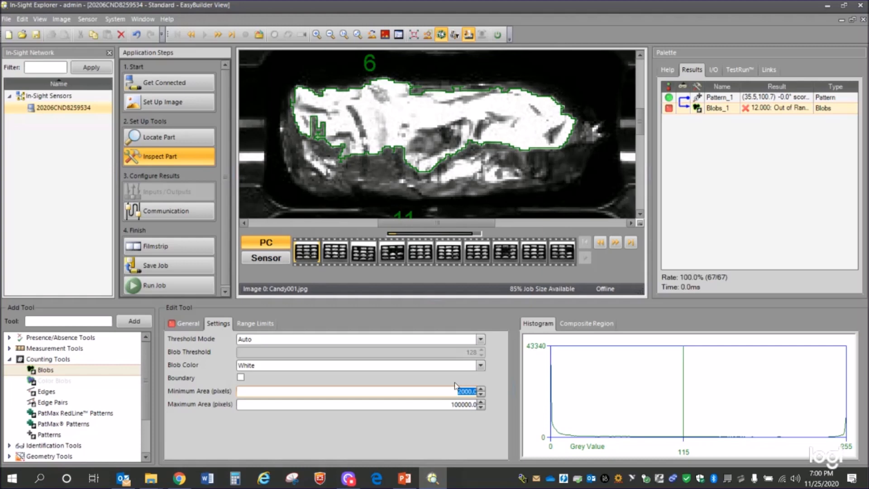
- Check the remaining blob outlines across all the chocolates with the whole tray in view
click(334, 37)
click(330, 35)
click(331, 35)
click(330, 34)
click(331, 35)
click(331, 36)
click(332, 35)
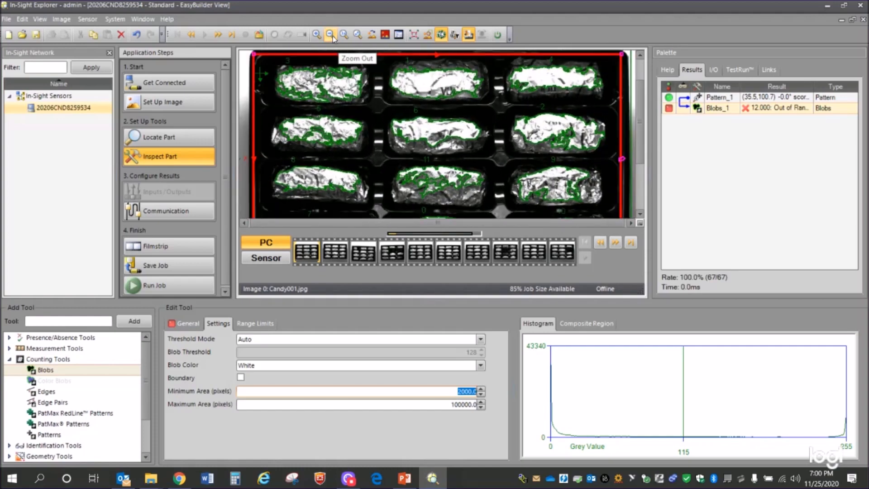
click(344, 35)
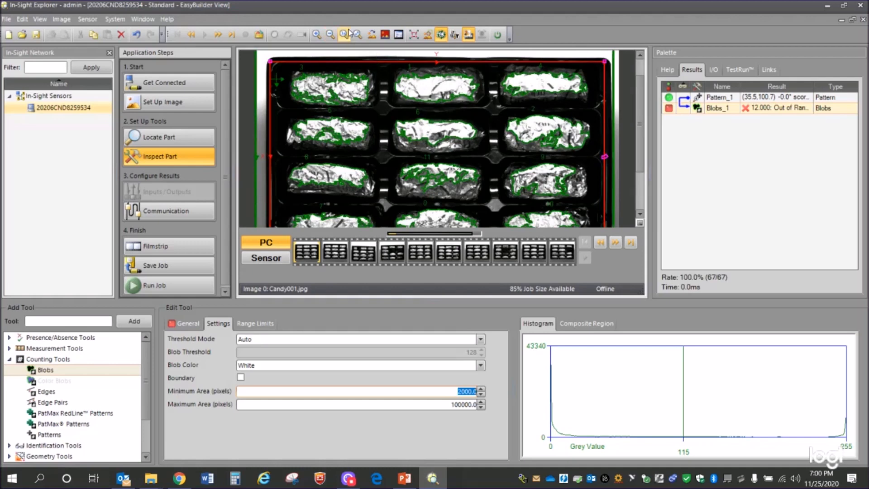
click(331, 37)
click(331, 37)
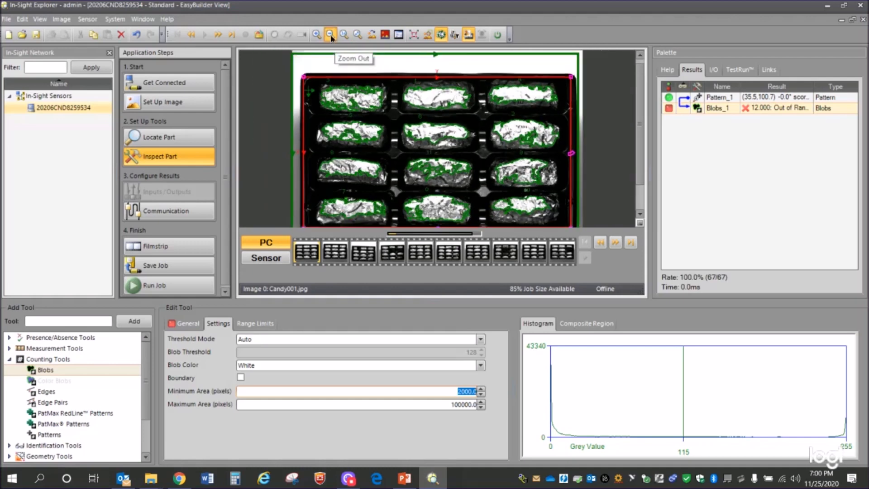
click(331, 36)
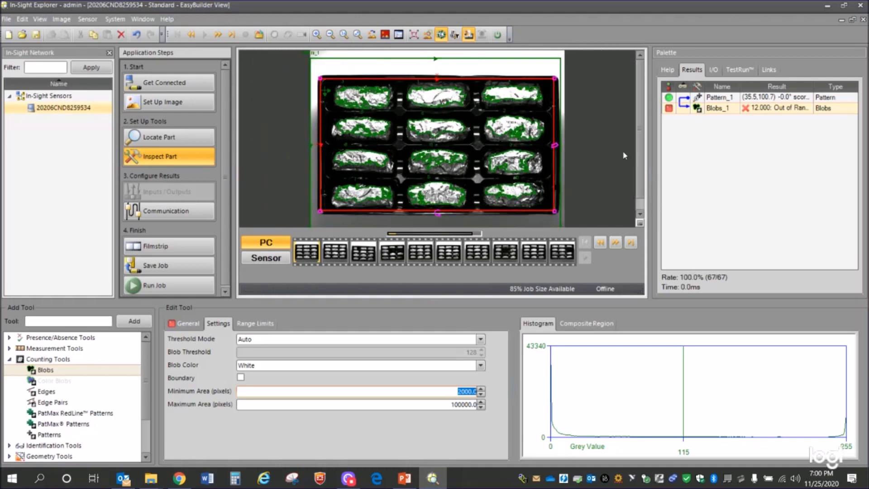
click(316, 34)
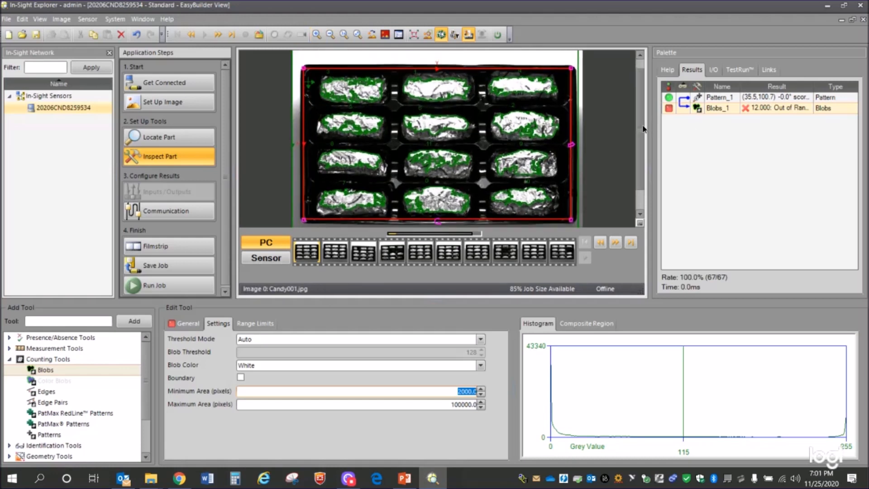
scroll(643, 129, down, 1)
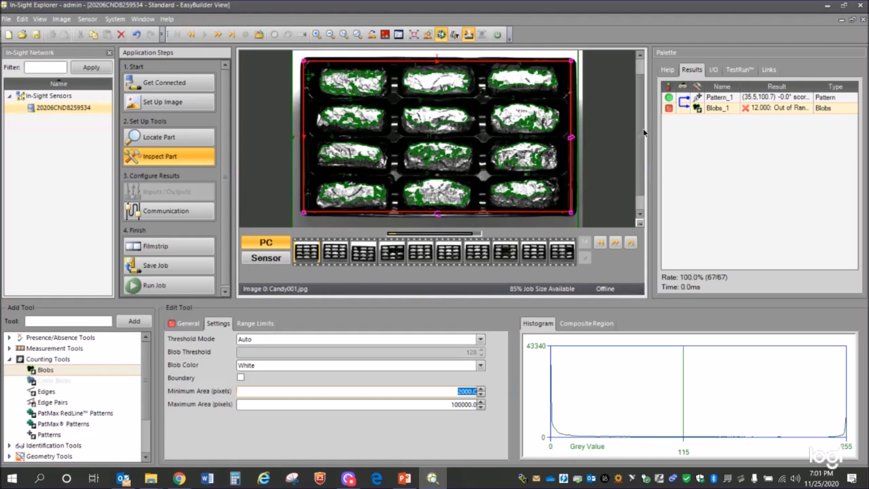
- Set the Blobs tool's maximum and minimum blob count limits both to 12, with the Candy003.jpg image loaded
click(614, 245)
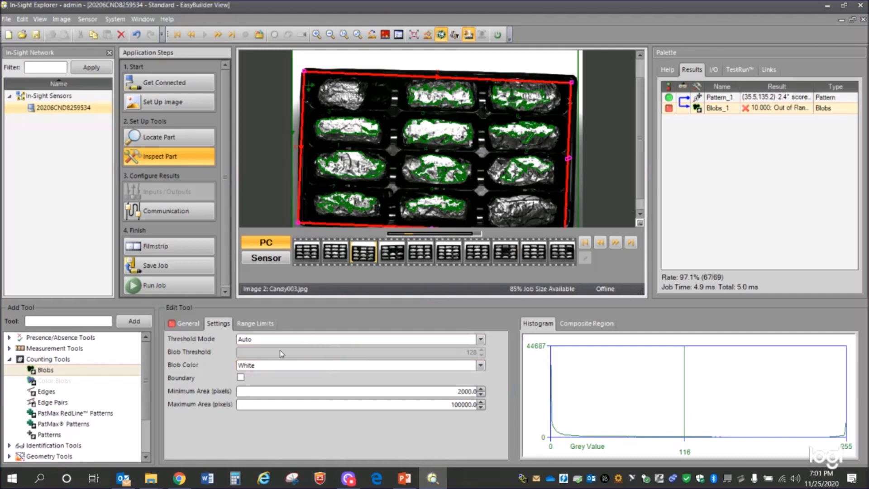
click(260, 322)
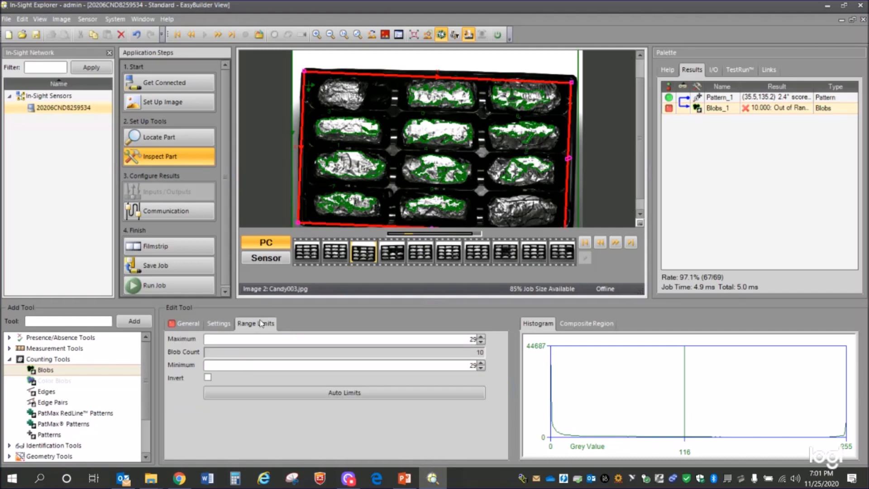
double_click(466, 341)
text(12)
click(473, 365)
double_click(473, 365)
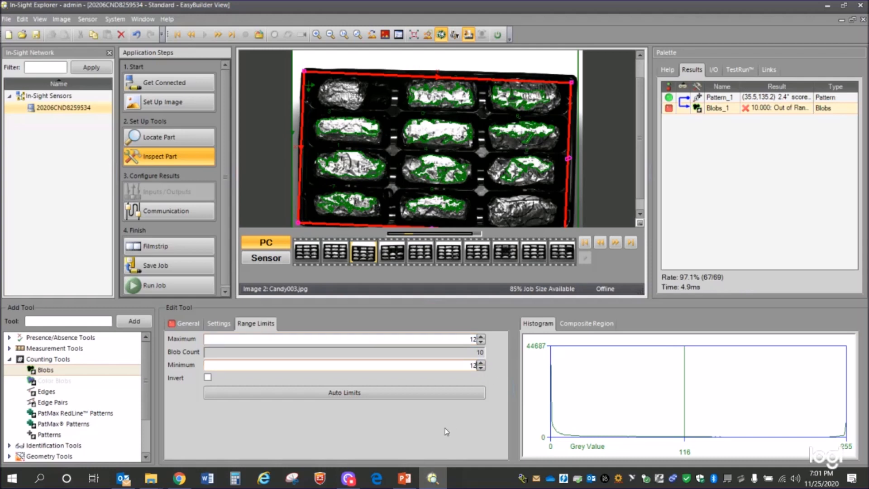
key(Return)
- Step through the candy images one by one and check the blob count's pass or fail result on each tray
click(620, 244)
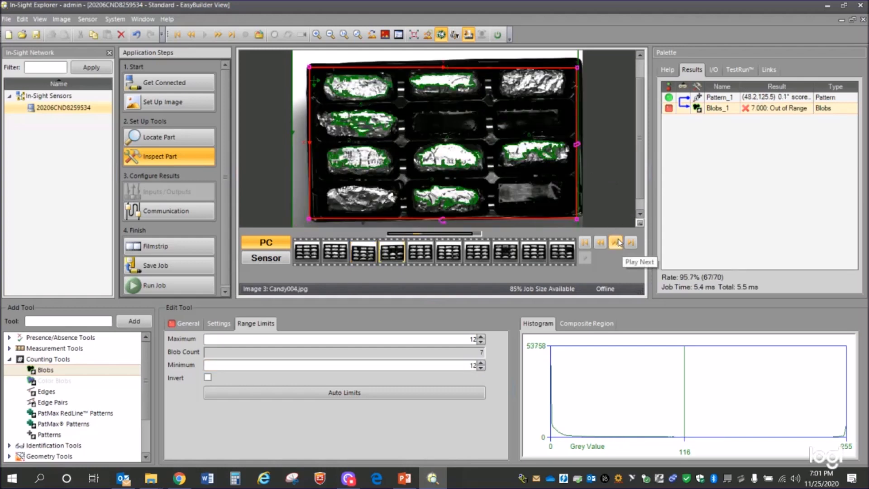
click(619, 244)
click(618, 243)
click(618, 243)
click(618, 243)
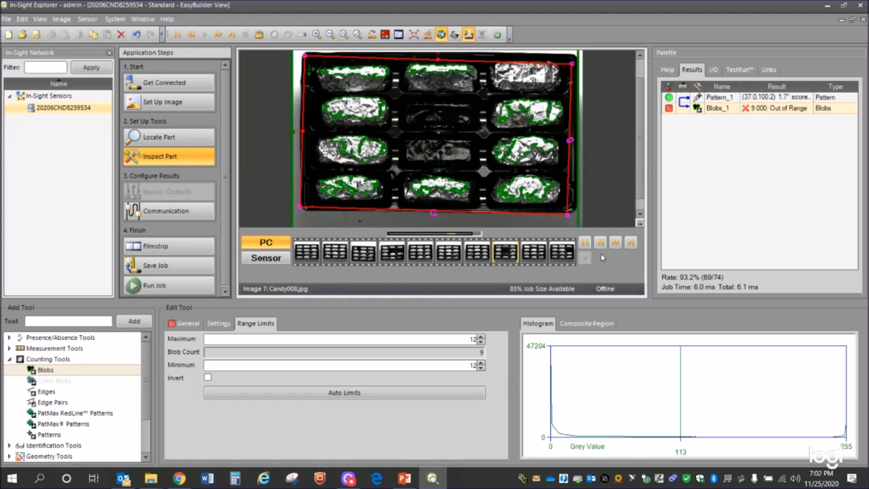
click(616, 243)
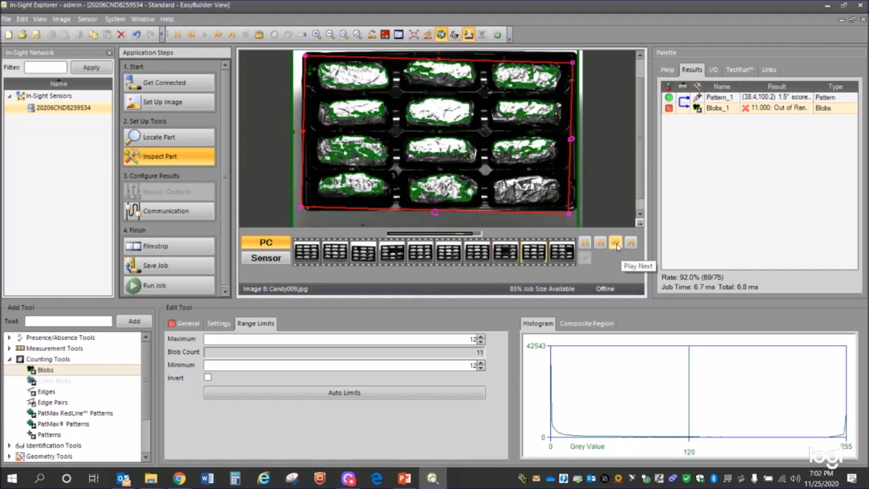
click(616, 243)
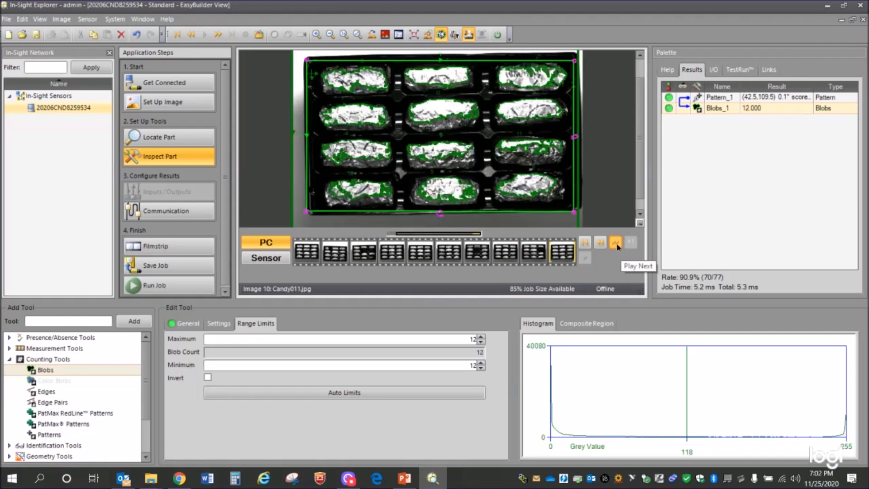
click(616, 244)
click(616, 243)
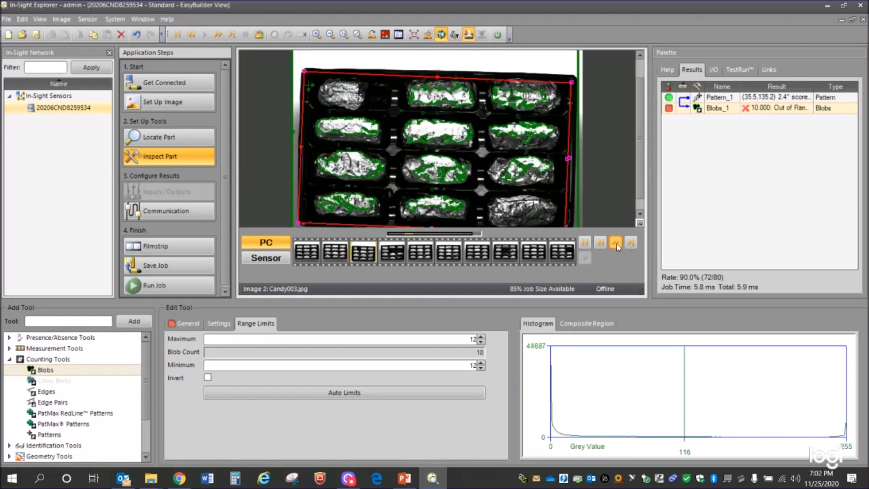
click(616, 243)
click(616, 244)
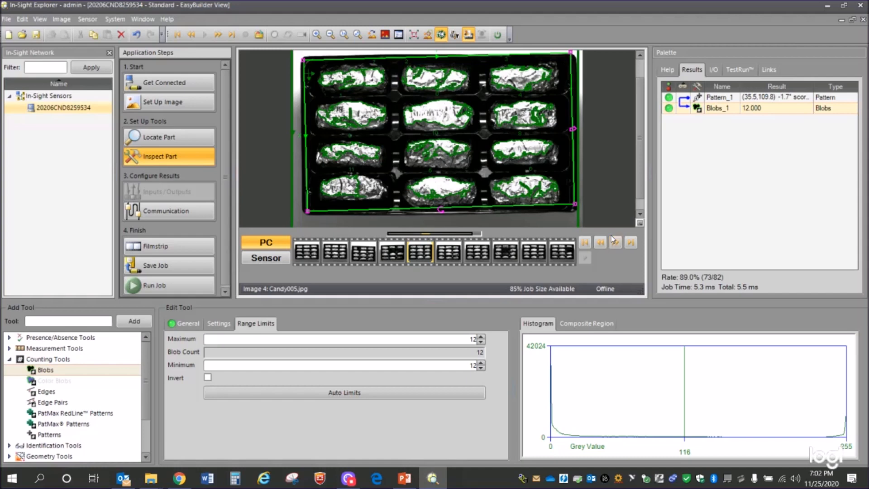